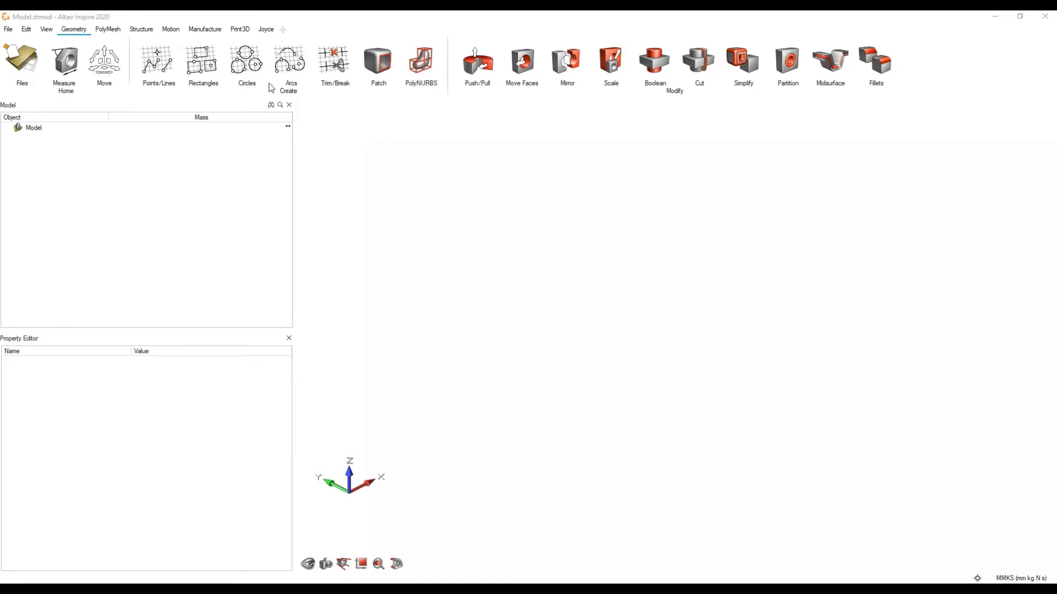
Review the Geometry and Structure tools, ending with the Motion tools displayed
left_click(170, 29)
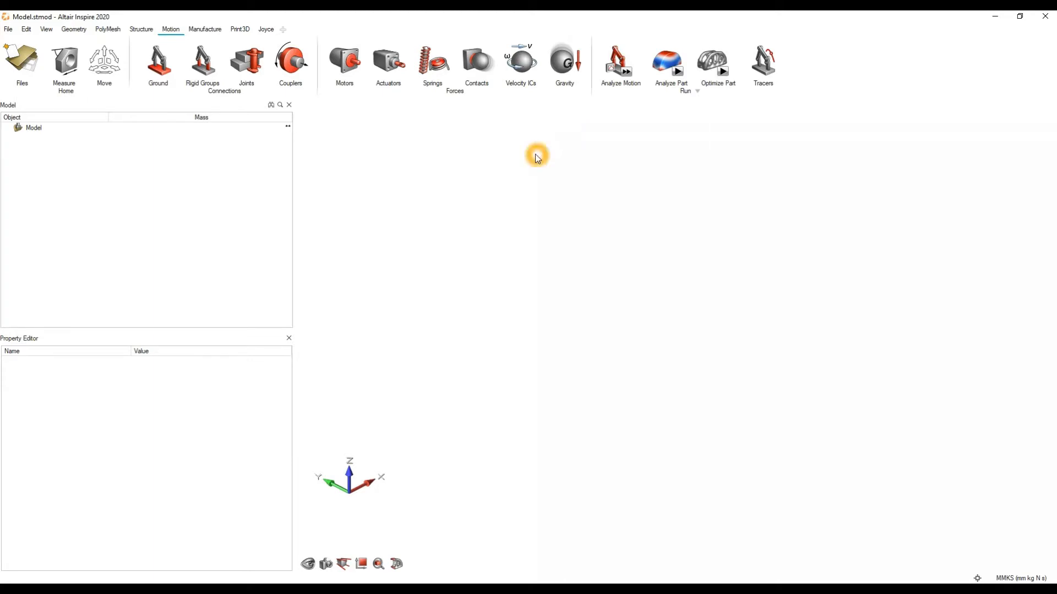
left_click(74, 29)
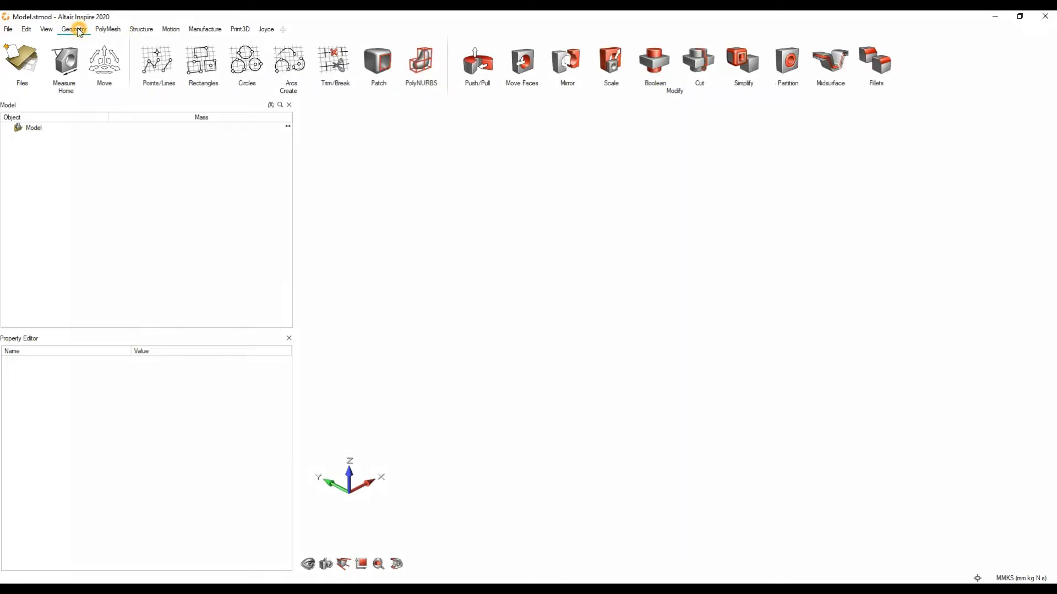
left_click(142, 31)
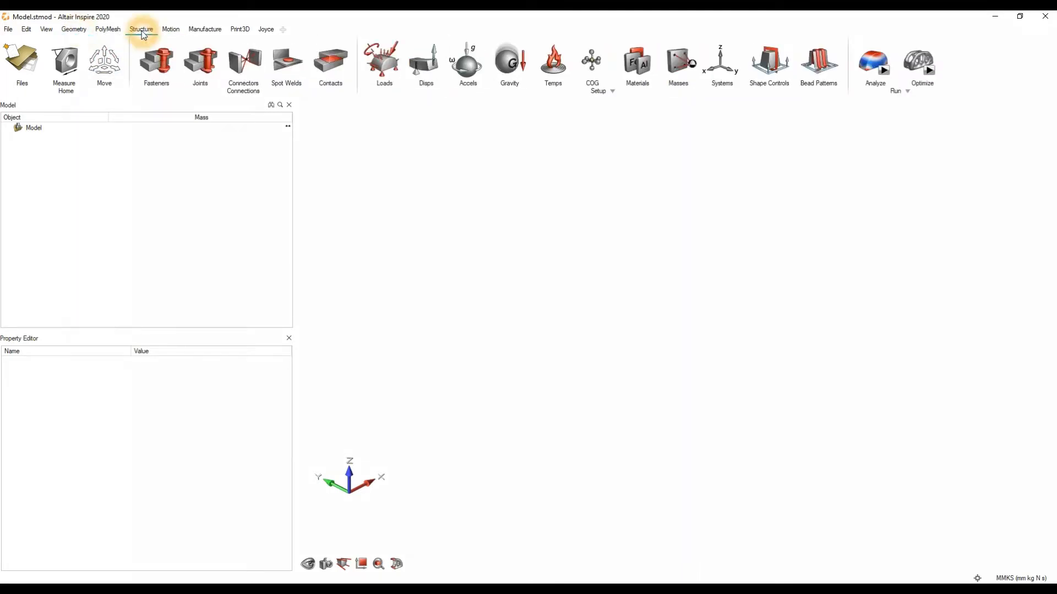
left_click(171, 29)
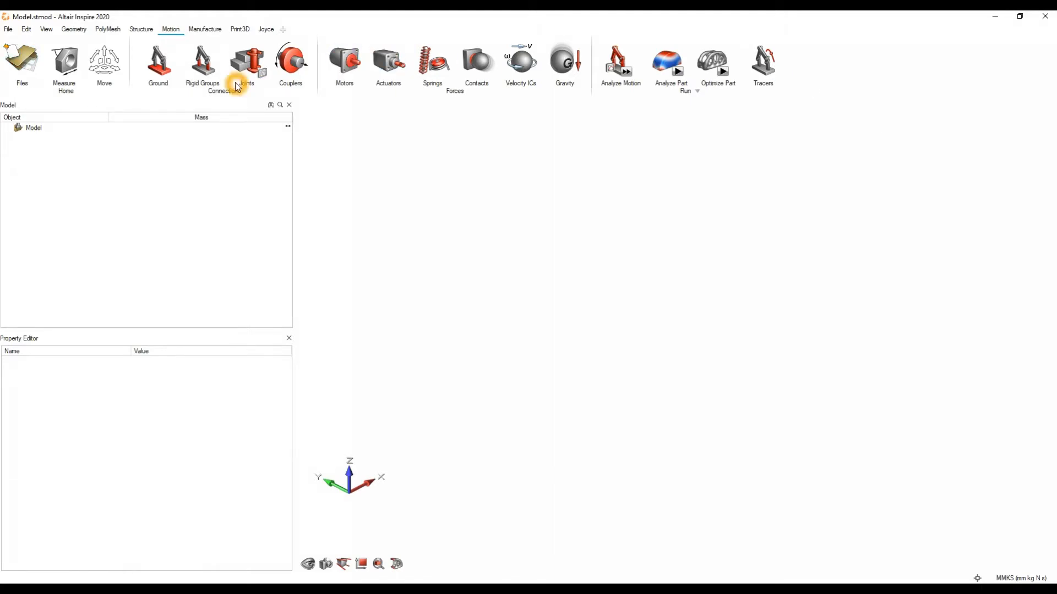
left_click(505, 121)
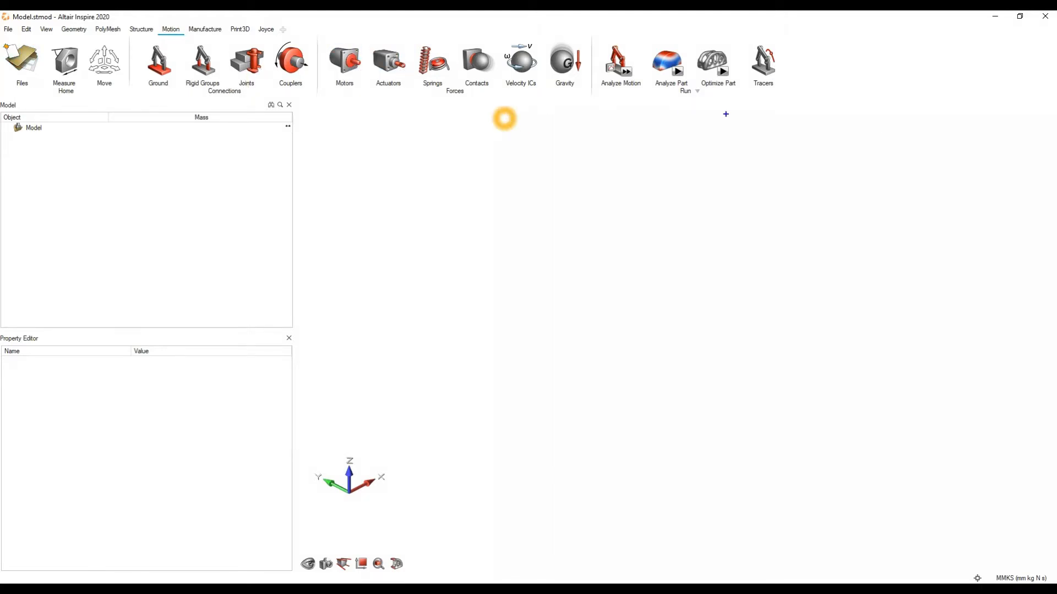
mouse_move(812, 109)
left_mouse_down()
mouse_move(50, 50)
mouse_move(2, 37)
left_mouse_up()
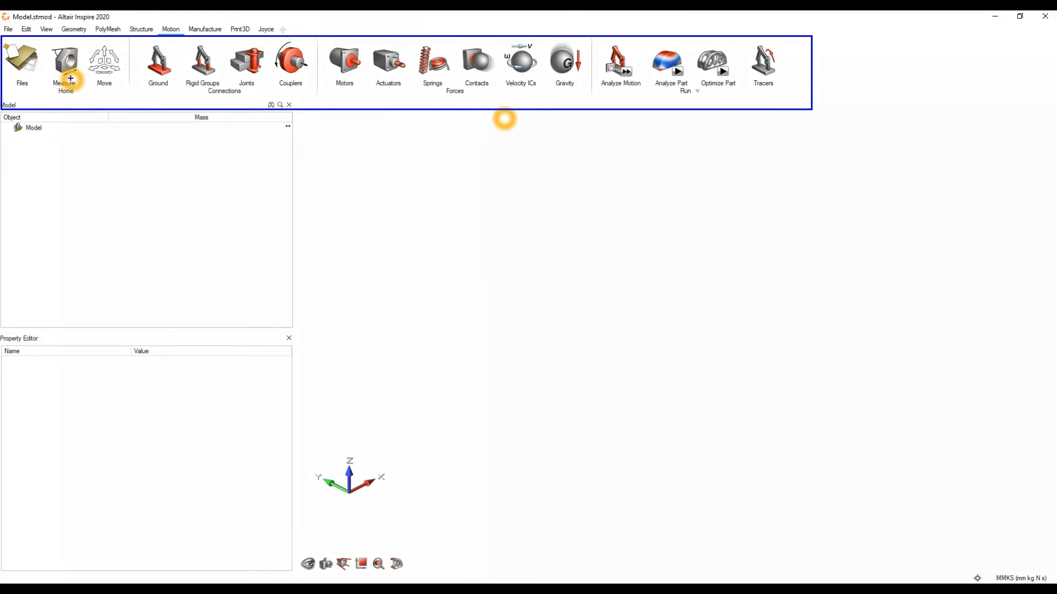
left_click(102, 67)
left_click_drag(622, 111, 622, 174)
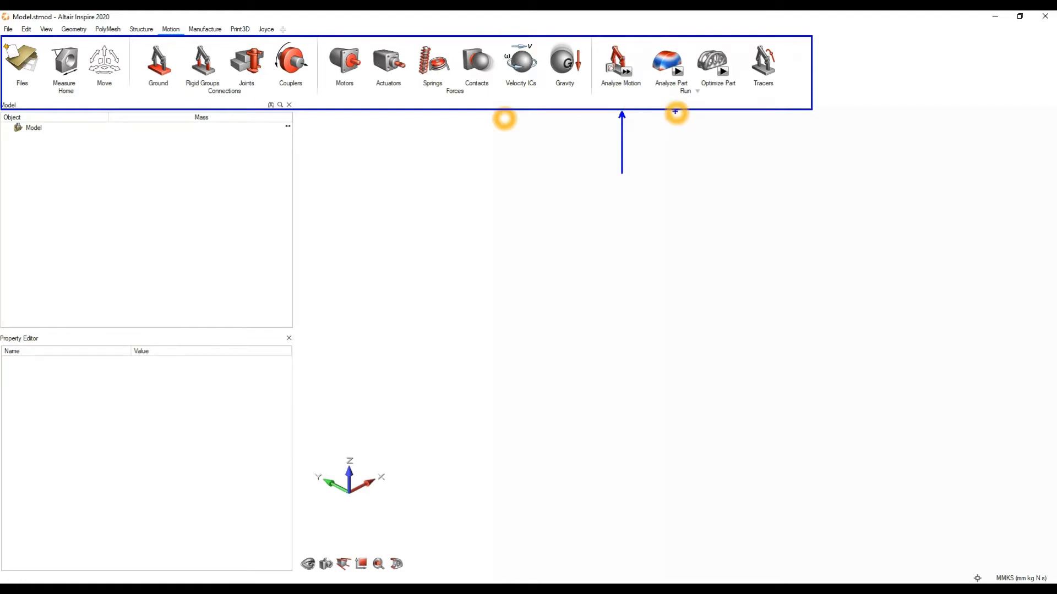
left_click_drag(675, 111, 674, 185)
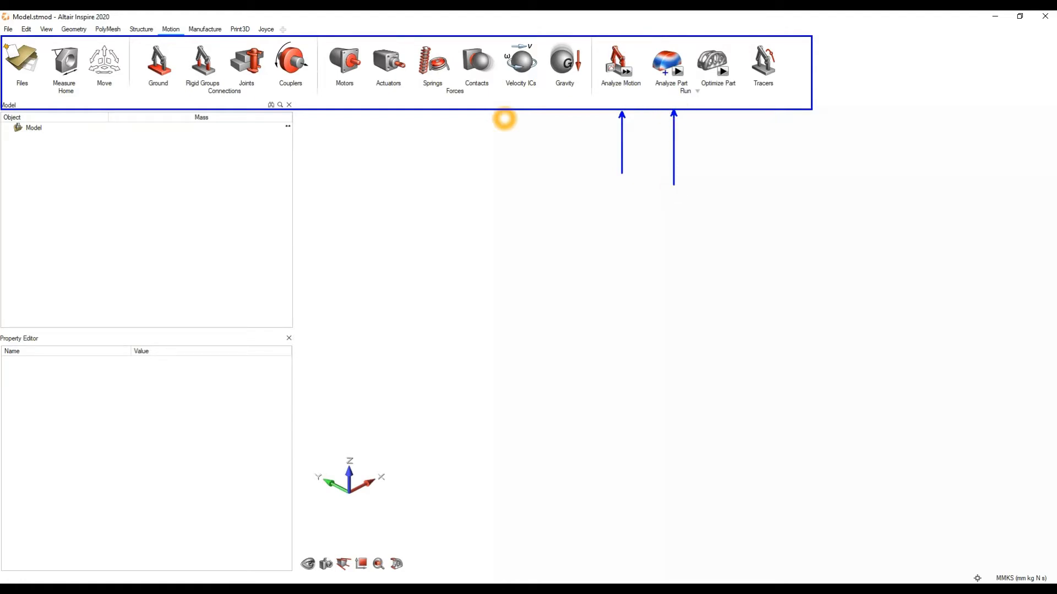
left_click_drag(720, 111, 721, 193)
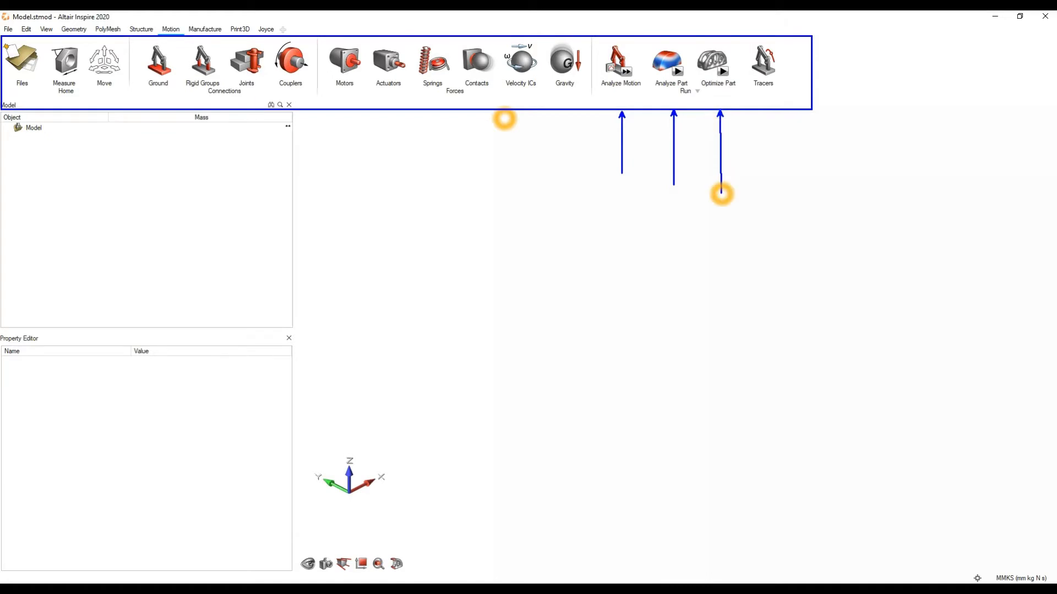
right_click(800, 175)
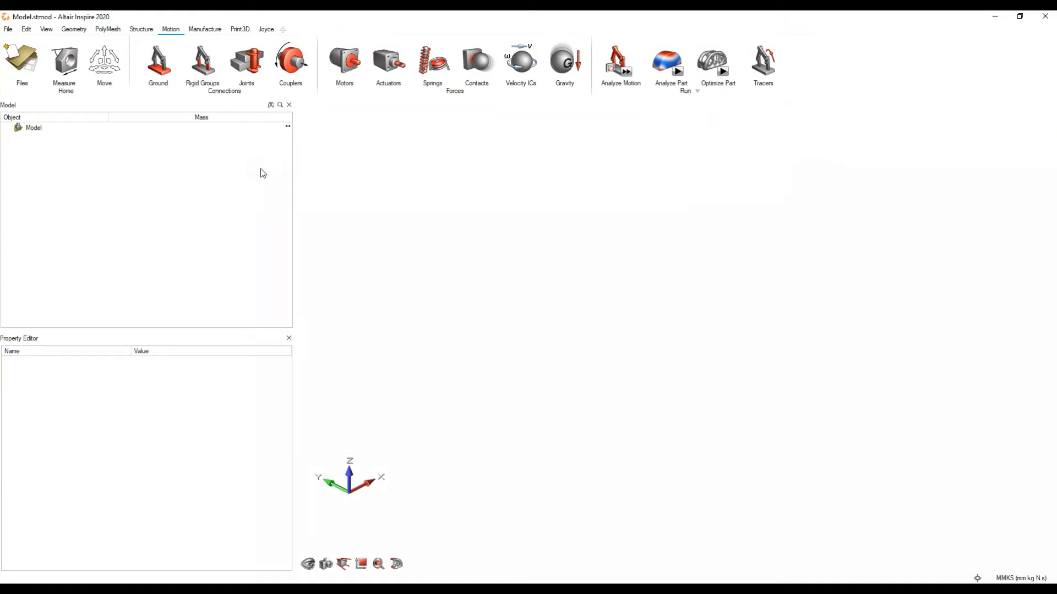
left_click(54, 72)
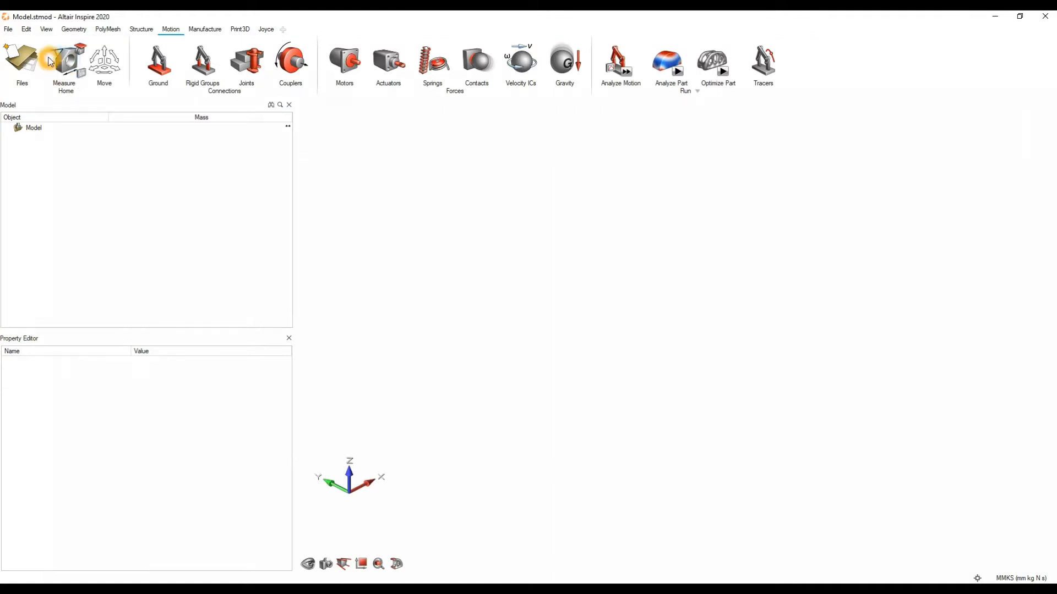
left_click(53, 60)
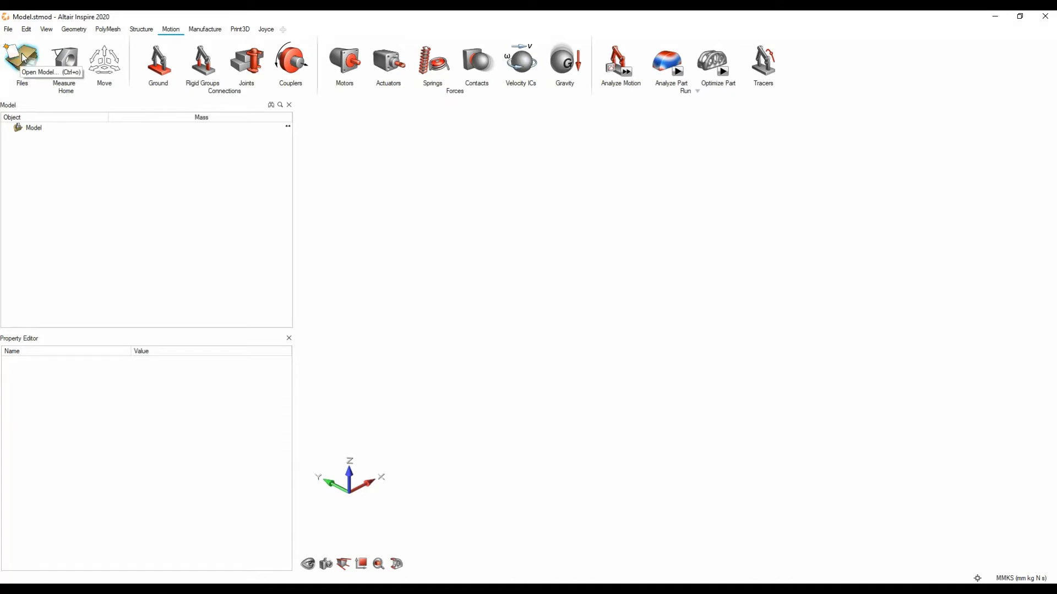
Check which CAD file formats can be imported, and leave the file import without choosing a file
left_click(8, 29)
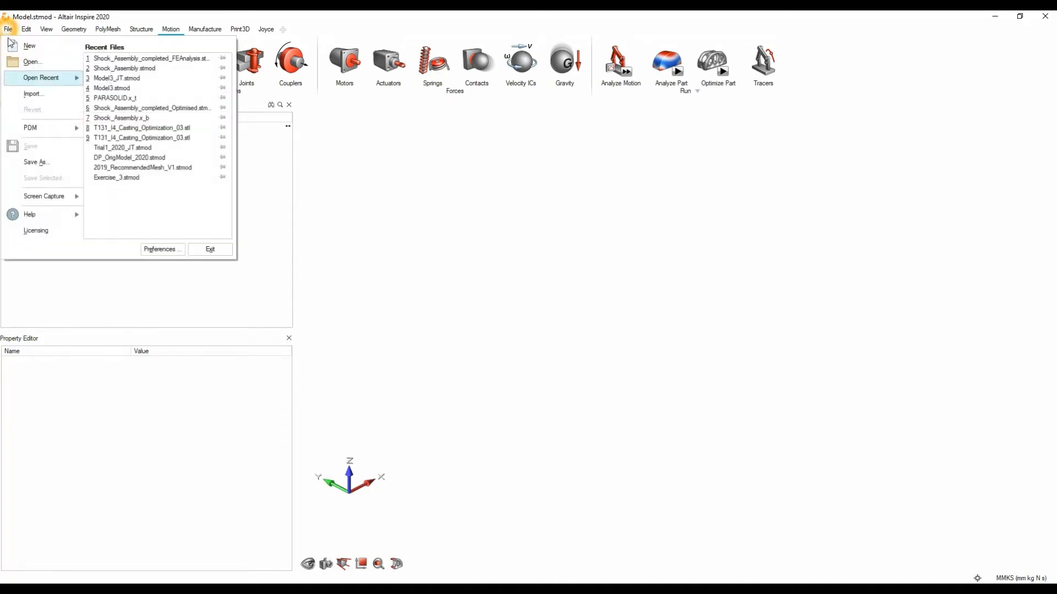
left_click(30, 94)
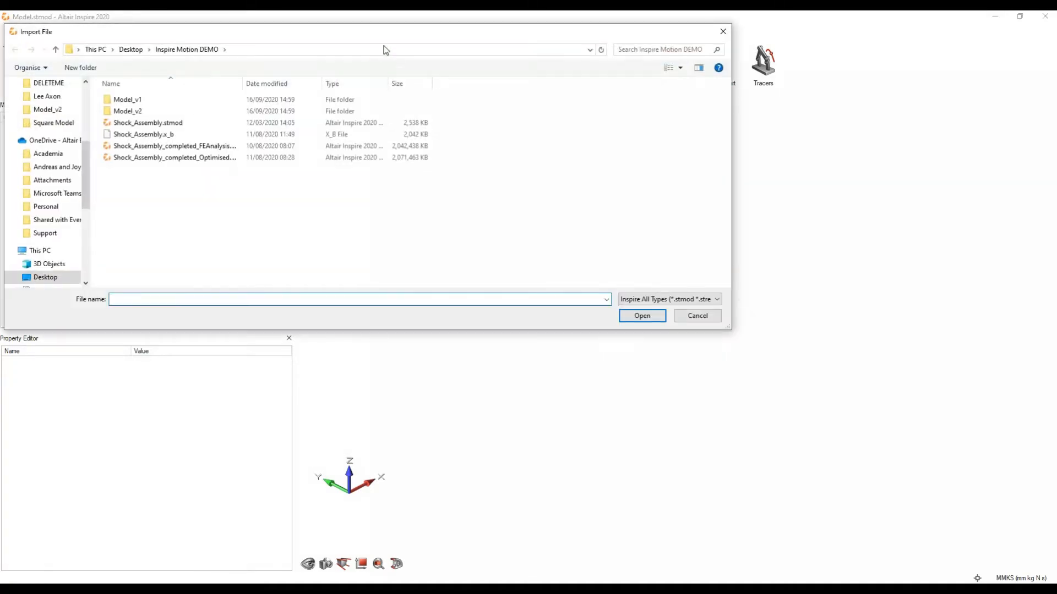
left_click(851, 350)
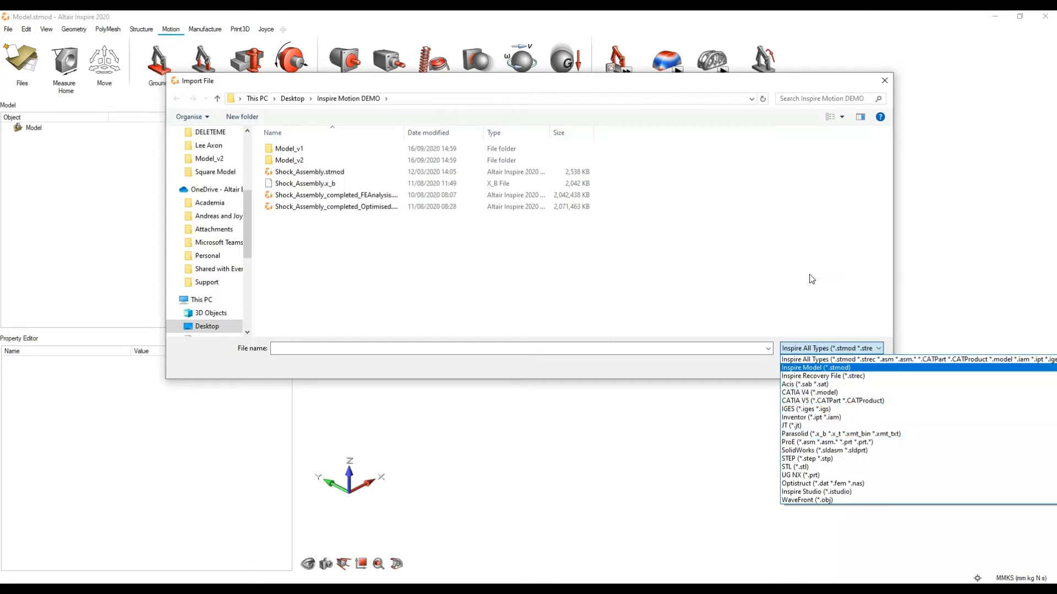
left_click(884, 81)
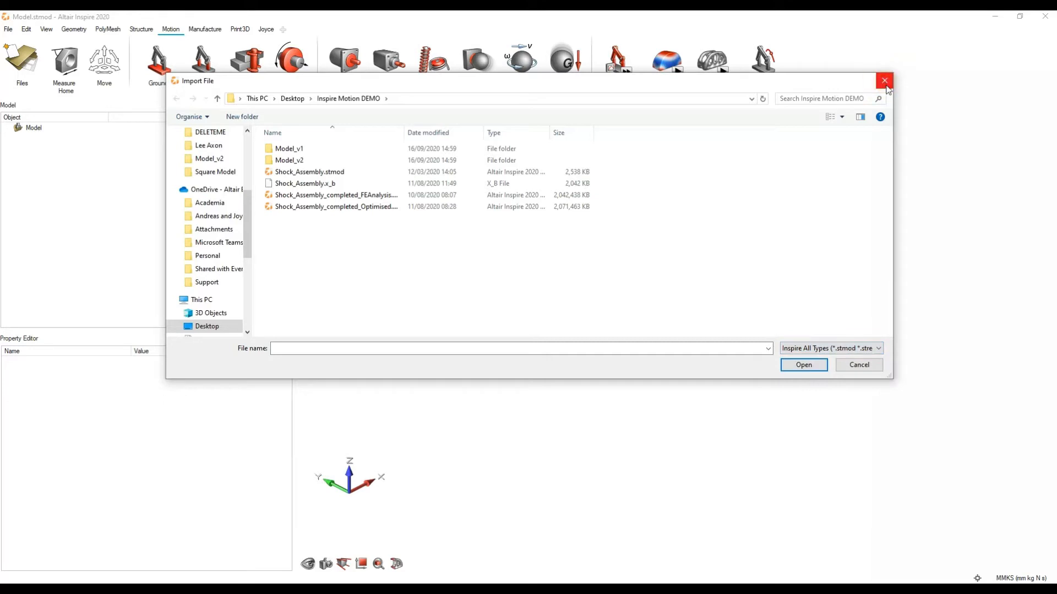
left_click(884, 81)
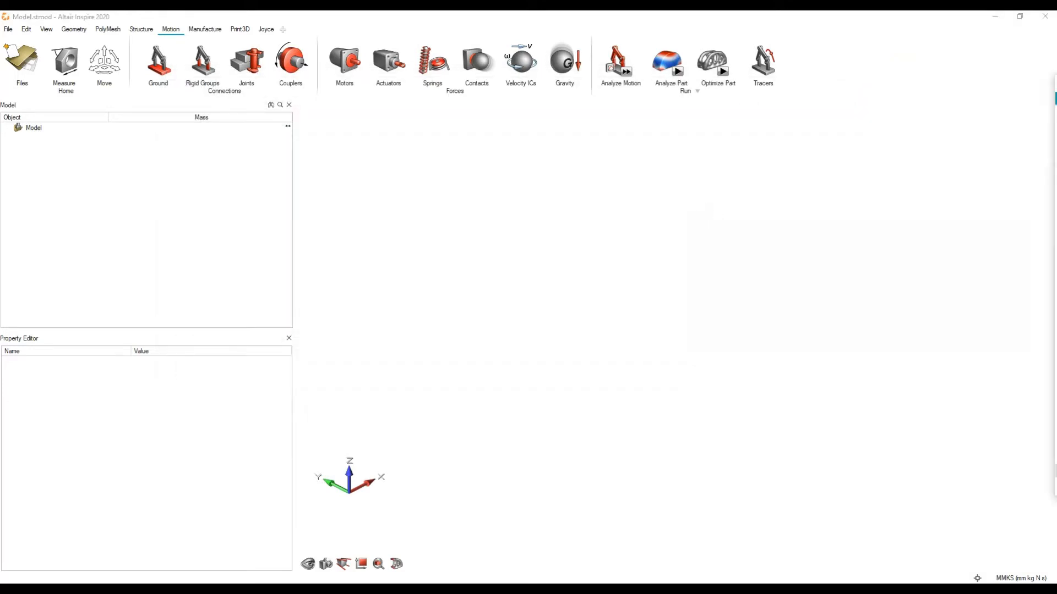
Import the Shock_Assembly.x_b file from the Inspire Motion DEMO folder into the model
left_click(612, 303)
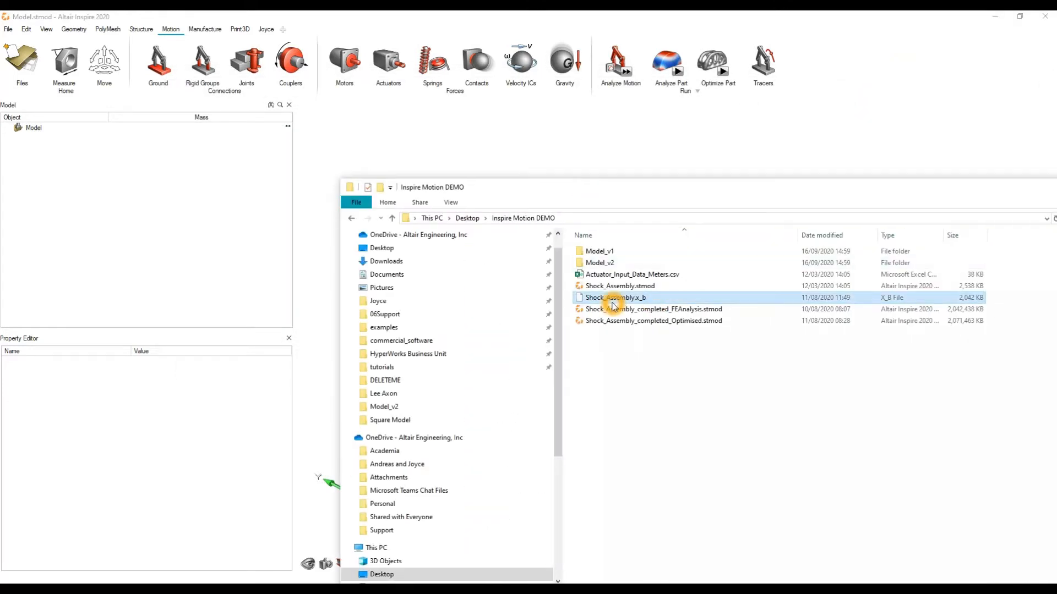
left_click_drag(612, 303, 620, 175)
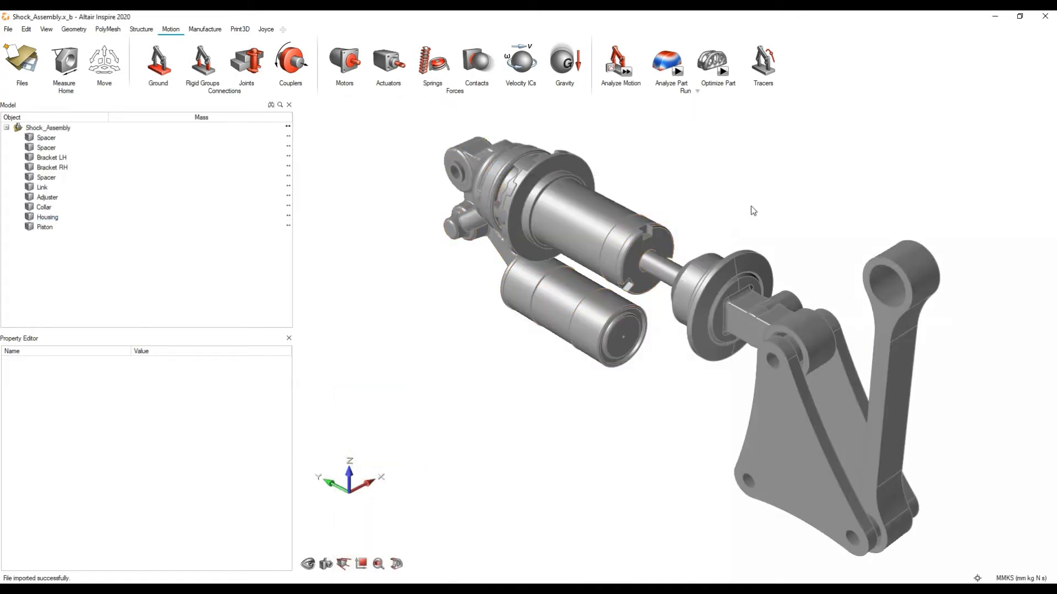
mouse_move(801, 190)
left_mouse_down()
mouse_move(838, 262)
mouse_move(800, 187)
left_mouse_up()
mouse_move(656, 303)
right_mouse_down()
mouse_move(575, 251)
mouse_move(687, 255)
mouse_move(625, 358)
mouse_move(778, 292)
mouse_move(671, 316)
mouse_move(682, 264)
mouse_move(625, 420)
mouse_move(748, 237)
mouse_move(726, 241)
mouse_move(718, 293)
mouse_move(608, 163)
right_mouse_up()
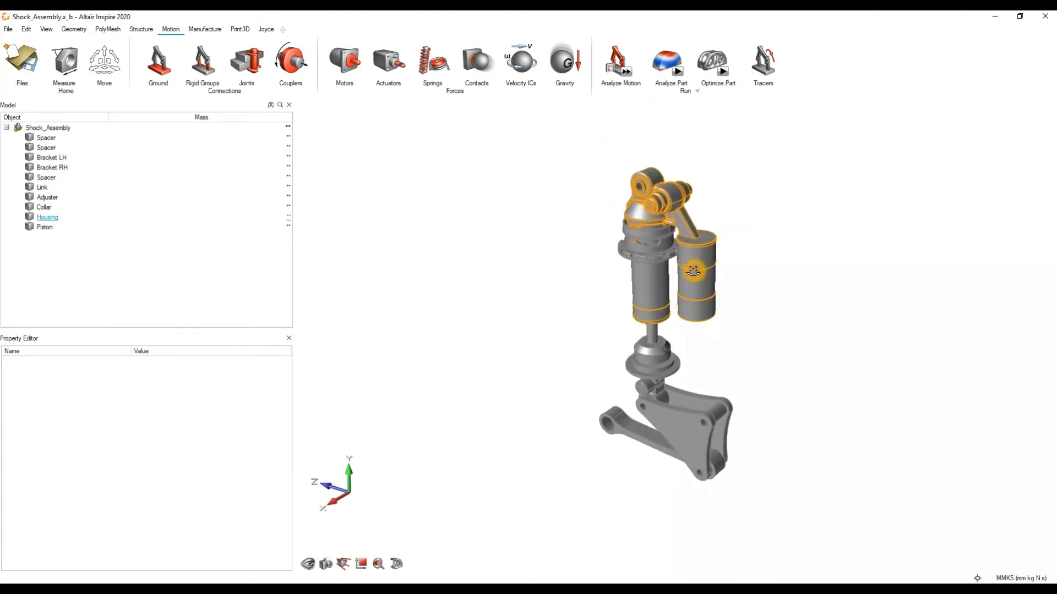
Examine the Modeling Space and Workspace preferences, including the available interface themes
left_click(9, 29)
left_click(166, 250)
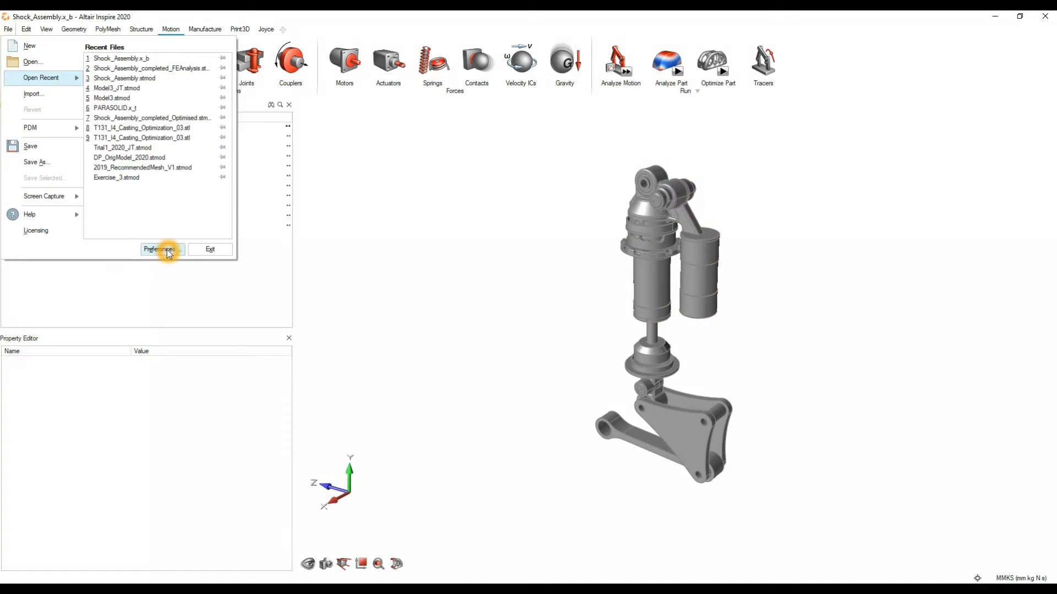
left_click_drag(562, 190, 632, 153)
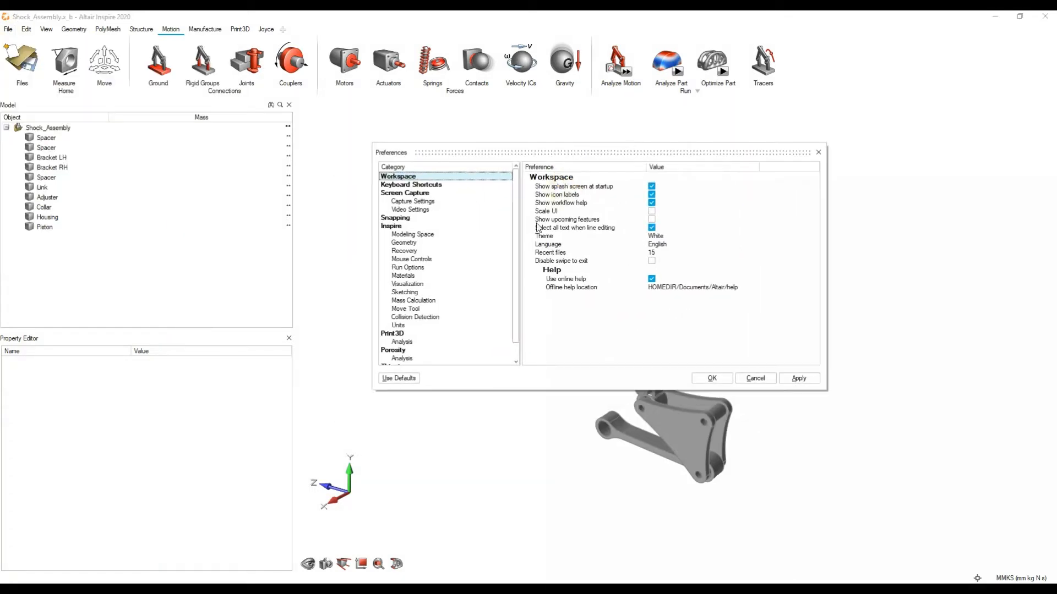
left_click(413, 235)
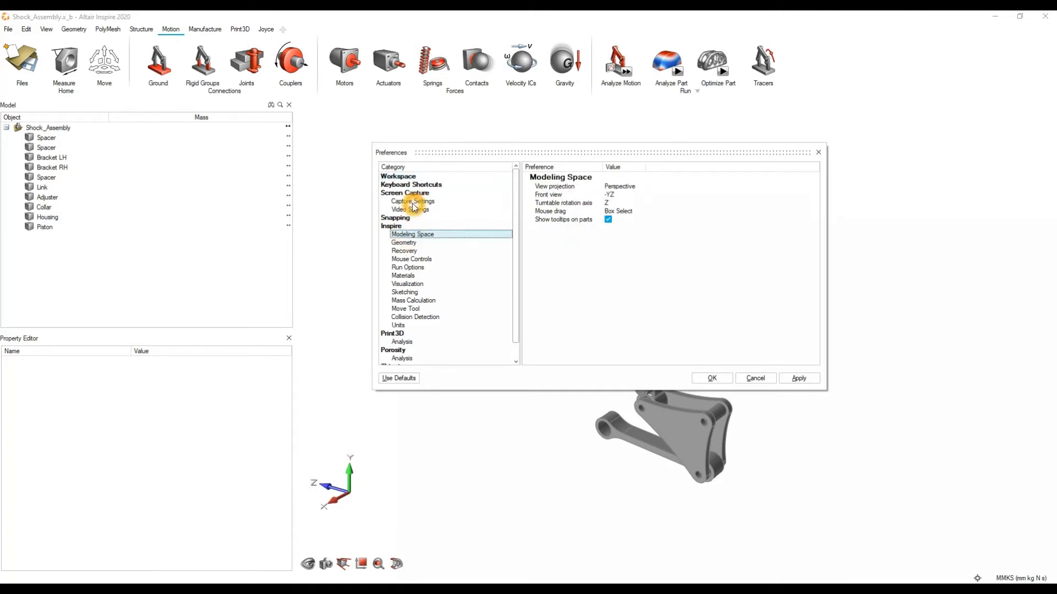
left_click(408, 185)
left_click(408, 177)
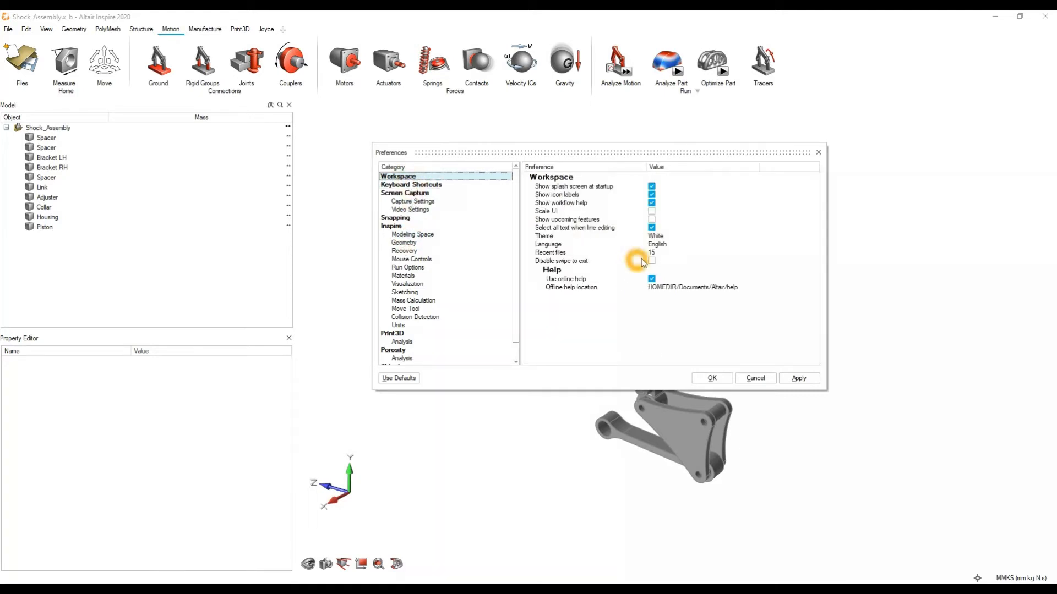
left_click(658, 236)
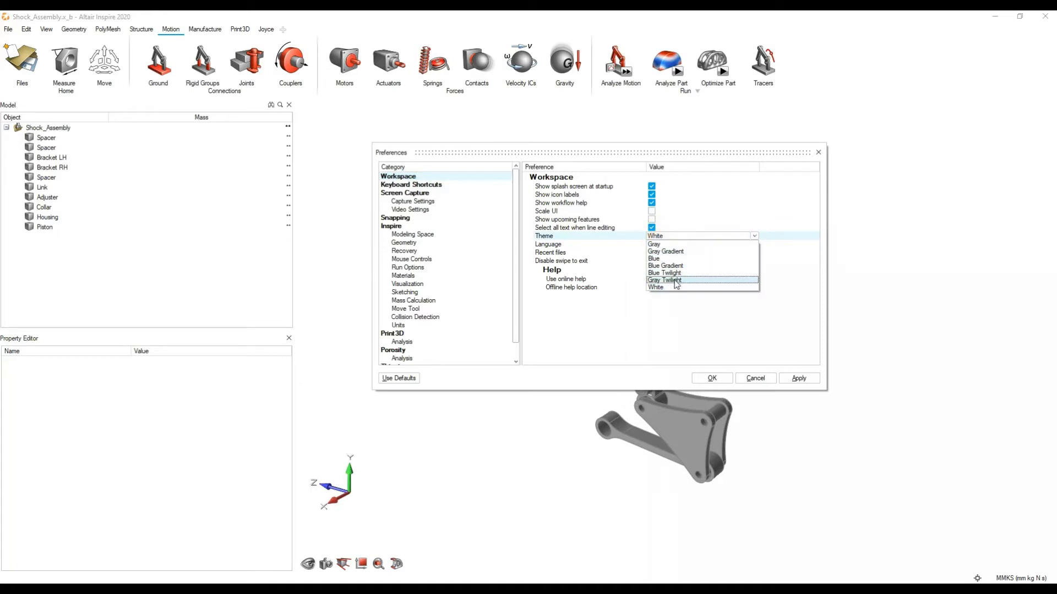
left_click(698, 245)
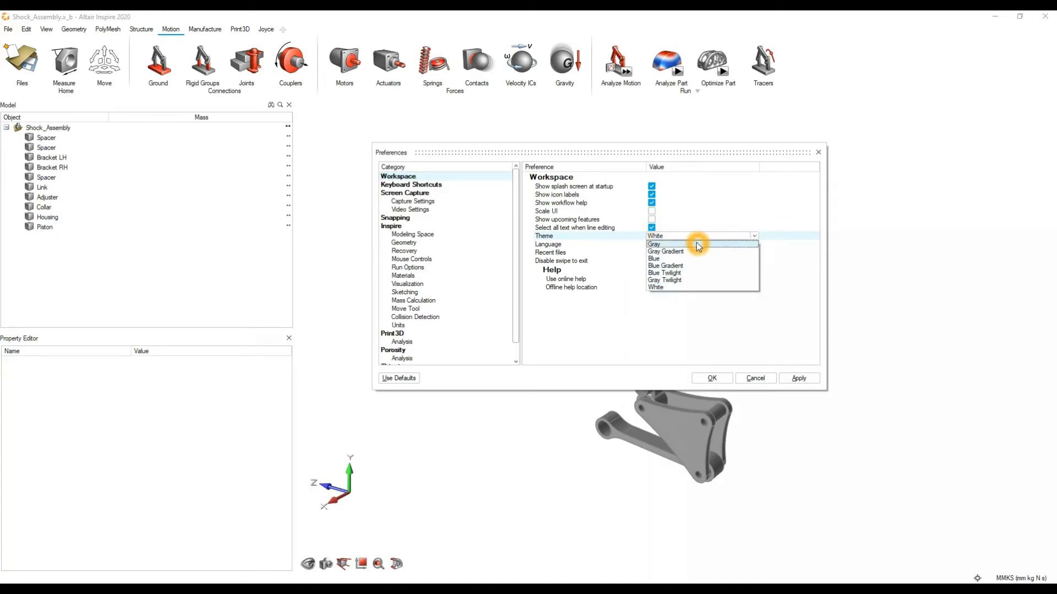
left_click(655, 338)
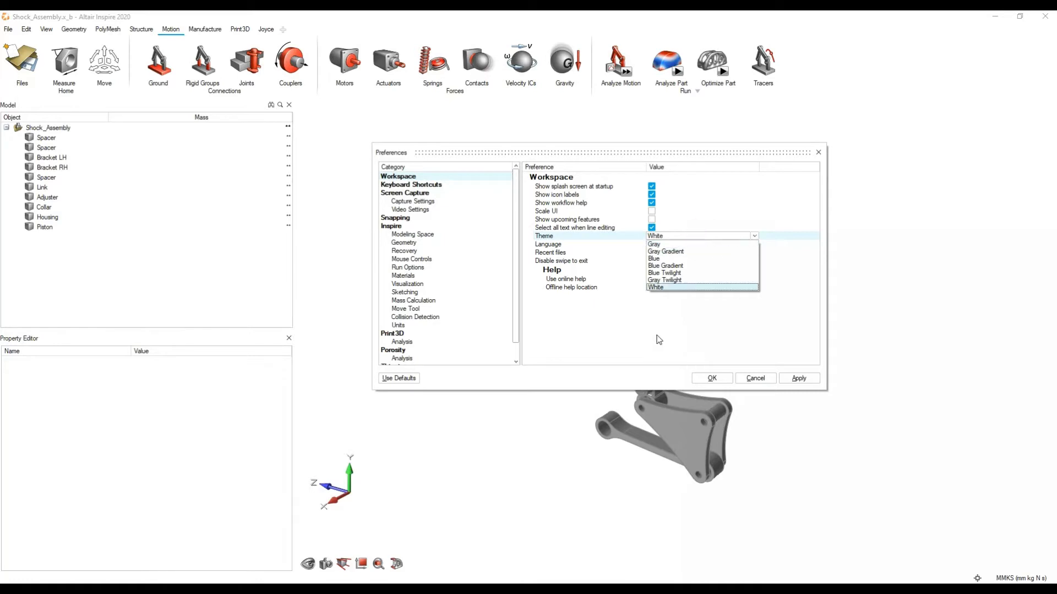
Examine the Mouse Controls and Run Options preferences, including the analysis legend colors, and close the preferences
left_click(406, 251)
left_click(415, 260)
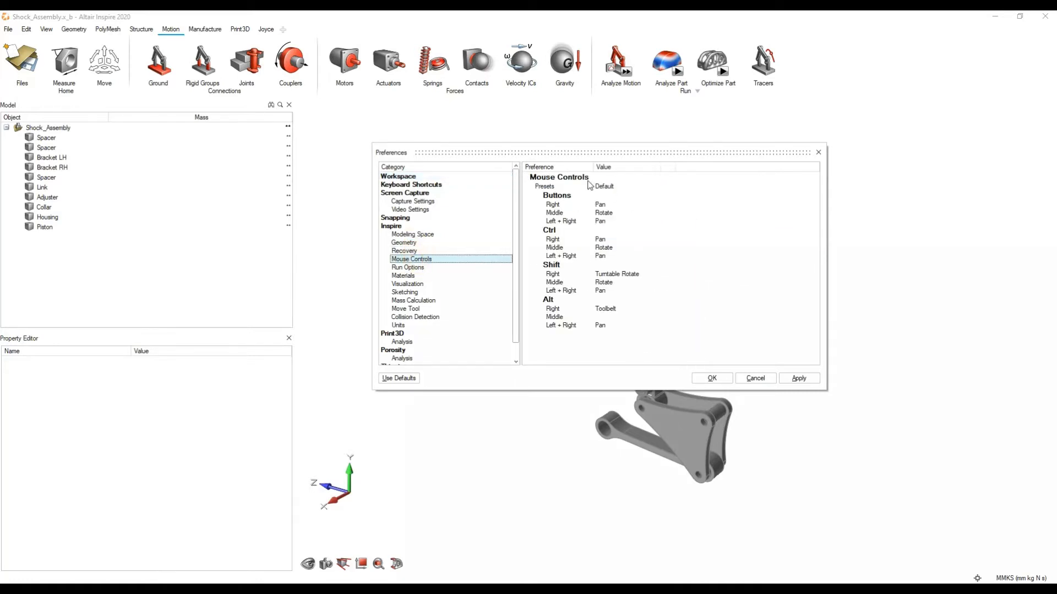
left_click(411, 268)
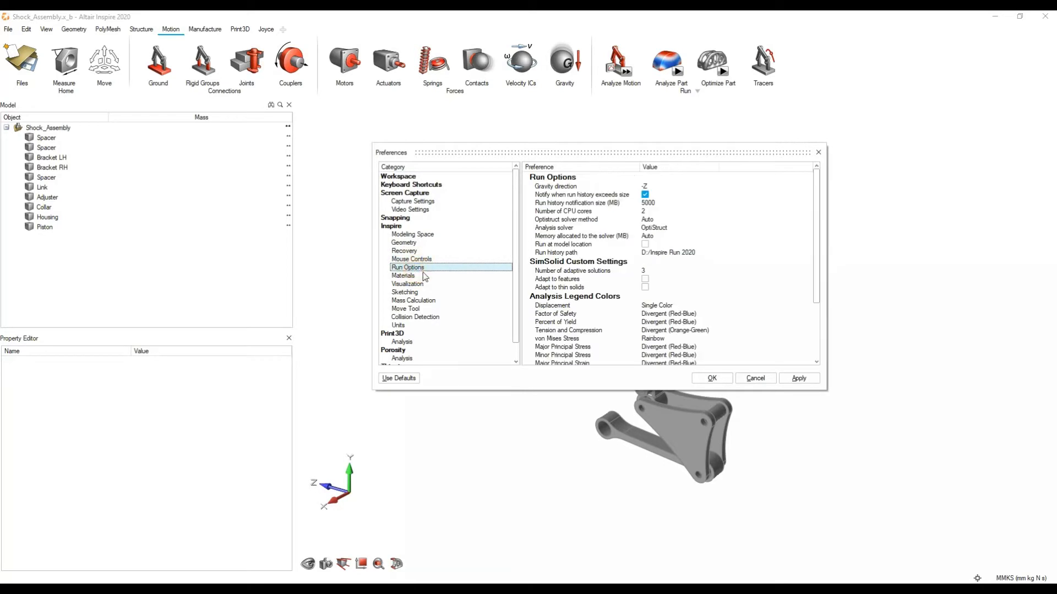
left_click(649, 214)
scroll(688, 297, "down", 3)
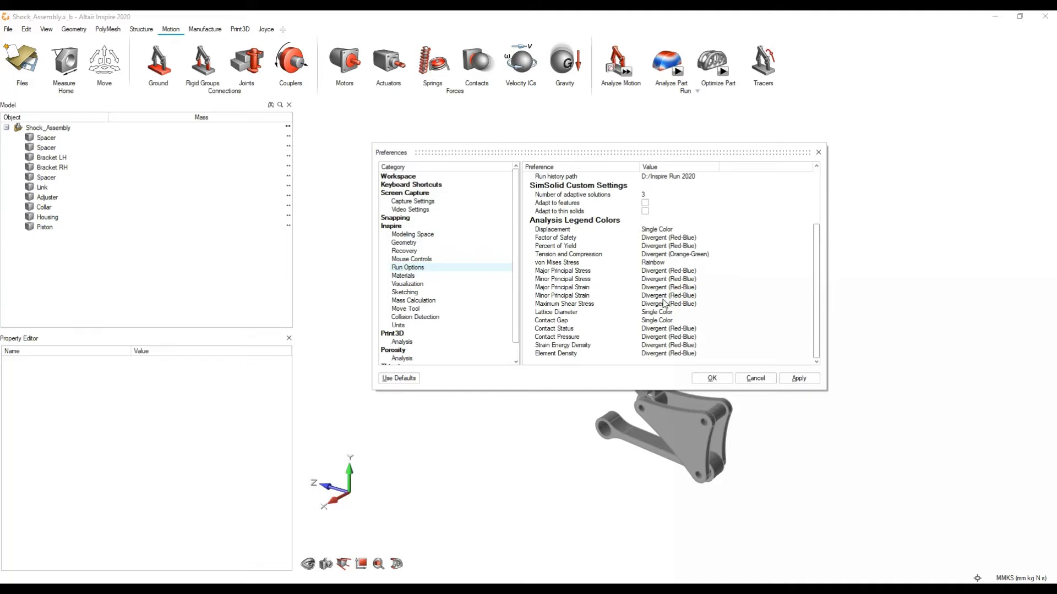
left_click(584, 256)
left_click(441, 287)
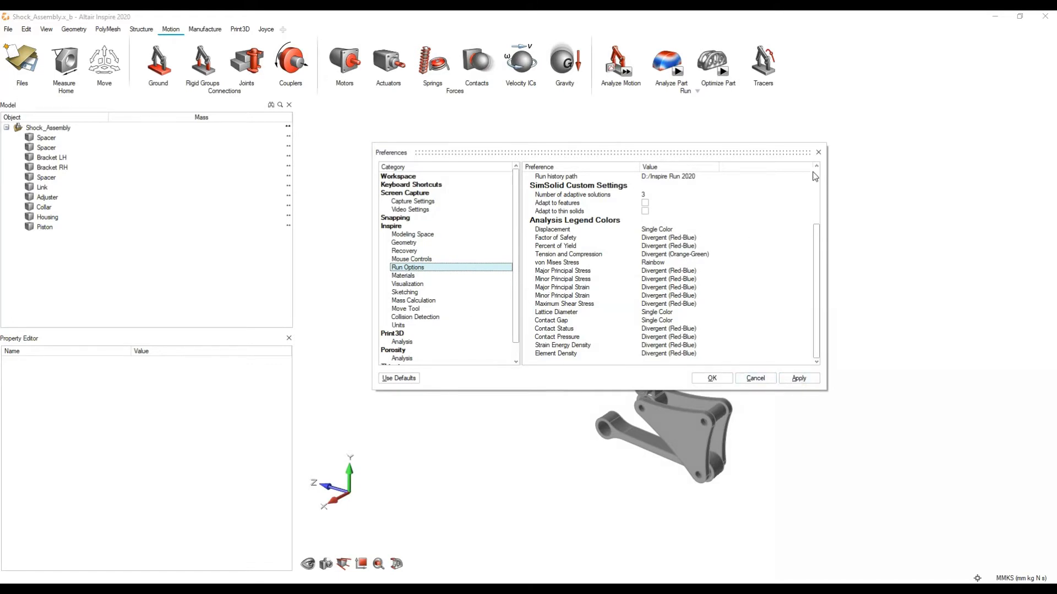
left_click(820, 155)
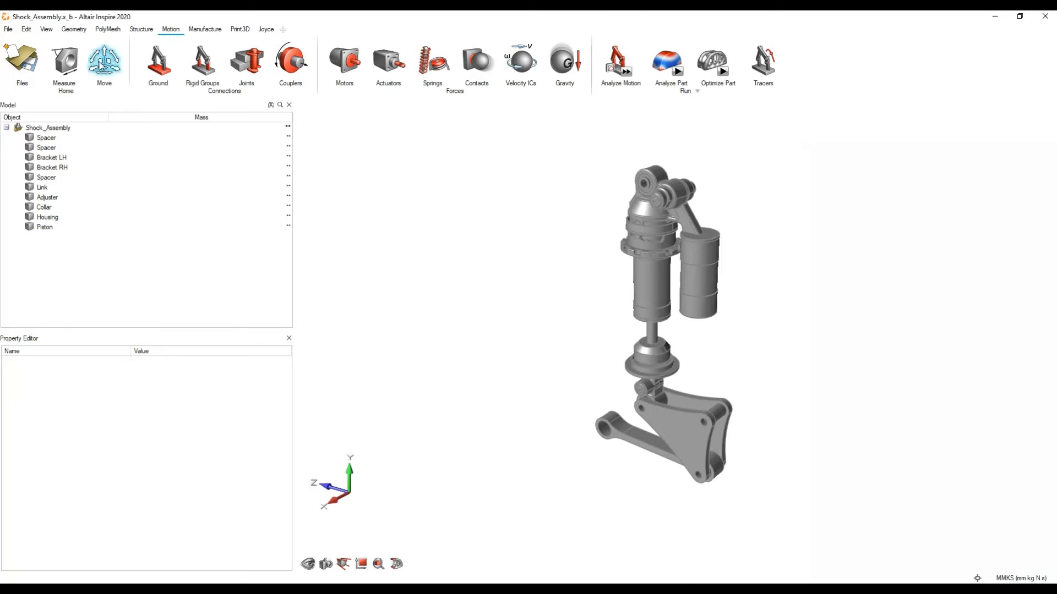
Look through the Inspire help options, including the What's New information on the latest enhancements
left_click(8, 29)
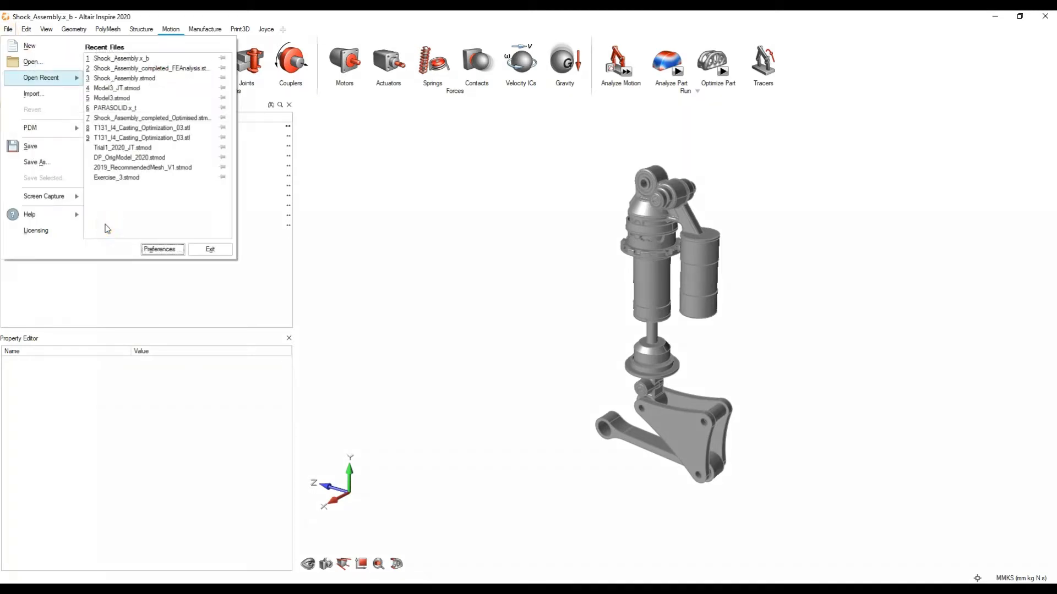
mouse_move(74, 216)
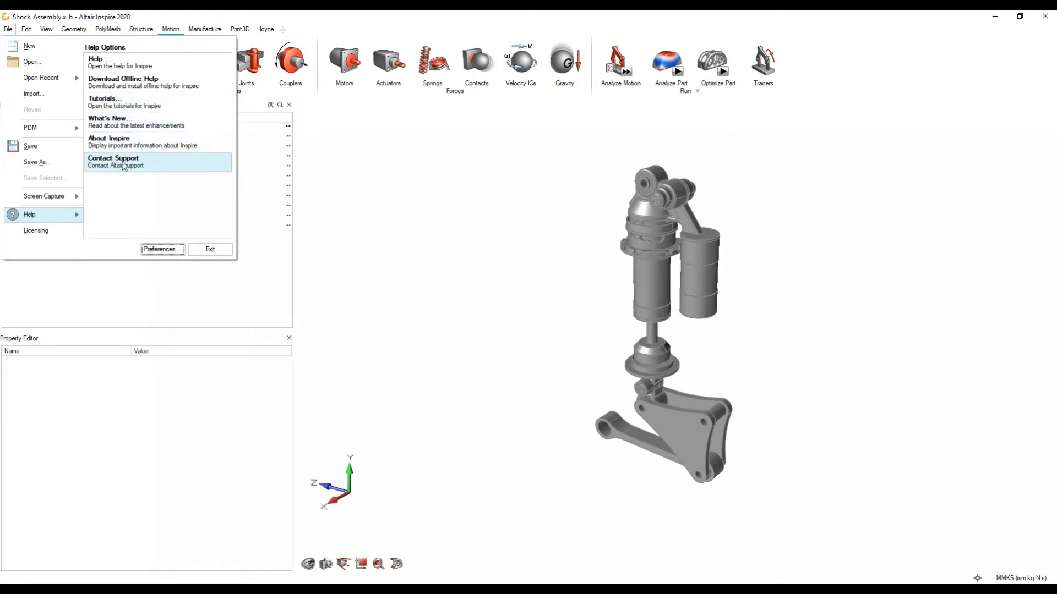
left_click(134, 126)
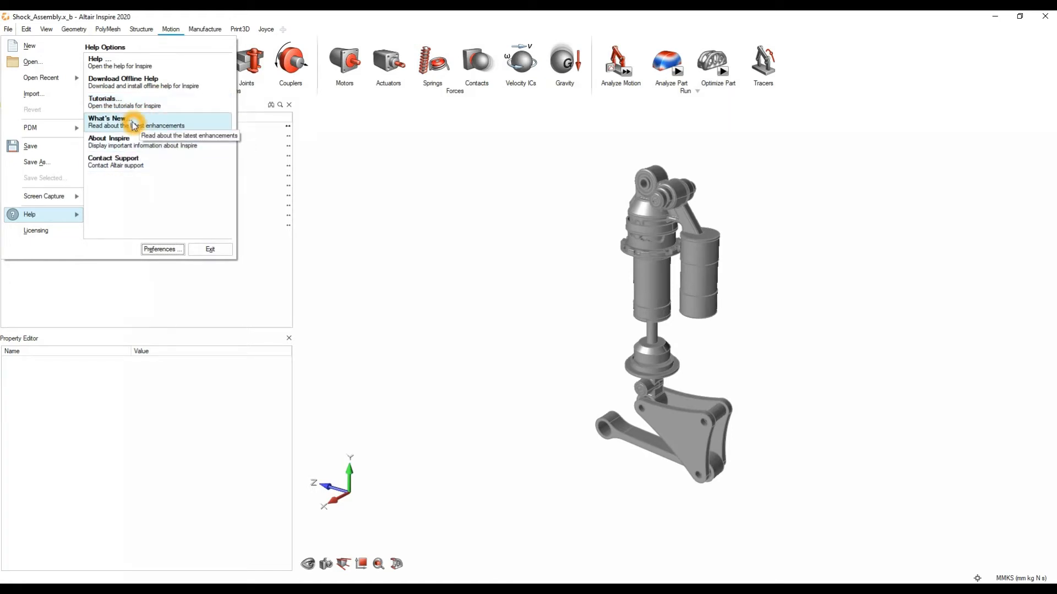
Examine the available unit systems, including the MKS, CGS, IPS and FPS options, and keep MMKS (mm kg N s)
left_click(467, 285)
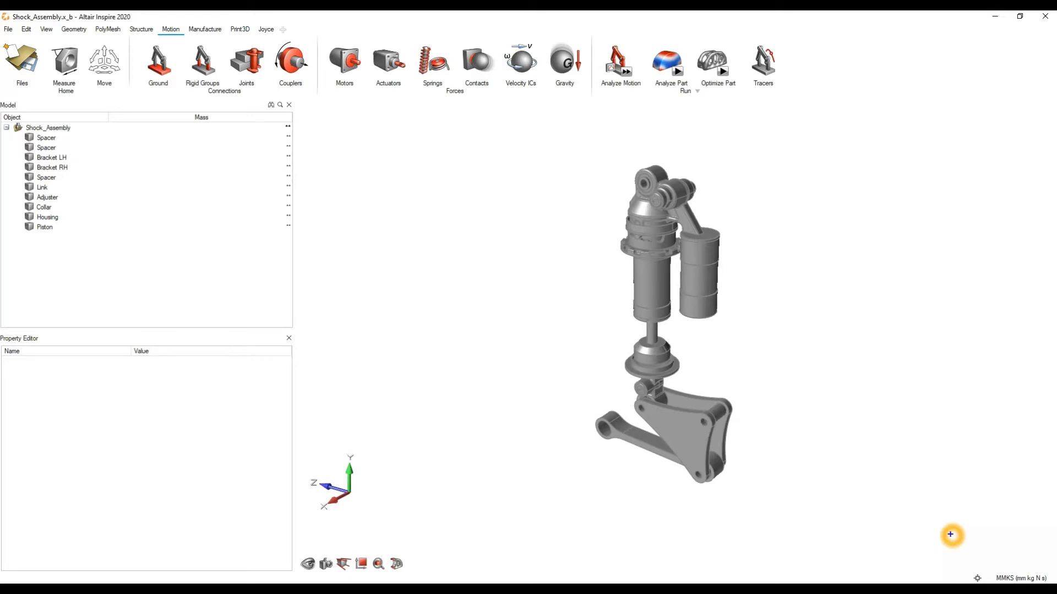
left_click_drag(947, 538, 1056, 584)
left_click(1014, 580)
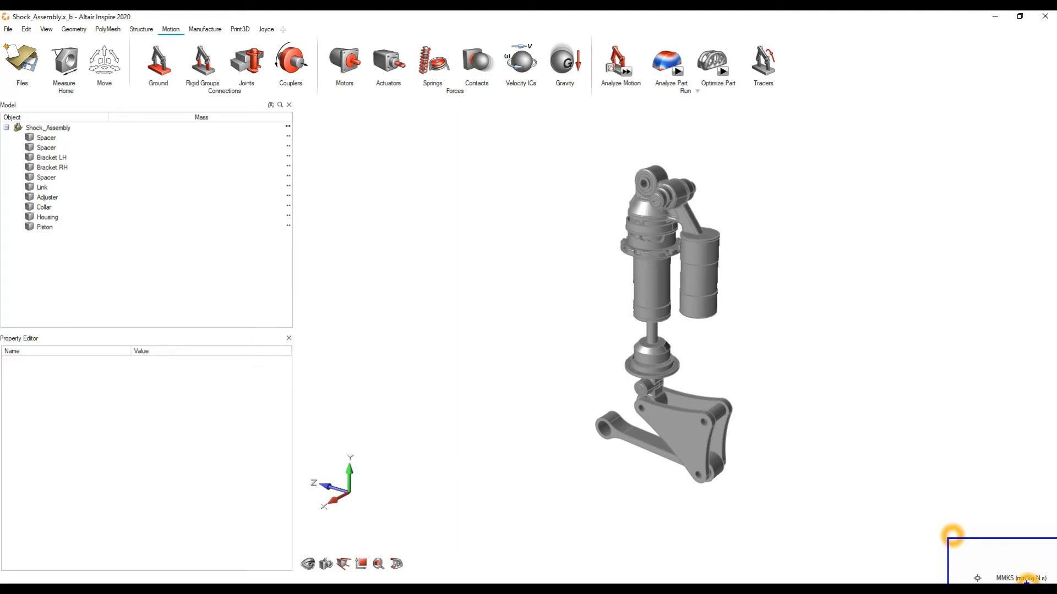
left_click(1042, 579)
left_click(1022, 530)
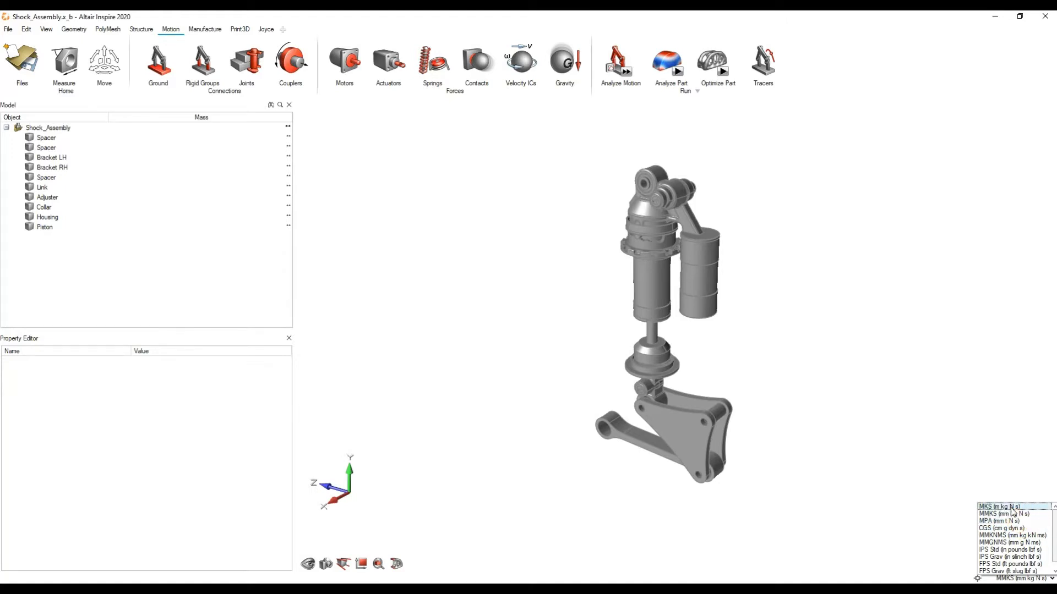
right_click_drag(807, 332, 776, 324)
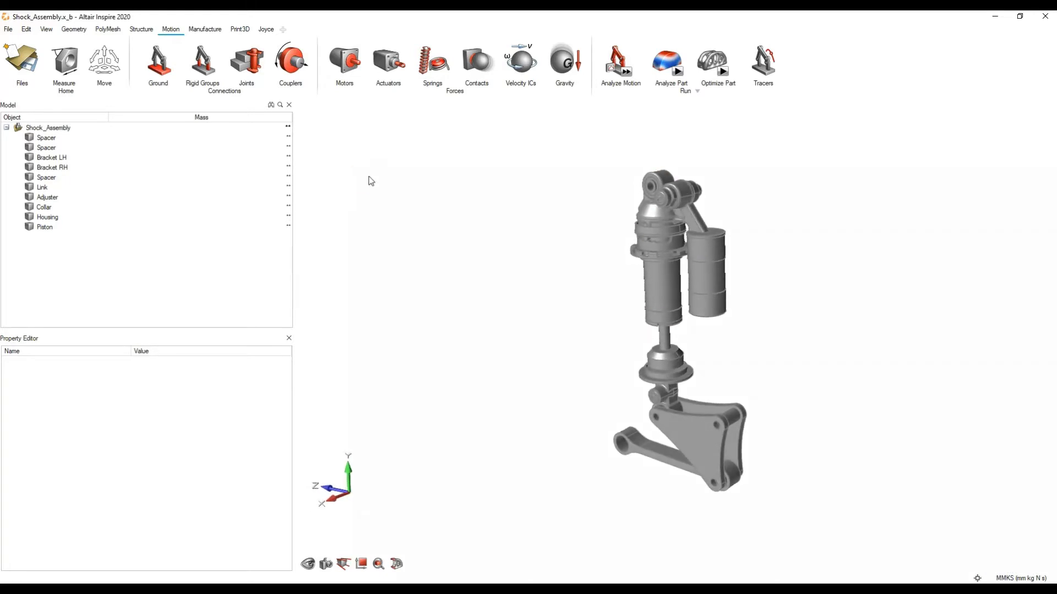
left_click(1021, 578)
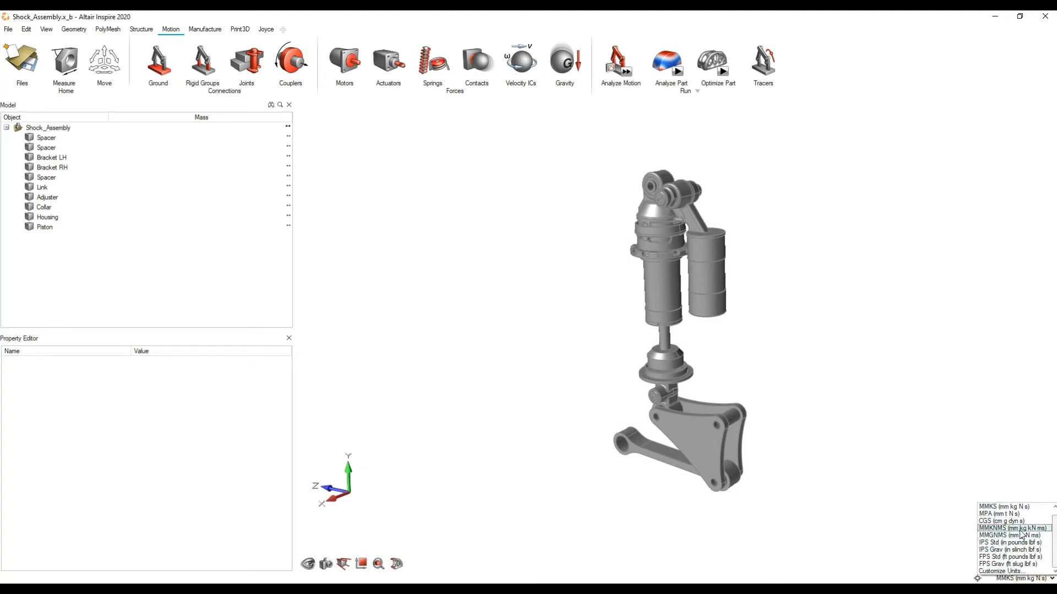
left_click(1018, 543)
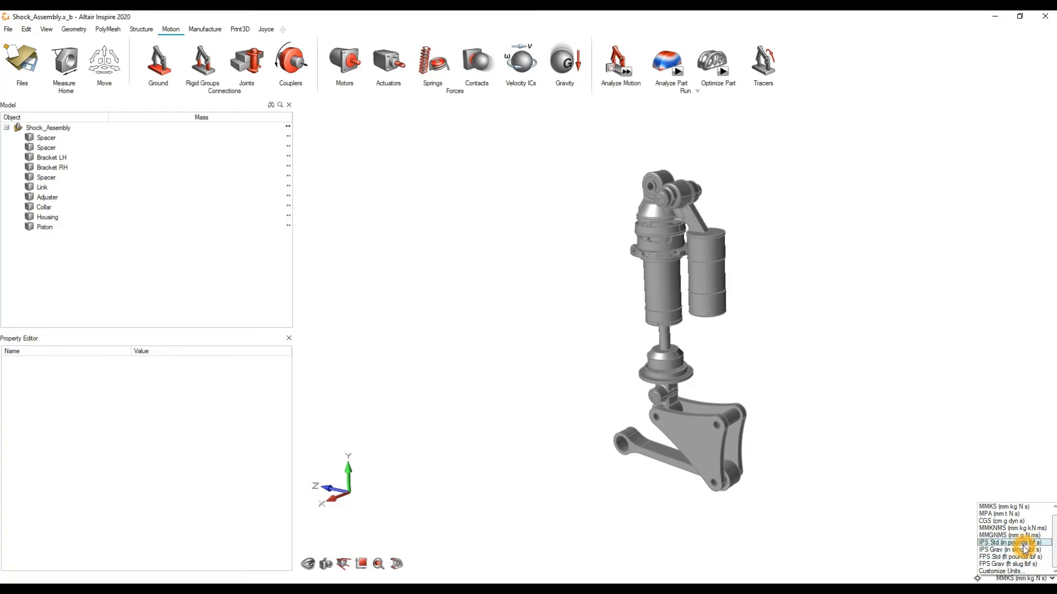
scroll(1025, 547, "up", 1)
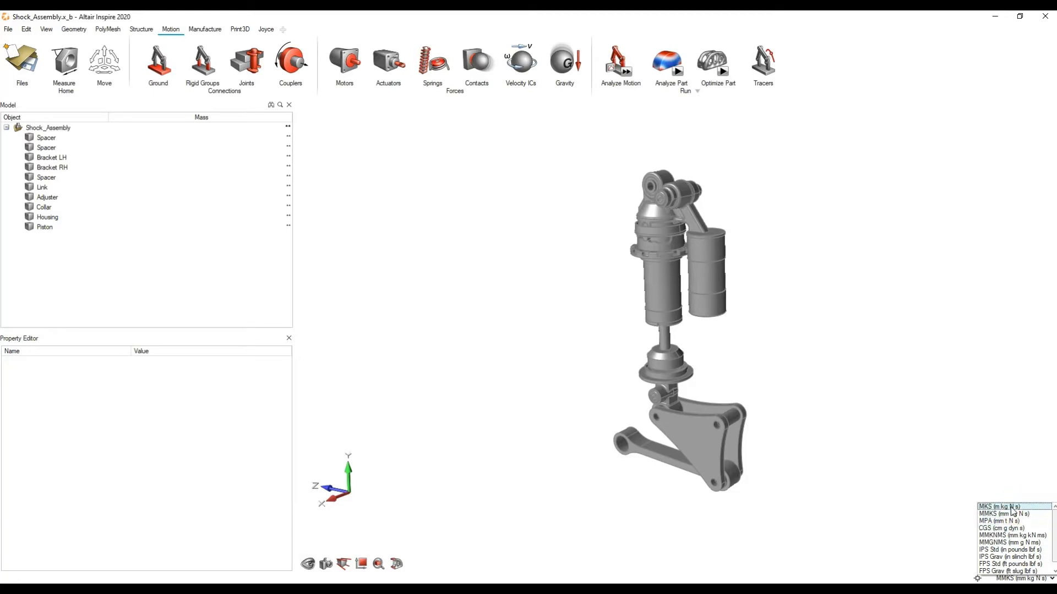
left_click(905, 442)
left_click(902, 439)
left_click(908, 387)
left_click(438, 172)
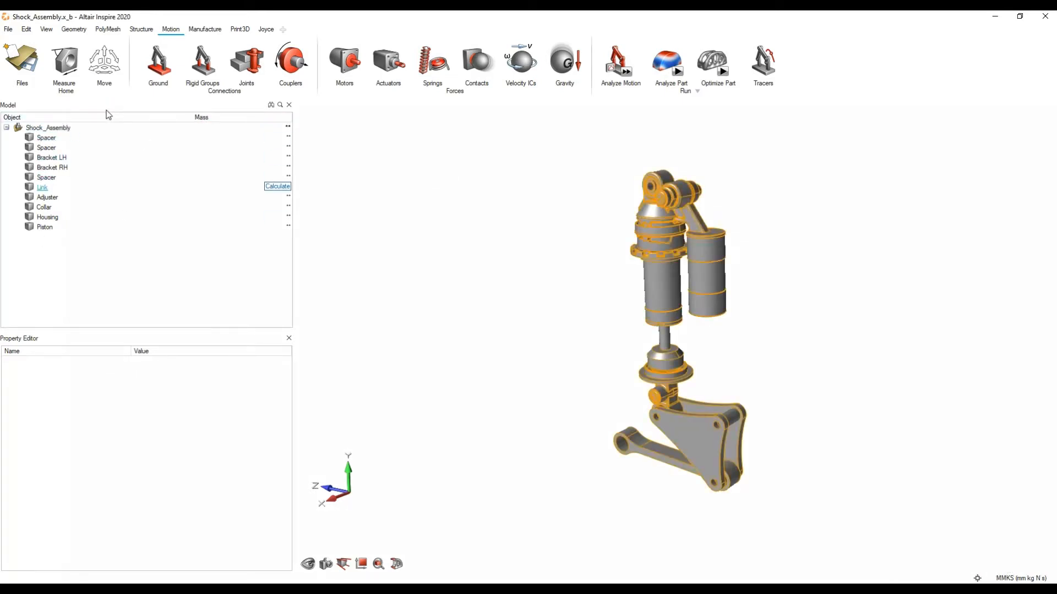
Hide the Model Browser and Property Editor, show both again, and check the view options that control them
left_click(92, 102)
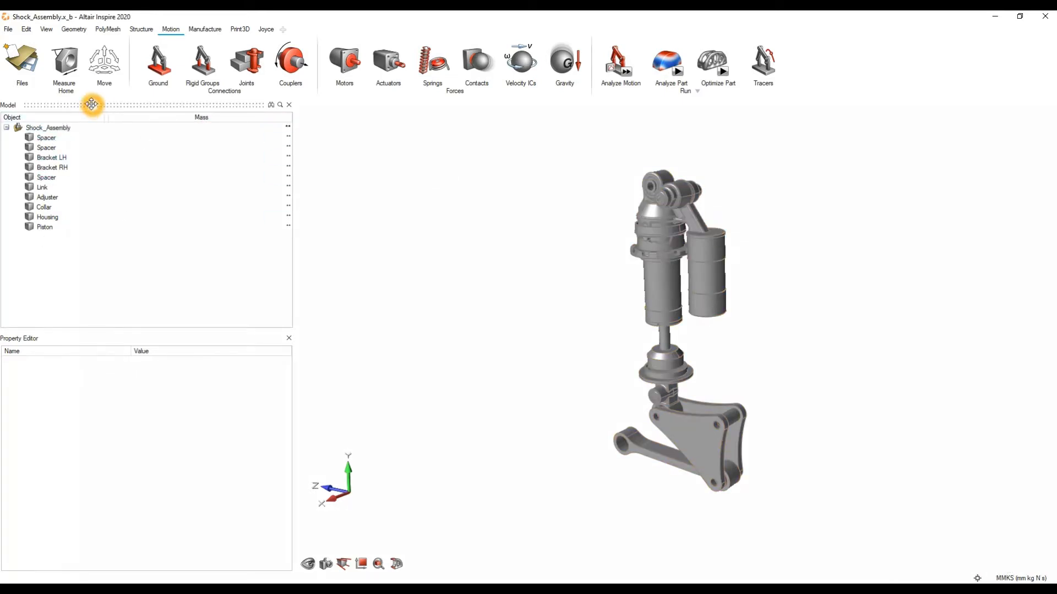
left_click(60, 336)
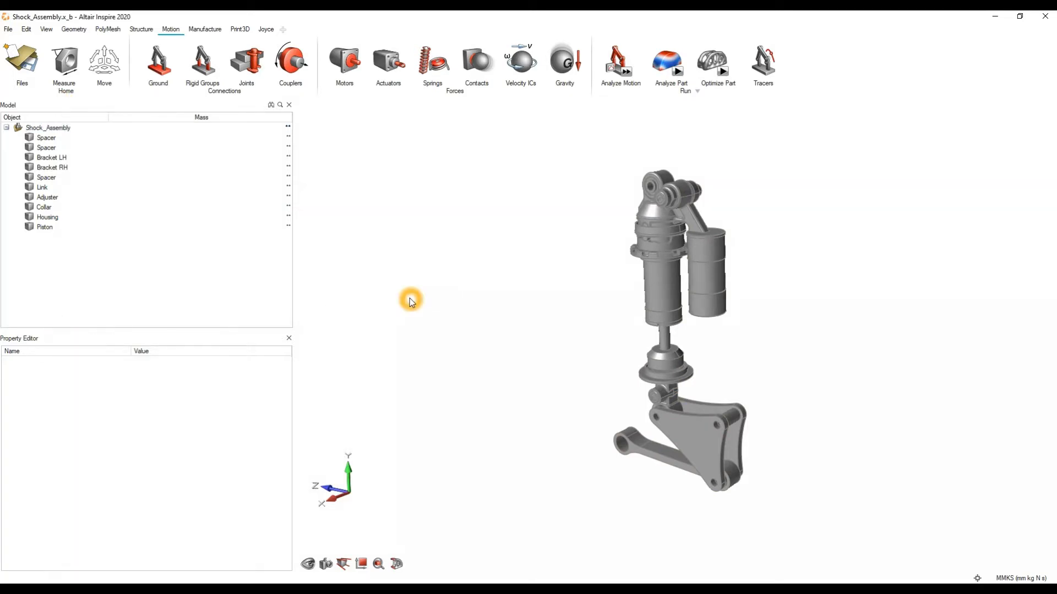
key("F2")
key("F3")
middle_click_drag(312, 214, 458, 227)
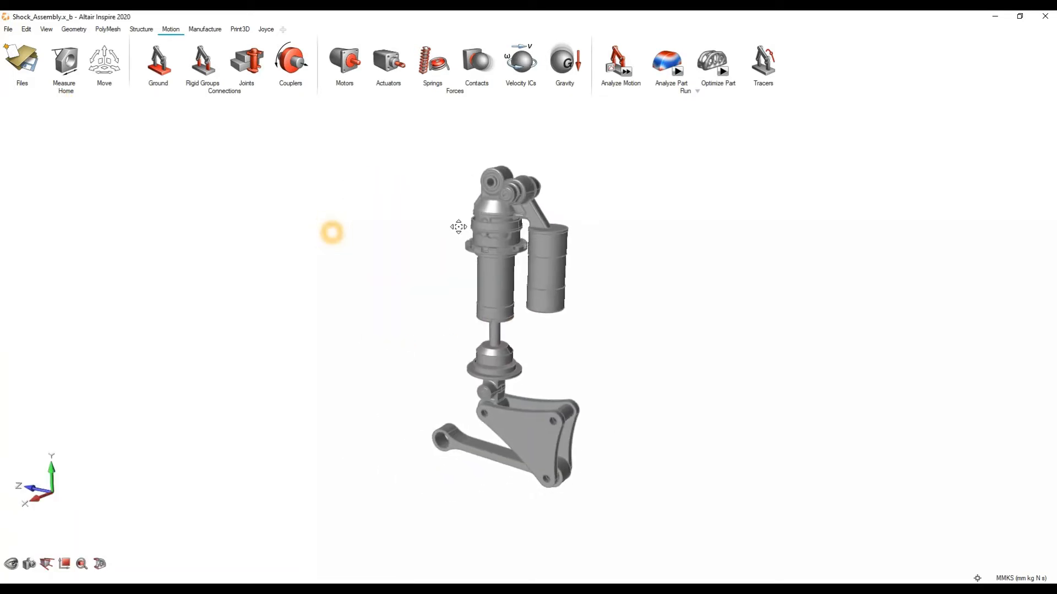
key("F2")
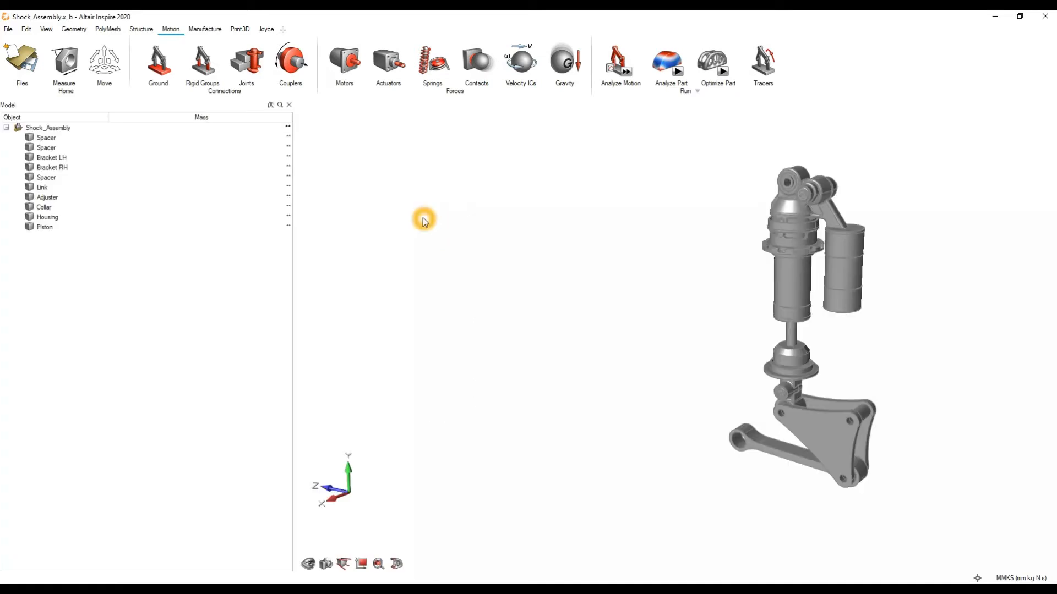
key("F3")
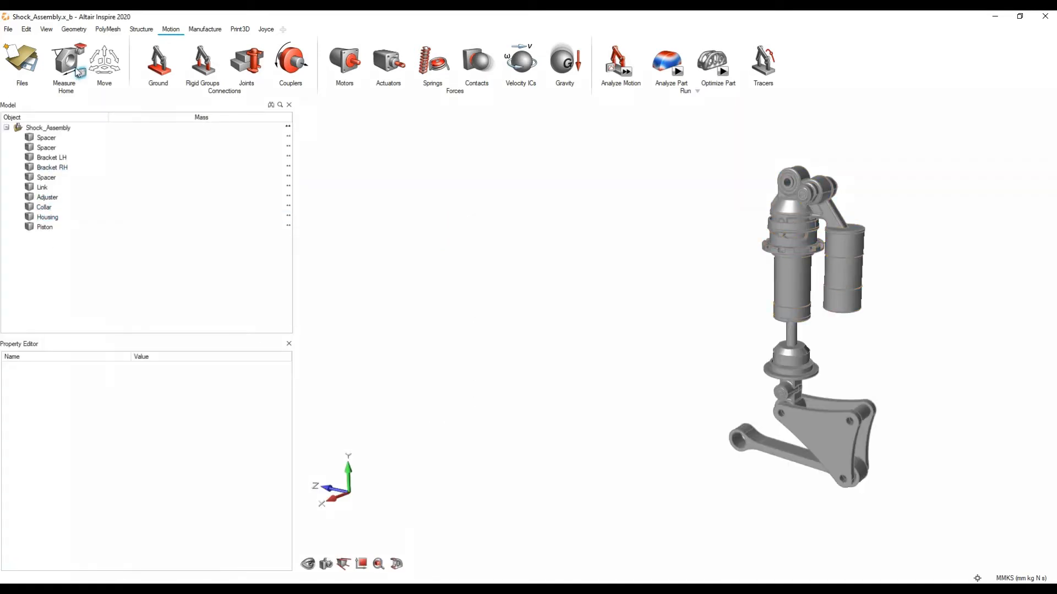
left_click(46, 29)
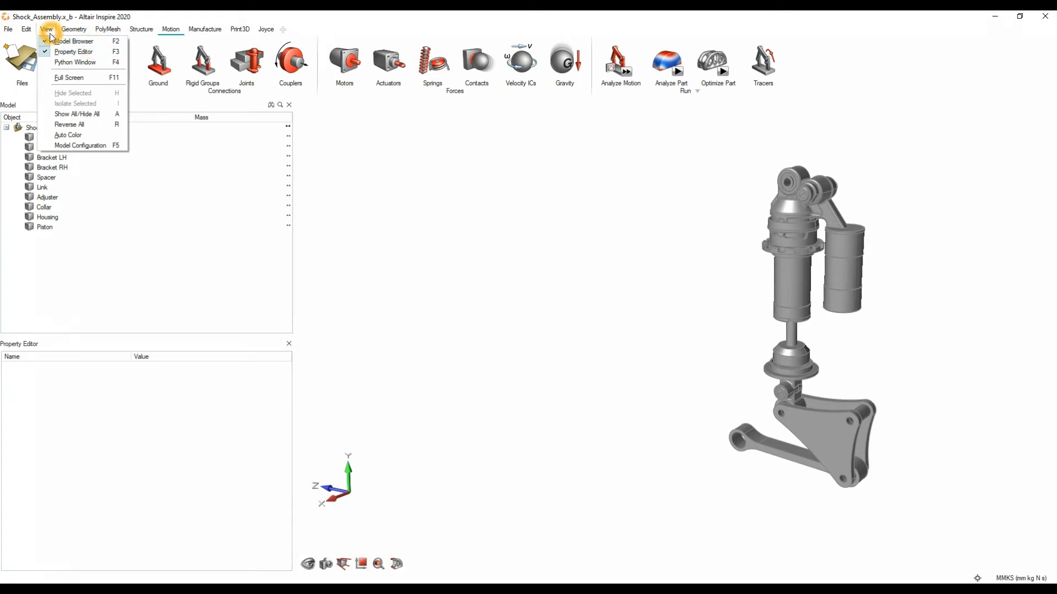
left_click(425, 328)
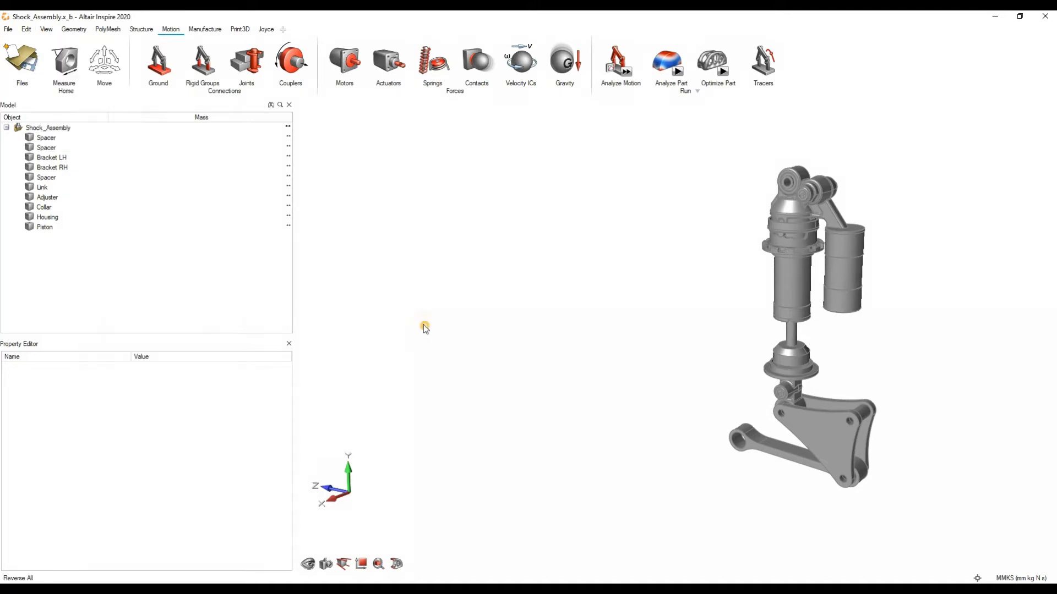
Examine the properties of the second Spacer part, from the general settings to the optimization settings
left_click(61, 147)
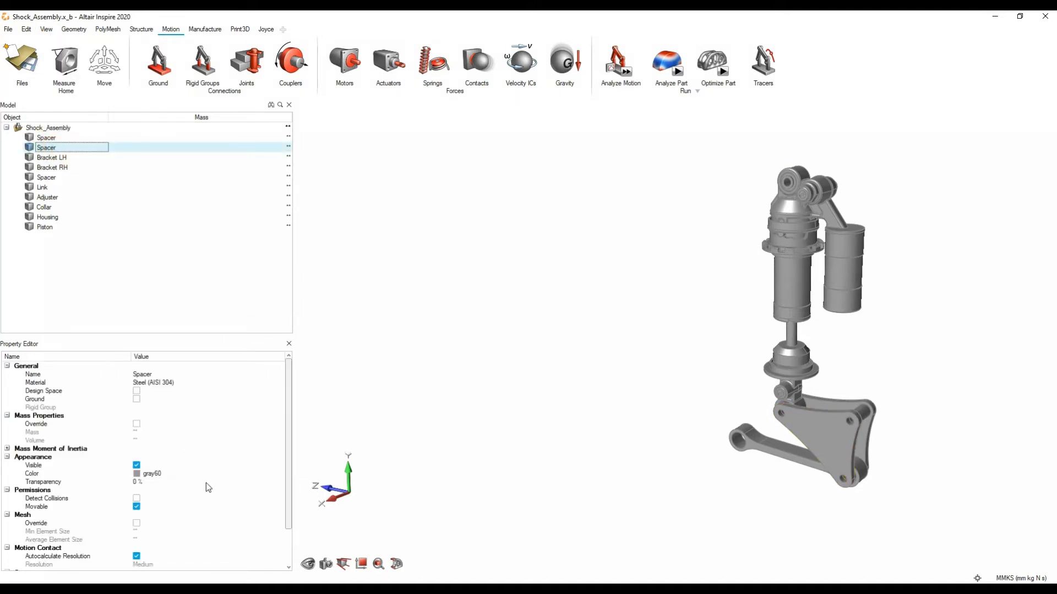
scroll(110, 451, "down", 2)
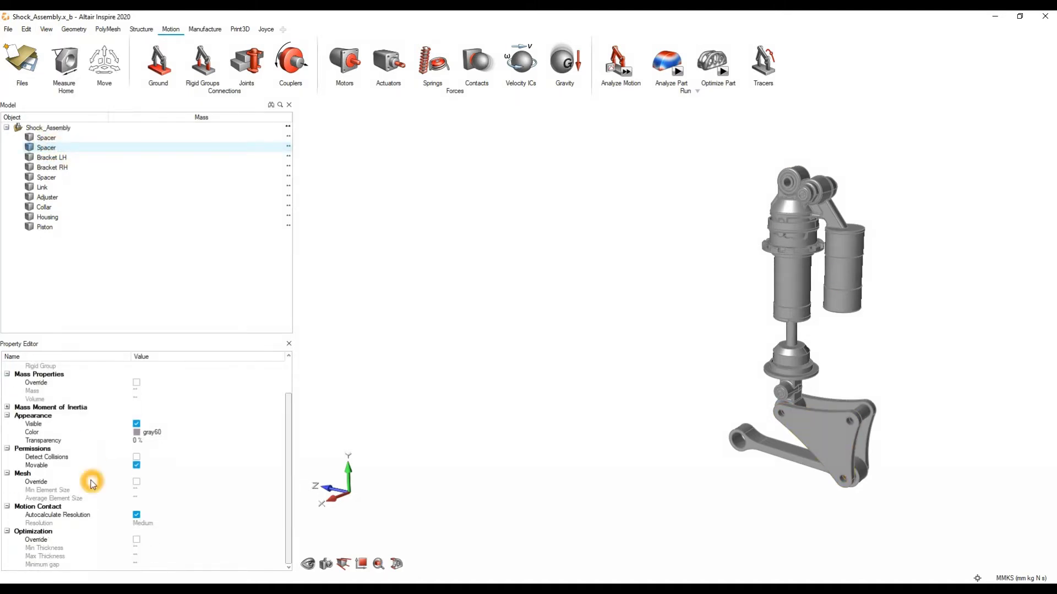
scroll(90, 479, "up", 2)
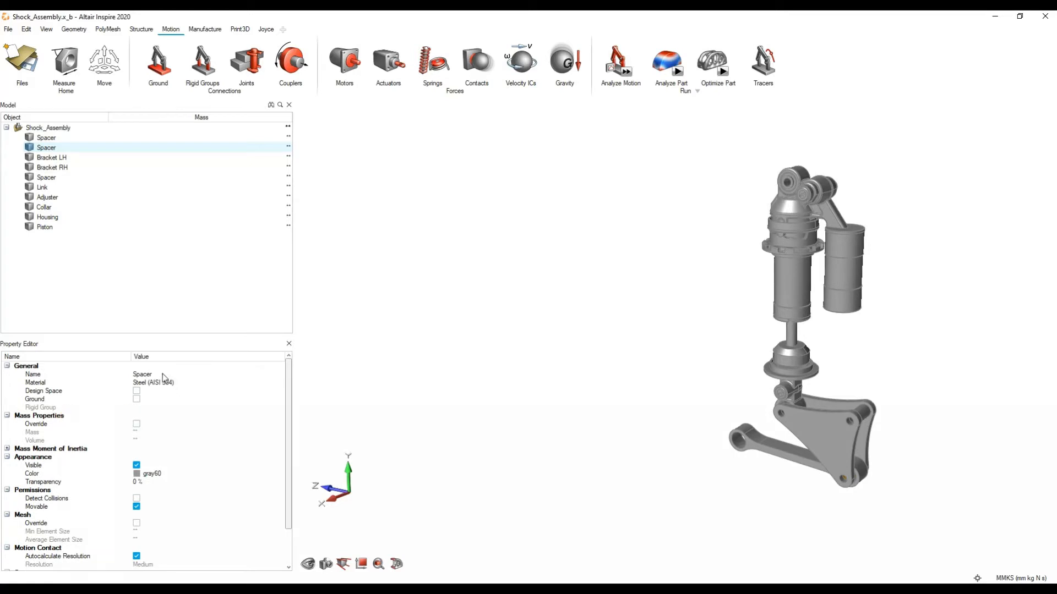
Check which property columns are available for the model browser and leave the Mass column enabled
mouse_move(160, 126)
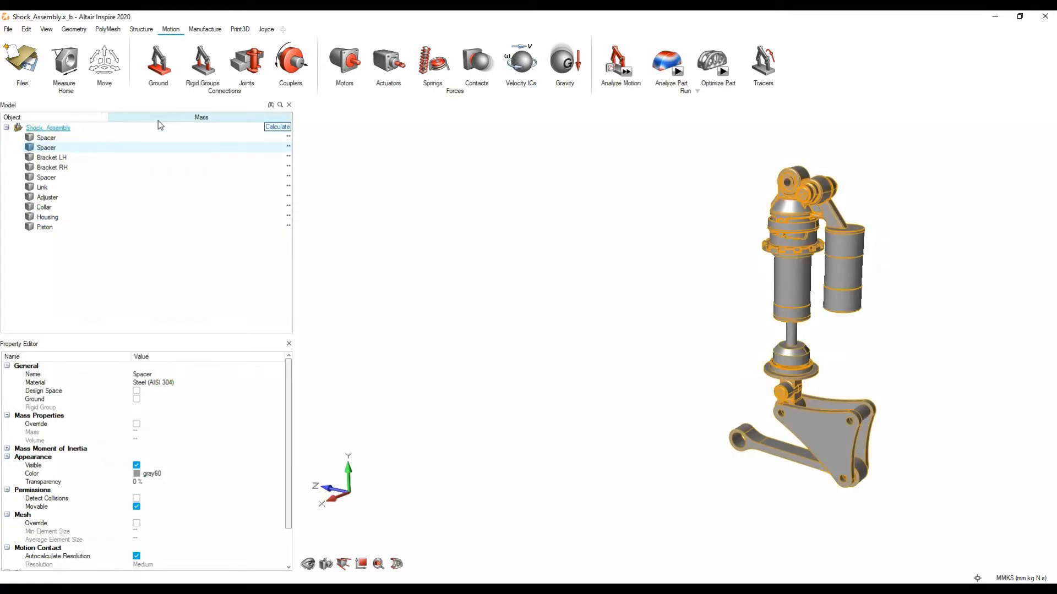
left_click(89, 117)
left_click(101, 151)
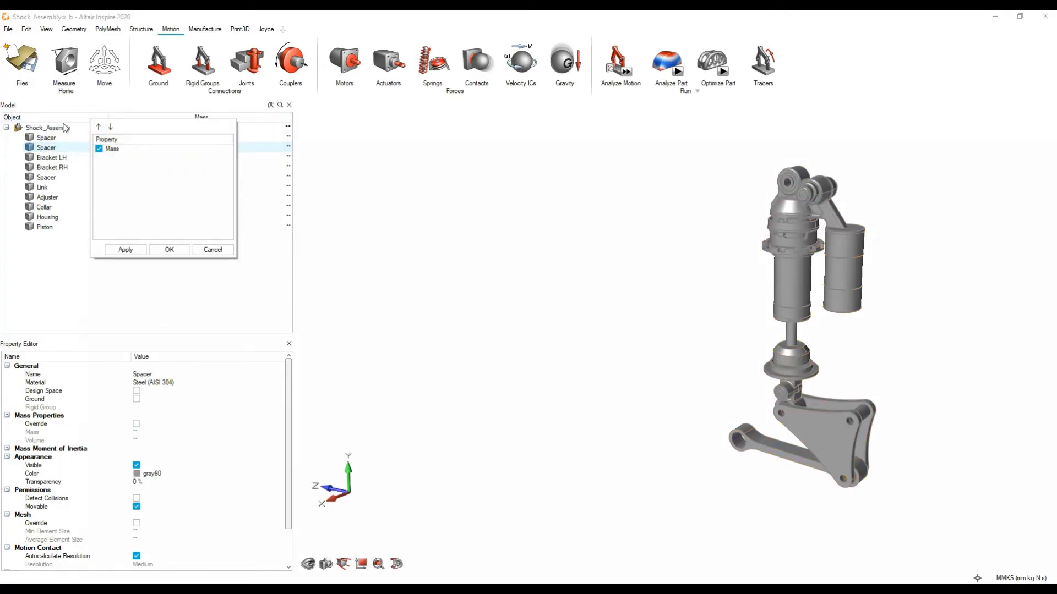
left_click(212, 249)
left_click(75, 118)
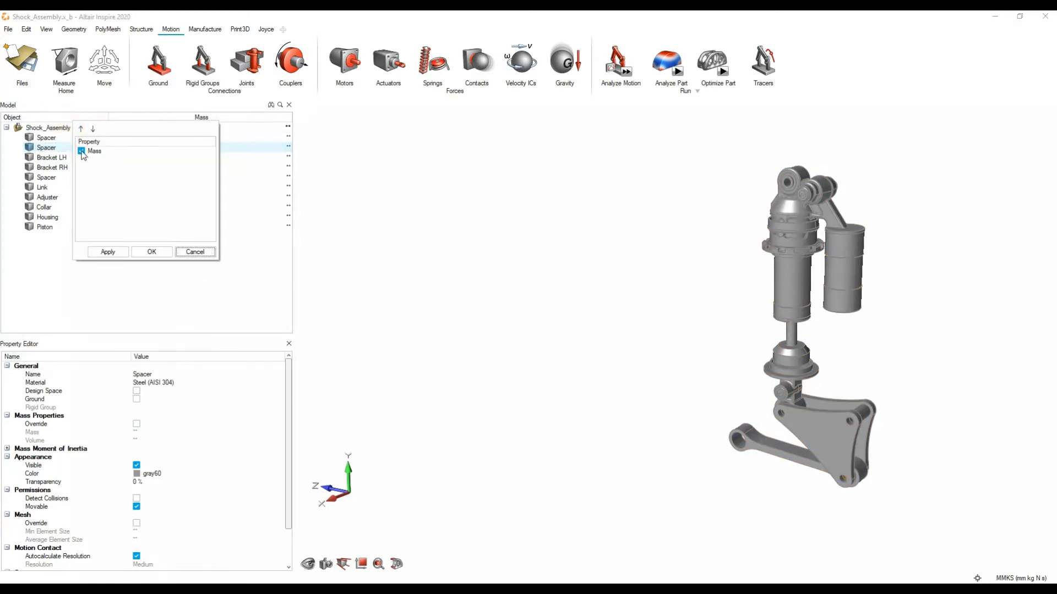
left_click(83, 151)
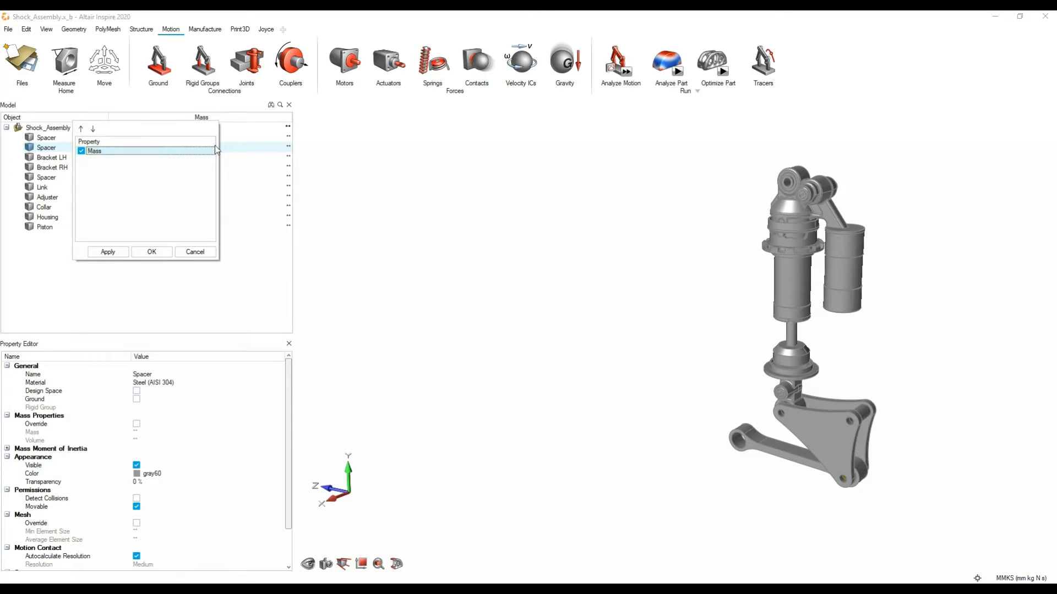
left_click(194, 252)
Calculate the mass of the whole Shock_Assembly and its parts
left_click(284, 128)
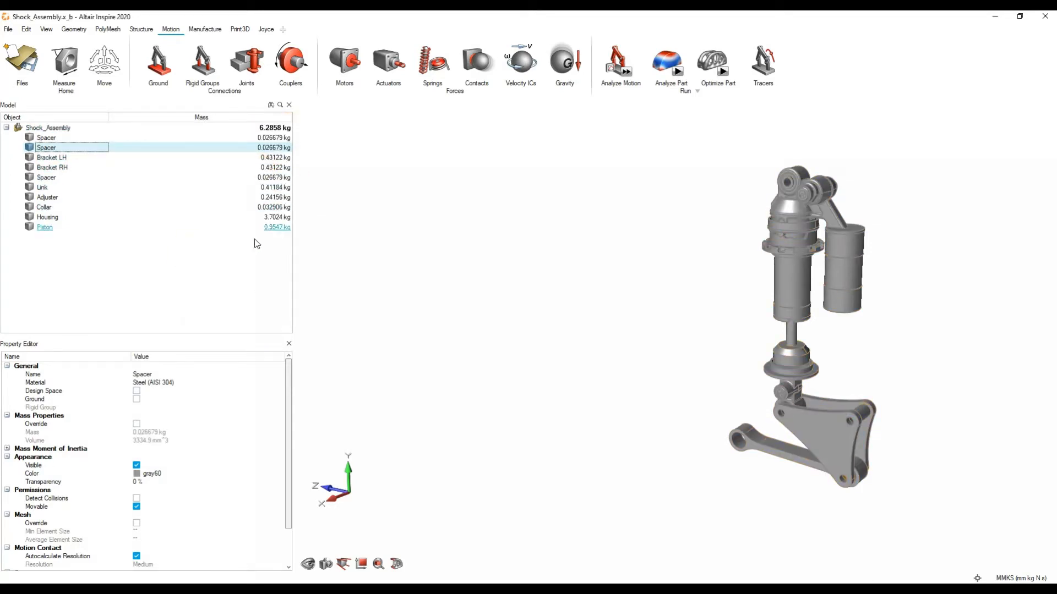
right_click_drag(743, 329, 564, 327)
scroll(550, 334, "up", 3)
middle_click_drag(542, 323, 550, 309)
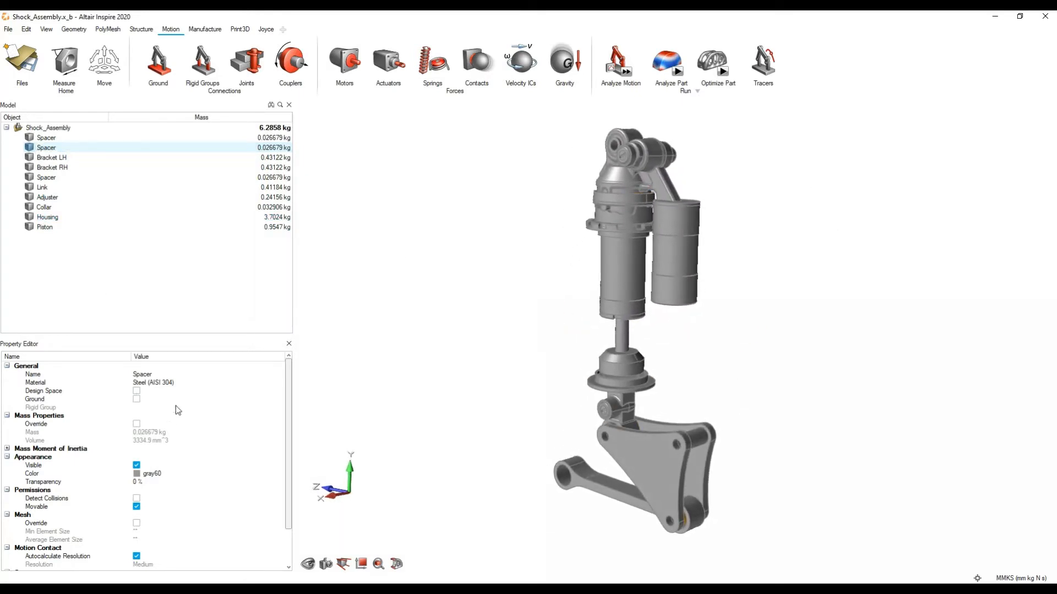
Review the materials available for the second Spacer, keep Steel (AISI 304), and deselect the part
left_click(168, 384)
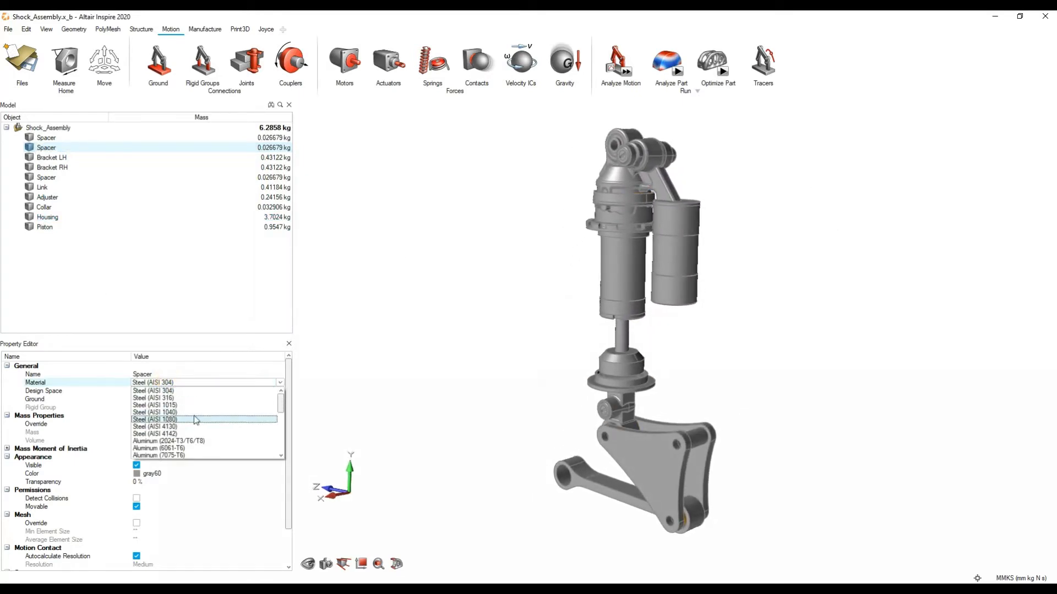
left_click(169, 392)
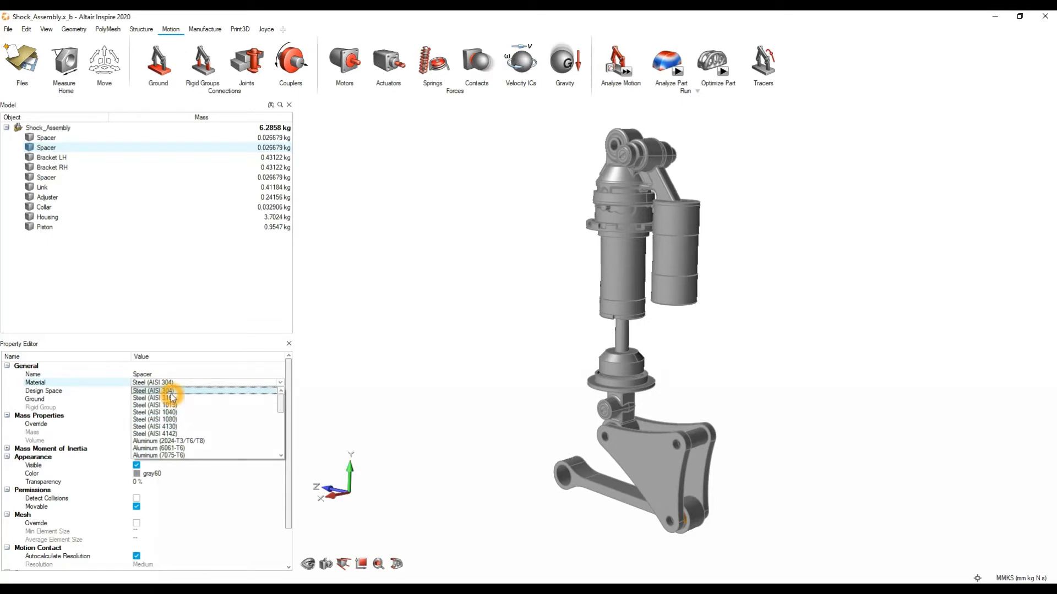
left_click(878, 278)
Examine the shock assembly in the modeling view from different positions and zoom levels, focusing on the housing
middle_click_drag(877, 278, 804, 338)
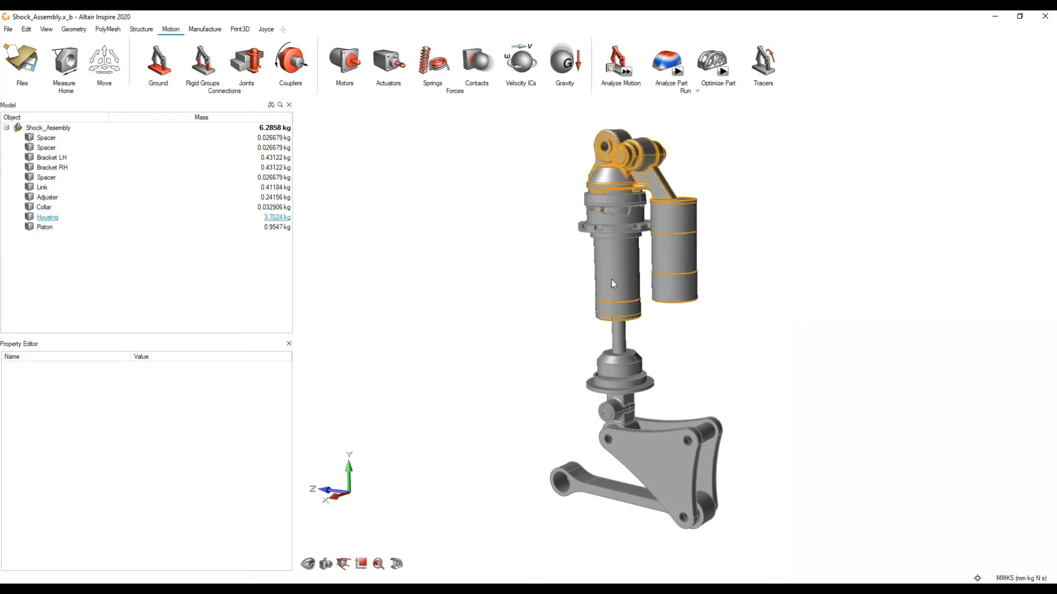
middle_click_drag(748, 255, 722, 255)
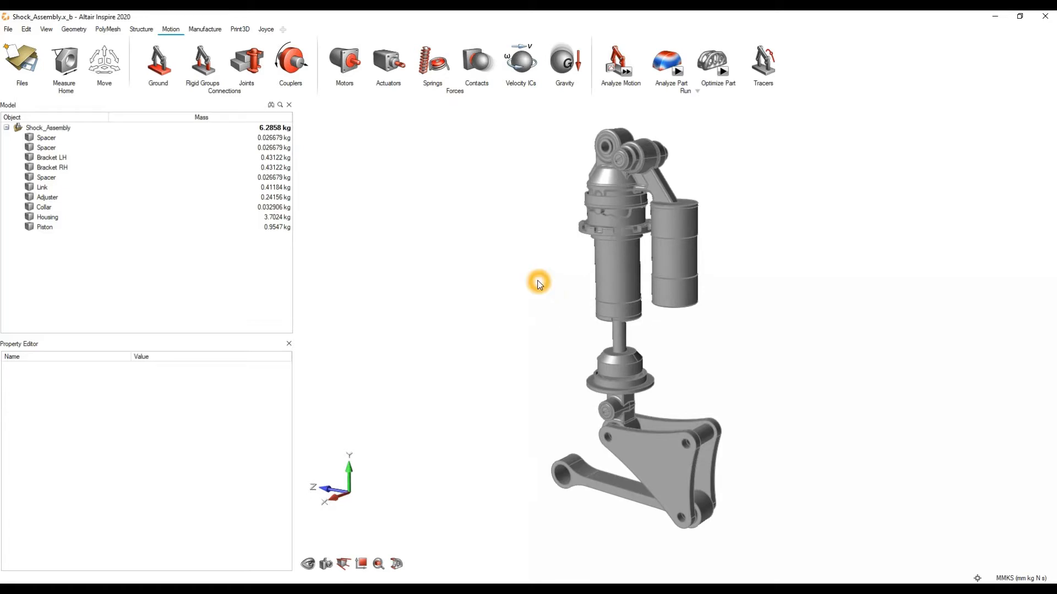
left_click(507, 261)
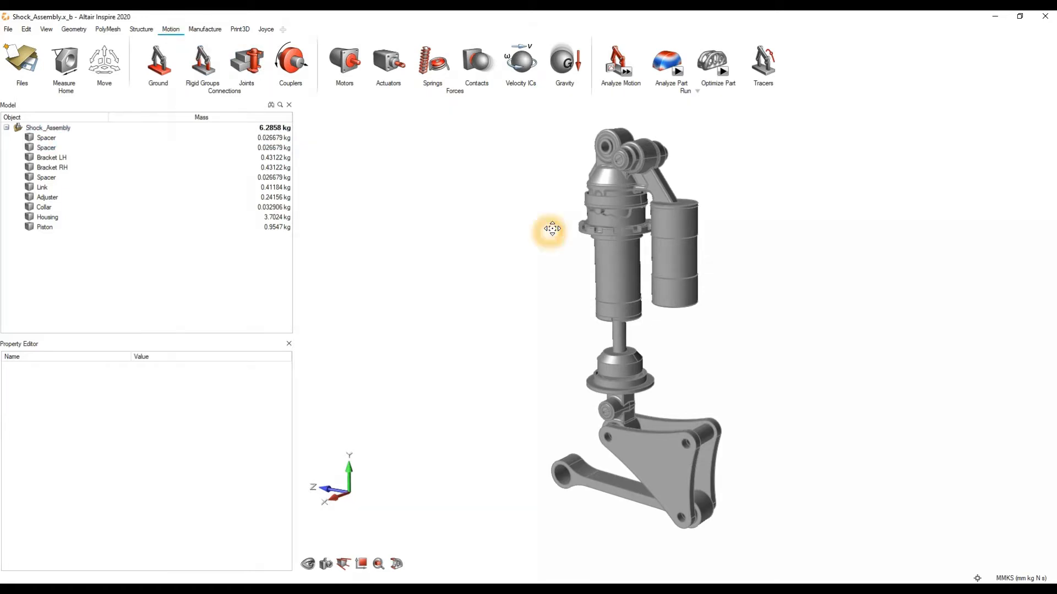
middle_click_drag(552, 229, 563, 229)
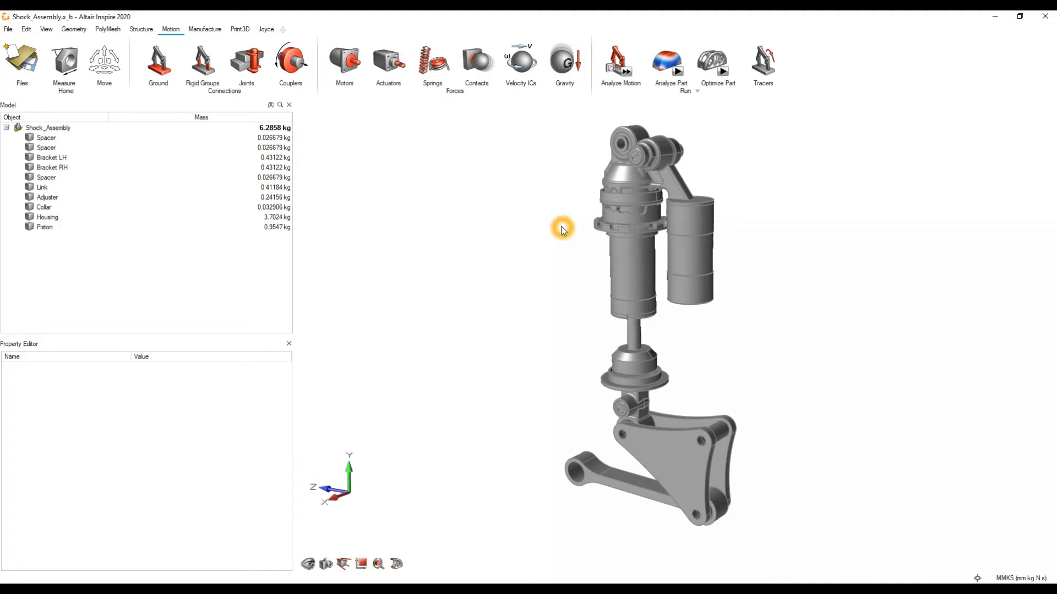
left_click(558, 238)
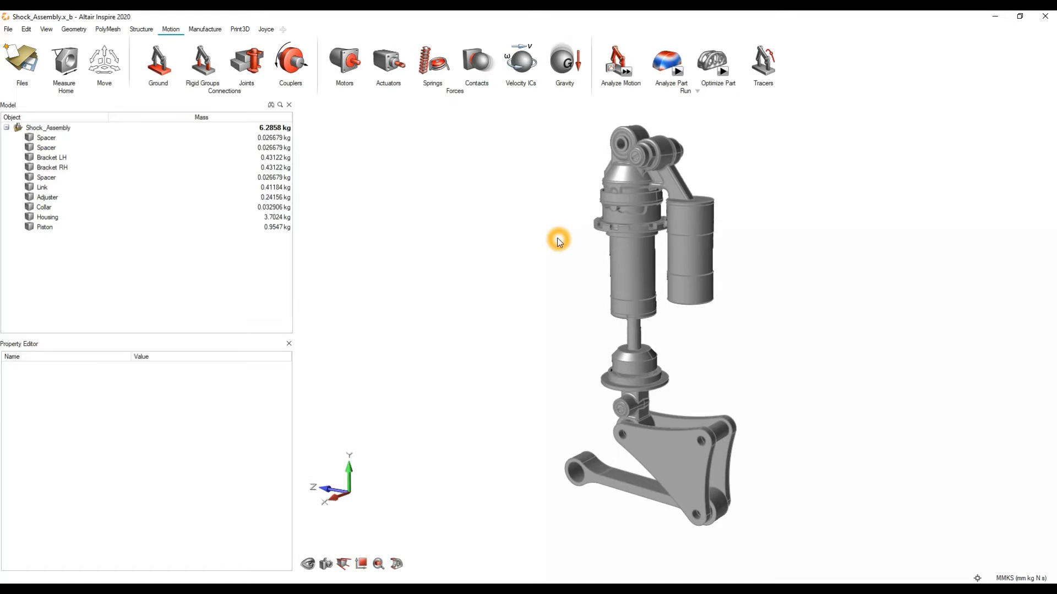
scroll(715, 270, "up", 3)
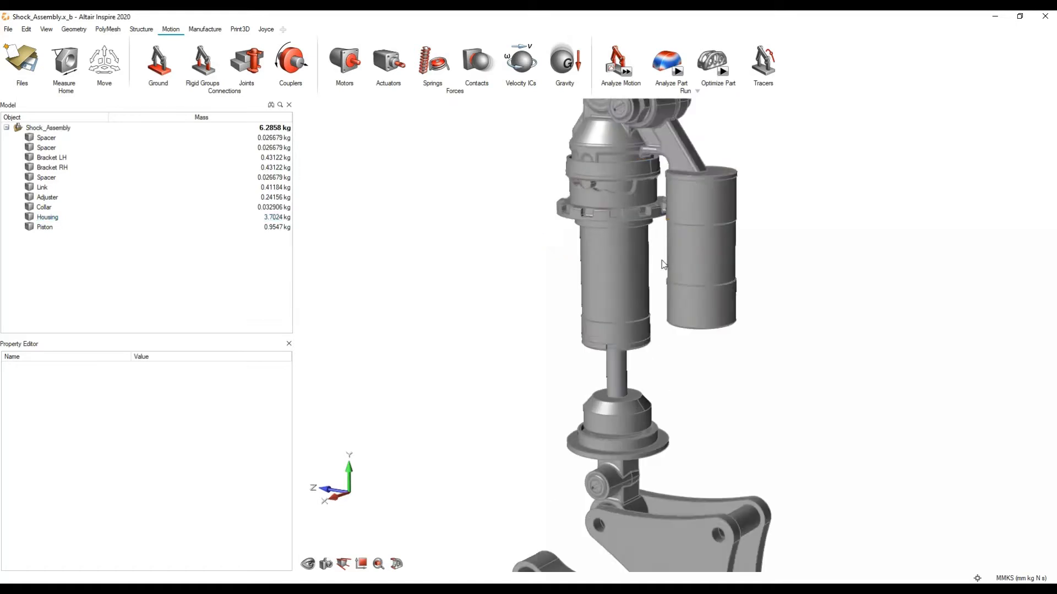
scroll(626, 264, "down", 3)
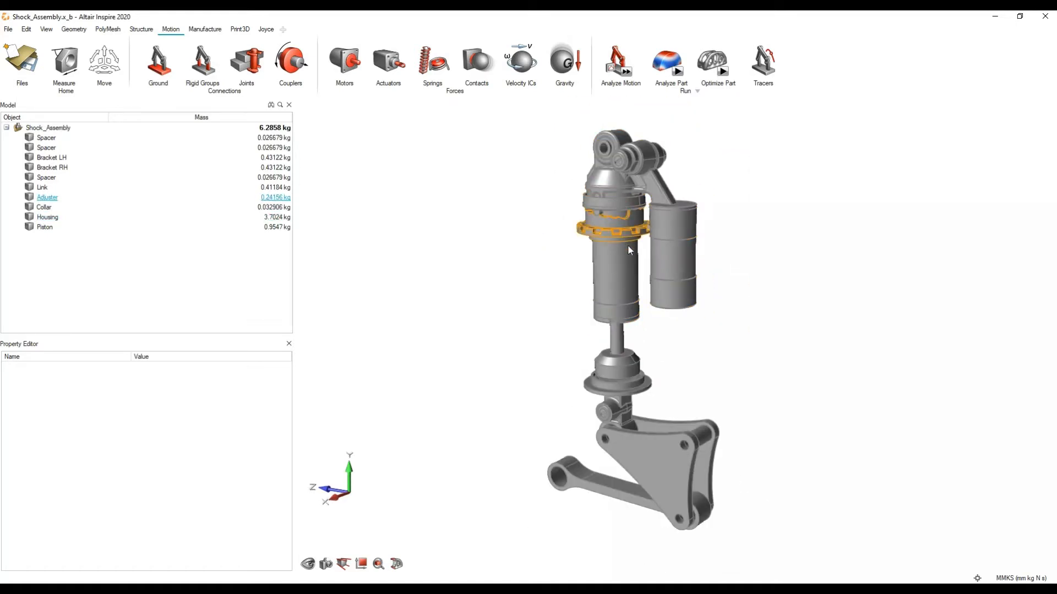
left_click(623, 282)
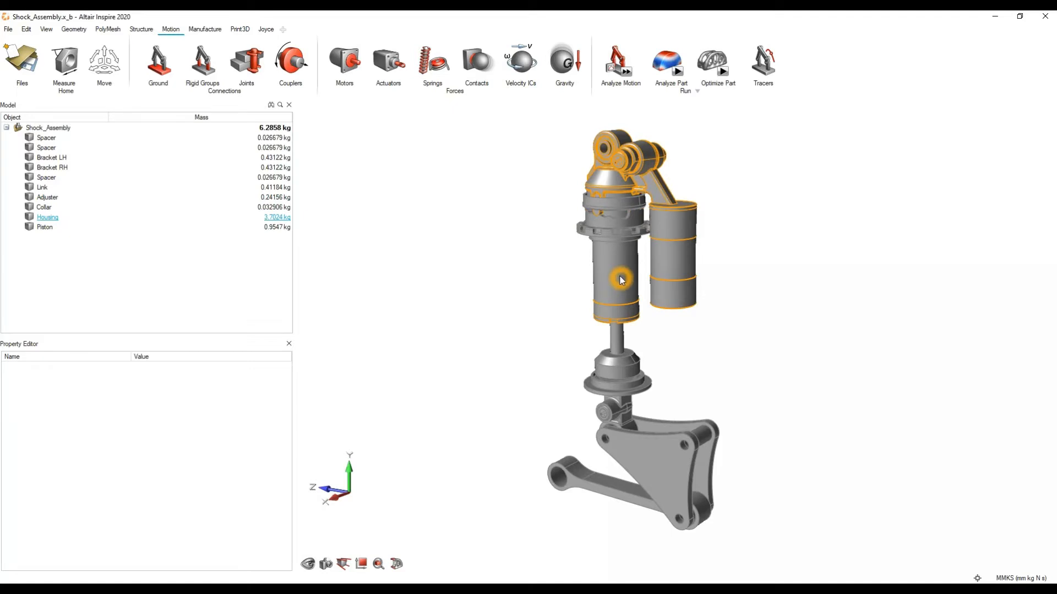
middle_click(617, 279)
scroll(717, 298, "up", 1)
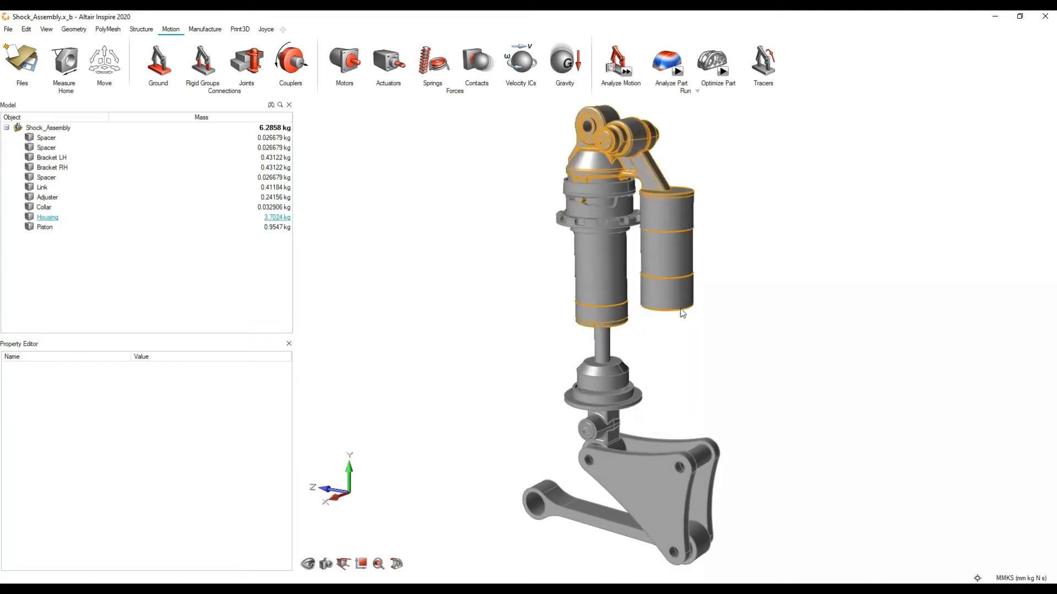
Inspect the Collar, Housing and Adjuster parts and the properties of the Collar and Adjuster, and deselect everything
middle_click_drag(673, 344, 710, 360)
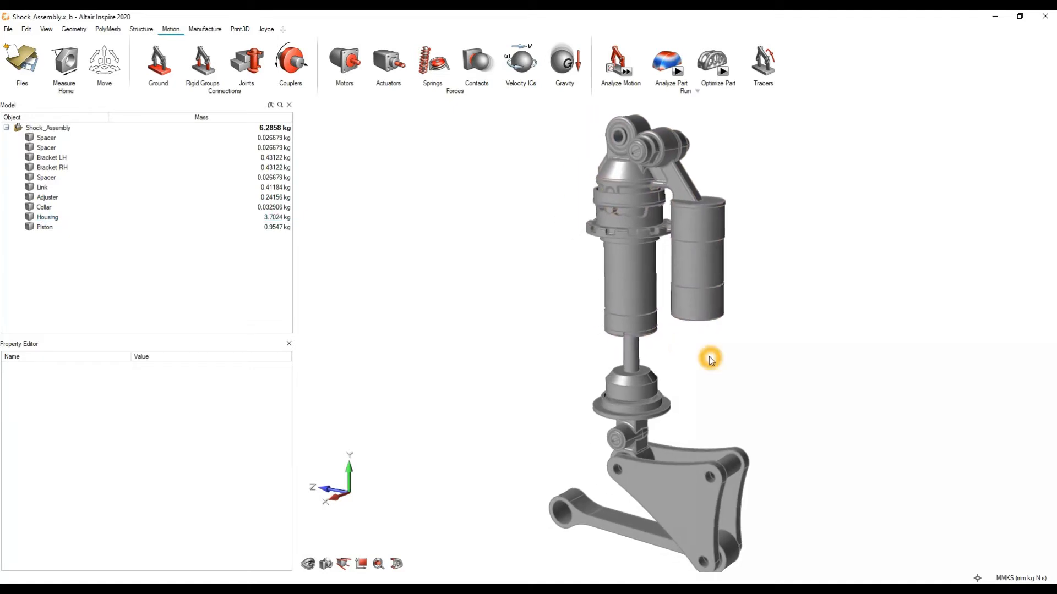
scroll(709, 357, "down", 1)
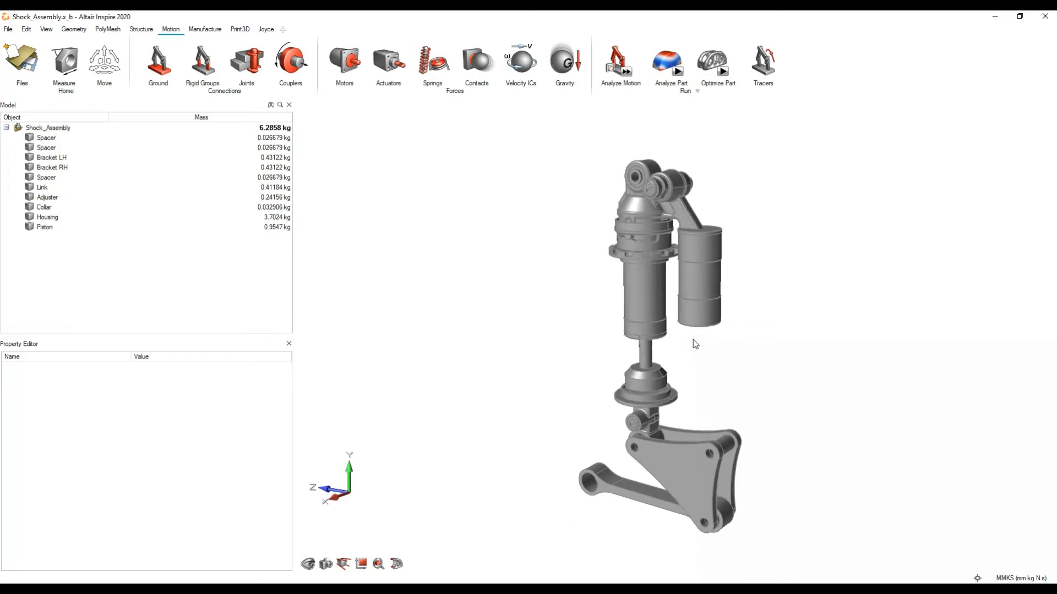
left_click(639, 238)
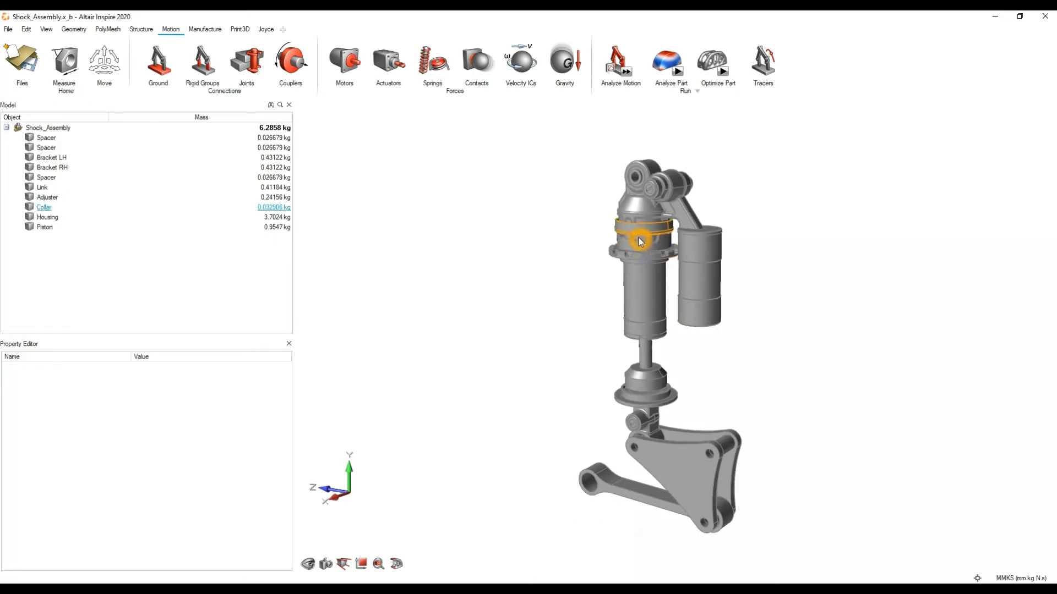
left_click(652, 240)
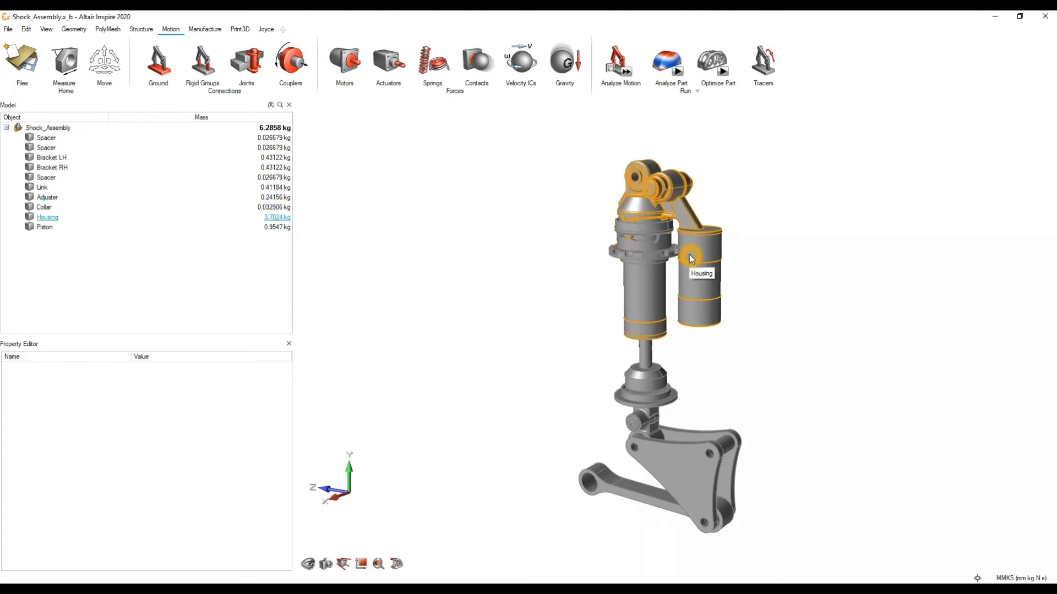
left_click(691, 255)
left_click(658, 253)
left_click(646, 228)
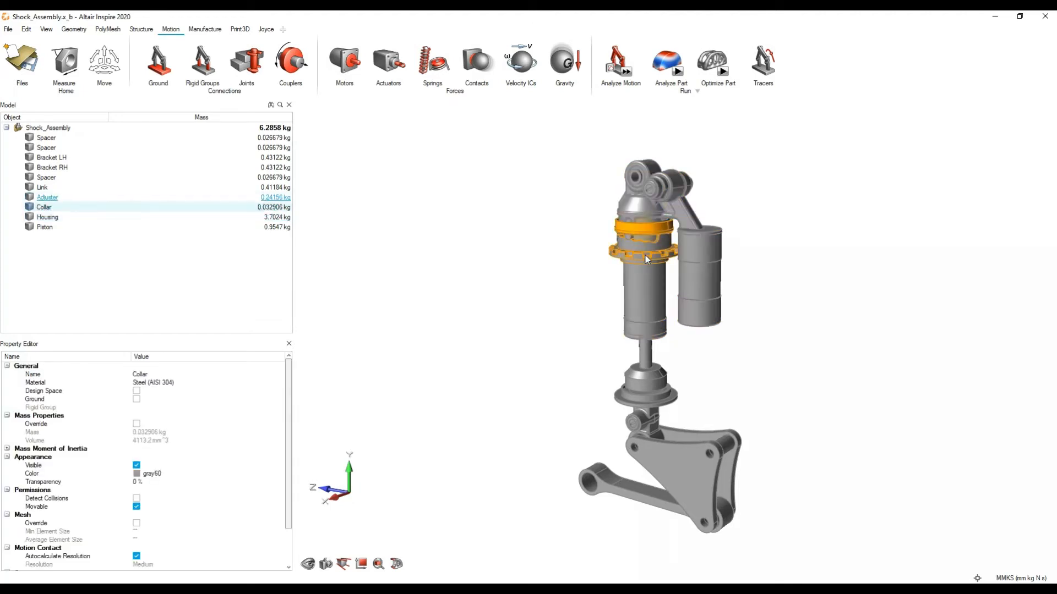
left_click(647, 259)
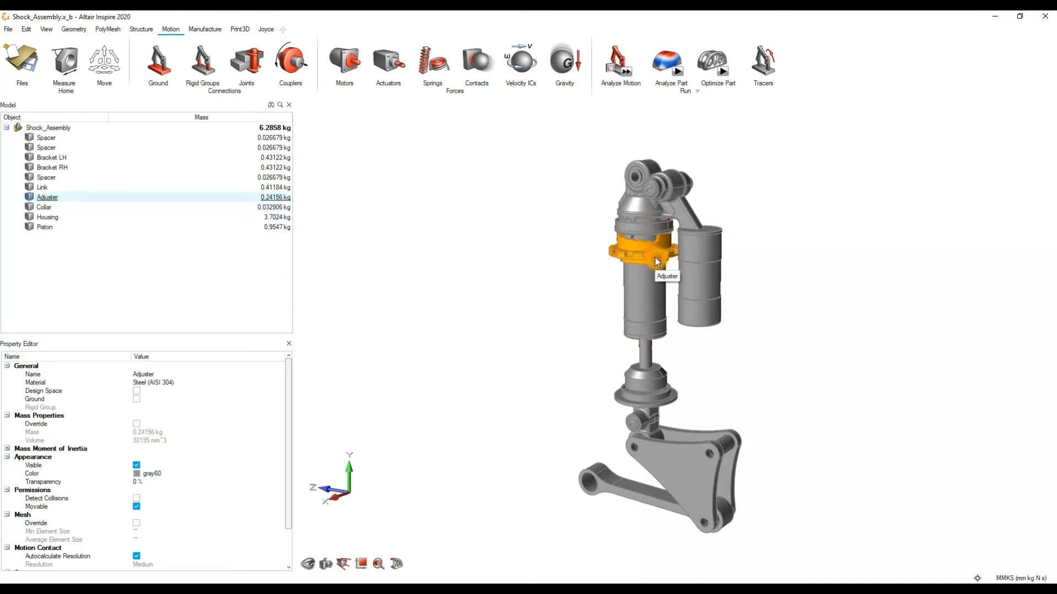
left_click(802, 268)
left_click(176, 37)
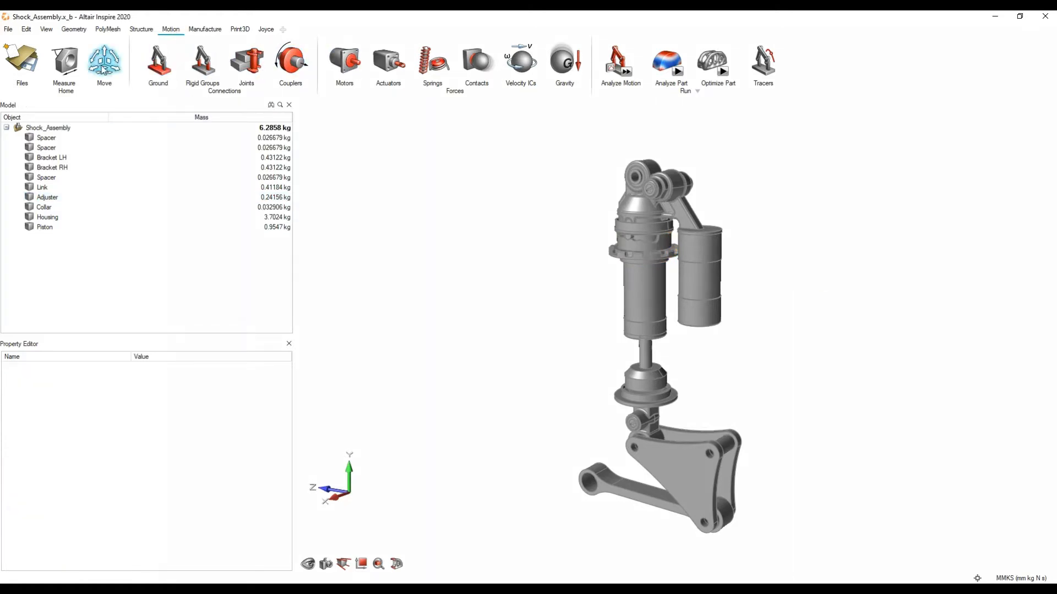
left_click(62, 87)
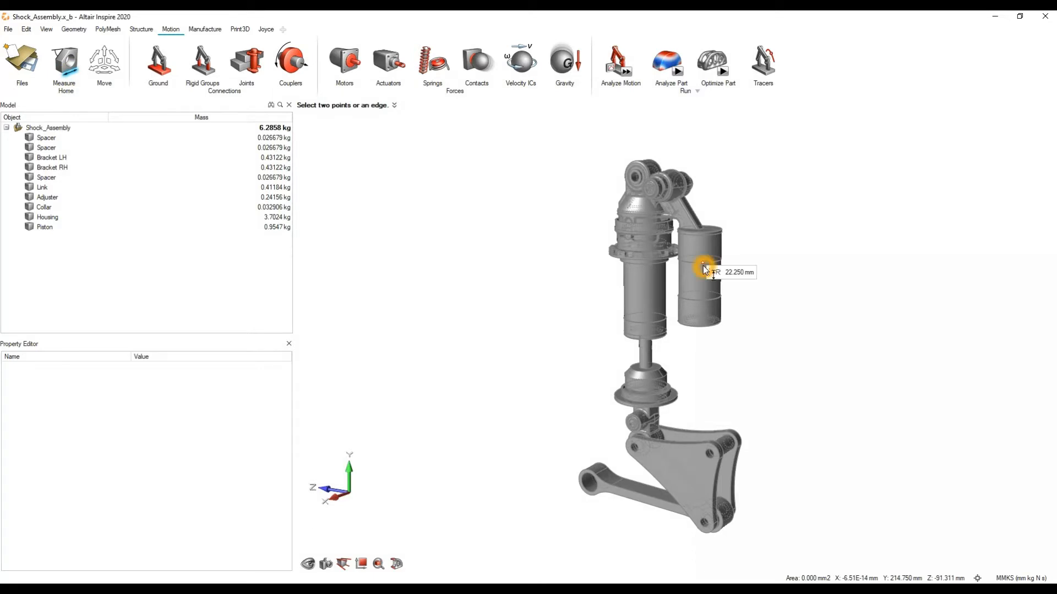
scroll(703, 265, "up", 4)
right_click_drag(694, 430, 714, 298)
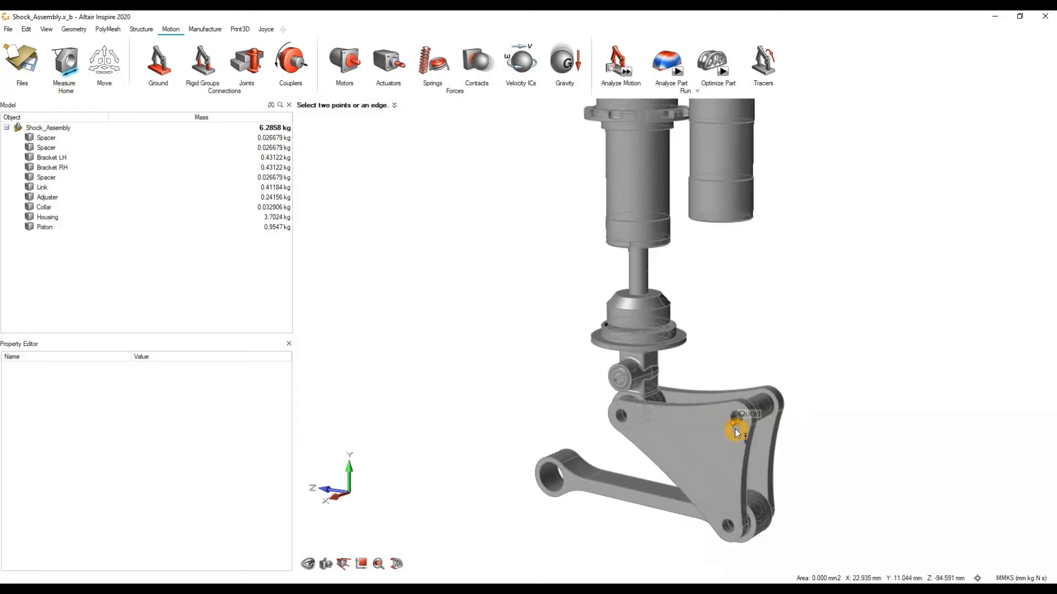
left_click(685, 438)
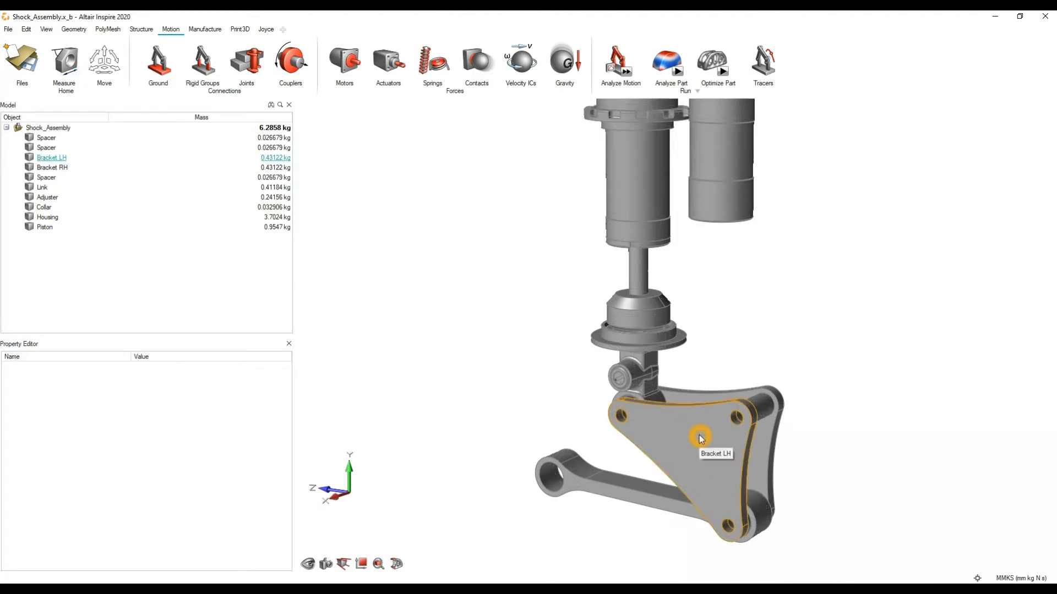
Measure the distance between the centers of the two upper holes in Bracket LH, and delete the measurement
left_click(65, 63)
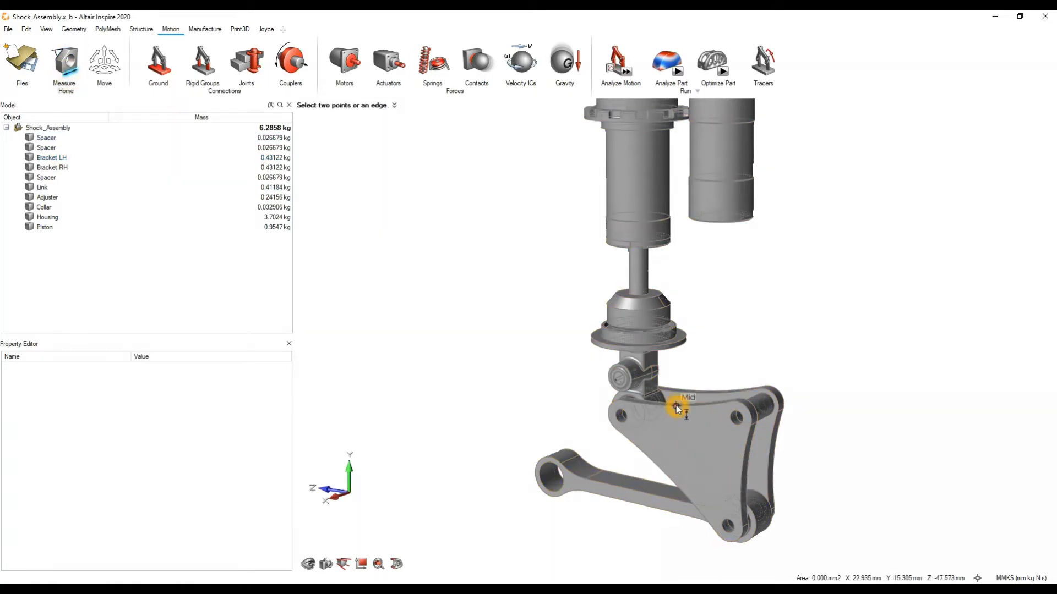
scroll(676, 405, "up", 3)
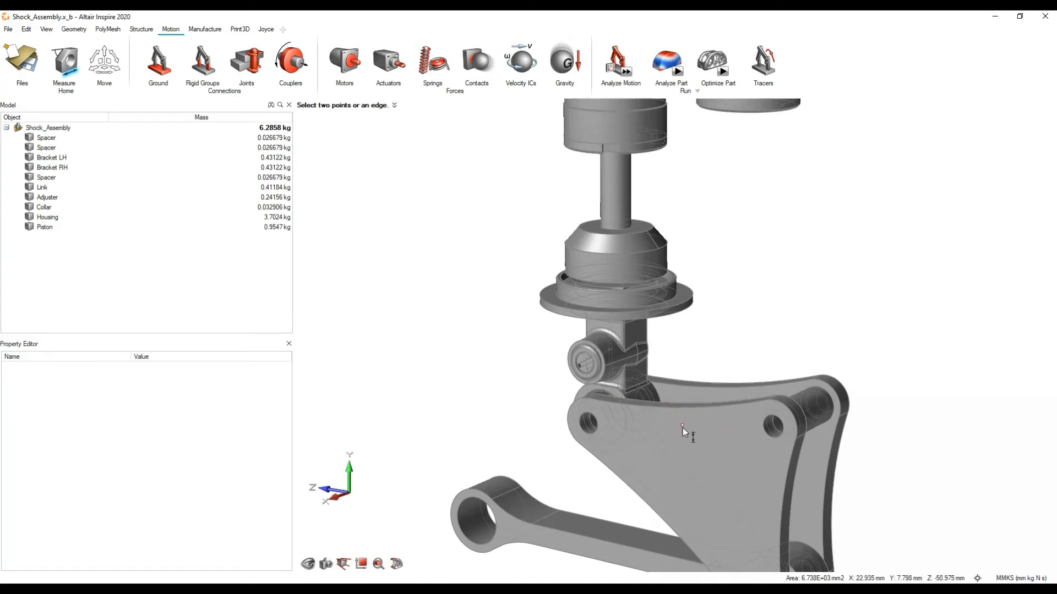
left_click(588, 424)
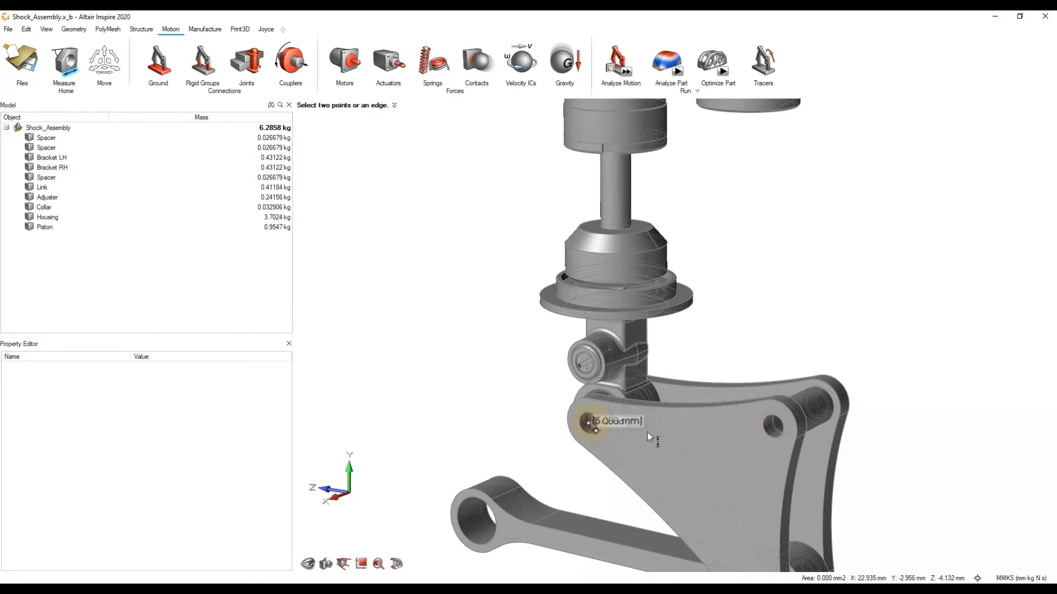
left_click(774, 427)
right_click_drag(720, 443, 734, 453)
right_click(678, 452)
right_click(678, 452)
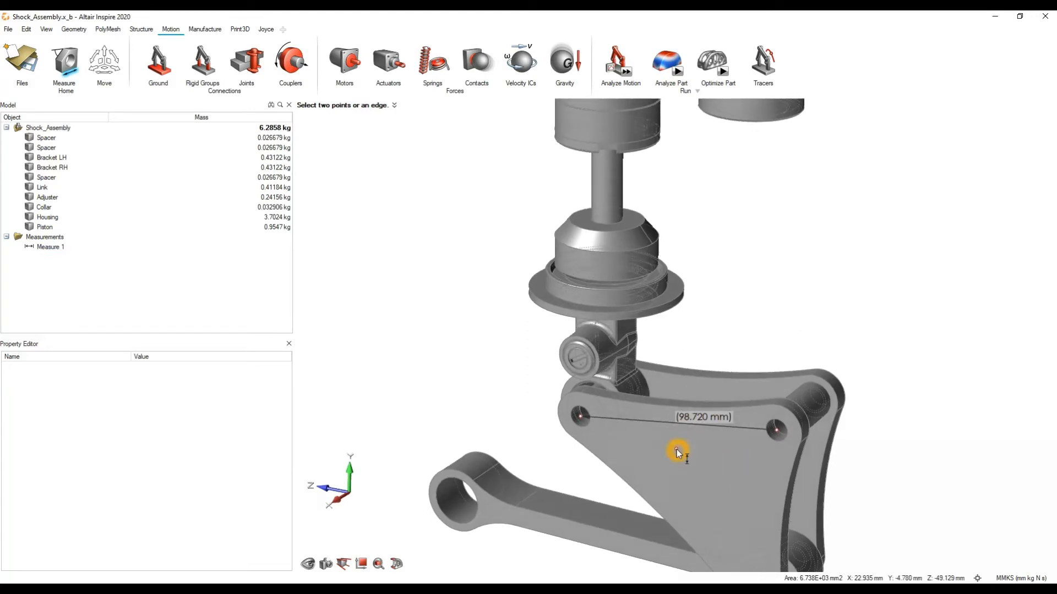
left_click(55, 249)
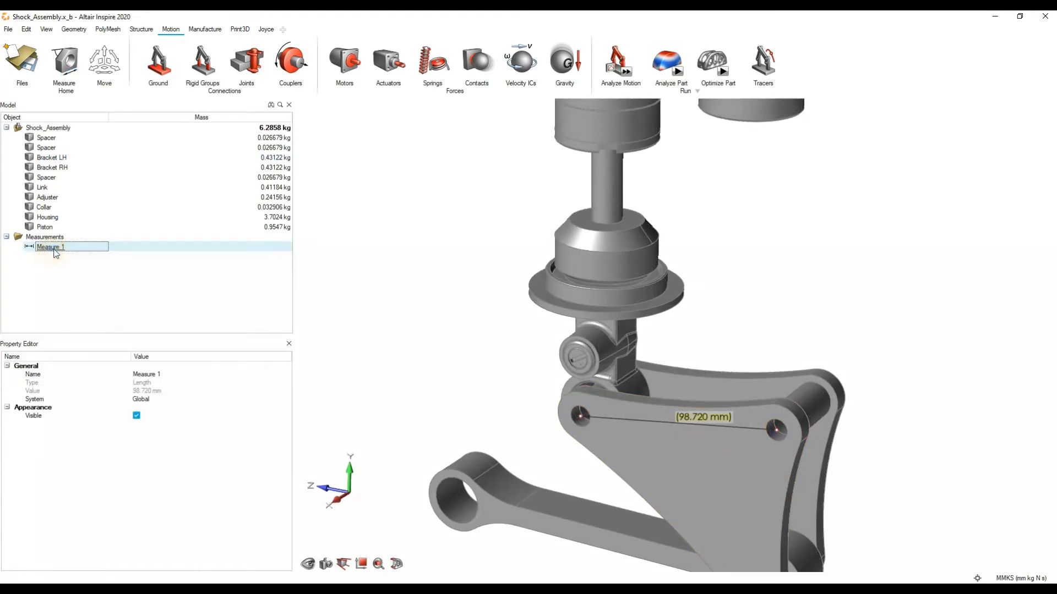
key("Delete")
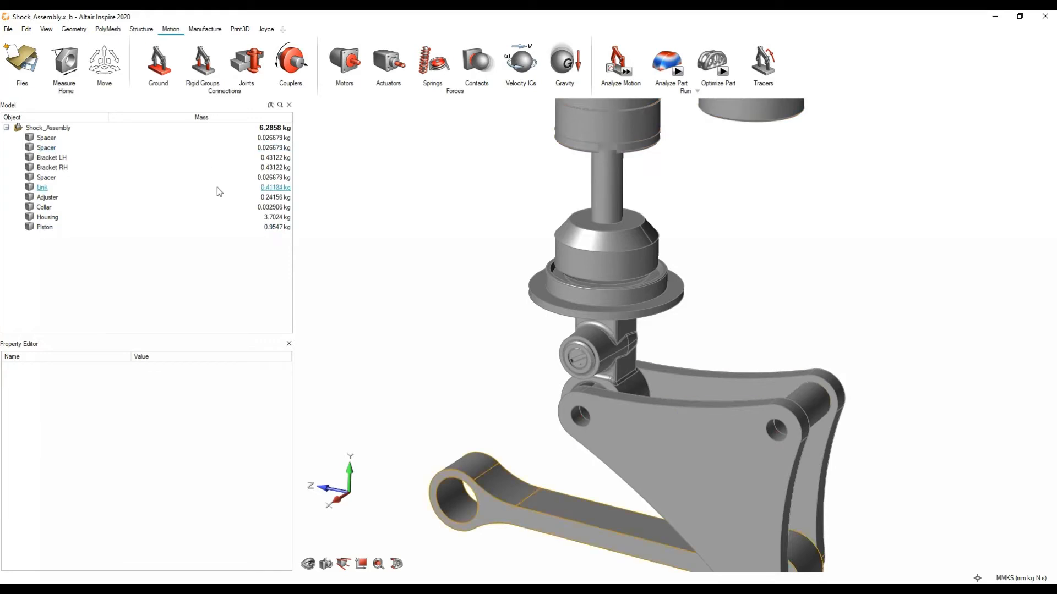
Try moving the Housing along the Z axis, leave it at a 0 mm offset, and deselect it
key("m")
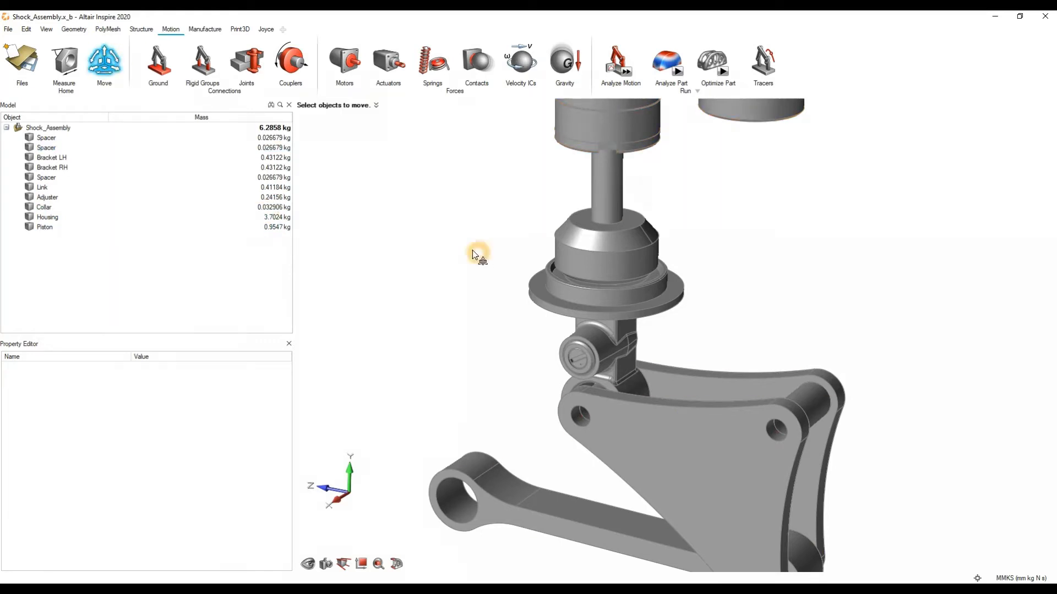
scroll(457, 242, "down", 5)
left_click(559, 279)
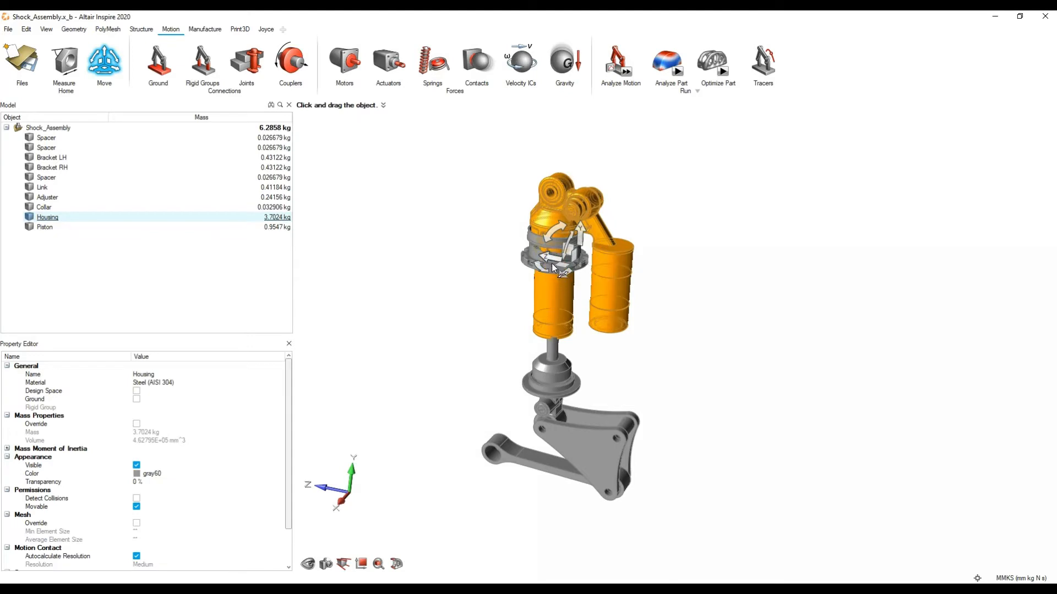
left_click_drag(562, 267, 768, 280)
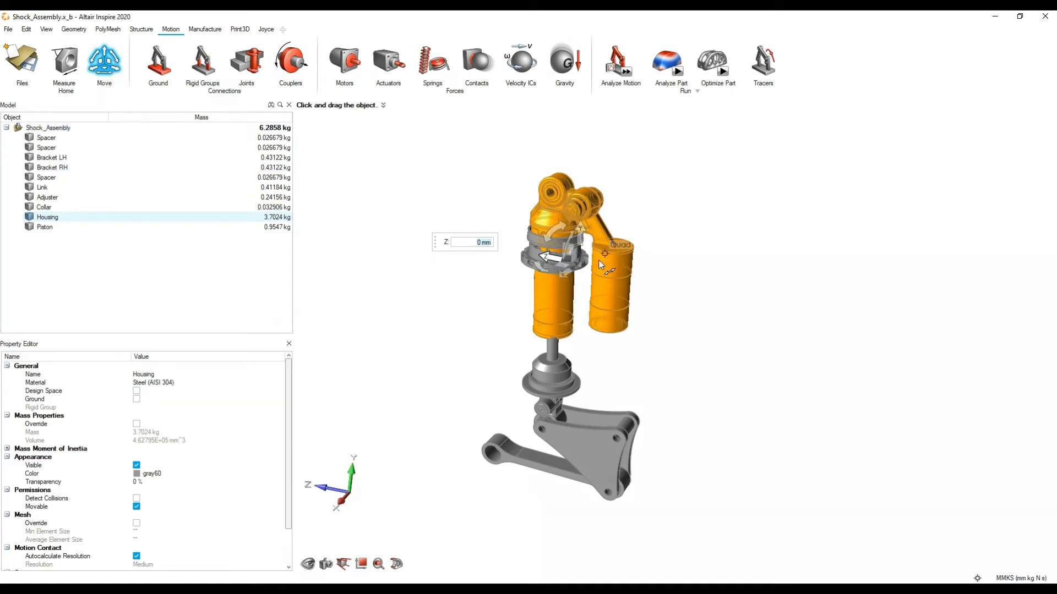
left_click(689, 250)
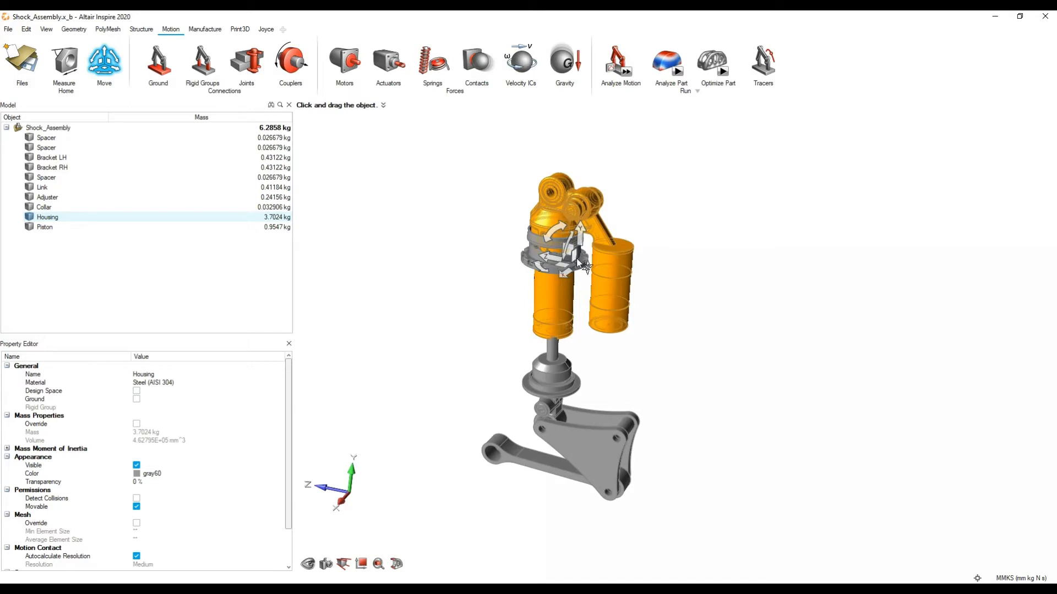
scroll(584, 267, "up", 6)
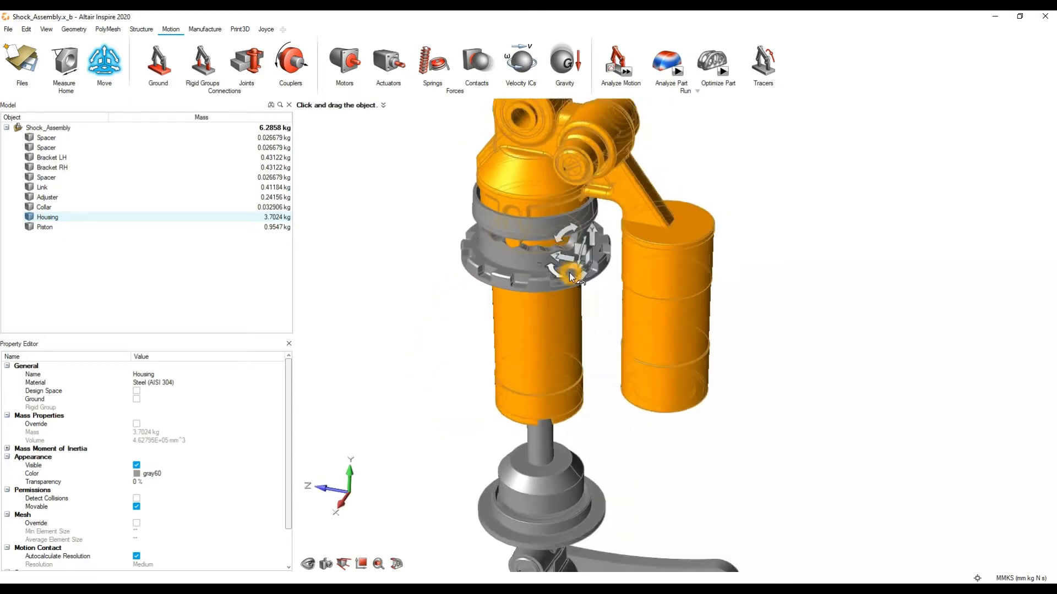
scroll(569, 273, "down", 3)
scroll(729, 263, "down", 2)
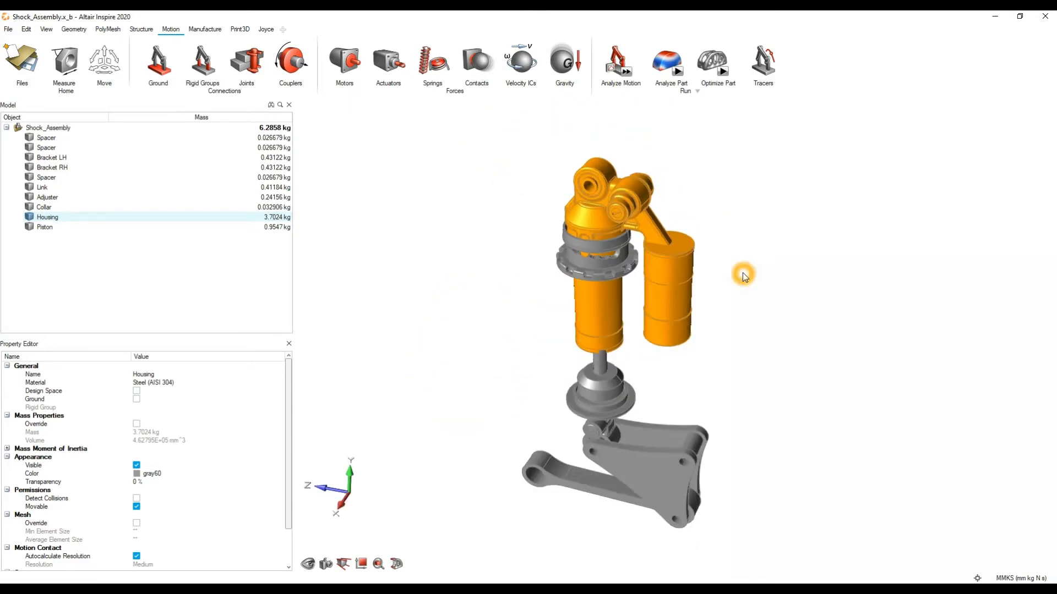
left_click(742, 274)
Perform a motion quick run on the shock assembly
middle_click_drag(695, 342, 632, 327)
scroll(634, 326, "down", 2)
right_click_drag(635, 325, 642, 293)
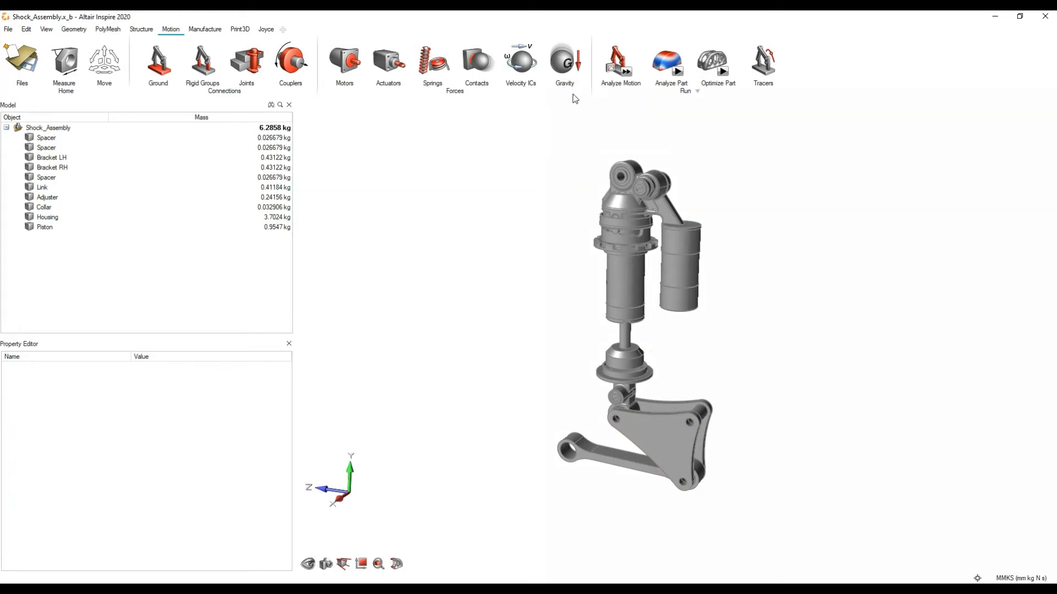
left_click(632, 74)
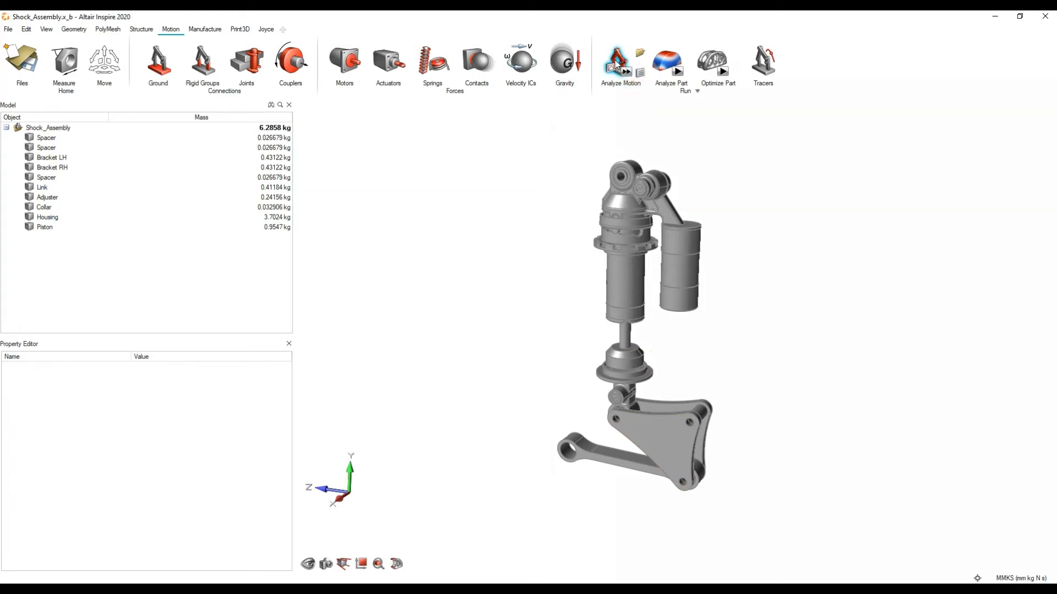
left_click(631, 75)
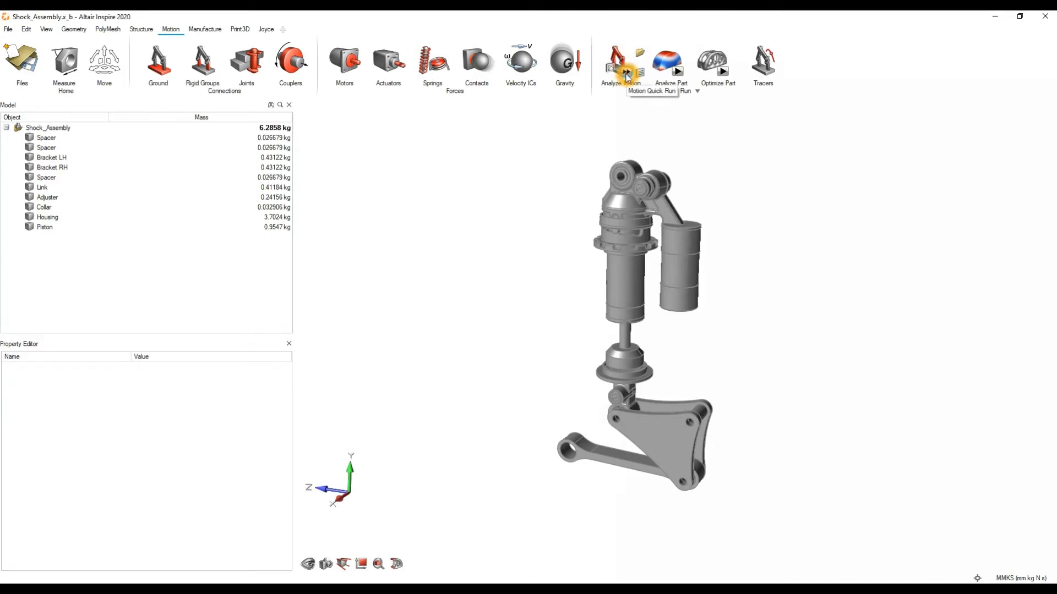
left_click(628, 76)
left_click(681, 181)
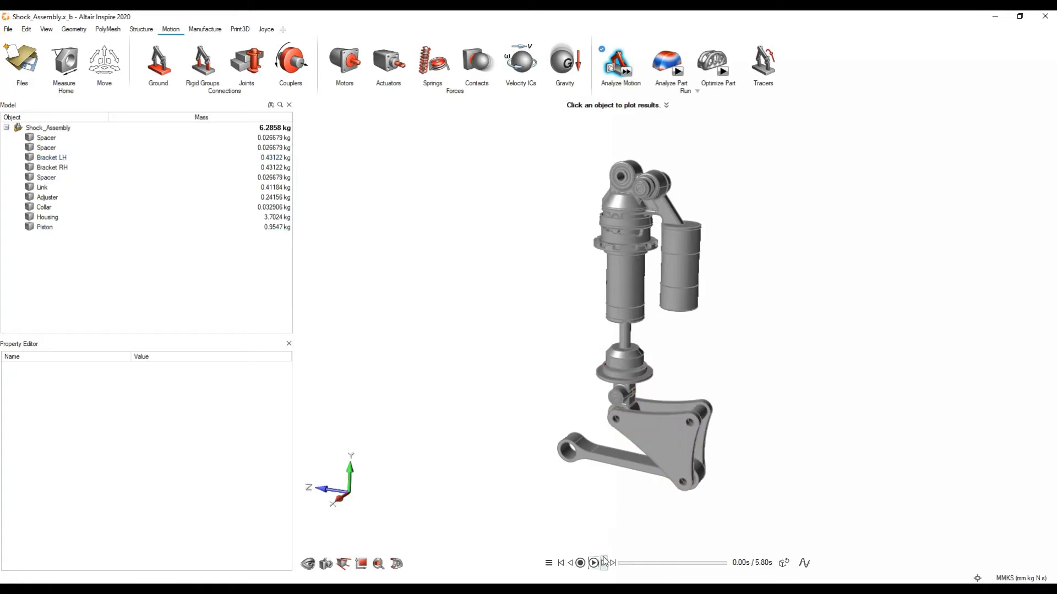
Play the motion results, pause the animation, and rewind it to 0.00 s
left_click(596, 562)
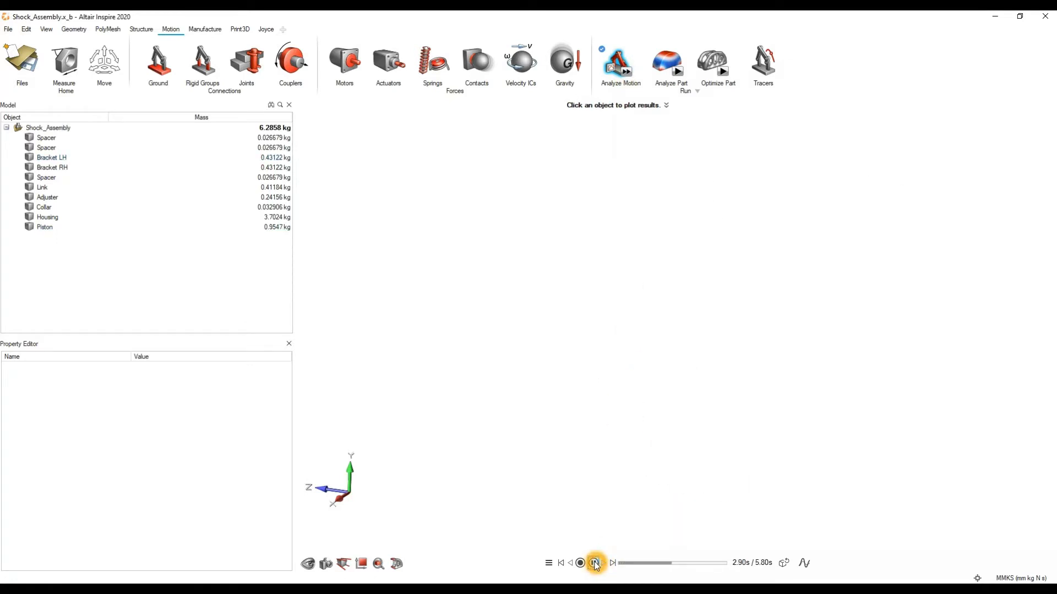
left_click(596, 563)
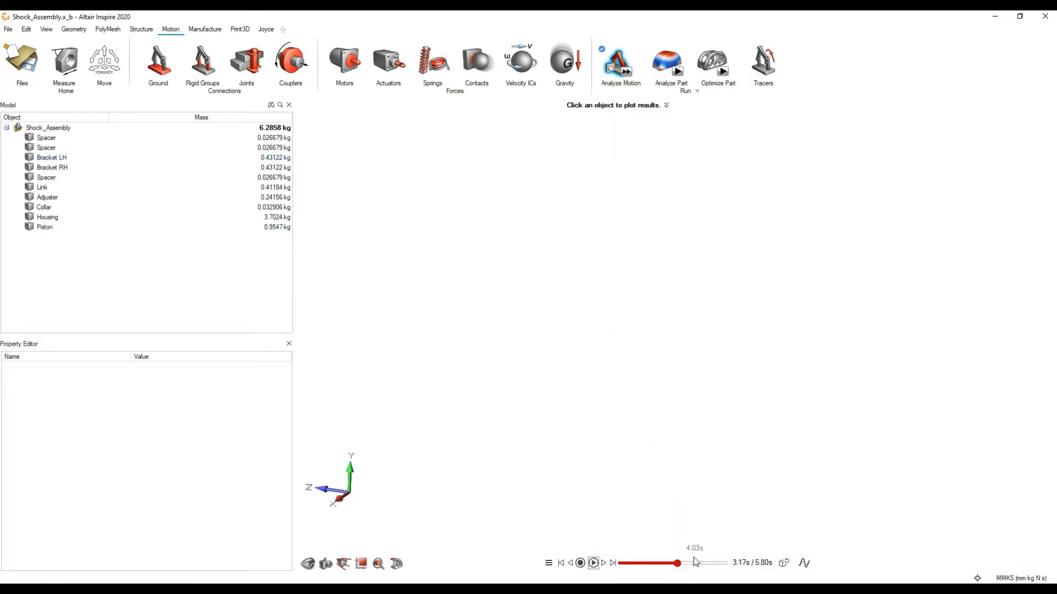
left_click_drag(660, 571, 613, 569)
mouse_move(712, 218)
middle_mouse_down()
mouse_move(717, 229)
mouse_move(705, 222)
middle_mouse_up()
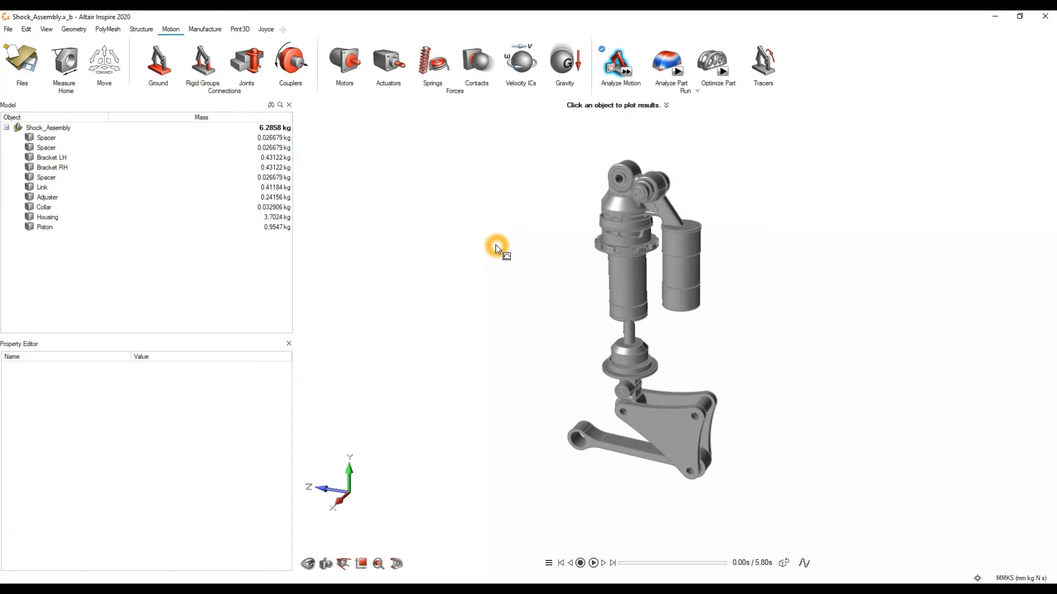
Orient gravity downward along the Y axis and close the gravity settings
mouse_move(602, 73)
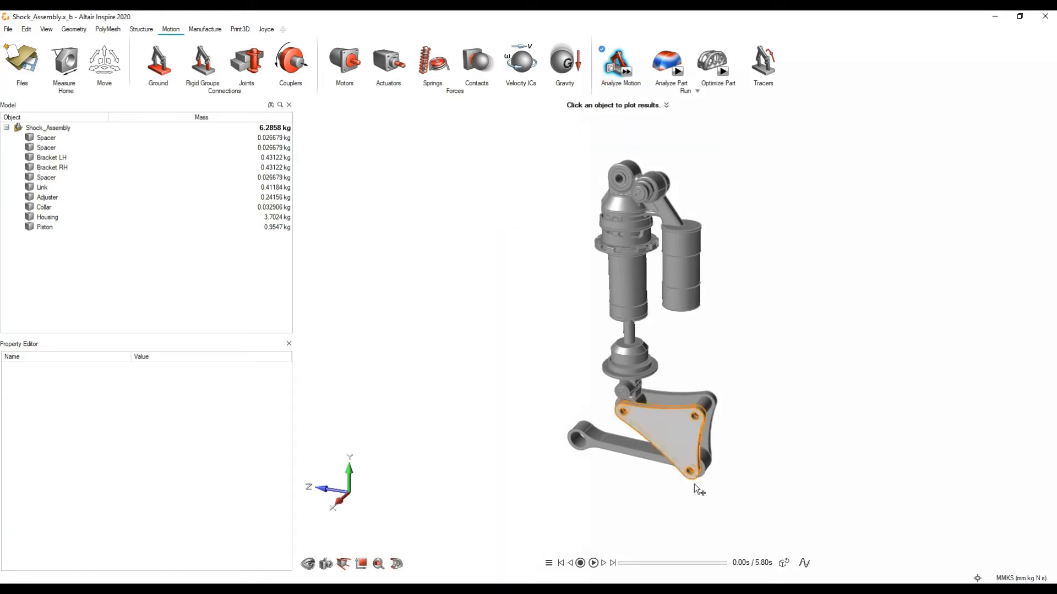
left_click(567, 63)
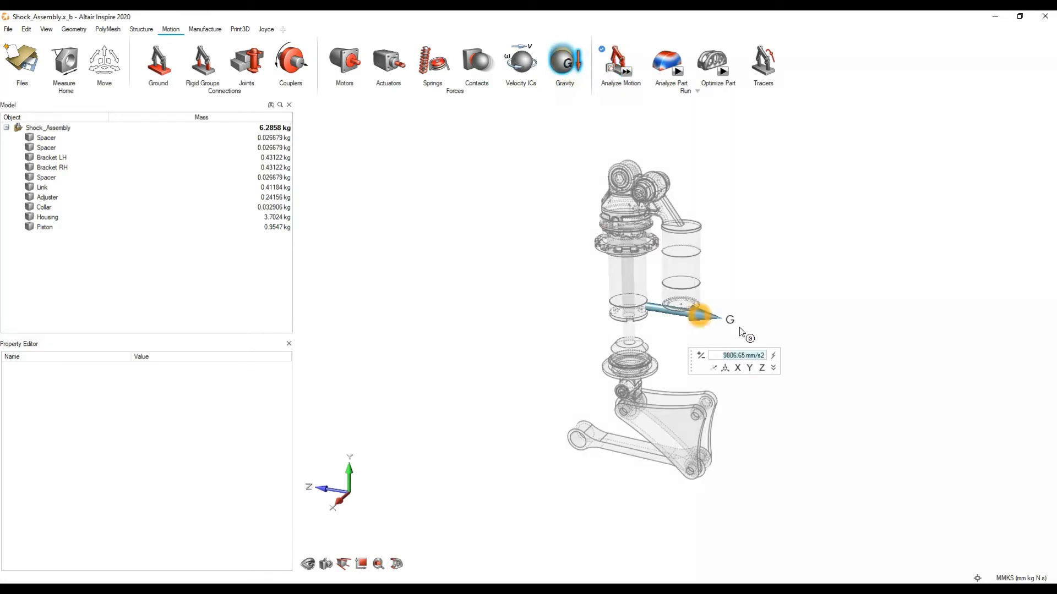
left_click(749, 368)
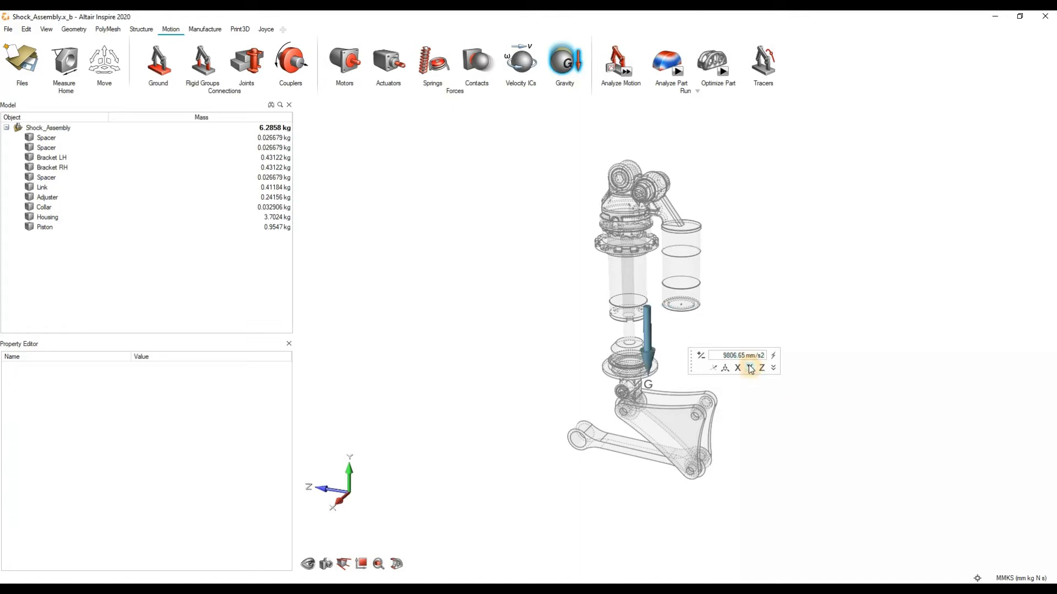
left_click(566, 76)
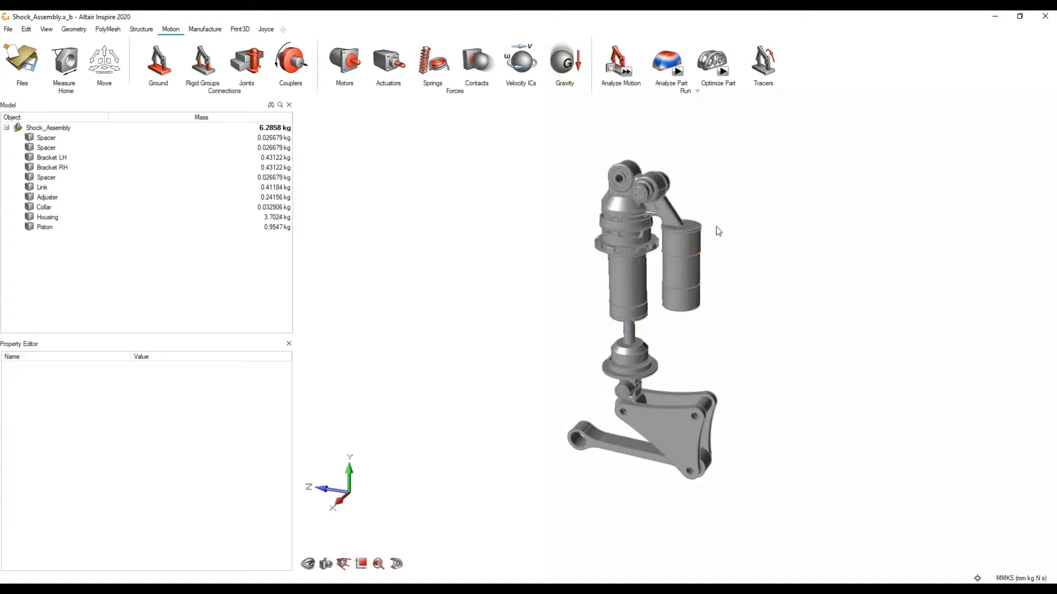
left_click(162, 70)
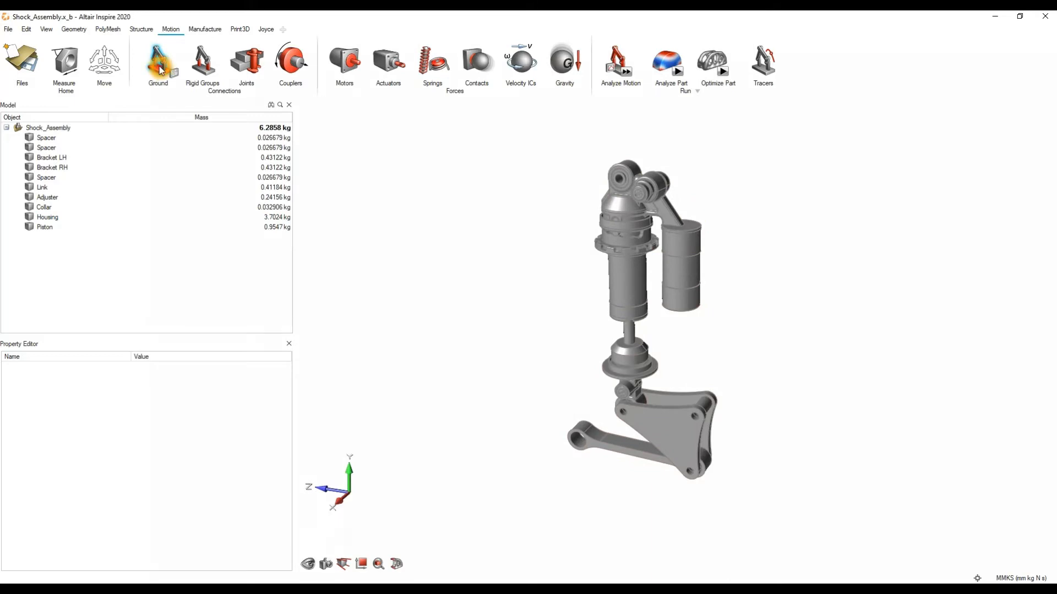
left_click(159, 68)
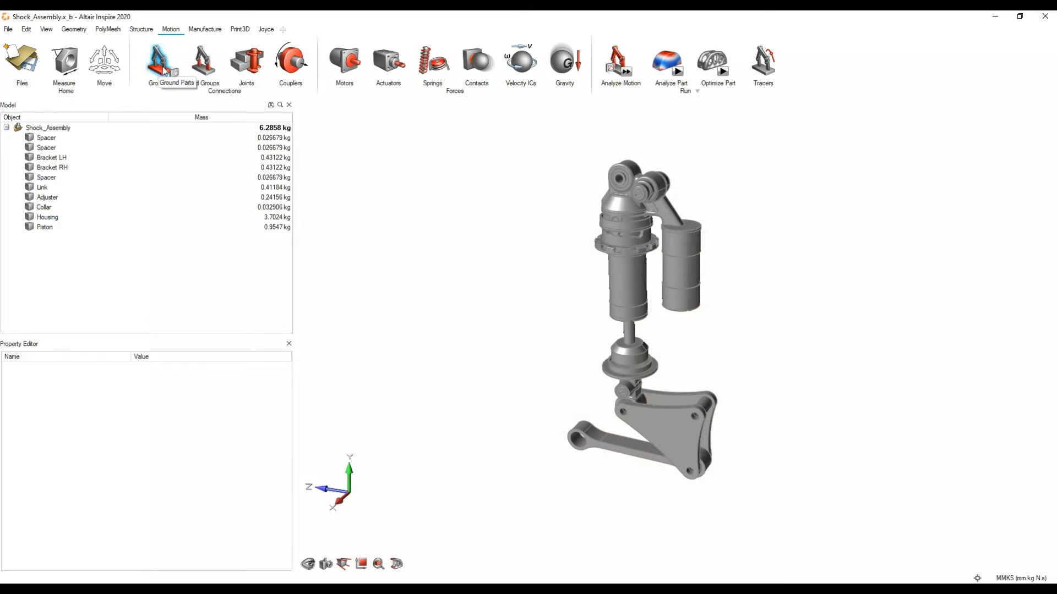
left_click(167, 58)
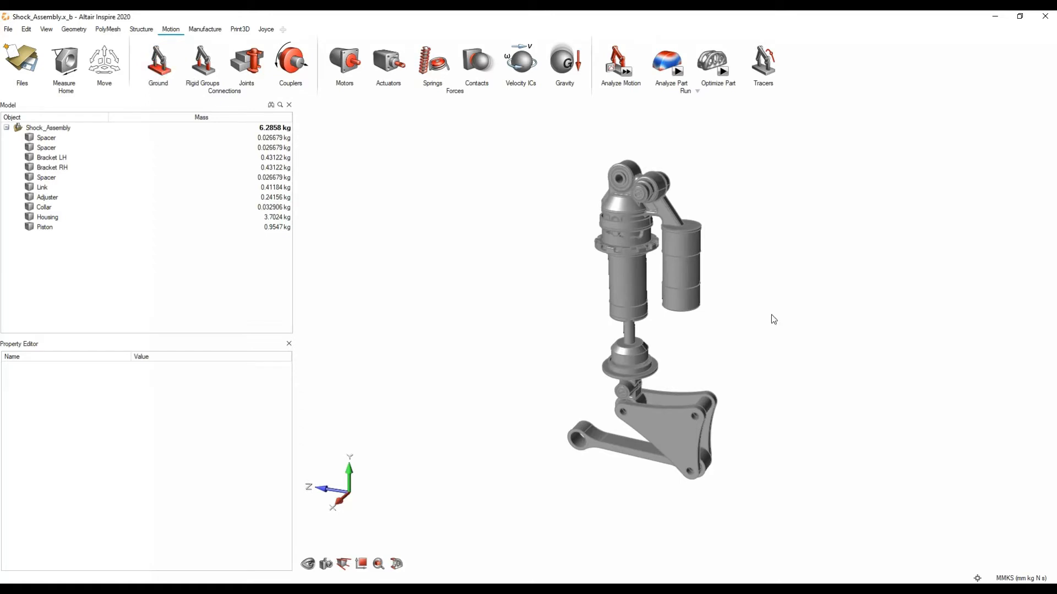
left_click(634, 460)
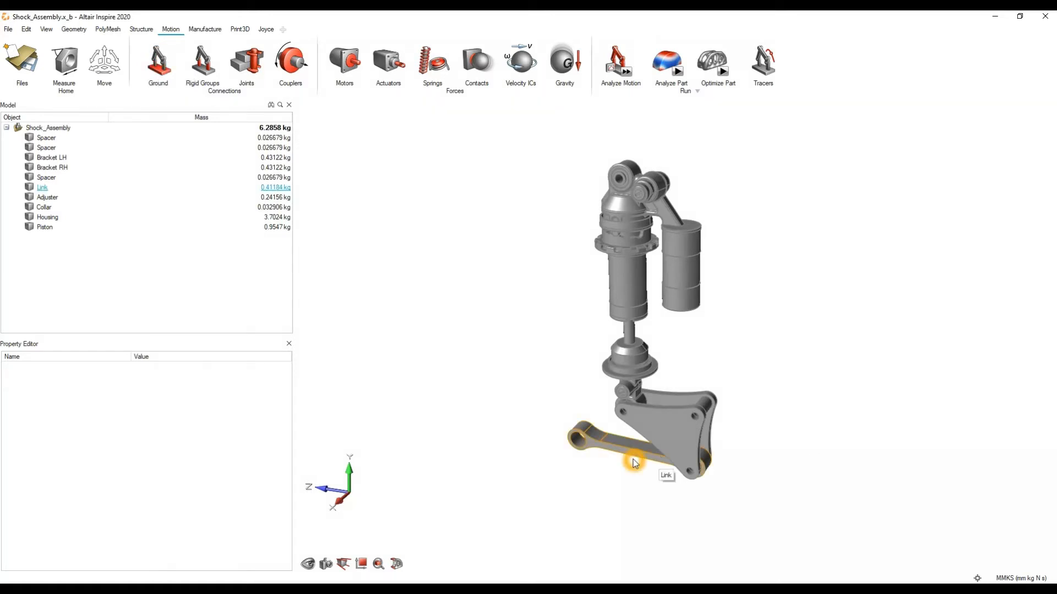
left_click(670, 417)
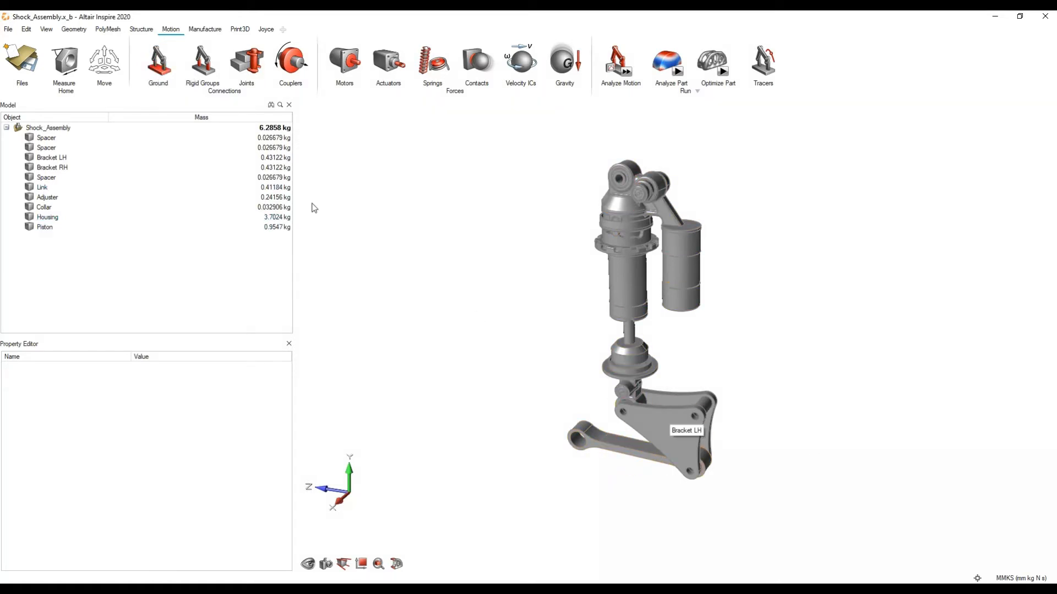
left_click(152, 74)
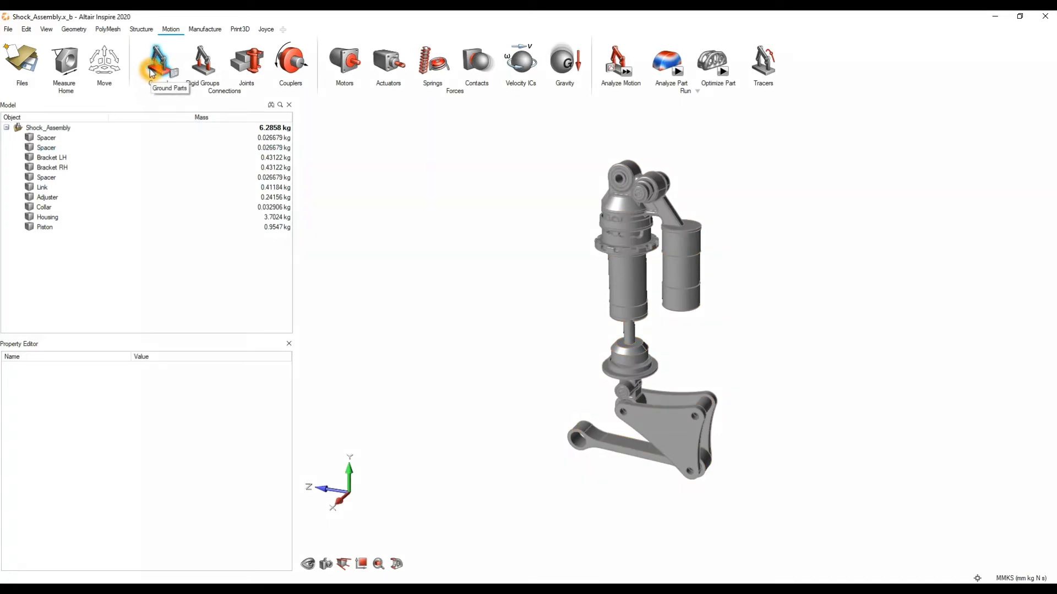
Create a rigid group from the Housing, Collar and Adjuster of the shock assembly
left_click(202, 73)
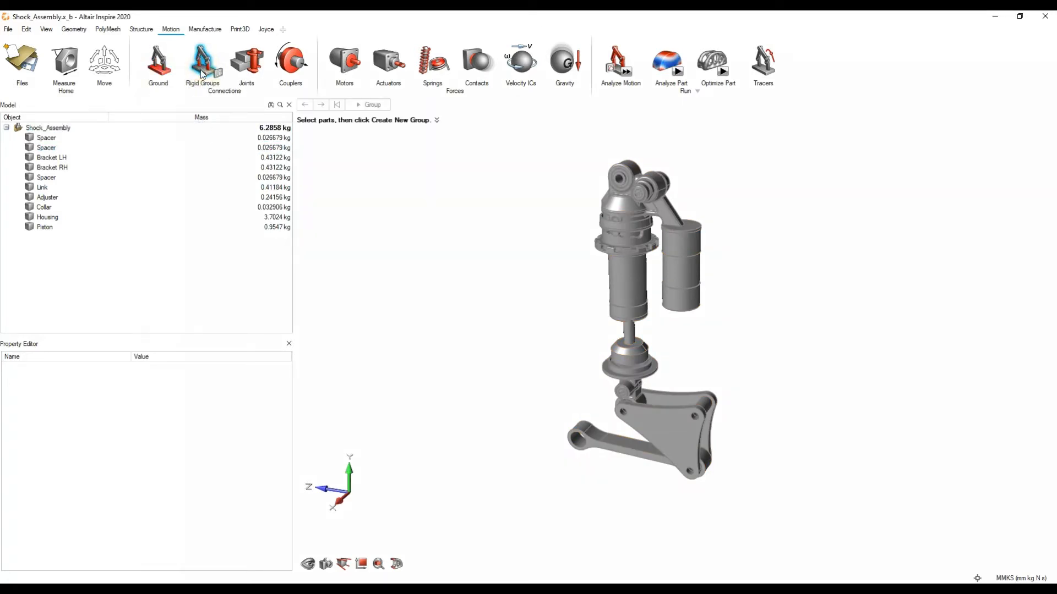
scroll(551, 303, "up", 5)
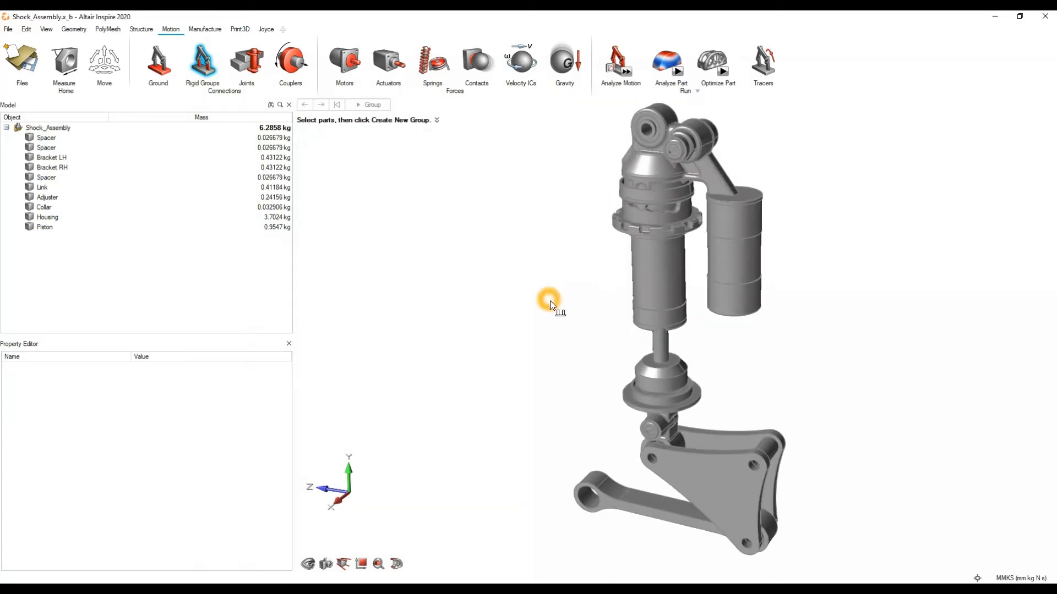
scroll(551, 304, "down", 4)
left_click(553, 306)
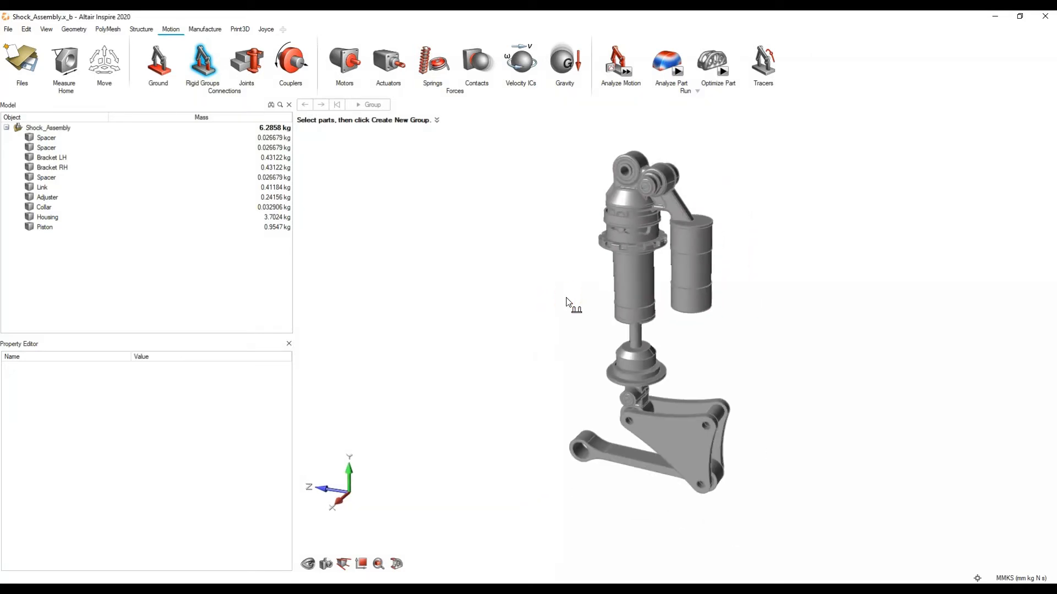
scroll(669, 438, "up", 2)
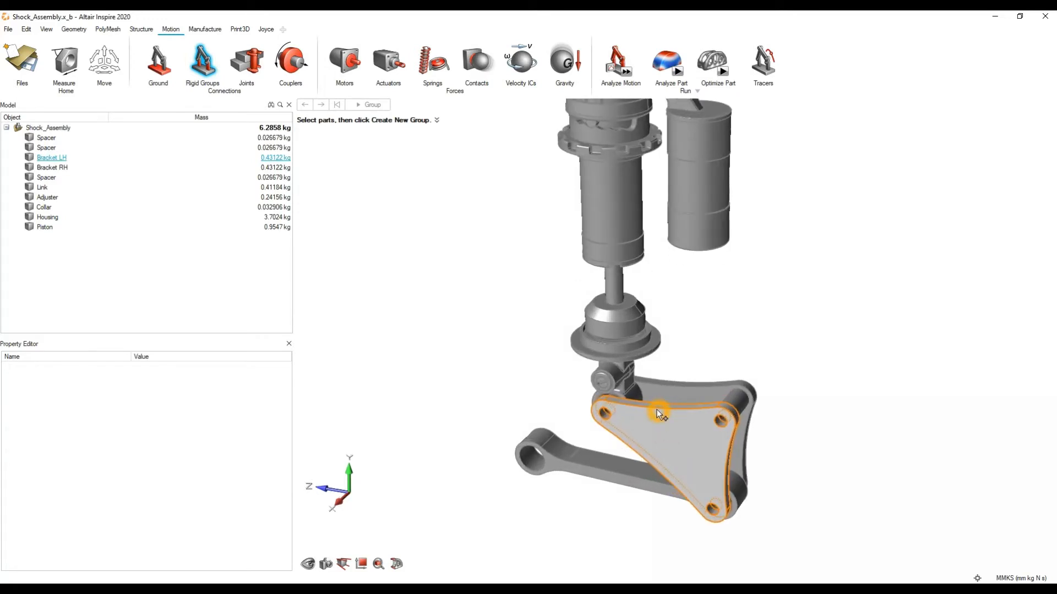
right_click_drag(656, 409, 711, 353)
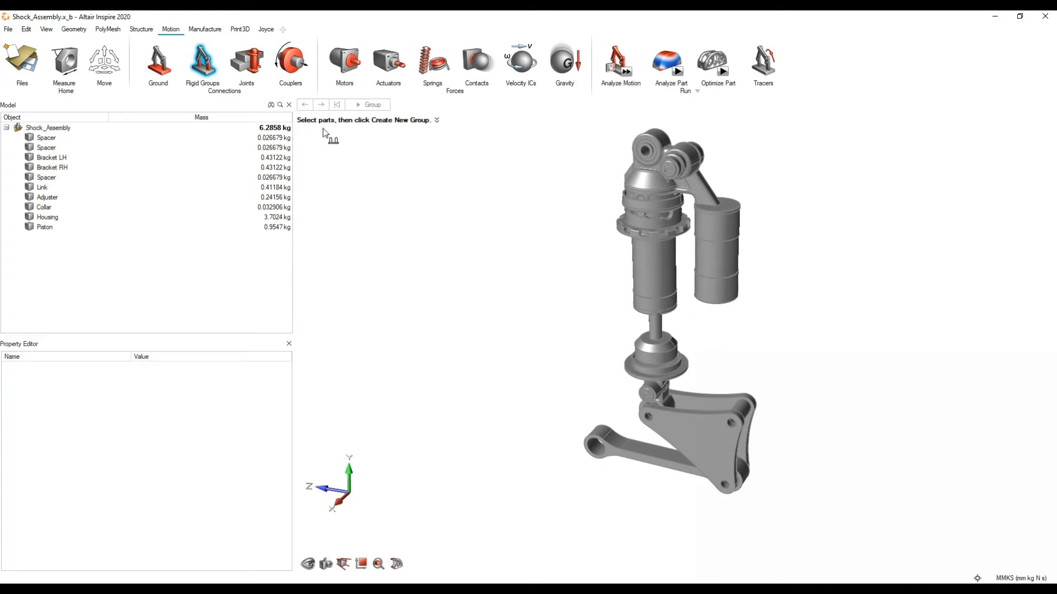
left_click(190, 71)
left_click(202, 72)
right_click_drag(701, 342, 721, 244)
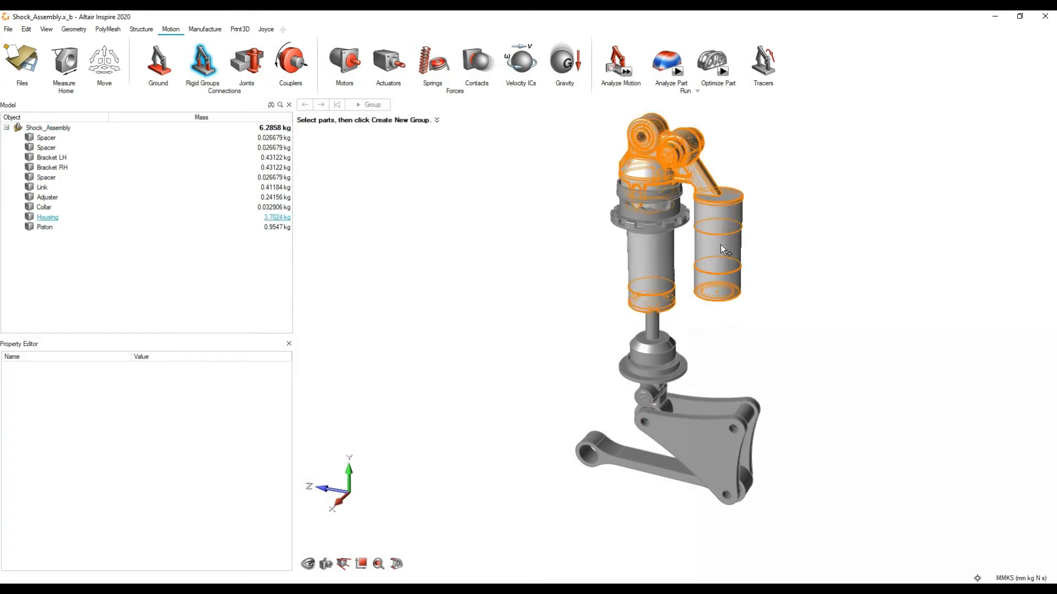
left_click(720, 218)
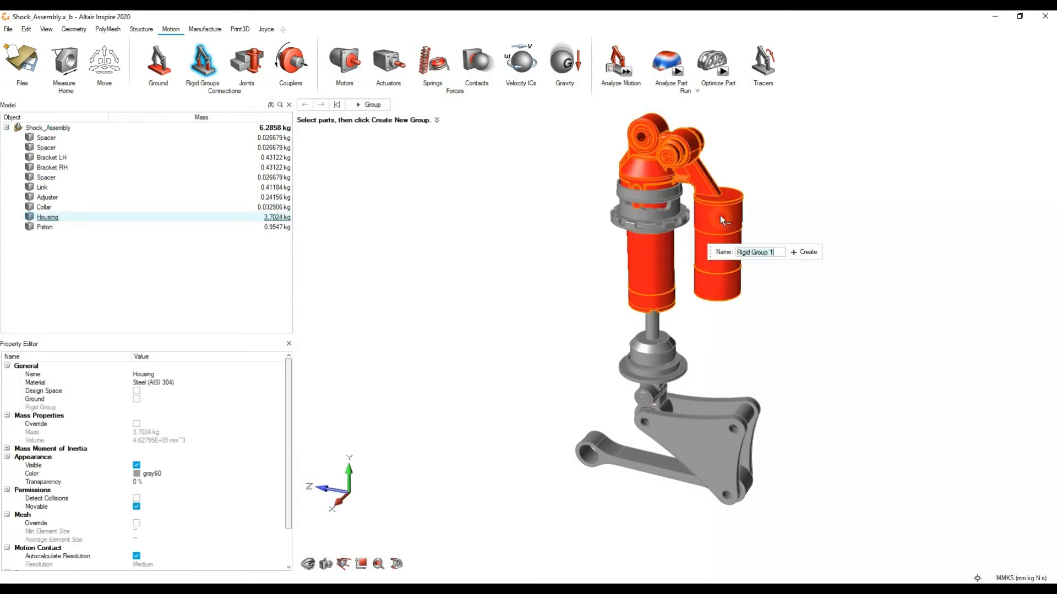
left_click(644, 206, "ctrl")
left_click(642, 218, "ctrl")
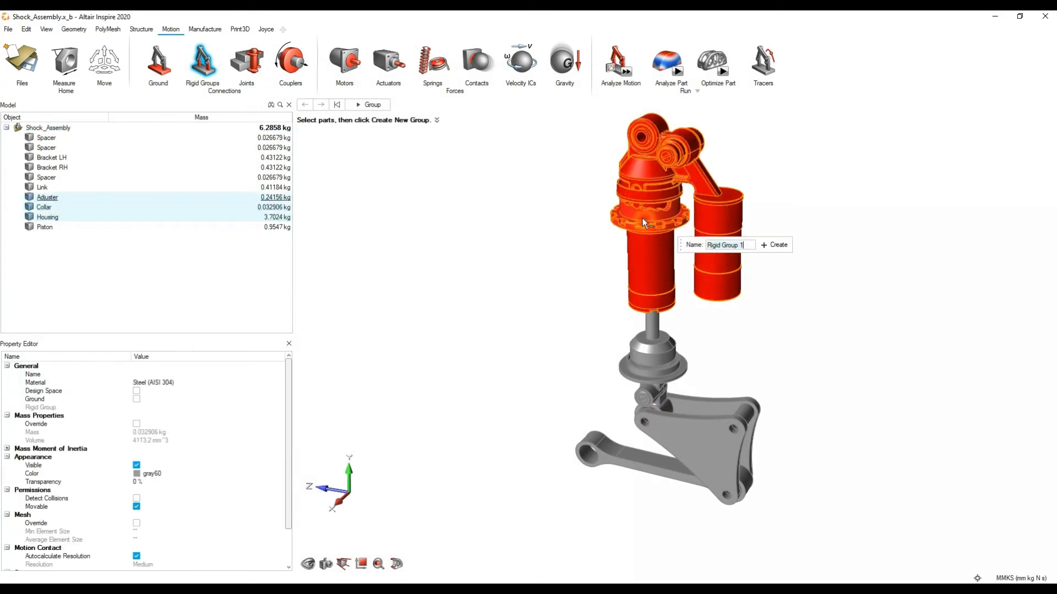
left_click(721, 248)
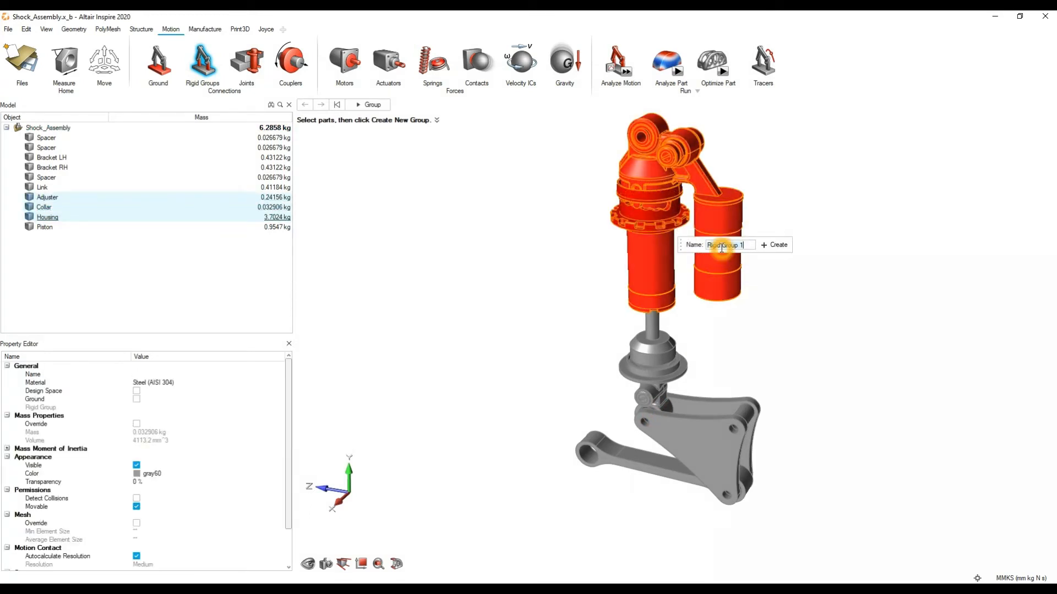
left_click(782, 245)
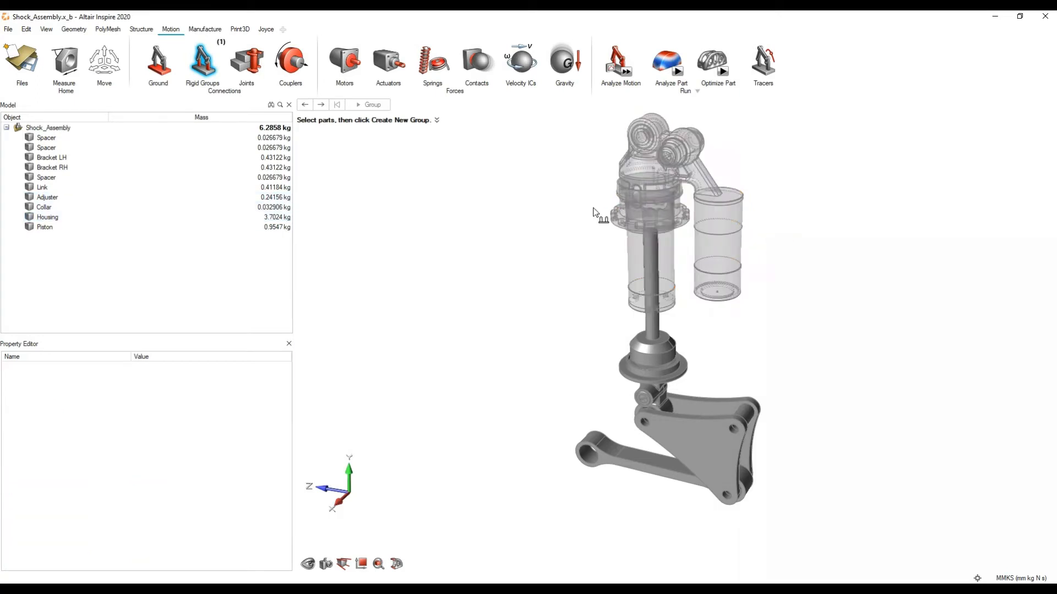
Create a second rigid group from the Piston and the Spacer inside its lower eye
scroll(725, 311, "up", 3)
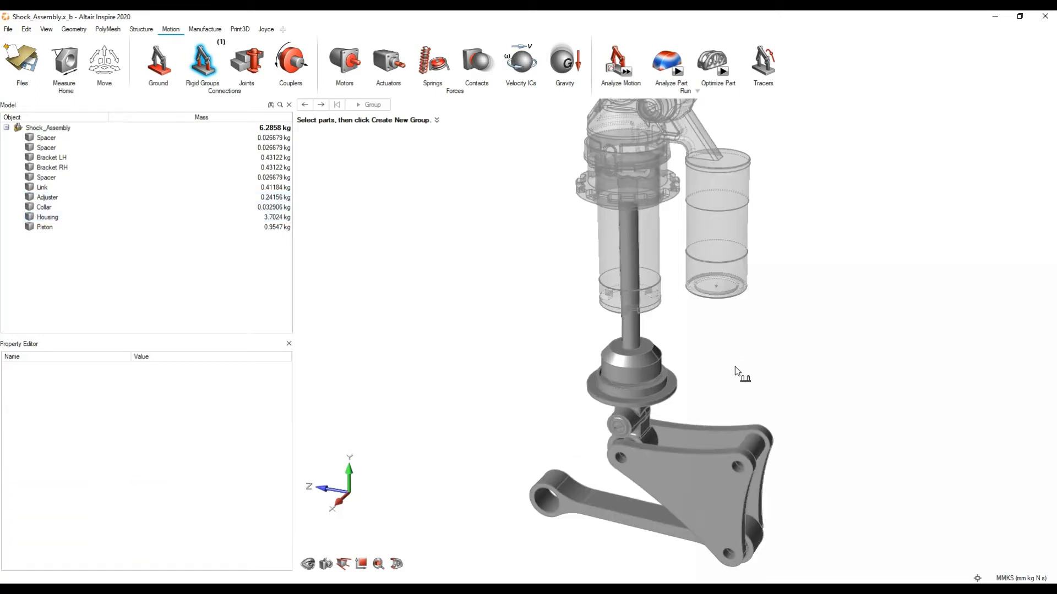
right_click_drag(735, 367, 768, 330)
middle_click_drag(815, 338, 792, 351)
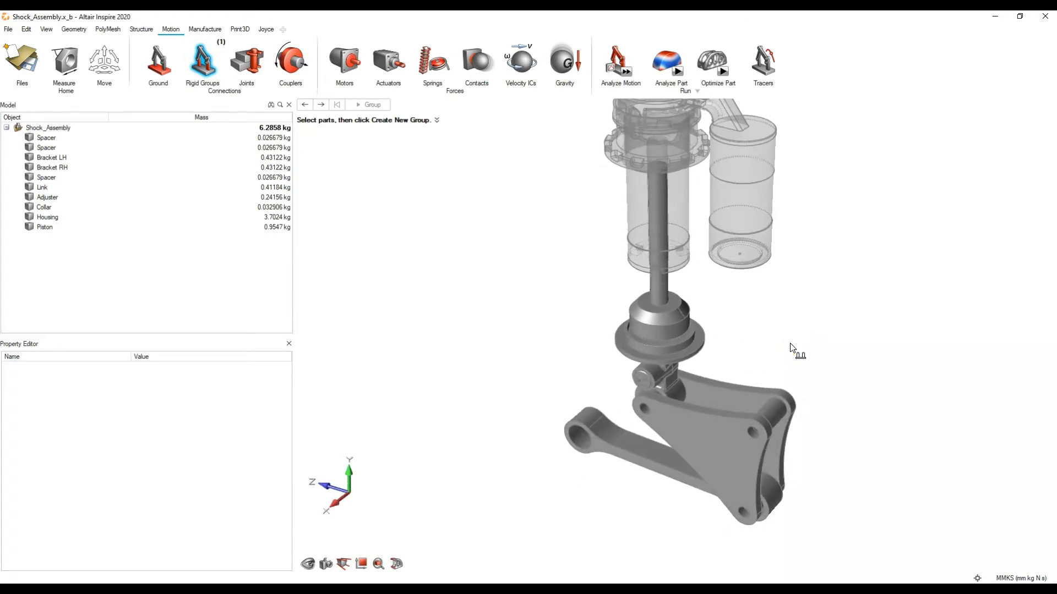
scroll(784, 328, "up", 5)
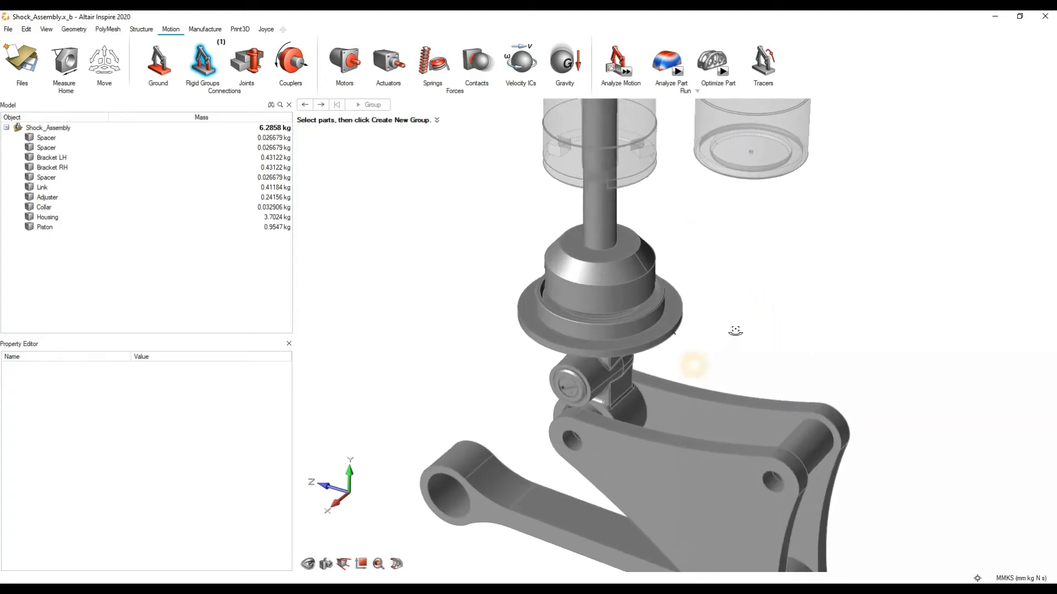
middle_click_drag(722, 353, 670, 334)
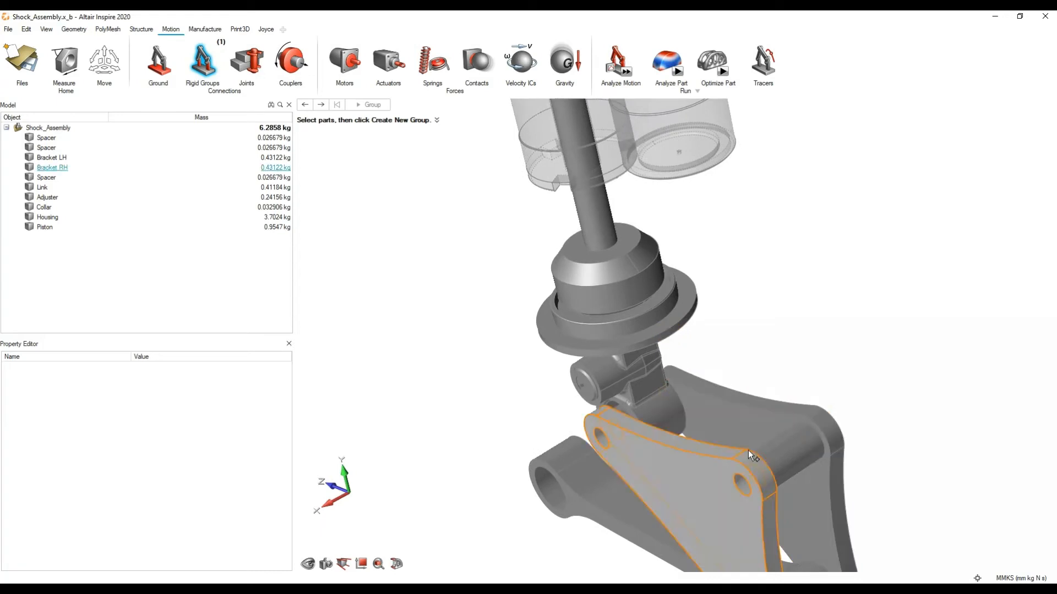
scroll(635, 421, "up", 4)
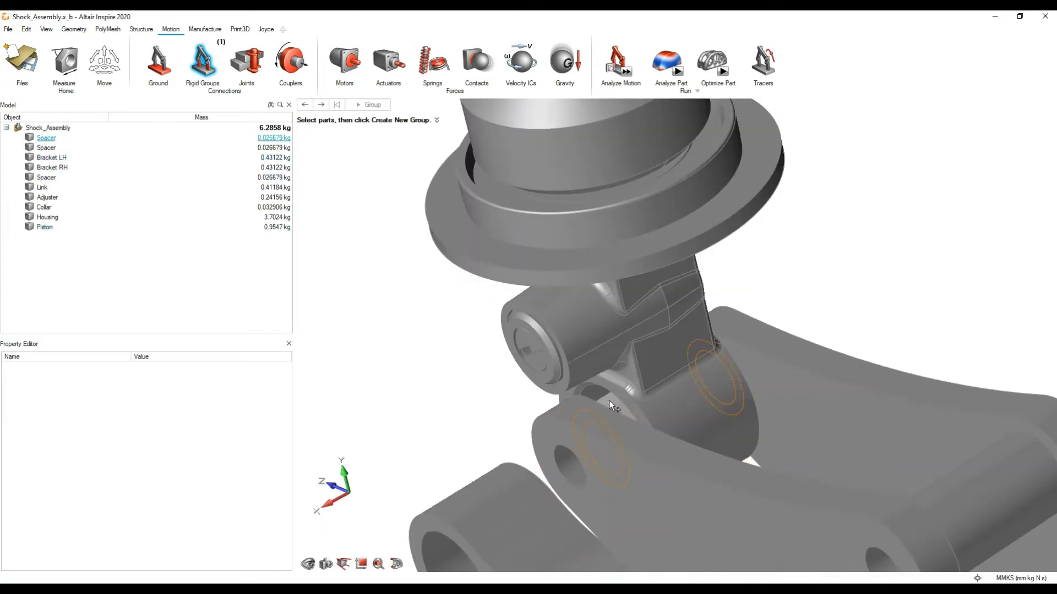
left_click(610, 400)
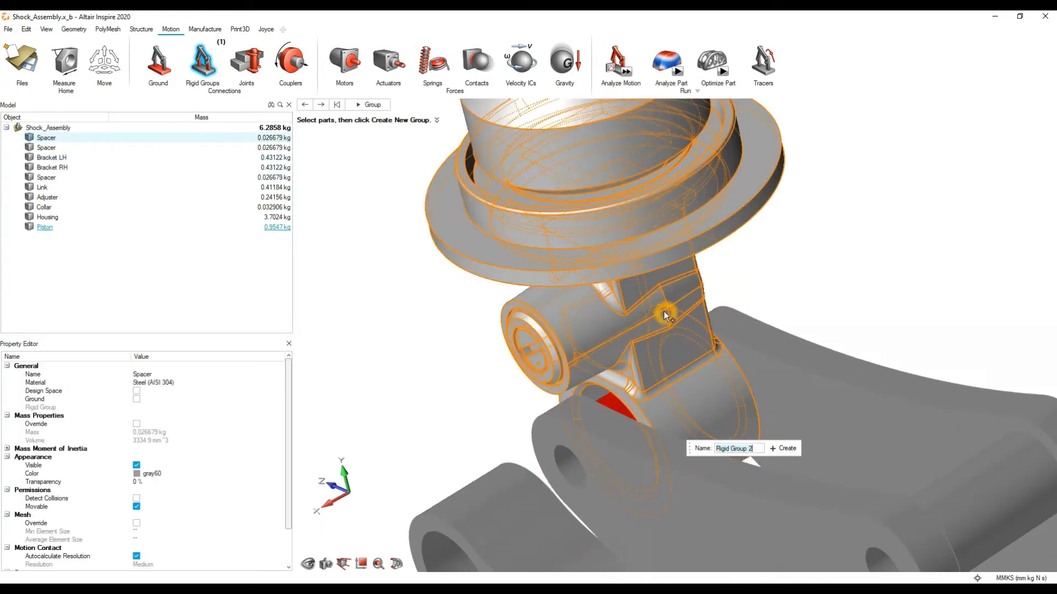
left_click(664, 312)
scroll(661, 306, "down", 6)
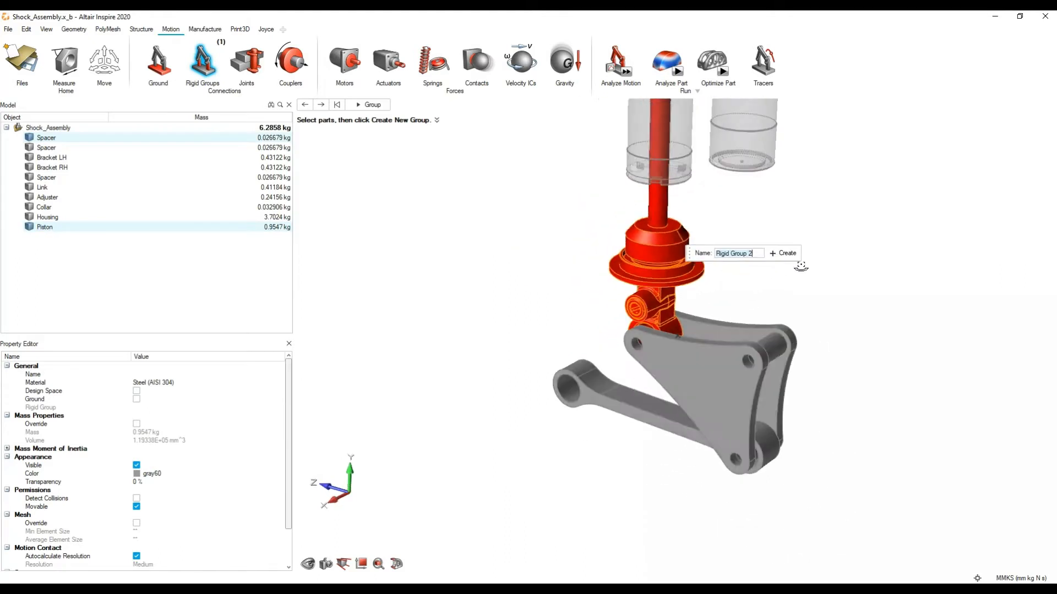
left_click(784, 252)
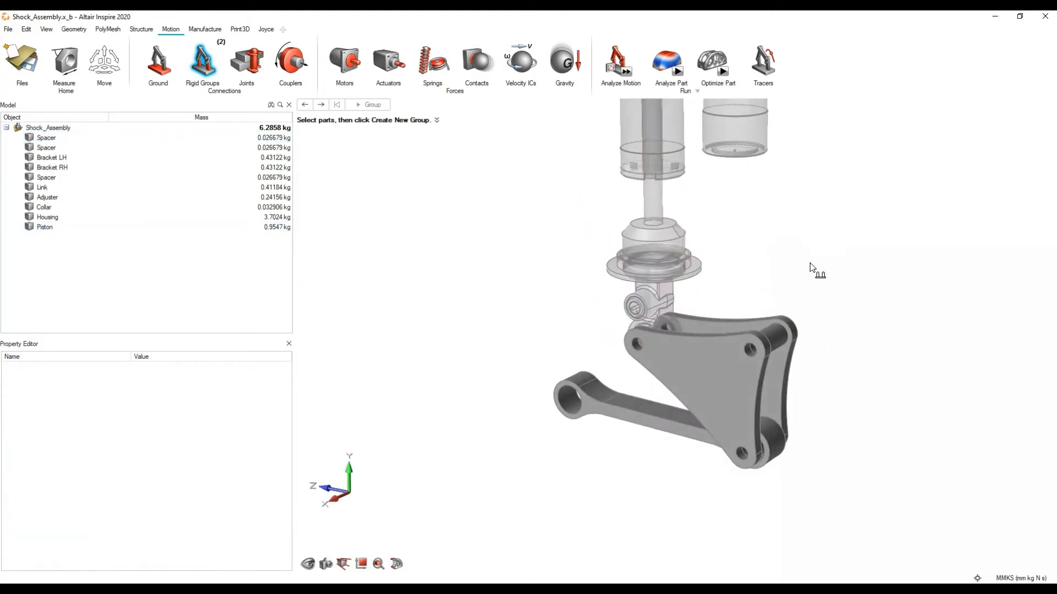
Create a third rigid group from the Link and the Spacer inside its end between the two brackets
right_click_drag(896, 298, 848, 372)
scroll(742, 450, "up", 3)
left_click(729, 390)
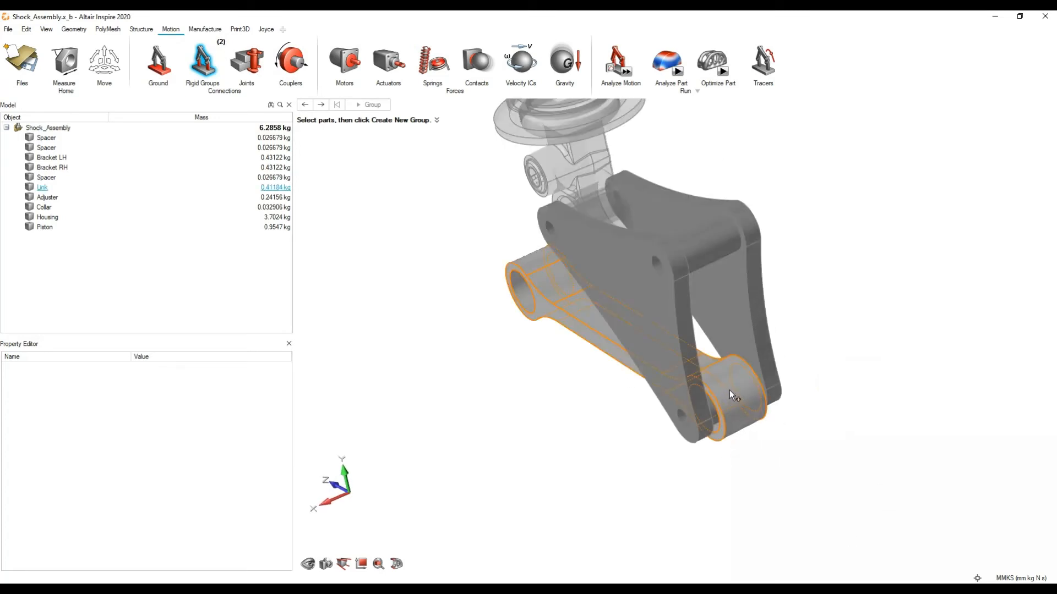
left_click(728, 390)
scroll(715, 421, "up", 5)
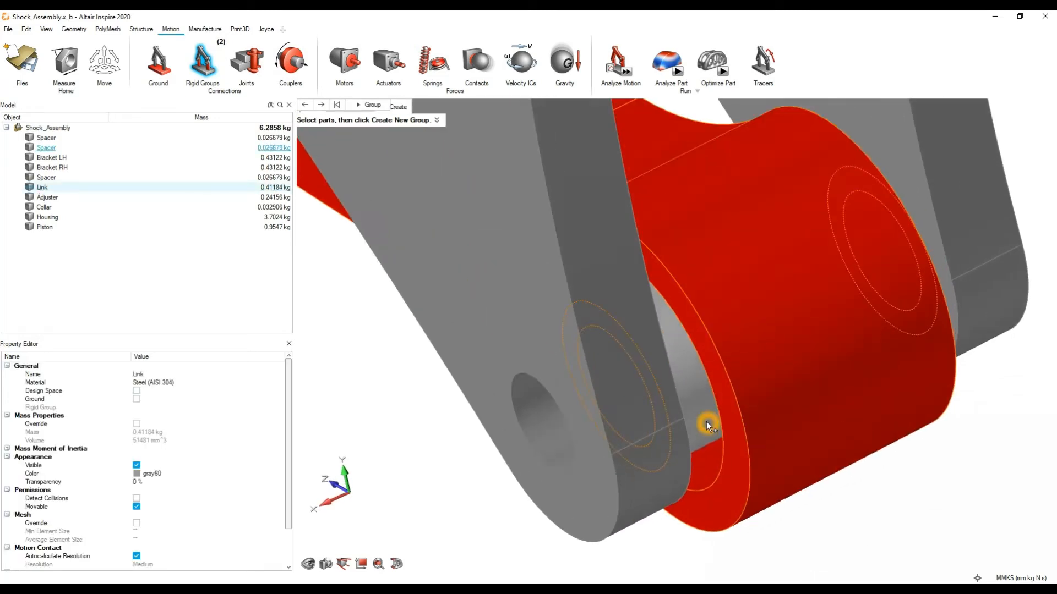
right_click_drag(679, 408, 682, 394)
left_click(687, 394)
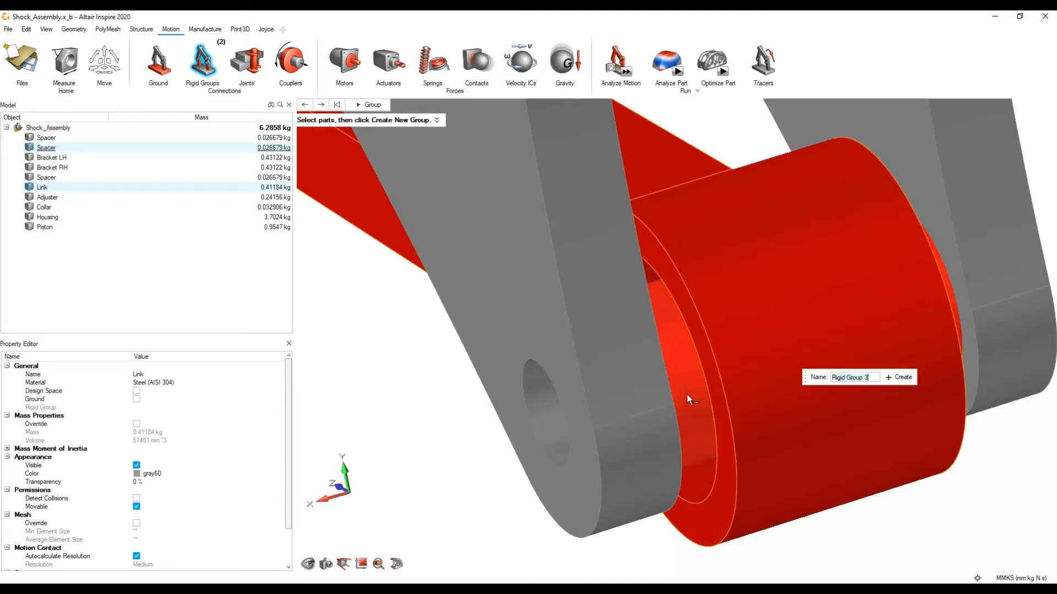
left_click(890, 371)
Review which parts belong to Rigid Group 1 and Rigid Group 3 in the rigid groups list, and close the list
scroll(774, 299, "down", 7)
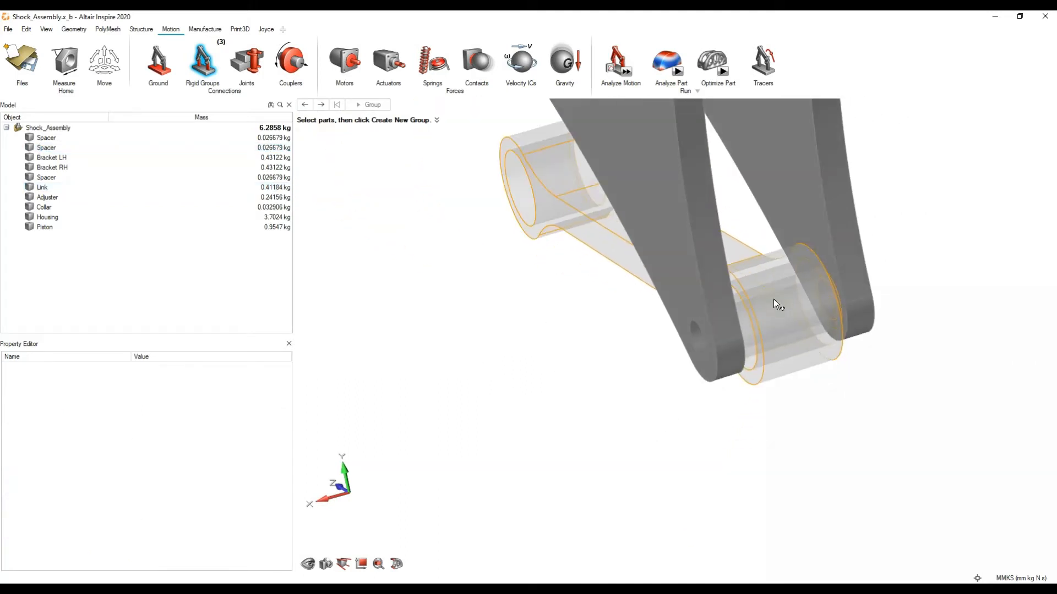
right_click_drag(767, 273, 707, 431)
scroll(696, 374, "down", 4)
middle_click_drag(685, 364, 753, 344)
right_click_drag(753, 344, 828, 349)
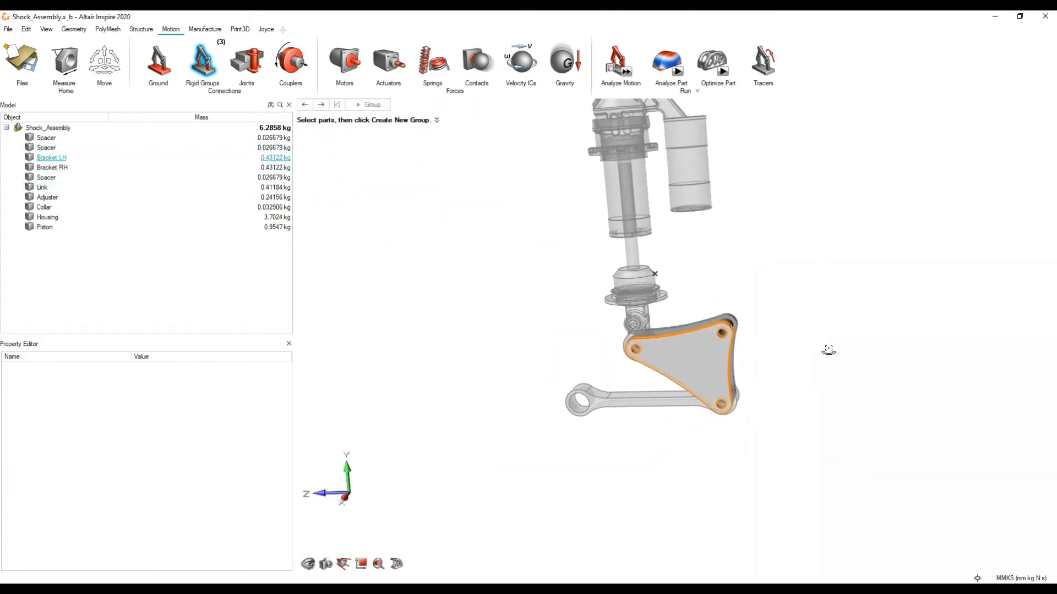
right_click_drag(542, 205, 545, 306)
middle_click_drag(510, 292, 469, 286)
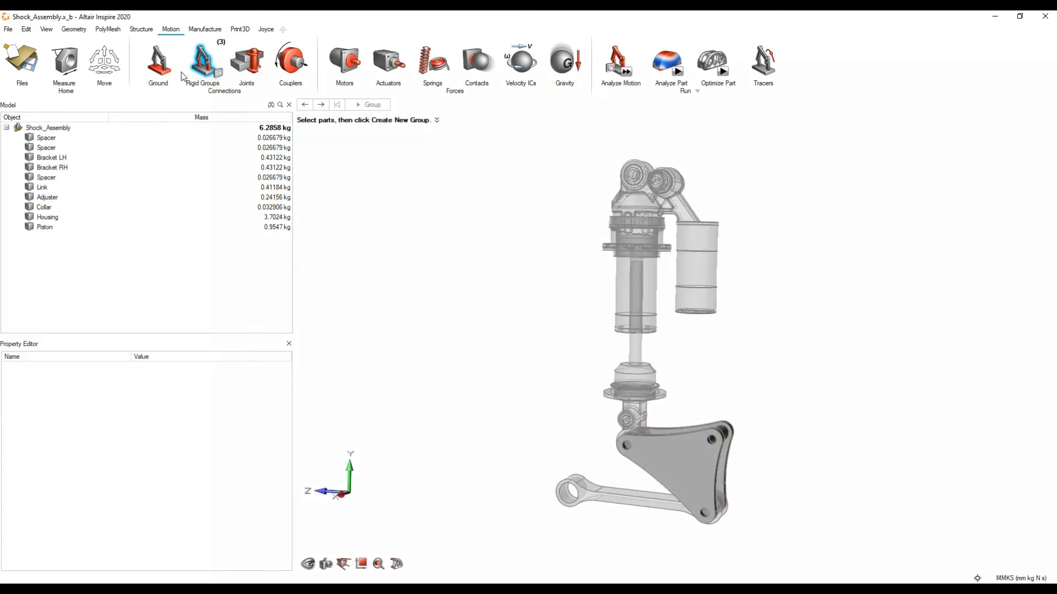
left_click(219, 77)
left_click(234, 145)
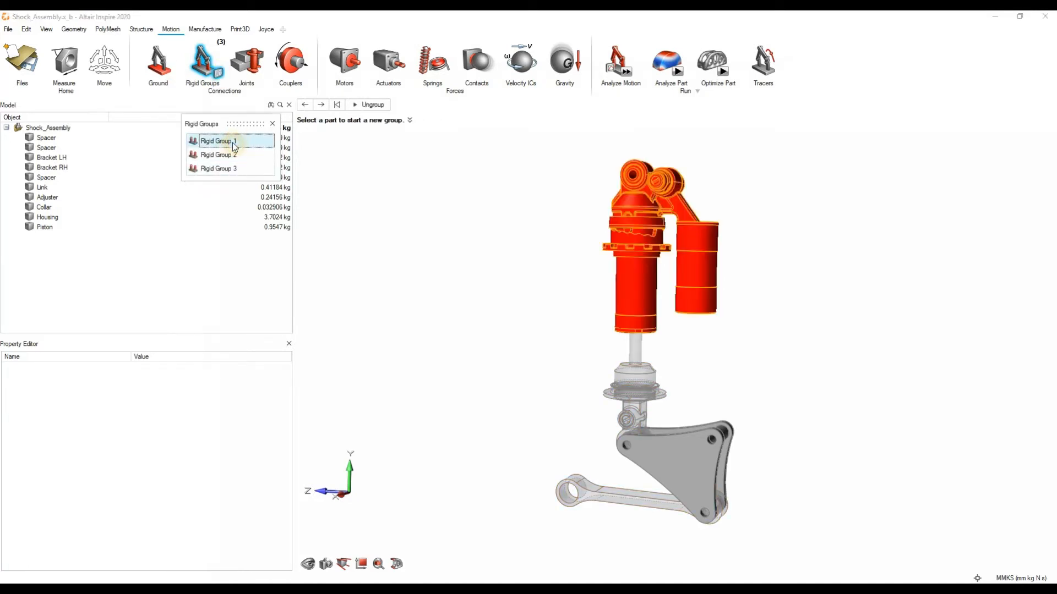
left_click(235, 169)
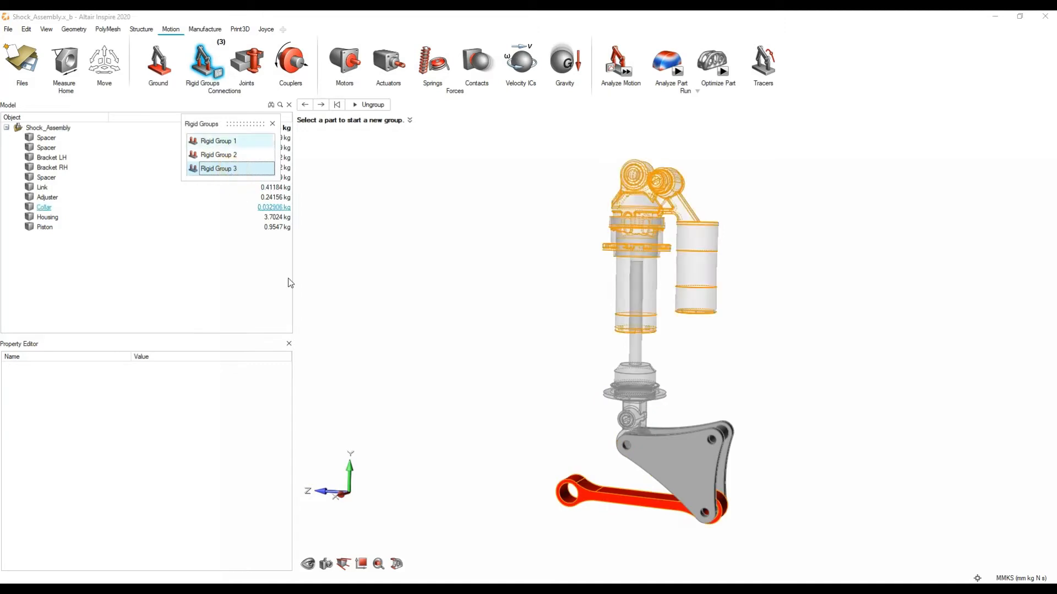
middle_click_drag(731, 403, 673, 430)
scroll(684, 516, "up", 5)
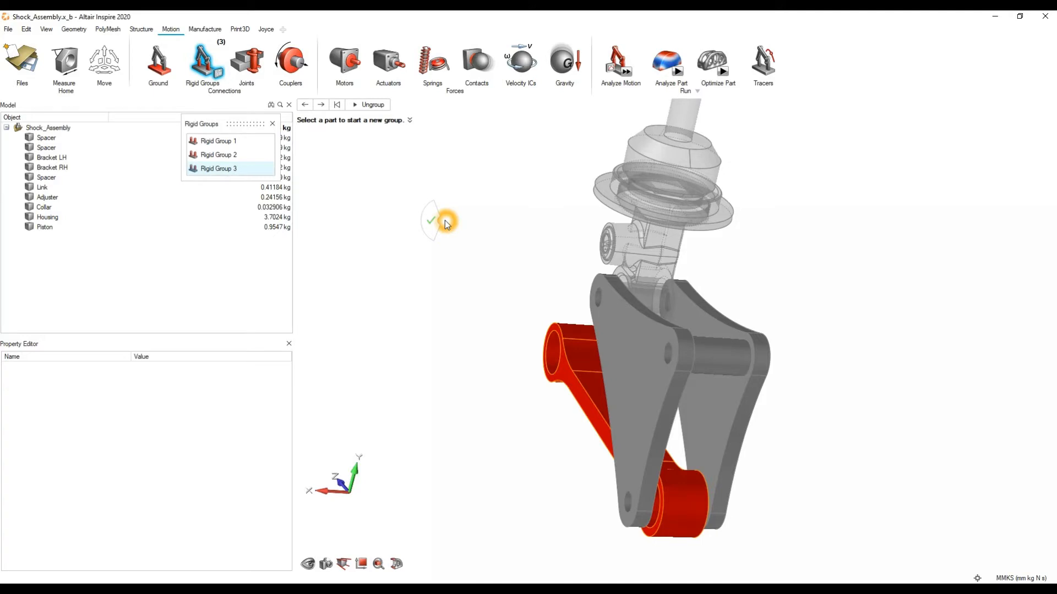
right_click_drag(446, 223, 396, 229)
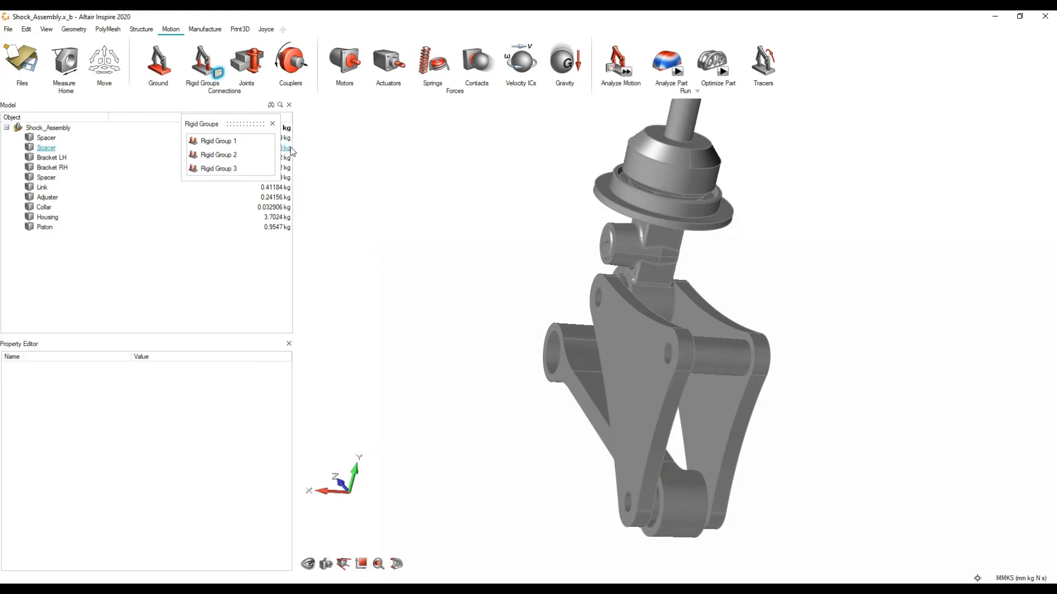
left_click(272, 123)
right_click_drag(480, 367, 701, 342)
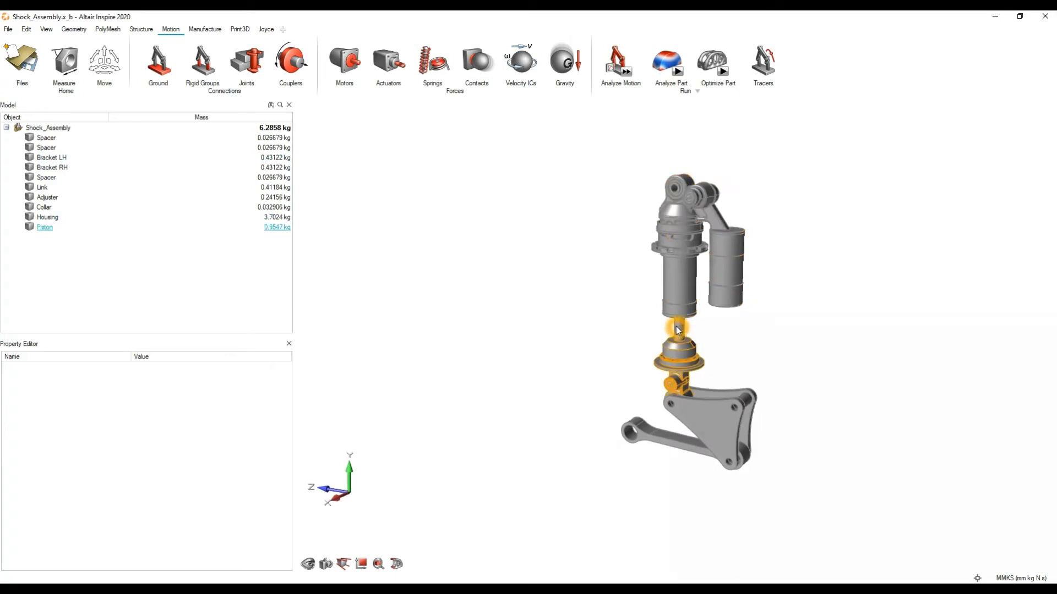
Start the Joints tool and search the assembly for detected features of the Aligned Holes type only
left_click(249, 68)
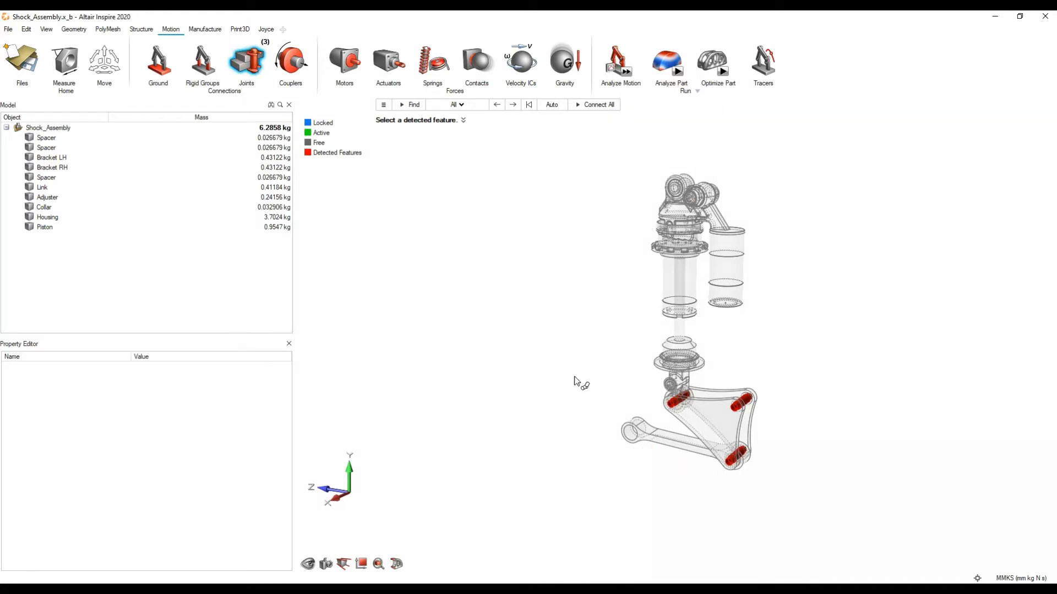
scroll(689, 413, "up", 5)
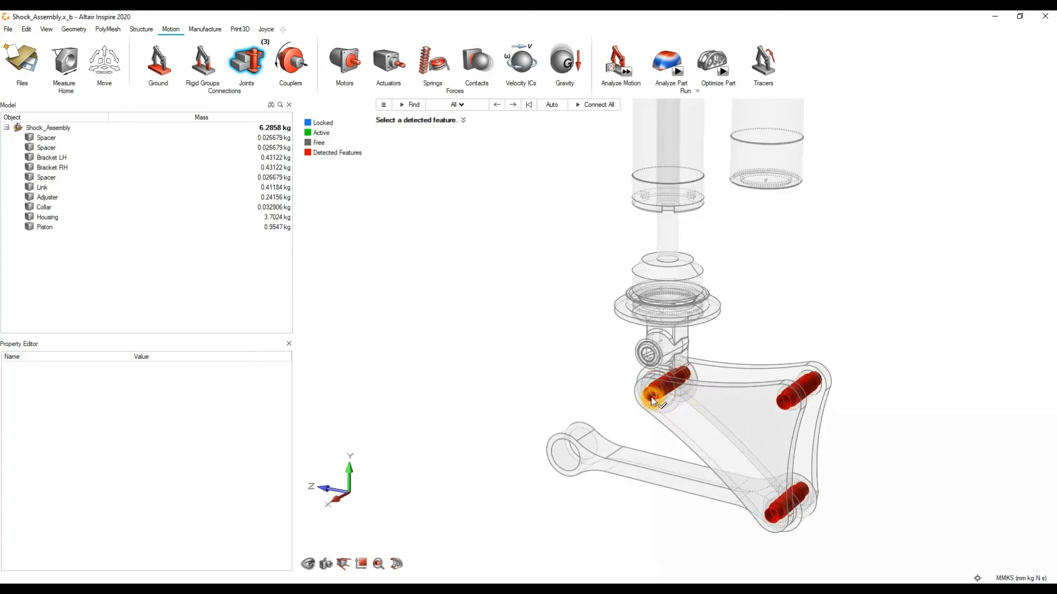
scroll(581, 374, "down", 3)
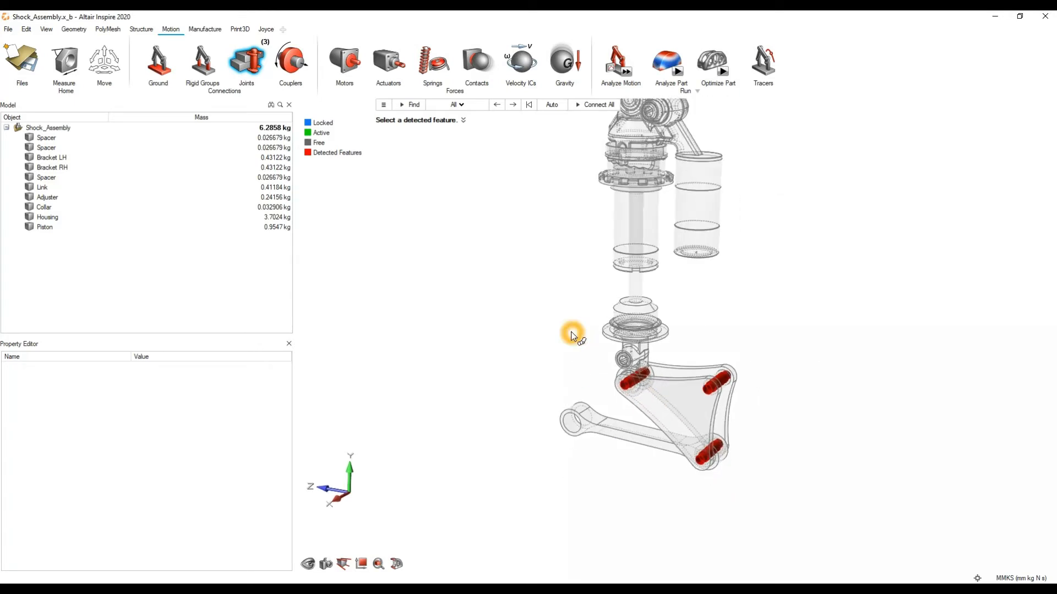
left_click(460, 104)
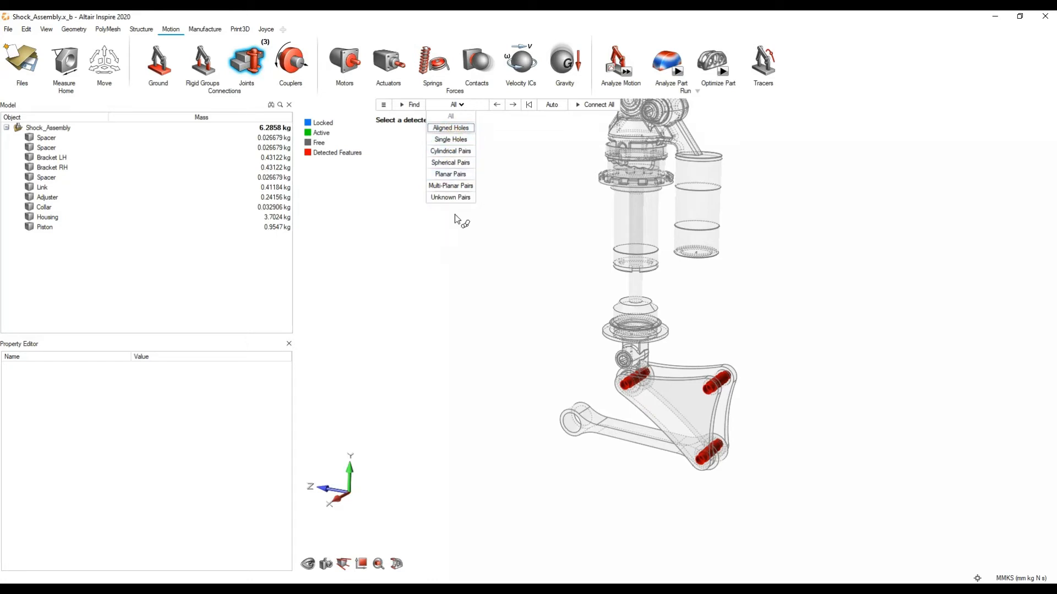
left_click(451, 128)
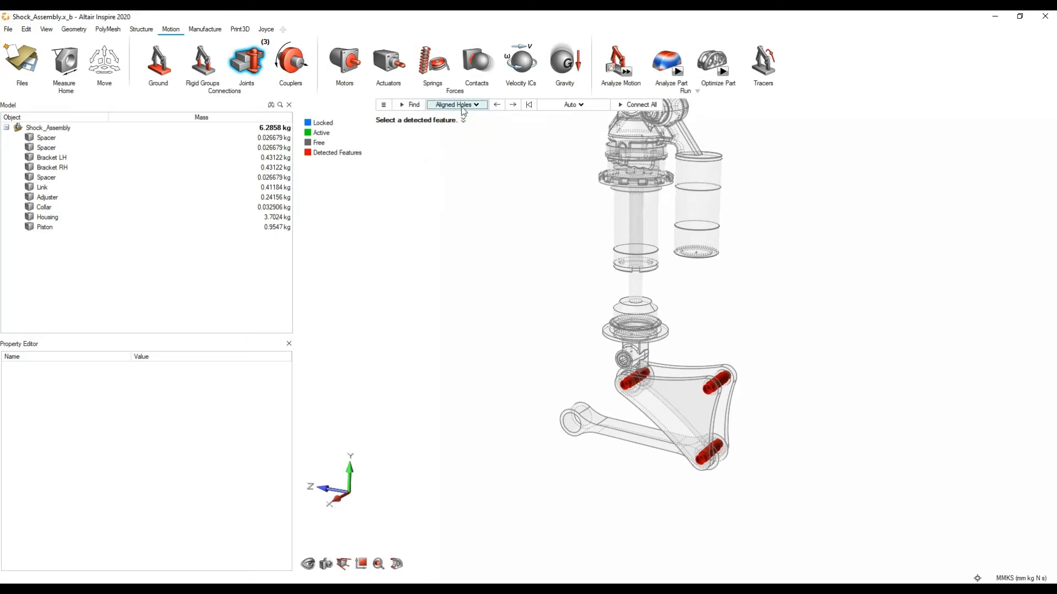
left_click(411, 105)
Connect all detected aligned holes at the three corners of the brackets with pin joints
scroll(633, 380, "up", 1)
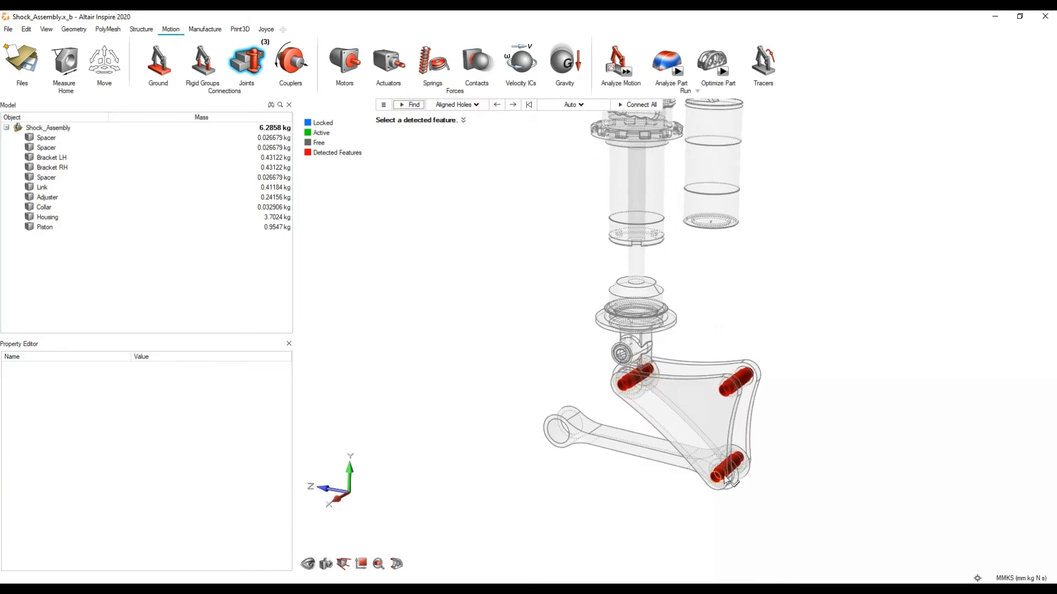
scroll(686, 369, "up", 5)
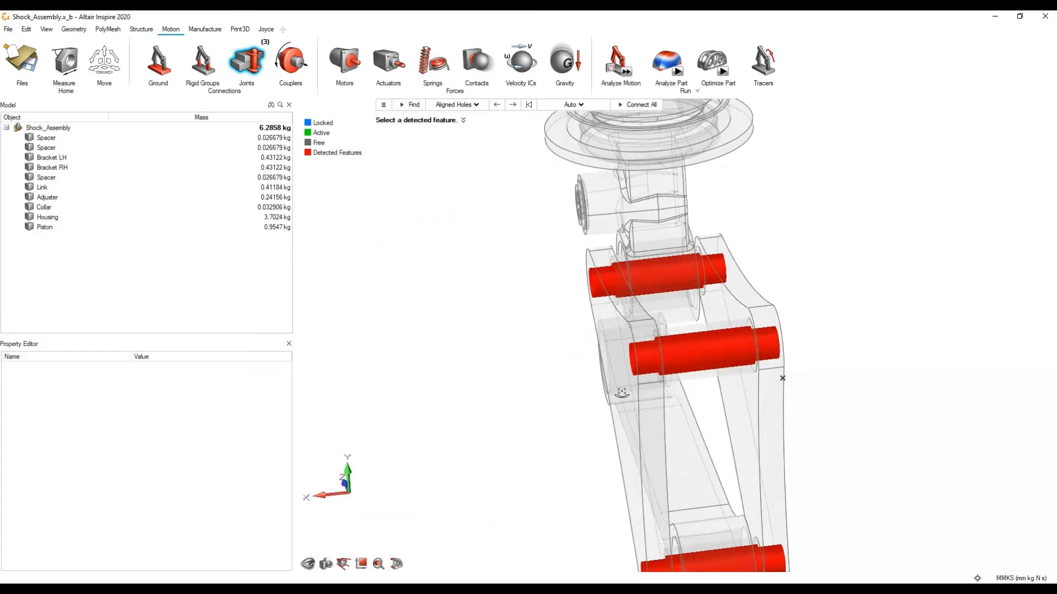
scroll(749, 374, "down", 6)
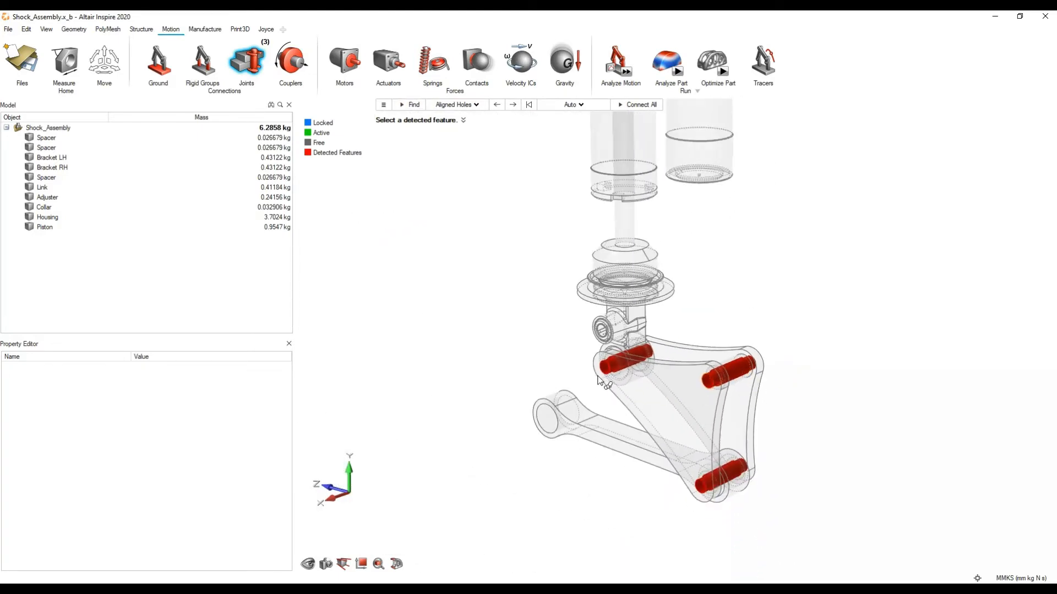
left_click(645, 105)
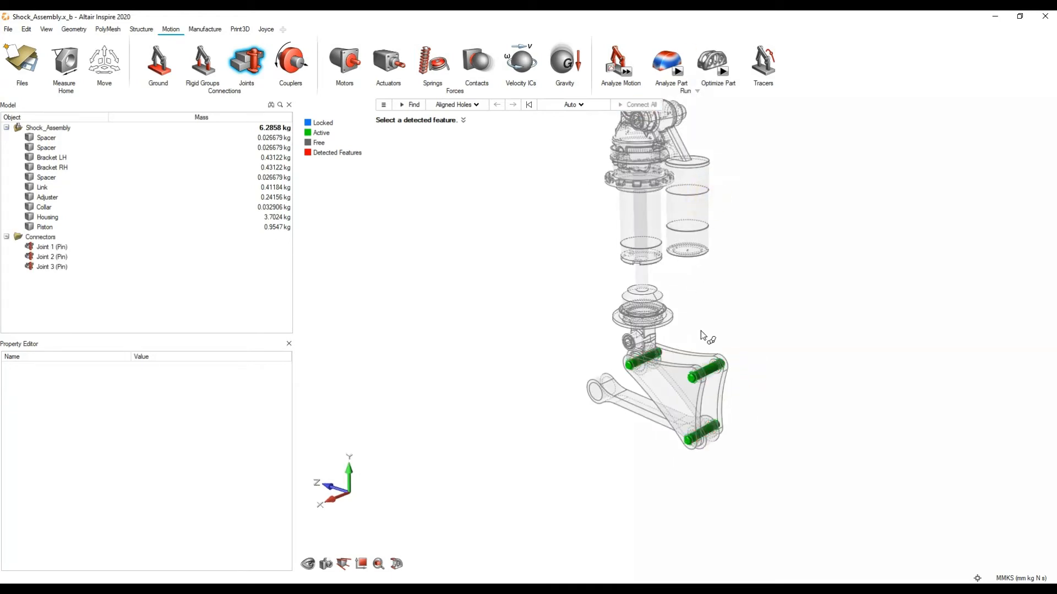
scroll(662, 393, "up", 3)
left_click(601, 351)
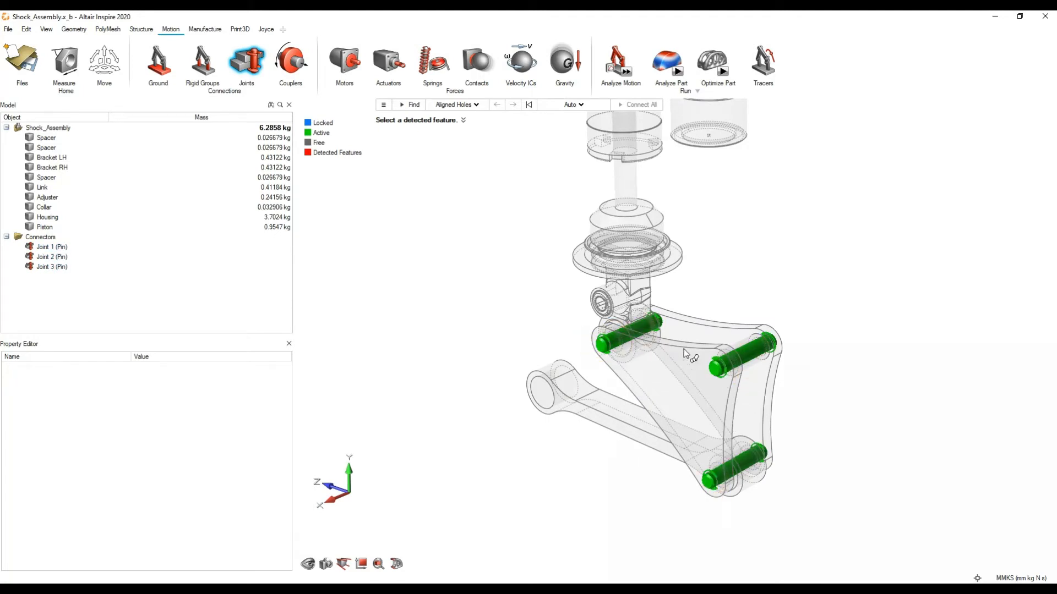
scroll(683, 352, "up", 3)
middle_click_drag(793, 371, 743, 369)
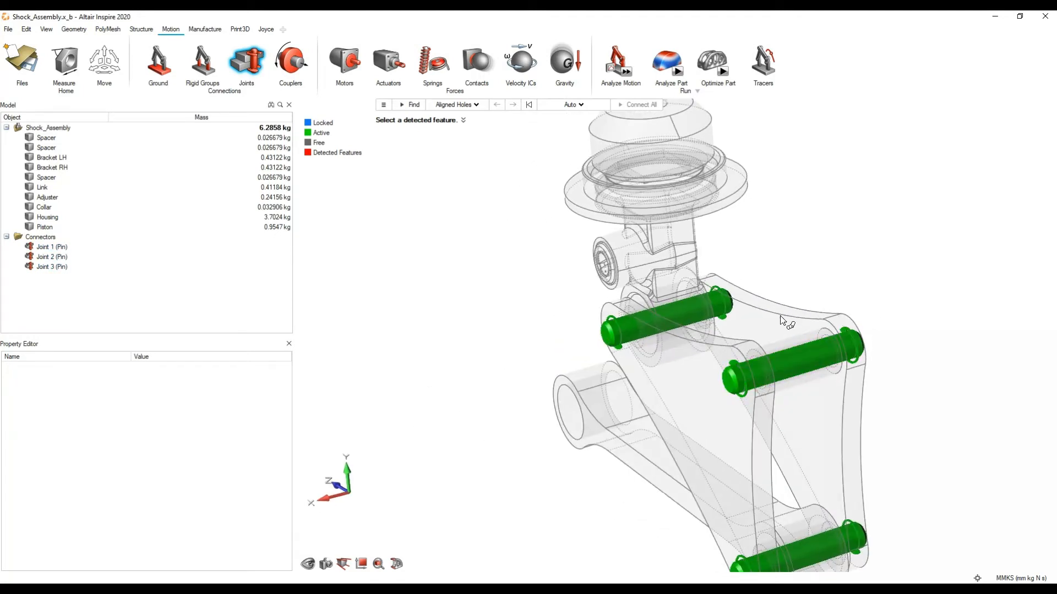
scroll(694, 354, "down", 3)
middle_click_drag(662, 364, 552, 251)
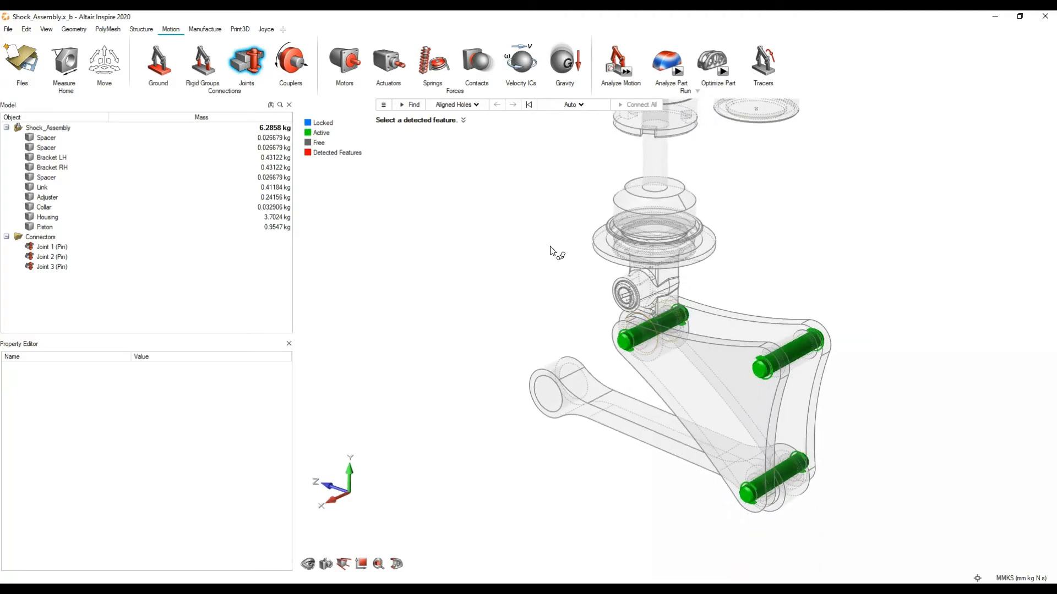
Filter for Single Holes, connect the holes at the shock's upper eye and the Link's free end as grounded pins, and leave the Joints tool
left_click(474, 105)
left_click(457, 139)
scroll(514, 298, "down", 5)
scroll(506, 368, "down", 3)
middle_click_drag(509, 370, 571, 322)
scroll(536, 297, "up", 2)
right_click_drag(530, 296, 585, 274)
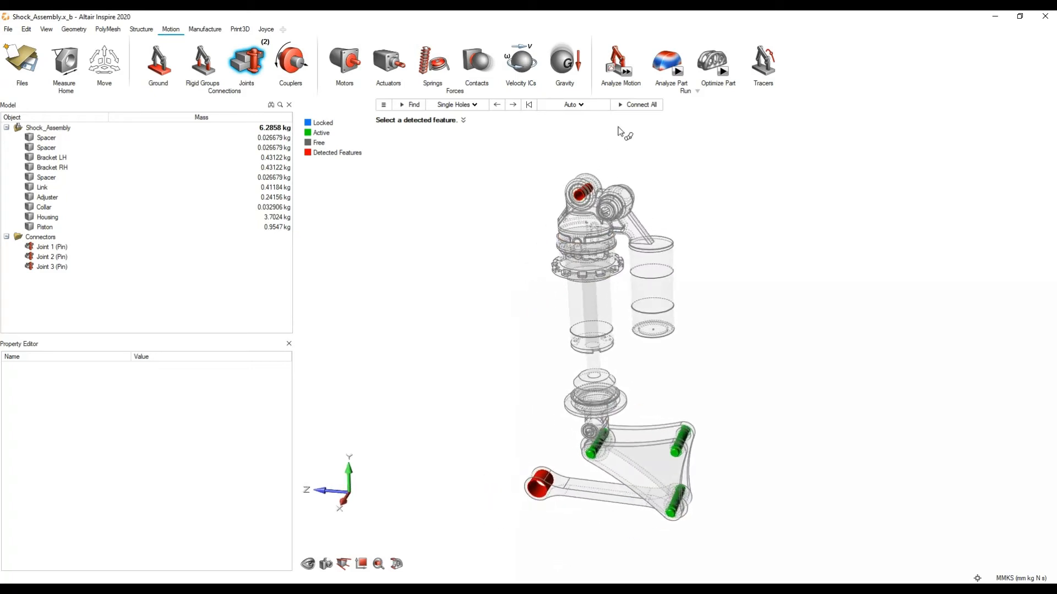
left_click(636, 105)
right_click_drag(512, 438, 649, 425)
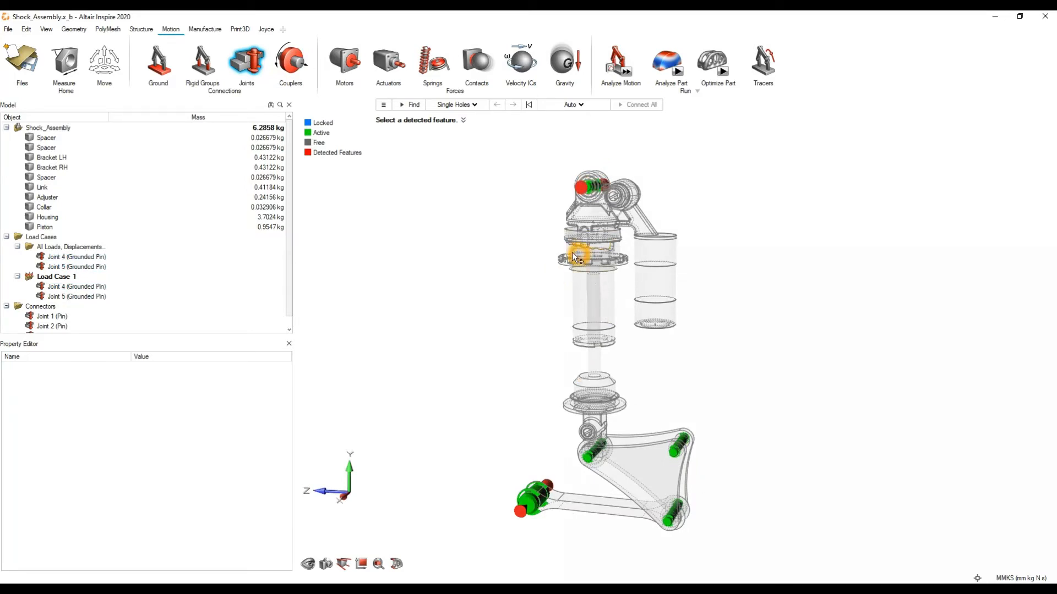
right_click(919, 290)
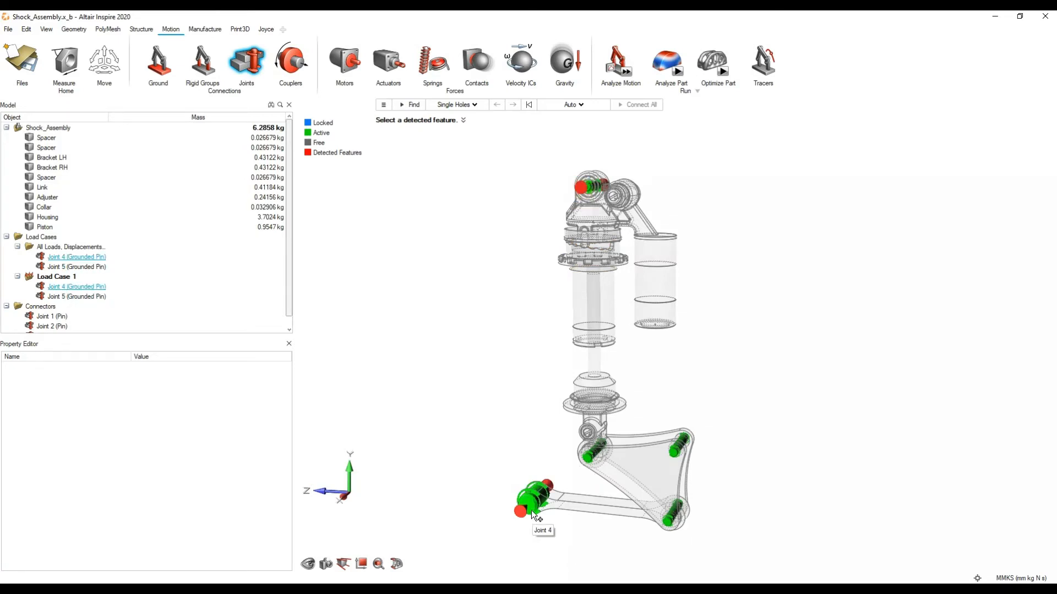
right_click(783, 322)
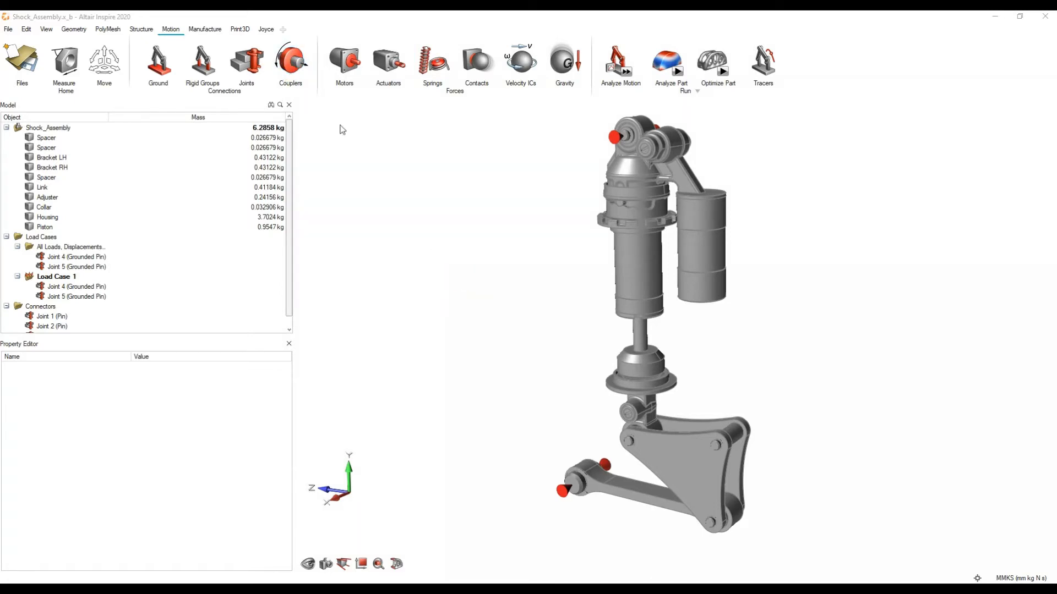
Place an actuator with its shaft and base on the Spacer in the free upper corner between the two brackets
left_click(348, 69)
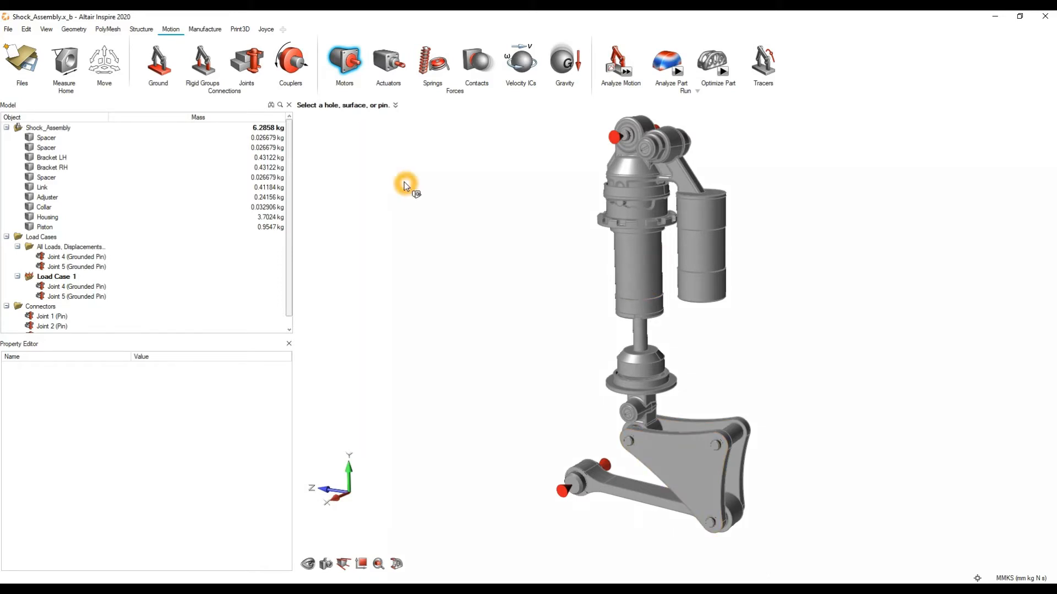
left_click(345, 65)
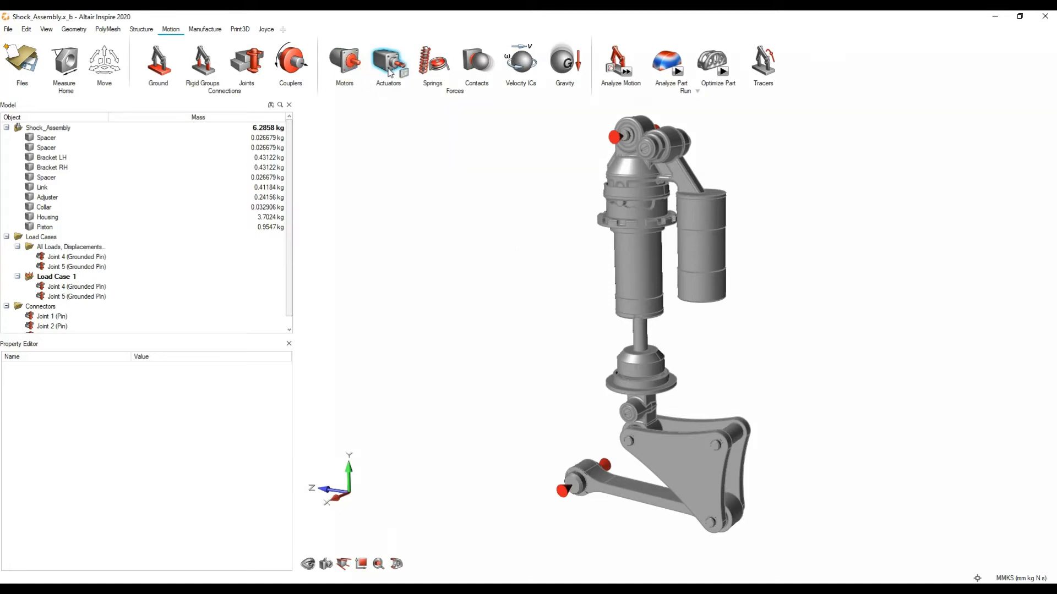
left_click(389, 70)
middle_click_drag(767, 408, 814, 290)
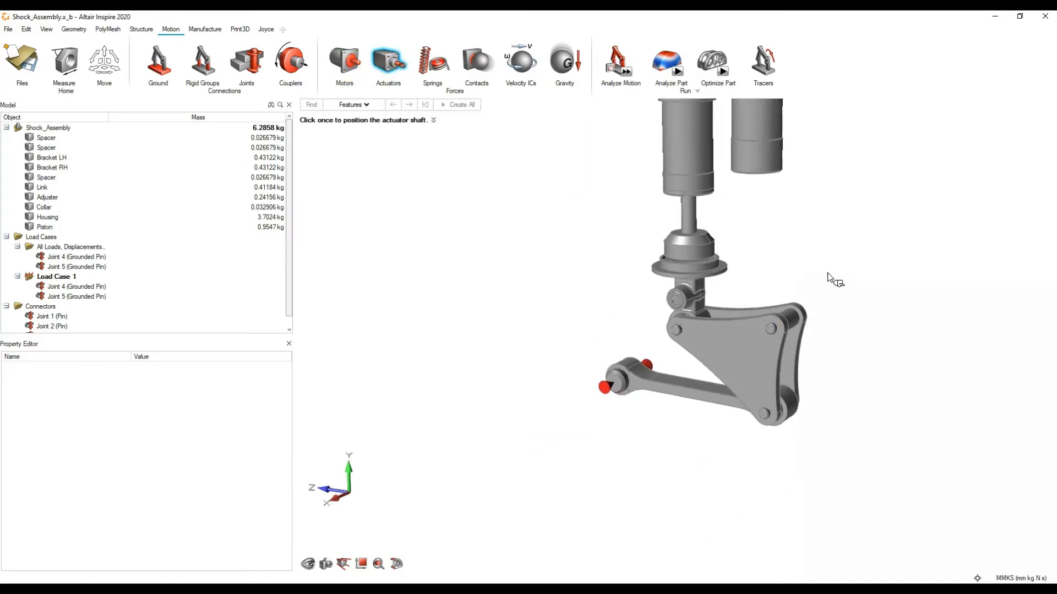
right_click_drag(827, 277, 798, 307)
middle_click_drag(792, 278, 760, 348)
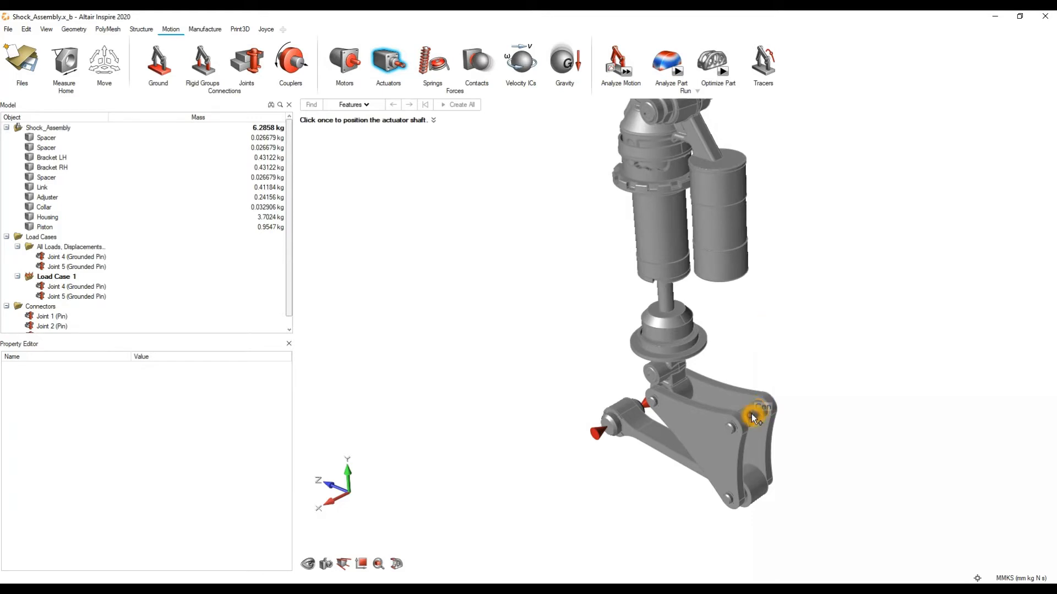
scroll(752, 413, "up", 2)
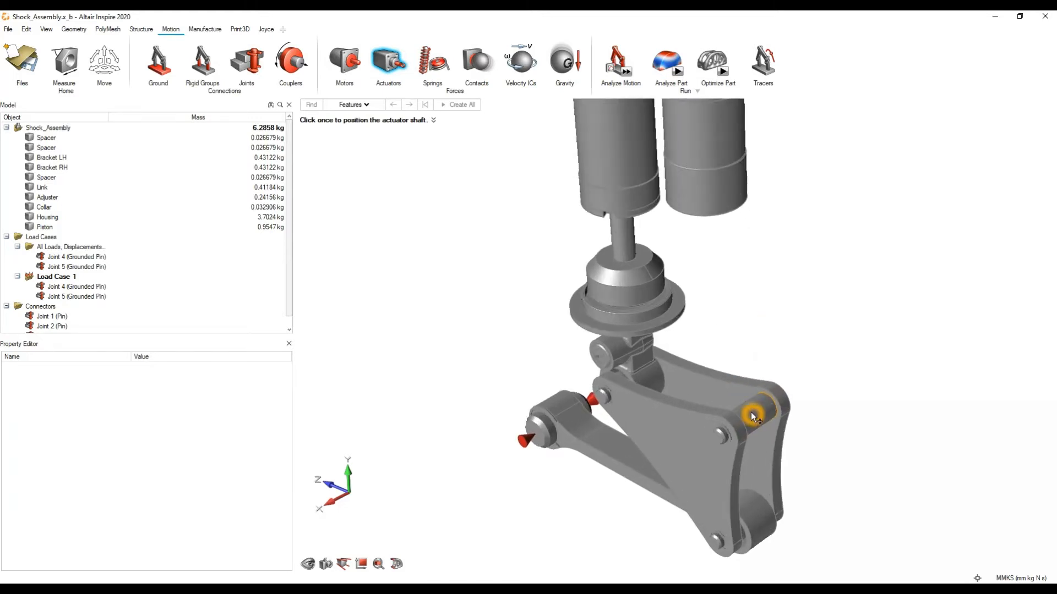
scroll(751, 412, "up", 2)
right_click_drag(751, 412, 776, 415)
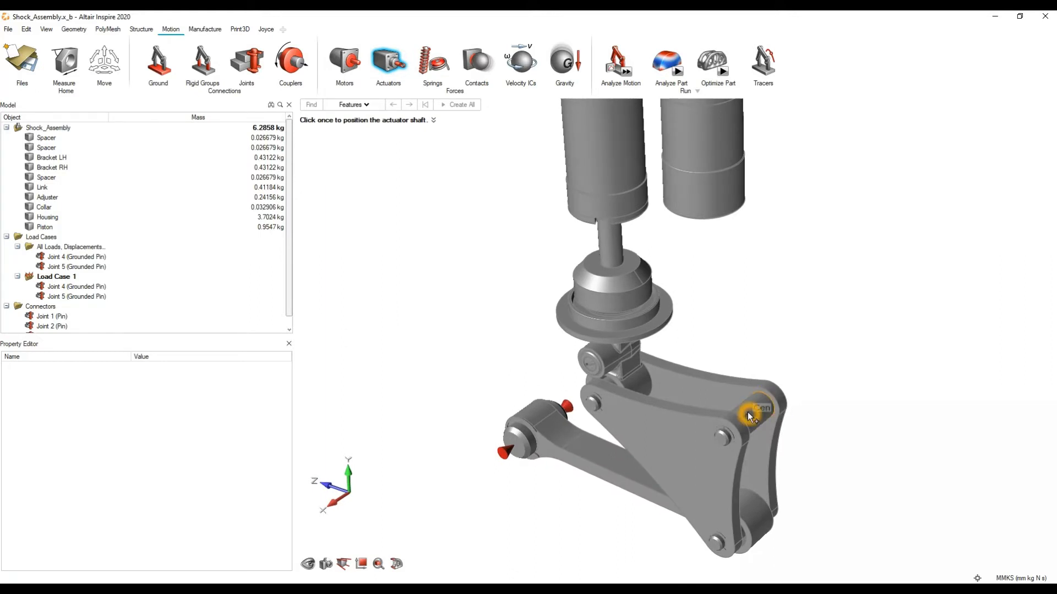
left_click(748, 413)
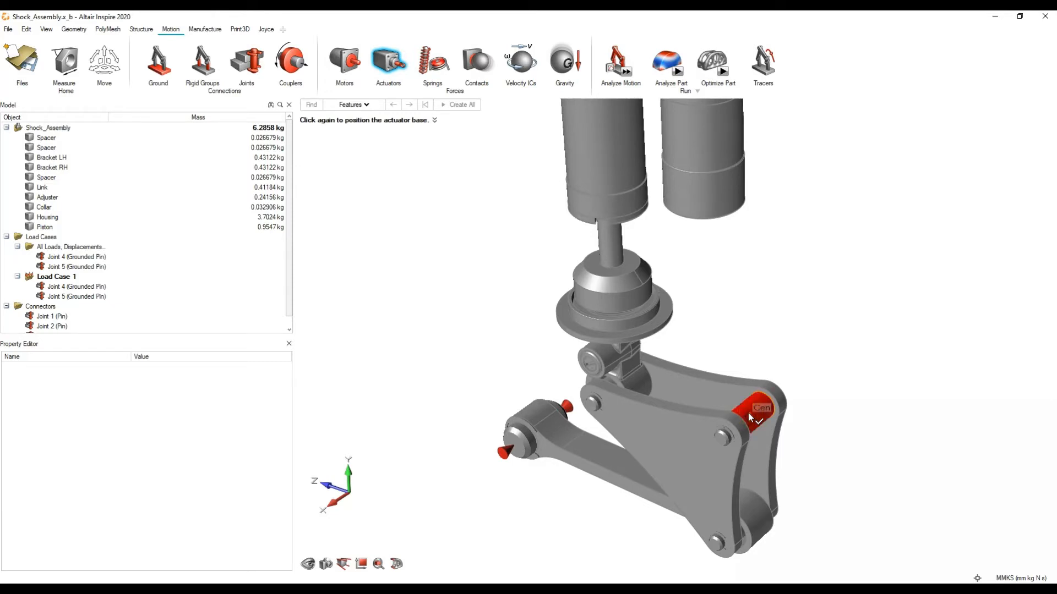
left_click(748, 413)
right_click_drag(748, 412, 782, 404)
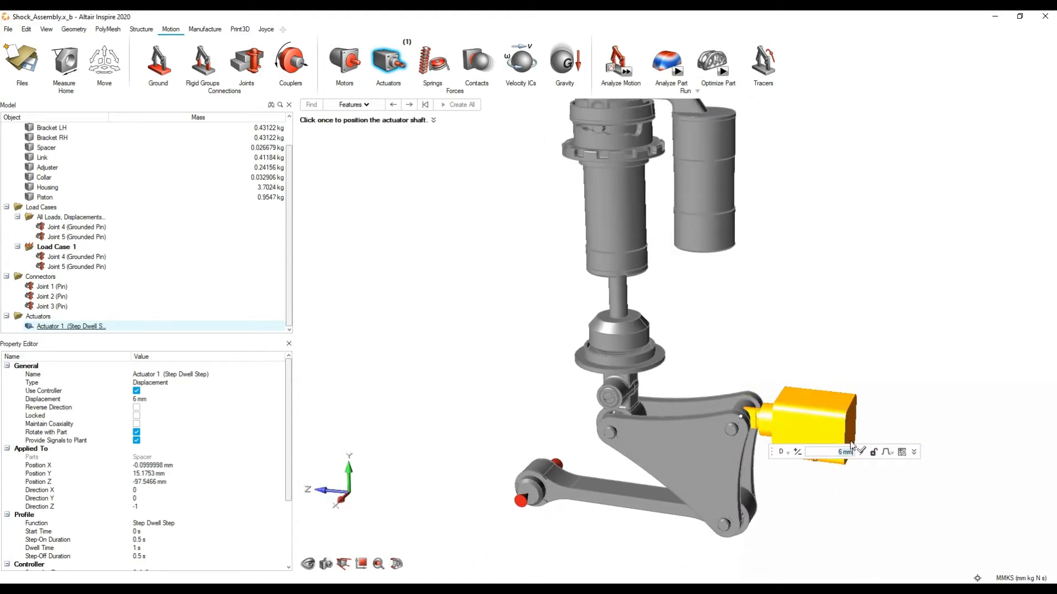
Rotate the actuator 60 degrees about X with the Move tool
left_click(915, 455)
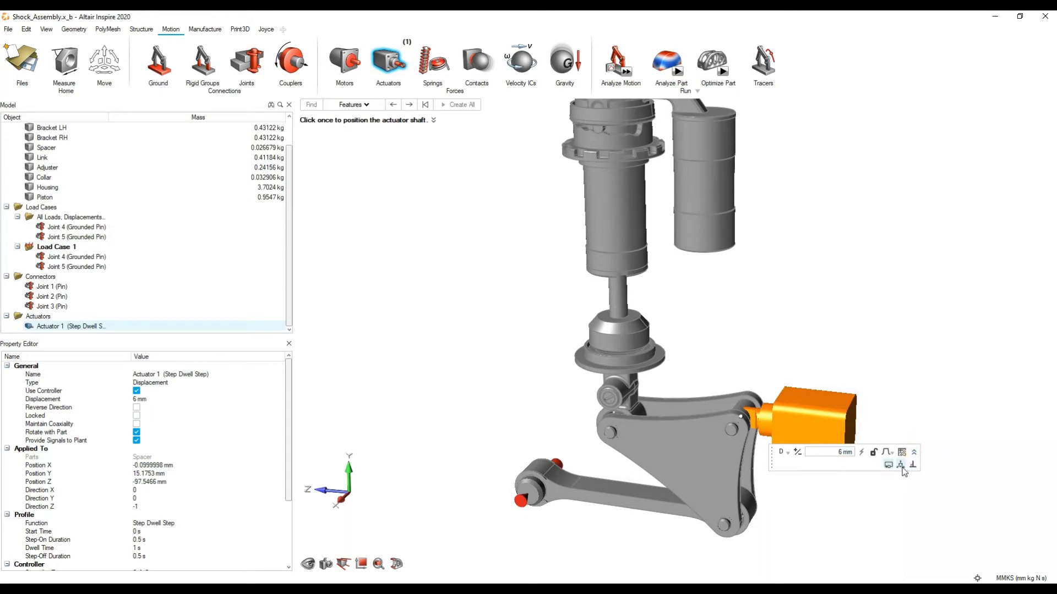
left_click(903, 469)
left_click(773, 448)
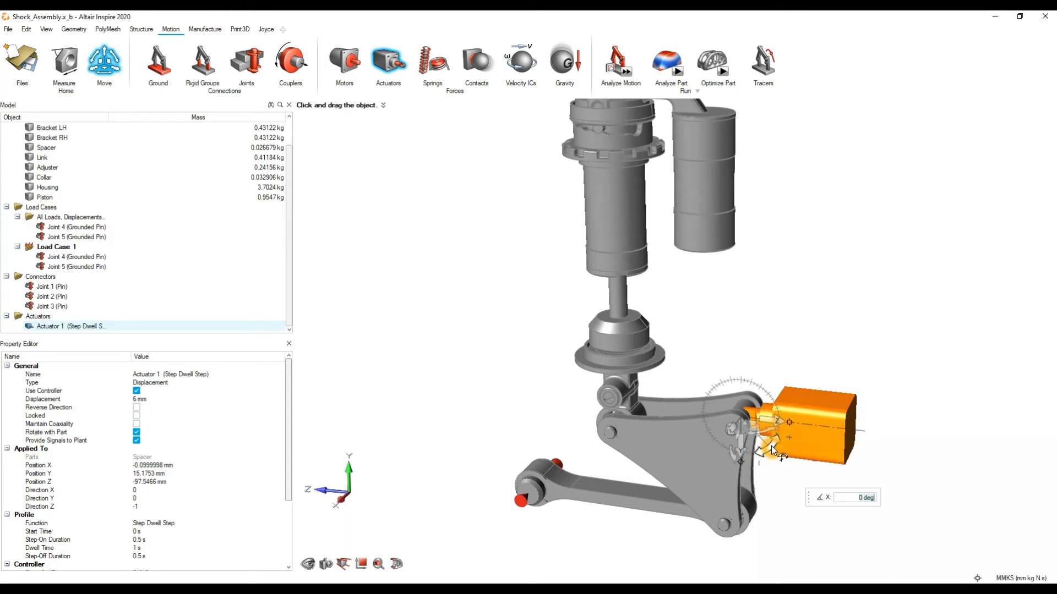
middle_click_drag(718, 466, 722, 481)
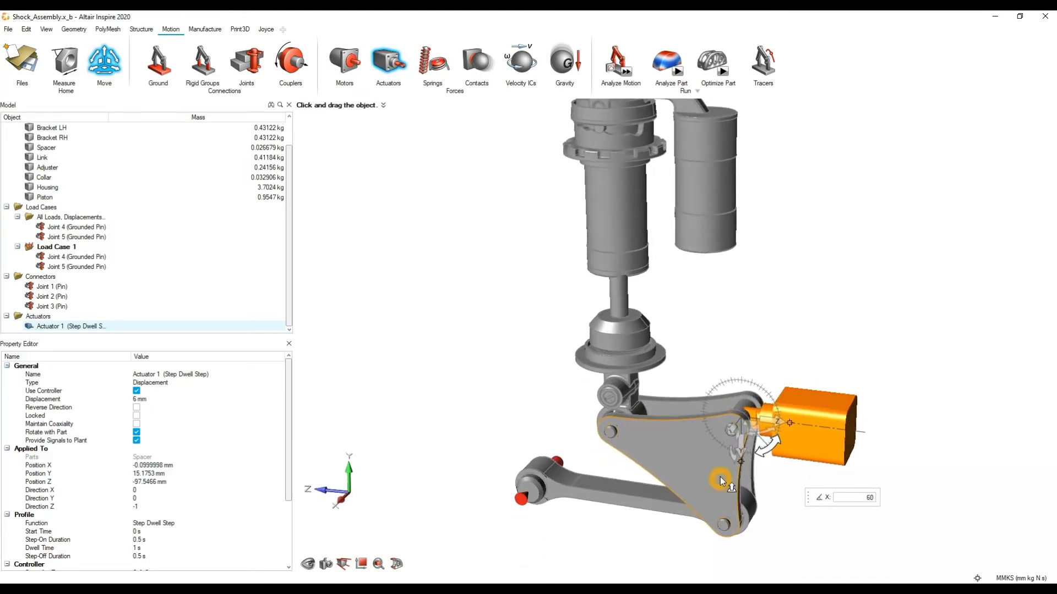
key("Return")
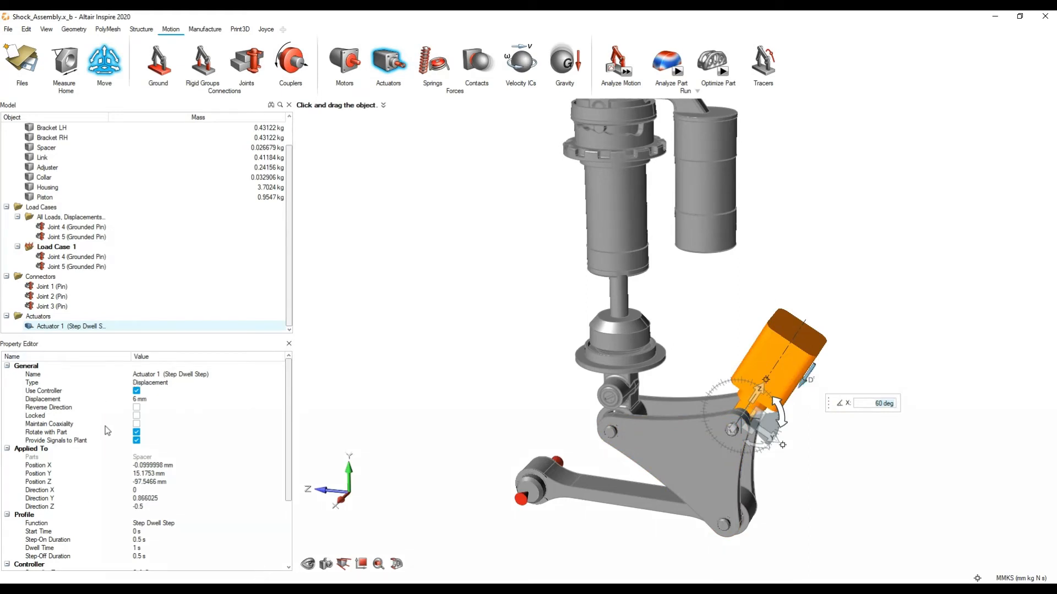
Enable Maintain Coaxiality for Actuator 1 and finish moving it
left_click(138, 431)
left_click(138, 427)
left_click(137, 425)
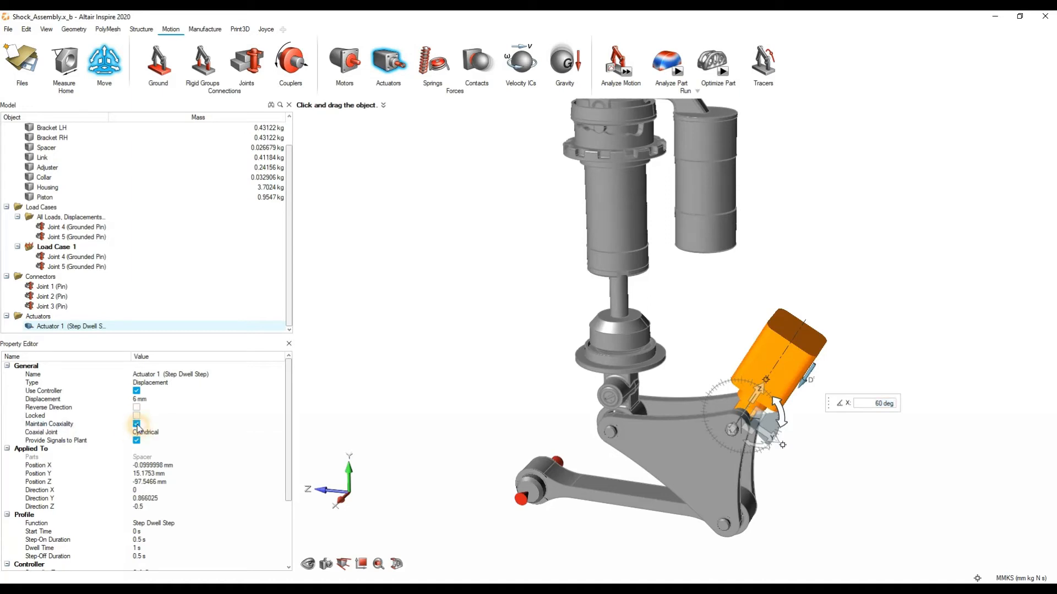
left_click(902, 432)
left_click(824, 419)
left_click(814, 414)
right_click(814, 417)
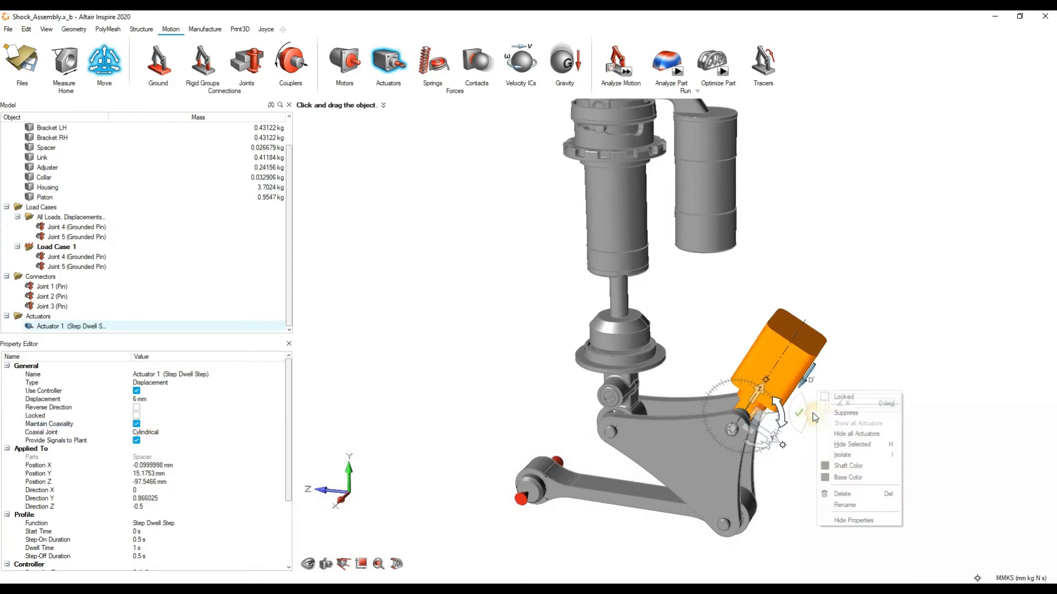
left_click(812, 414)
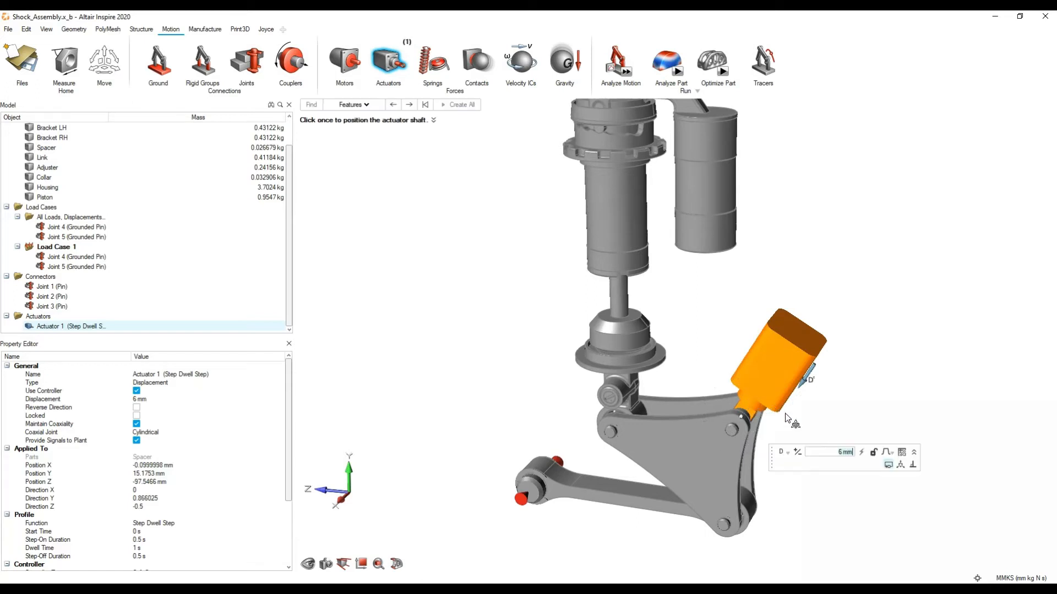
Examine the actuator's displacement value, its direction and the available motion types, keeping D (displacement) as the type
left_click(824, 456)
left_click(820, 453)
left_click(832, 458)
left_click(825, 467)
left_click(832, 477)
left_click(768, 391)
scroll(744, 408, "up", 2)
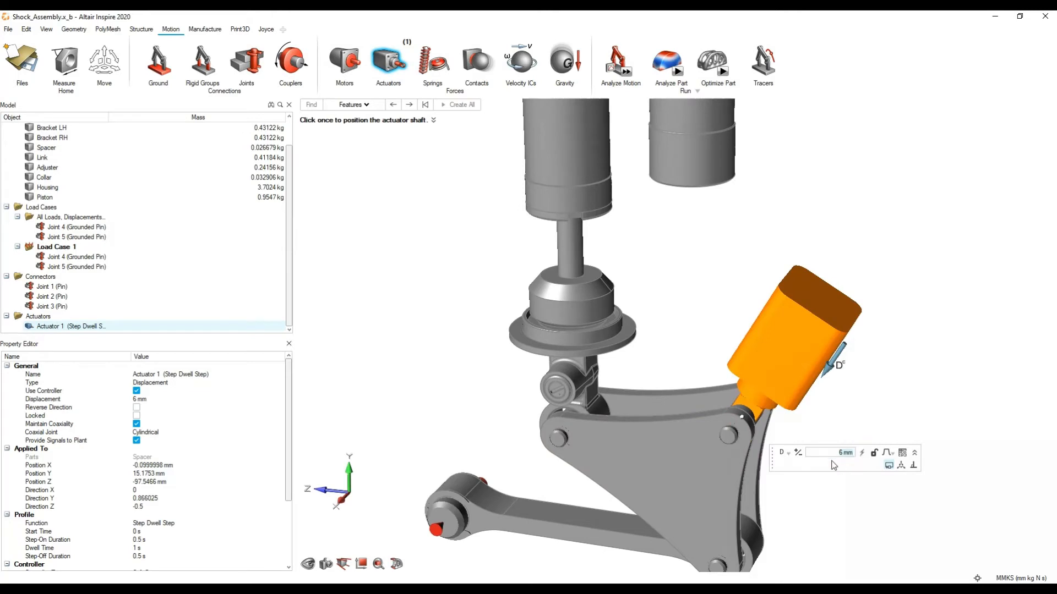
left_click(785, 453)
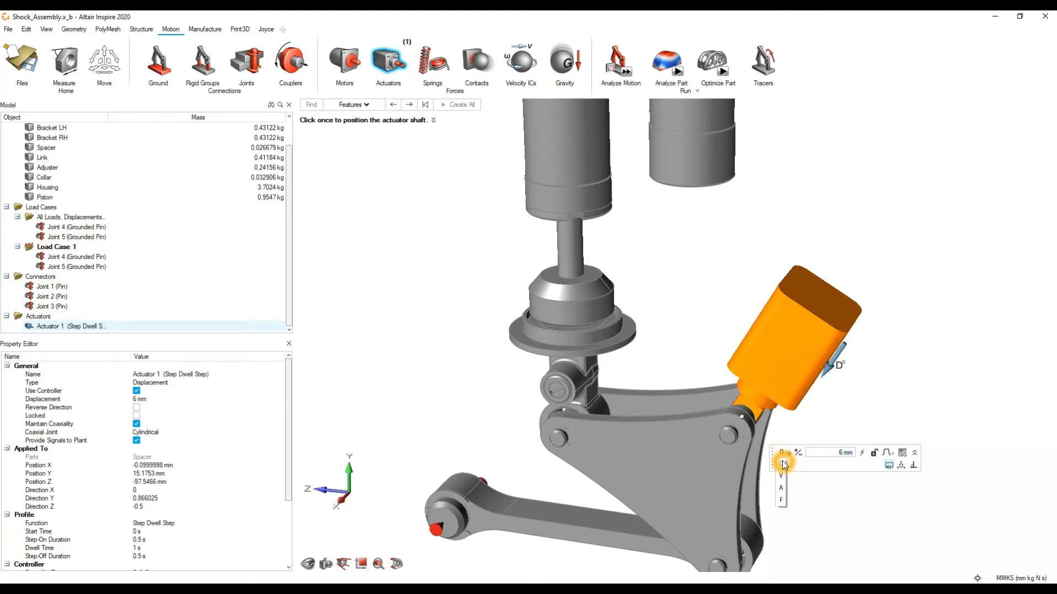
left_click(855, 465)
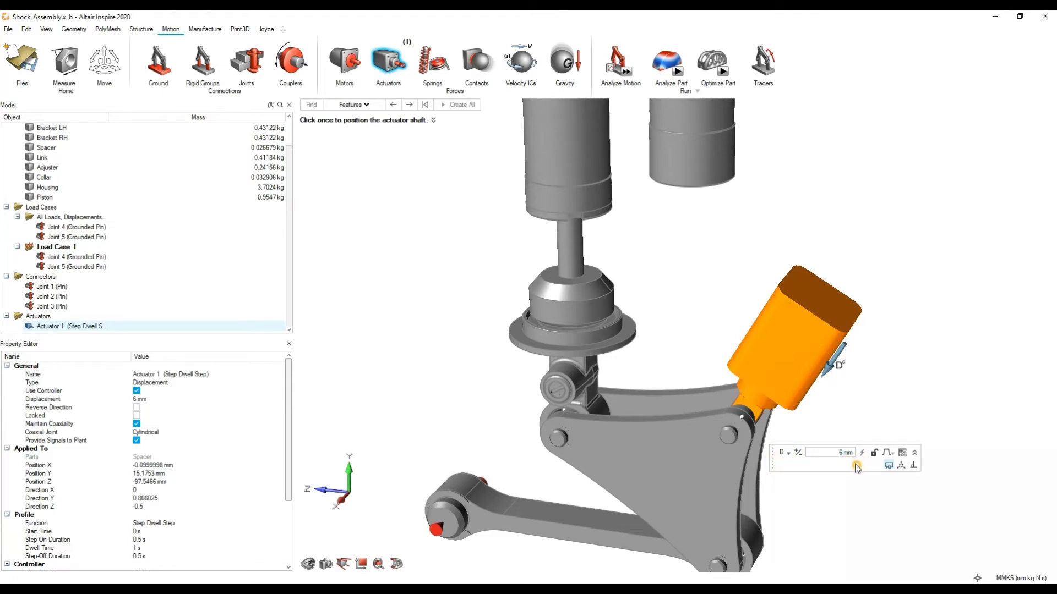
Open Actuator 1's profile editor and set the displacement function to Table
left_click(904, 454)
left_click(903, 453)
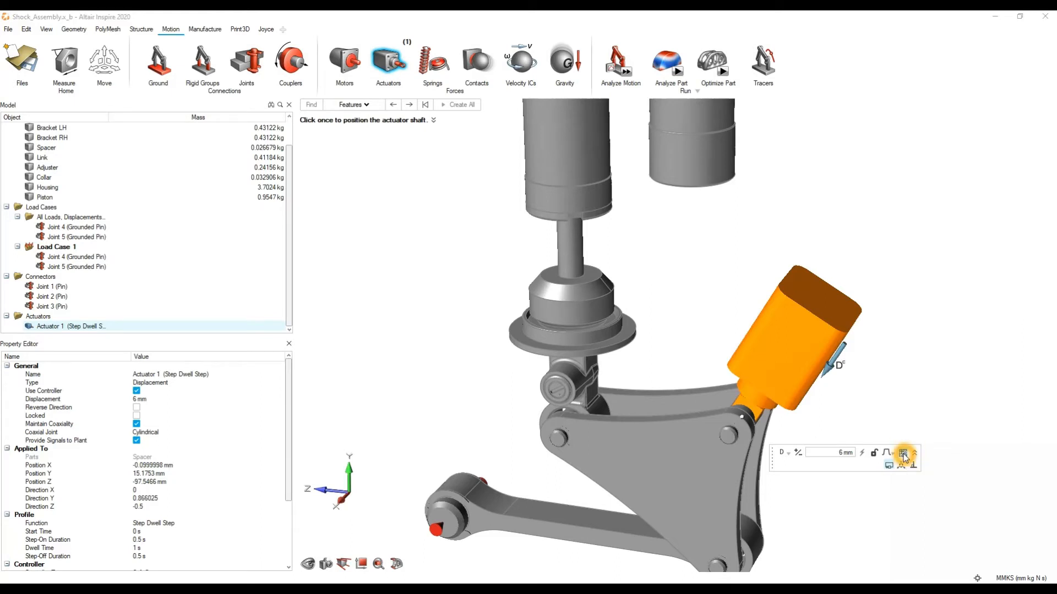
left_click_drag(841, 217, 640, 259)
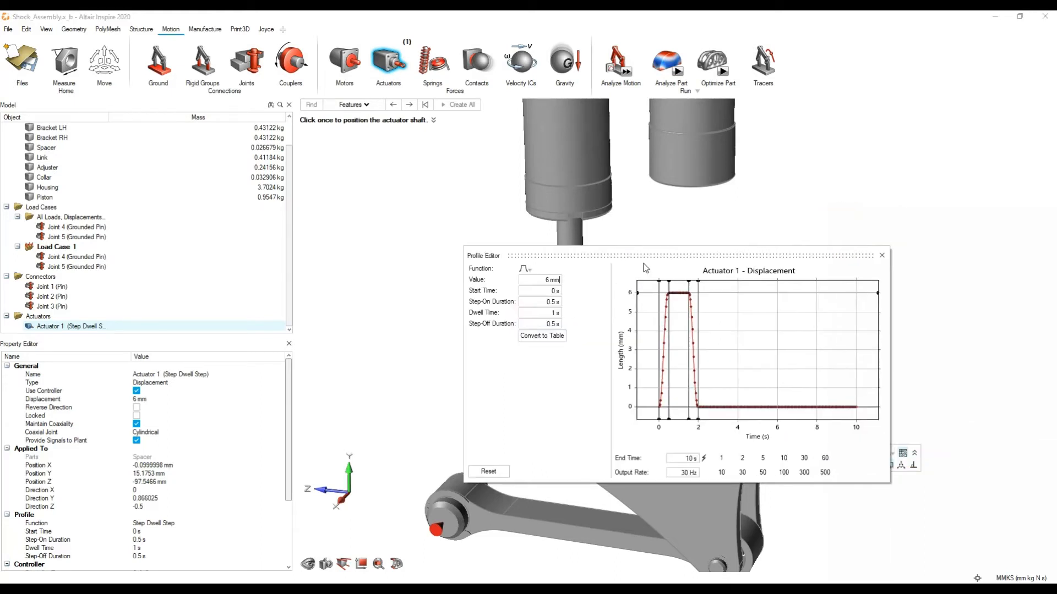
left_click(526, 271)
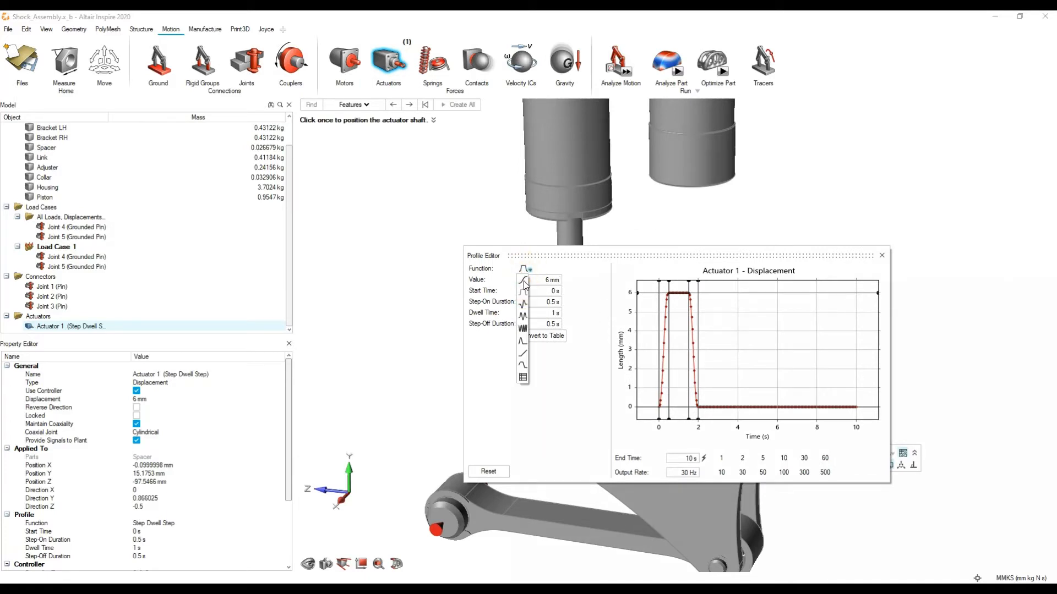
left_click(524, 283)
left_click(523, 348)
left_click(523, 378)
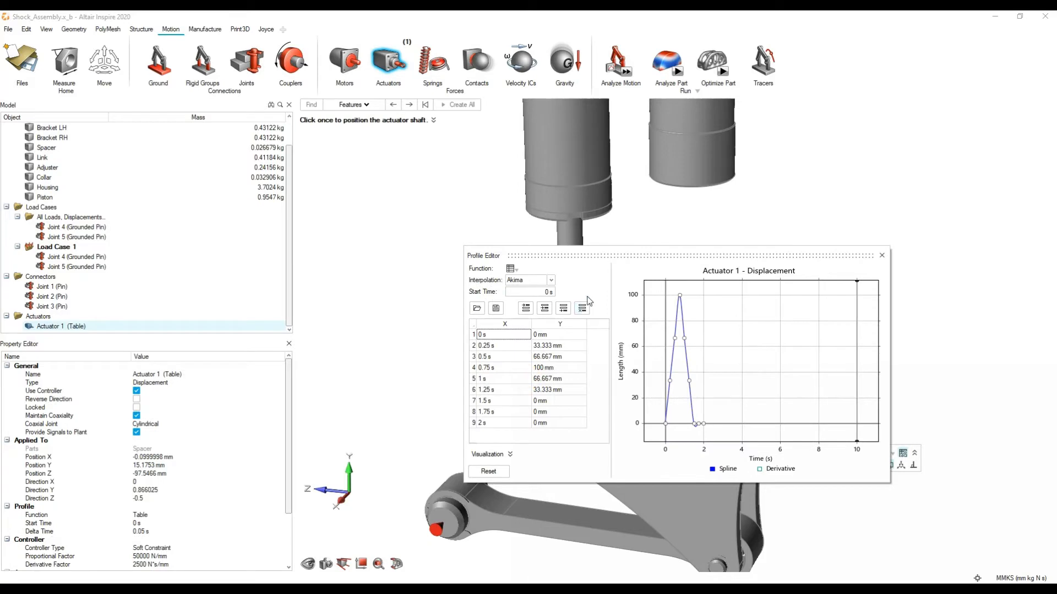
left_click(588, 296)
left_click(477, 311)
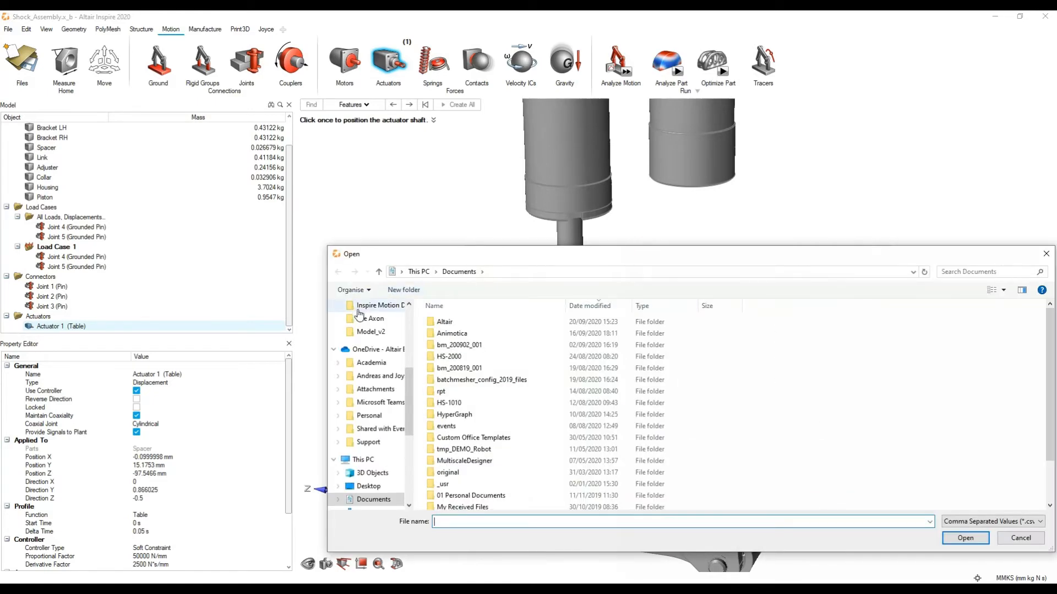
scroll(372, 325, "up", 3)
left_click(349, 332)
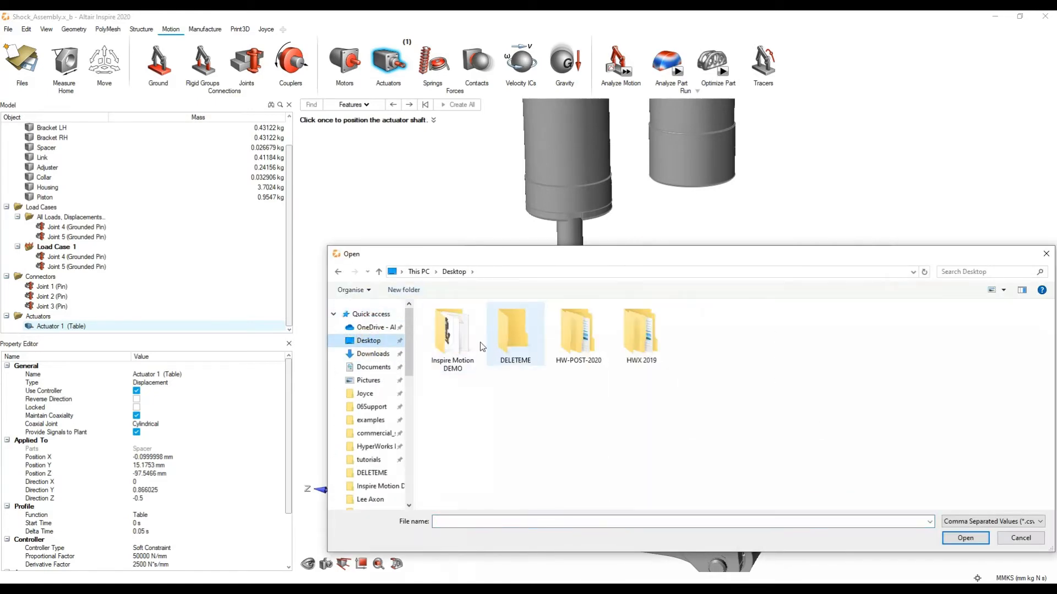
double_click(448, 331)
left_click(492, 348)
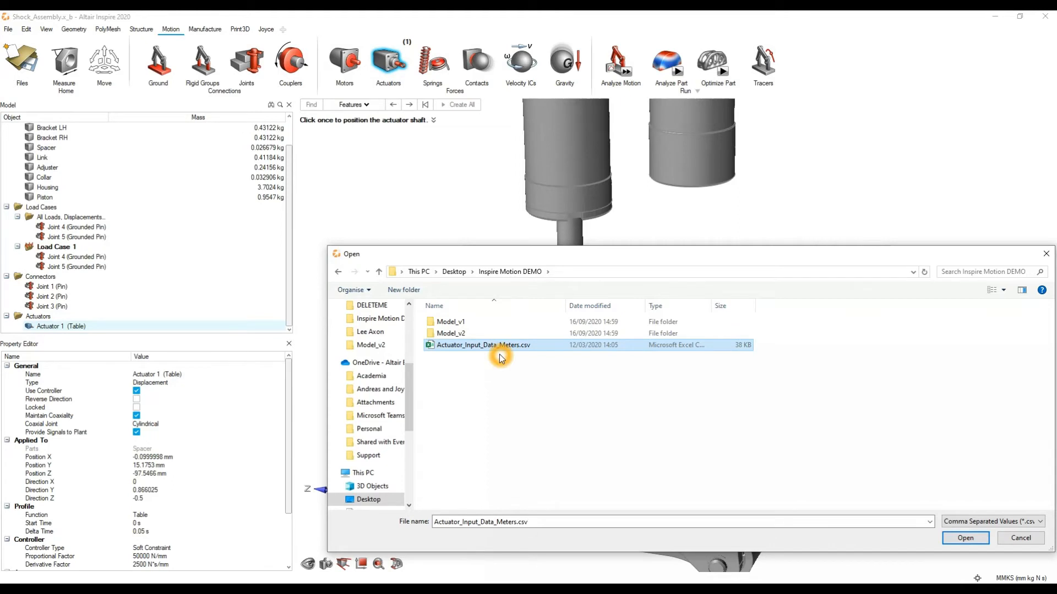
left_click(1030, 539)
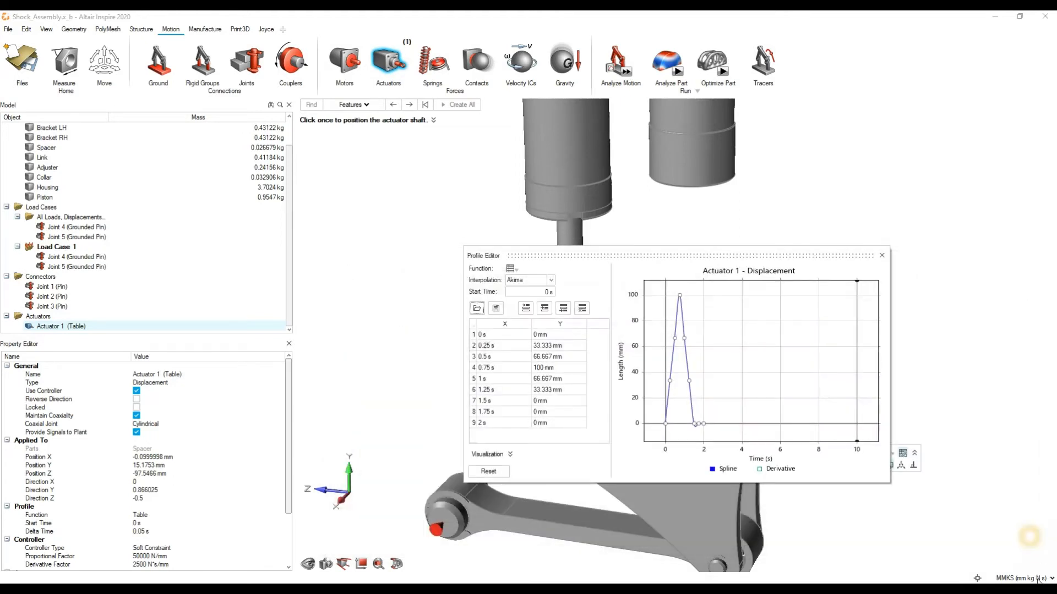
Switch the model units to MKS (m kg N s) and load Actuator_Input_Data_Meters.csv from the desktop's Inspire Motion DEMO folder into the profile table
left_click(1021, 577)
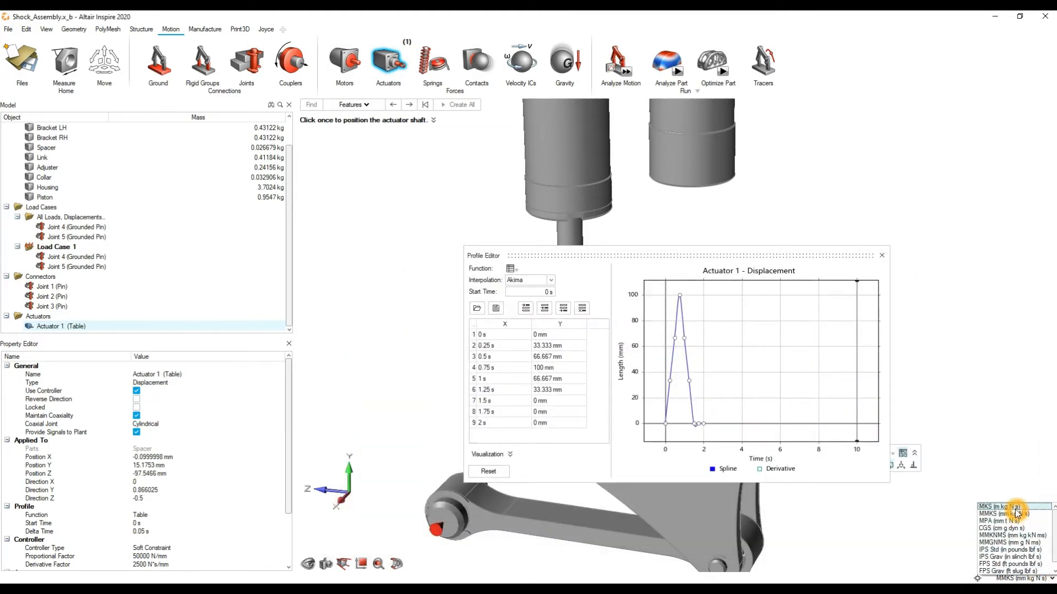
left_click(1012, 507)
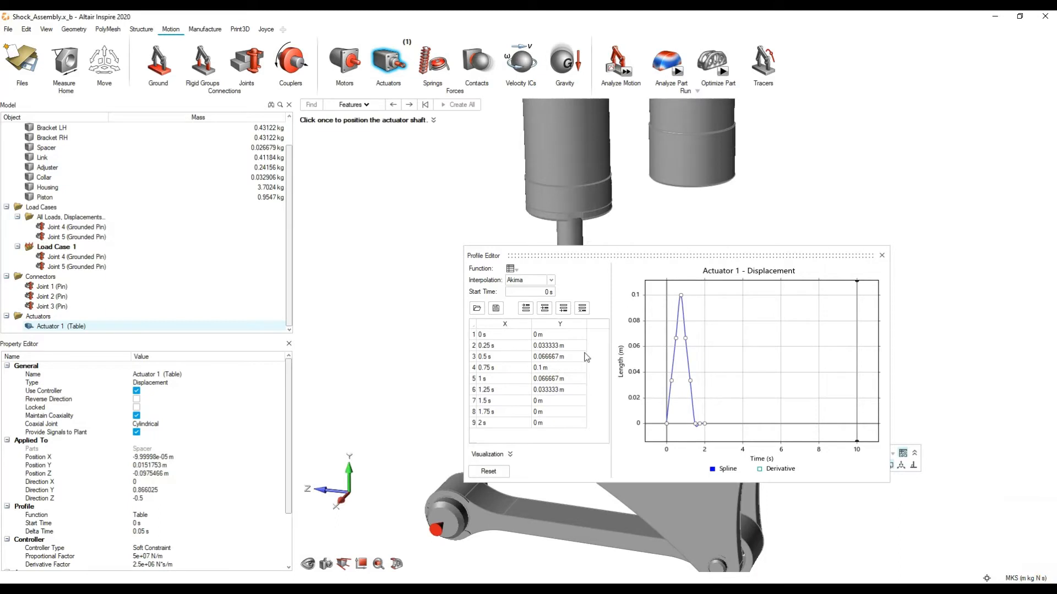
left_click(477, 308)
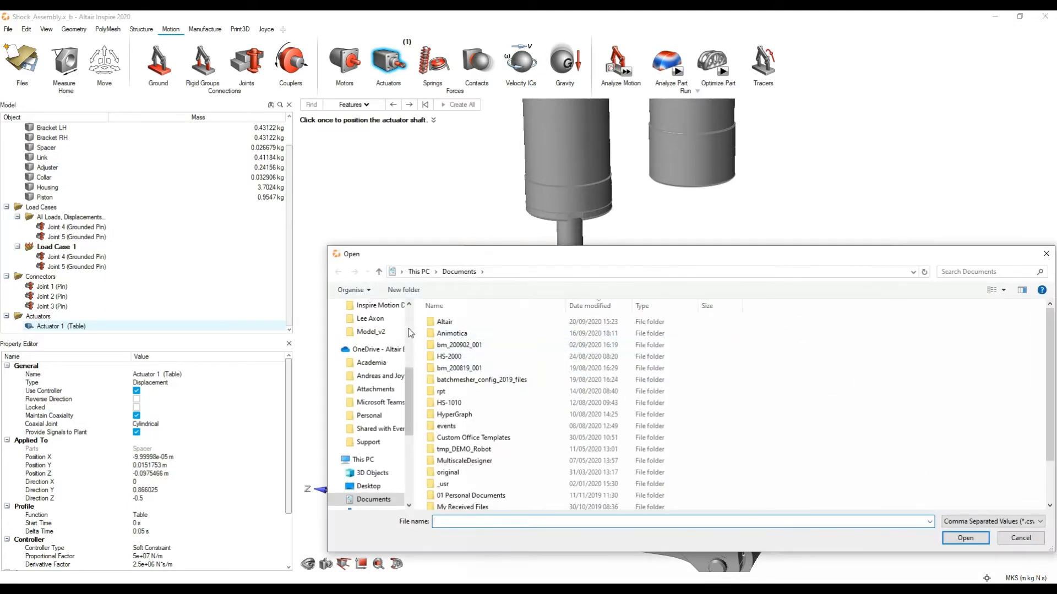
scroll(374, 352, "up", 5)
left_click(368, 341)
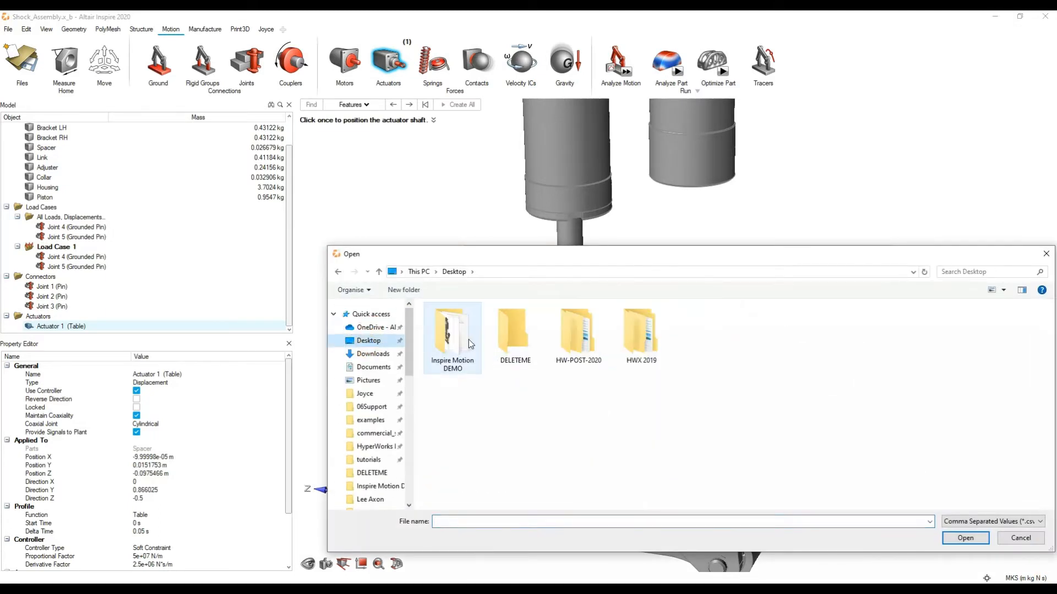
double_click(468, 339)
double_click(480, 344)
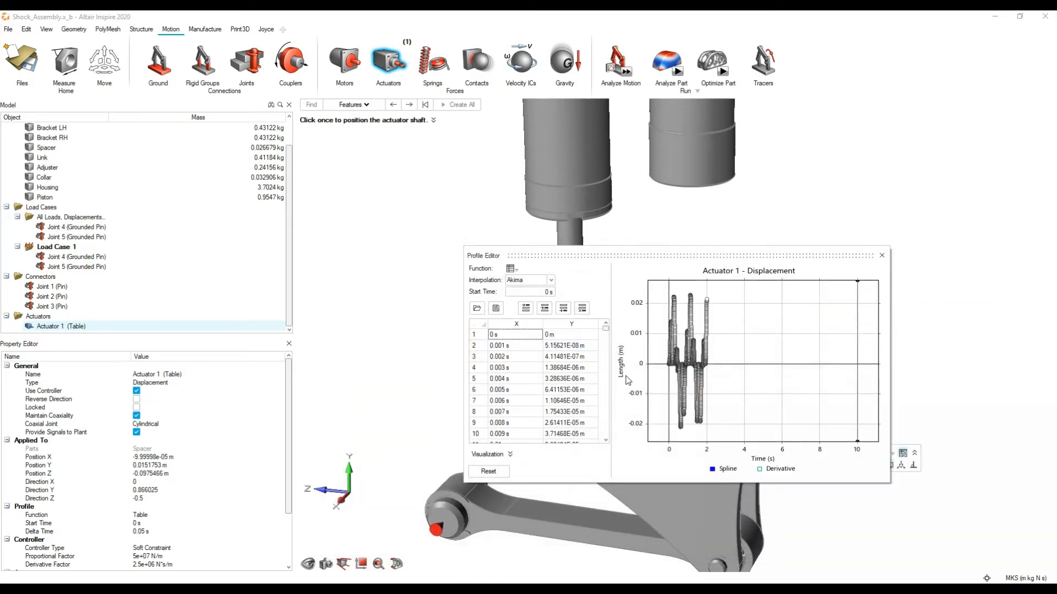
Set the model units back to MMKS (mm kg N s), review the imported displacement table and close the profile editor
scroll(550, 364, "down", 20)
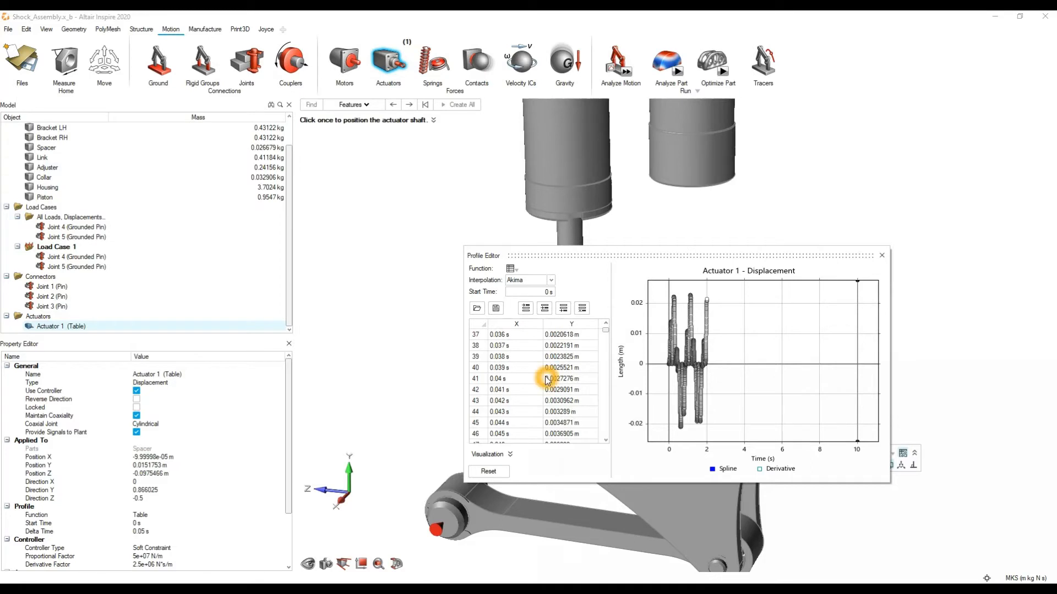
left_click_drag(605, 333, 598, 312)
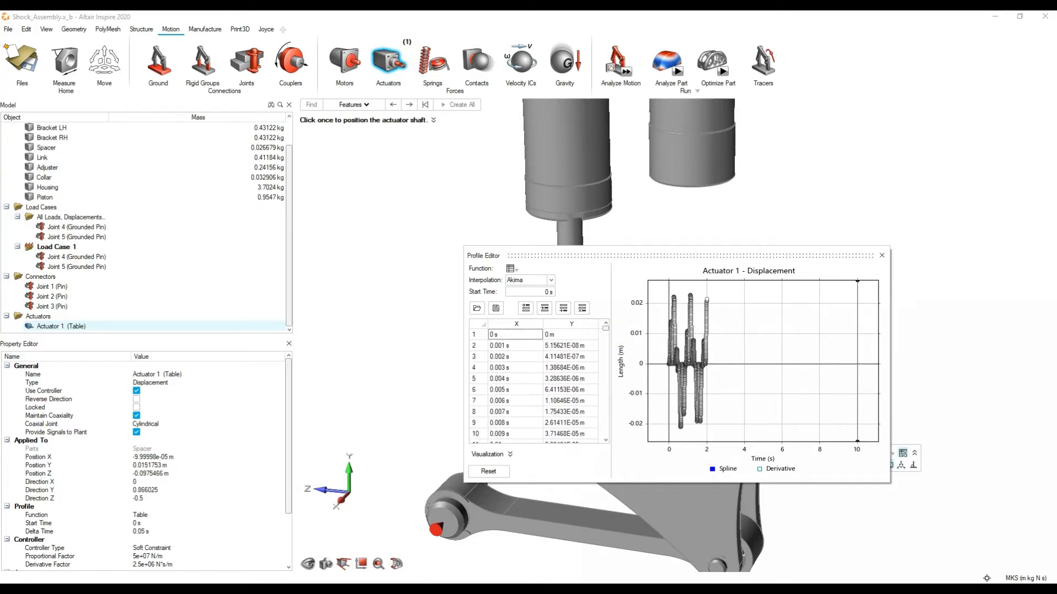
left_click(1023, 580)
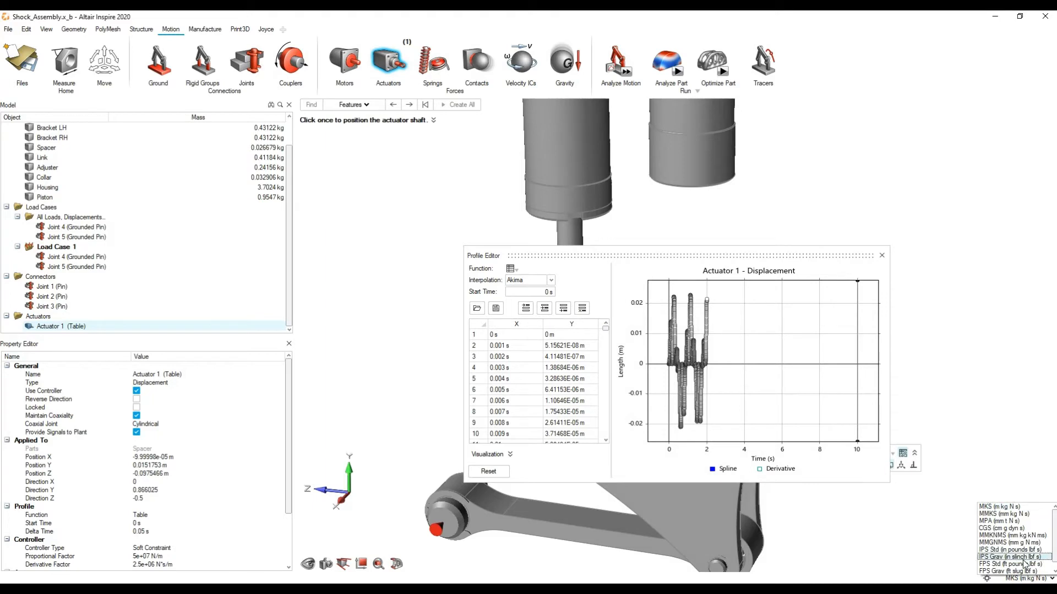
left_click(1012, 517)
scroll(569, 370, "down", 20)
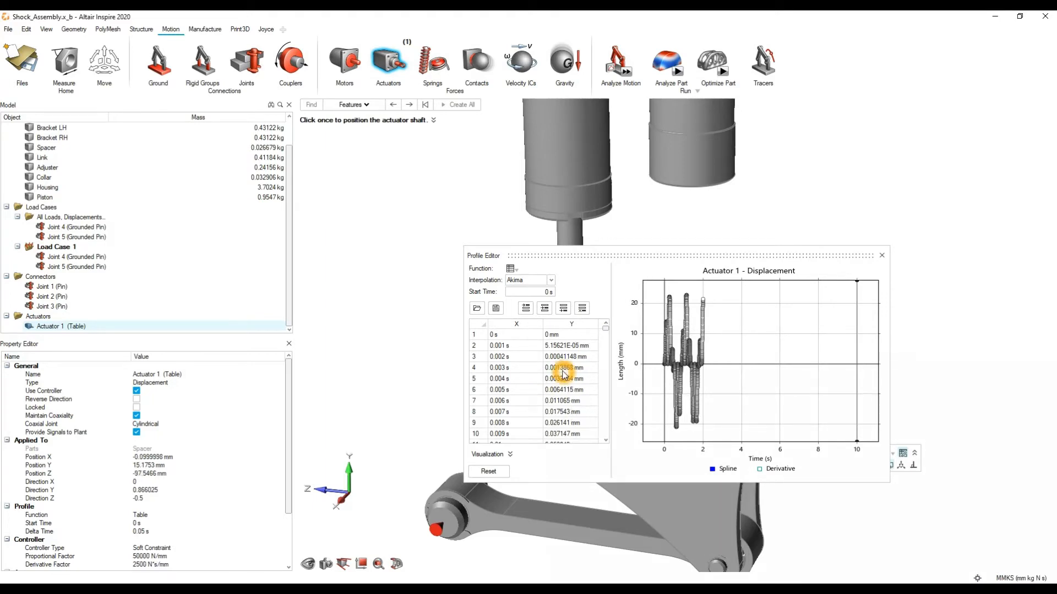
scroll(562, 388, "down", 8)
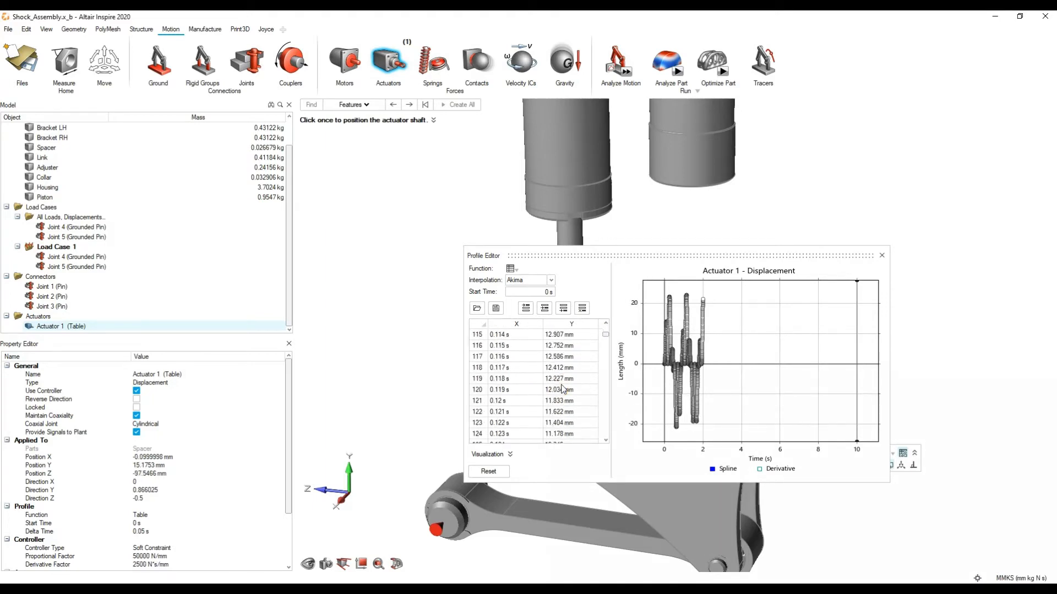
scroll(562, 389, "up", 20)
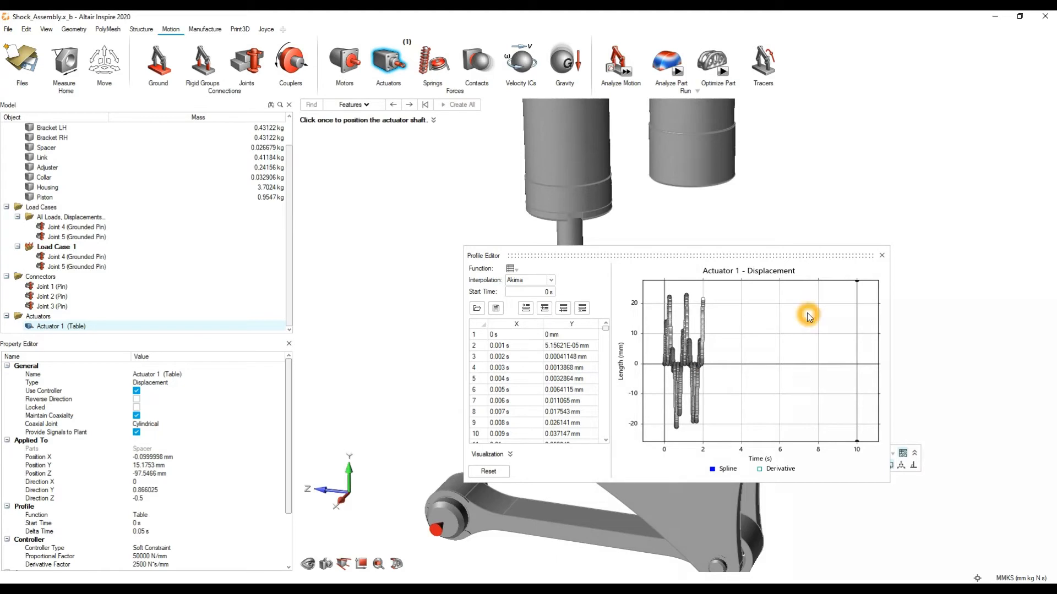
left_click(881, 256)
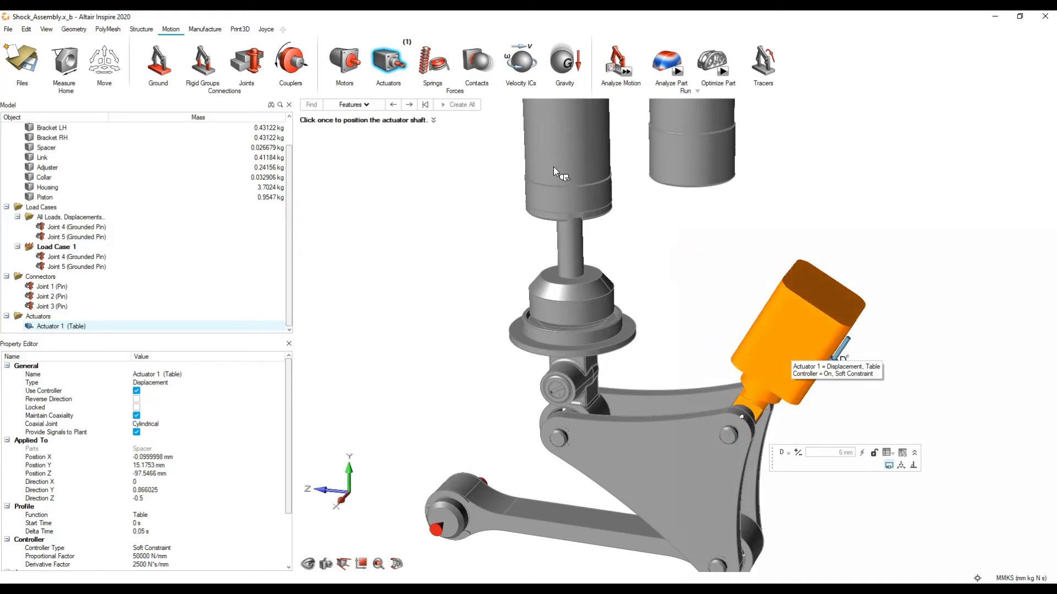
Finish the actuator definition, run the motion analysis and stop it before the full 10 s simulation completes
scroll(700, 268, "down", 5)
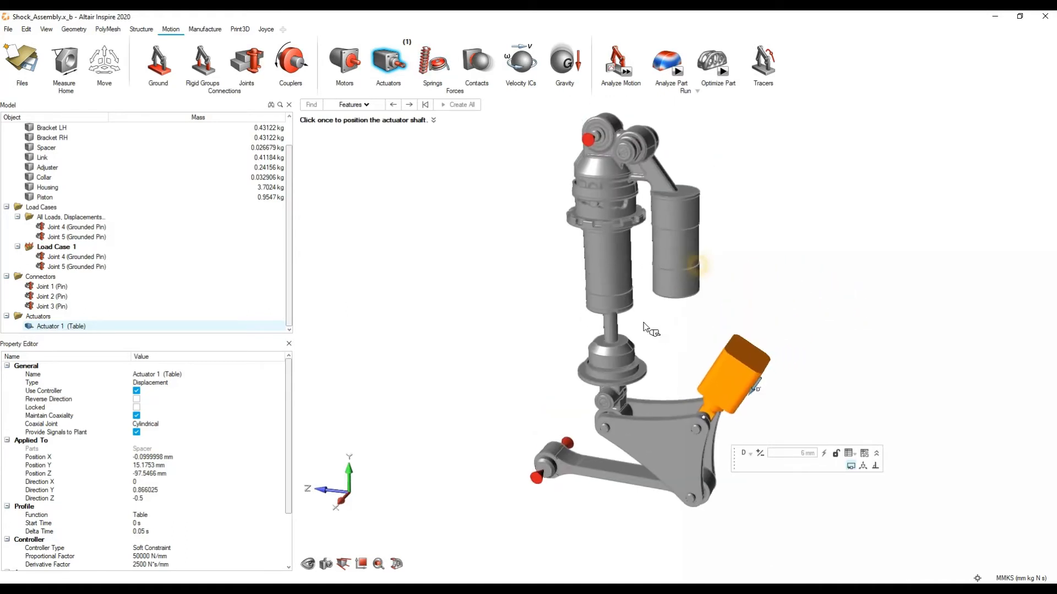
scroll(651, 319, "up", 2)
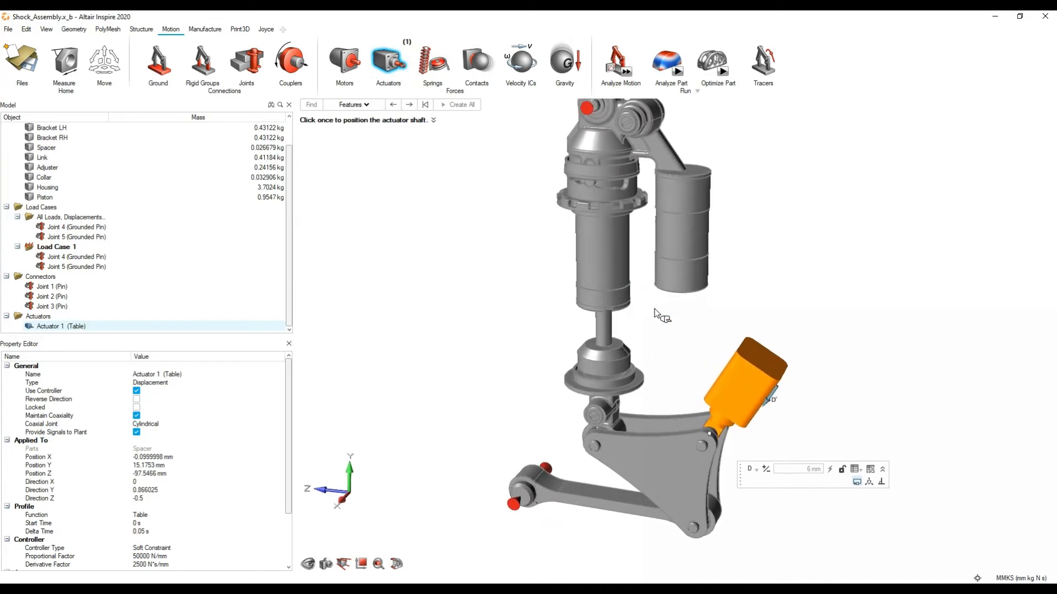
right_click(867, 388)
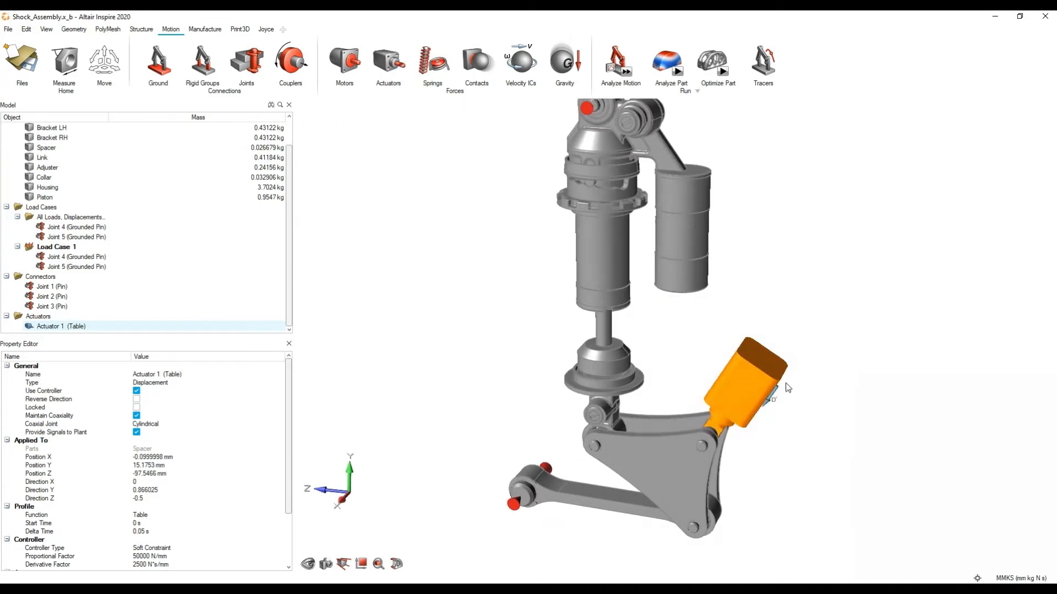
left_click(627, 73)
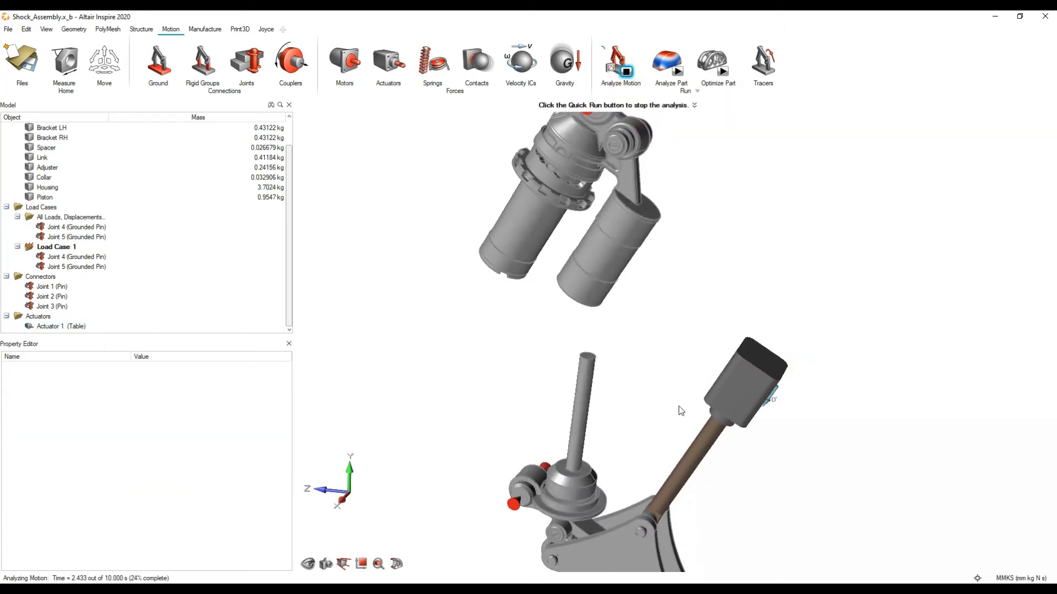
left_click(626, 72)
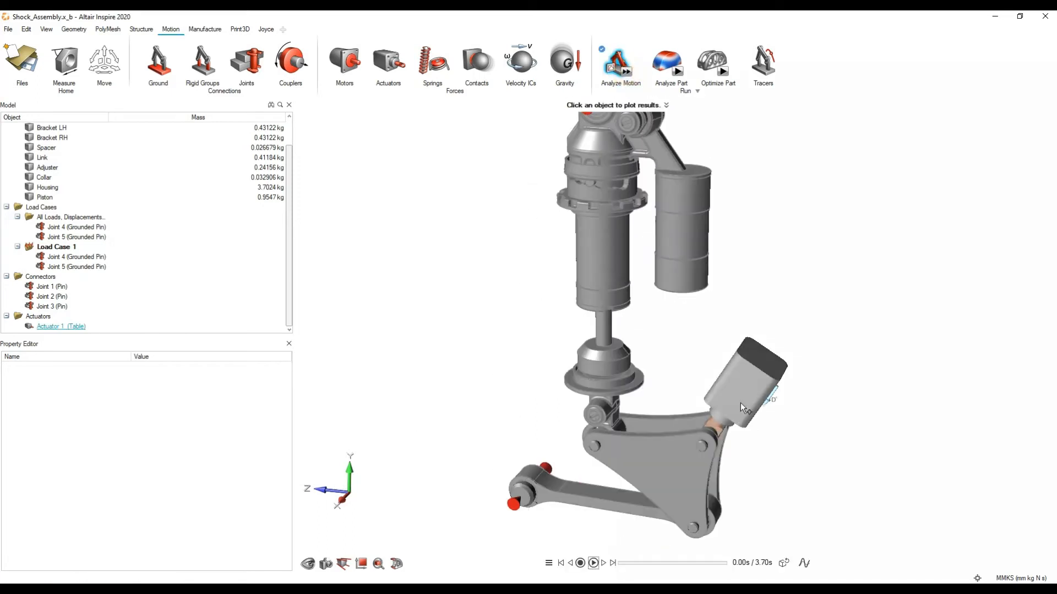
scroll(737, 385, "up", 3)
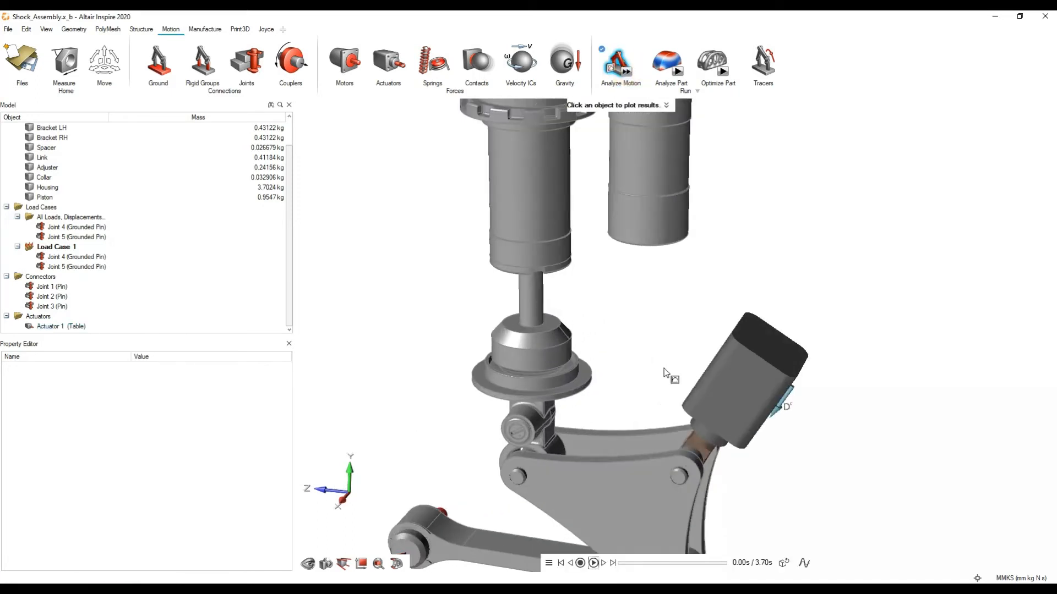
scroll(642, 341, "down", 3)
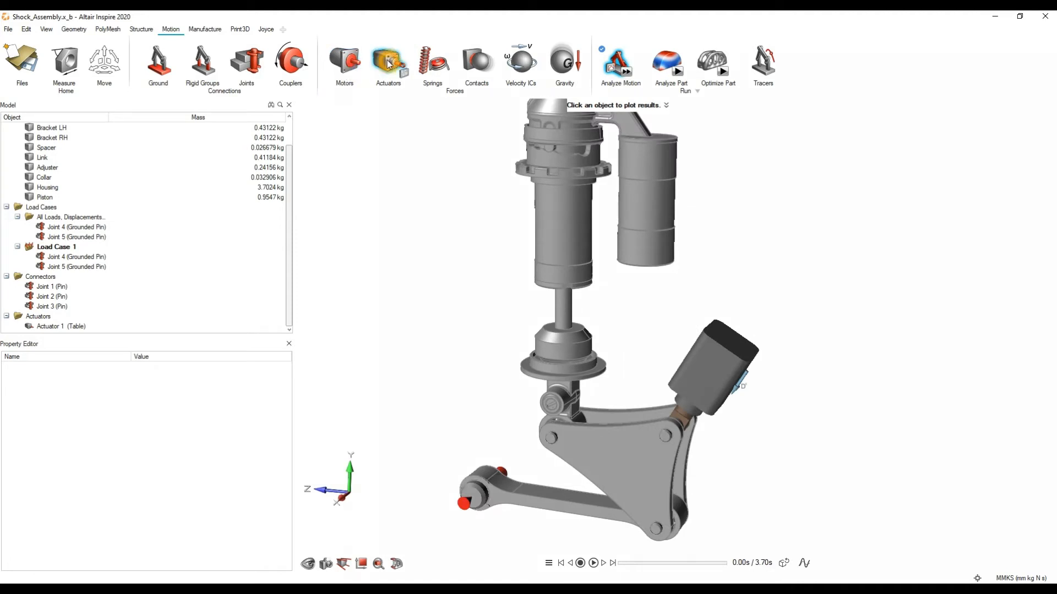
left_click(425, 71)
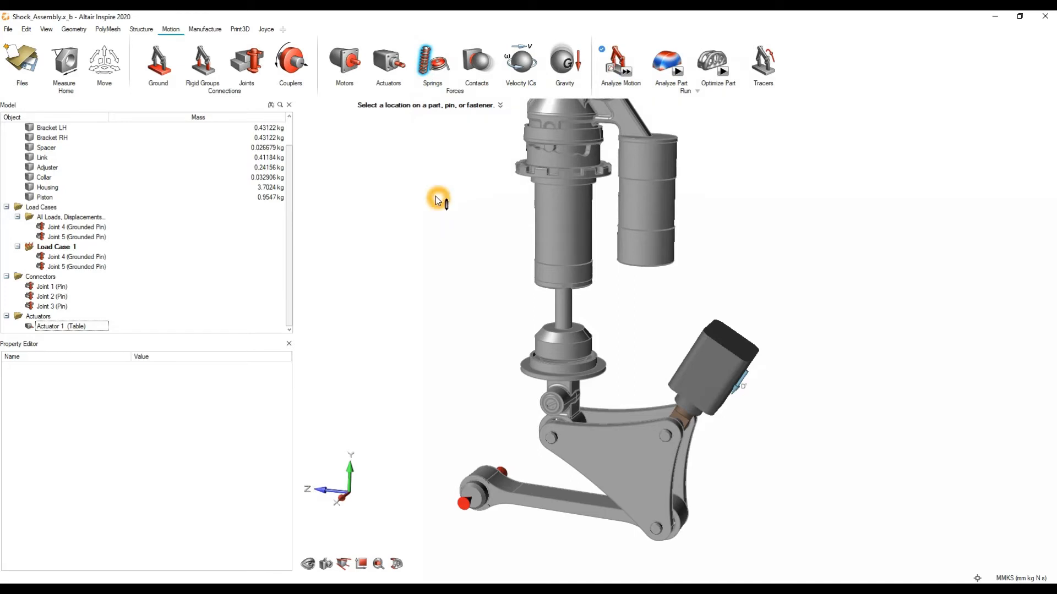
scroll(435, 198, "up", 5)
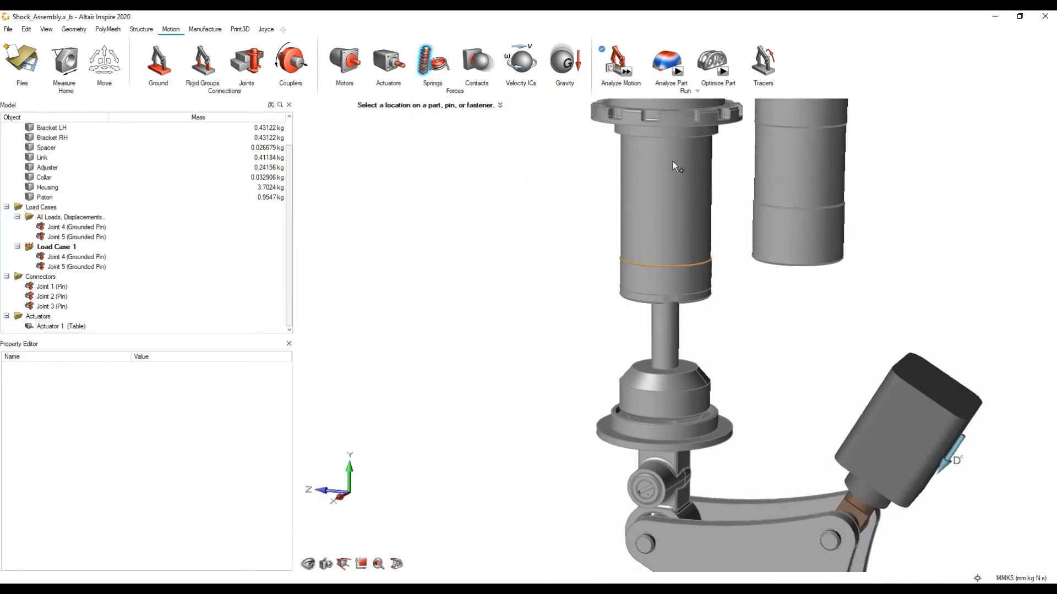
right_click_drag(524, 248, 483, 361)
right_click(475, 348)
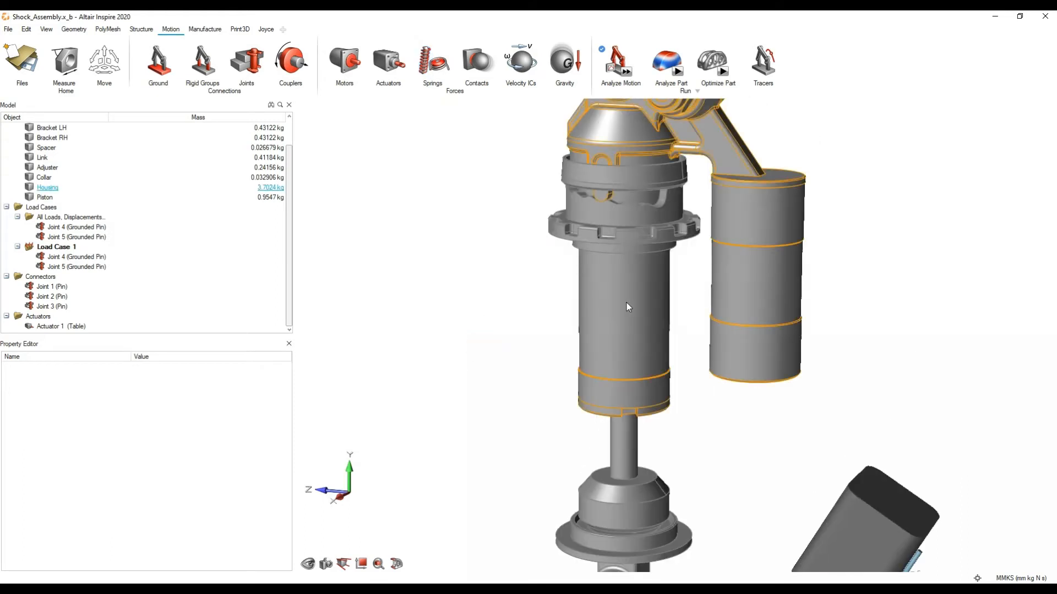
Hide the Housing part to expose the piston rod and the underside of the collar
left_click(626, 302)
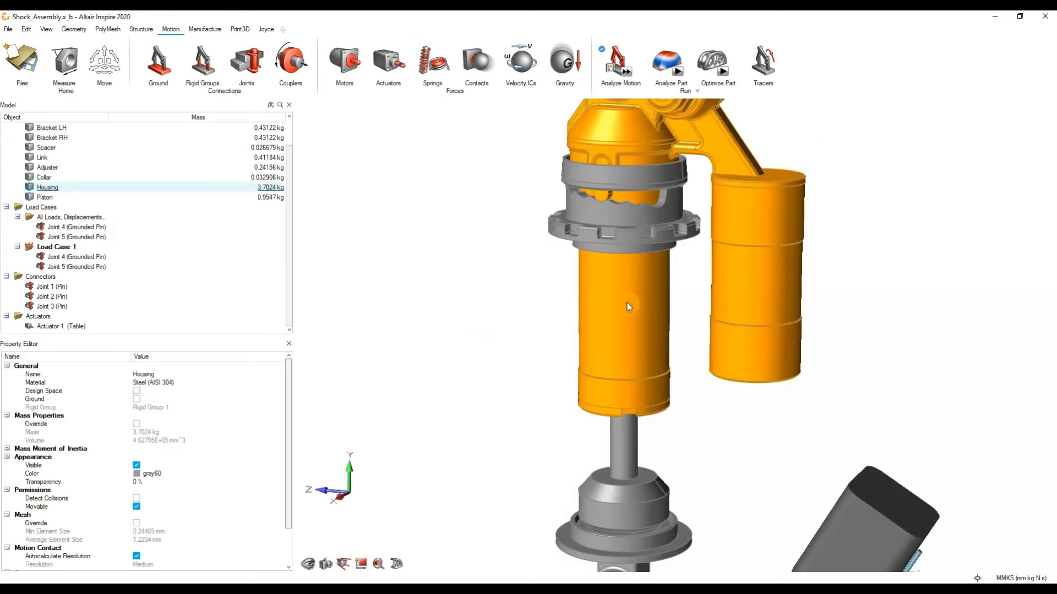
key("h")
middle_click_drag(678, 335, 675, 270)
scroll(614, 273, "up", 4)
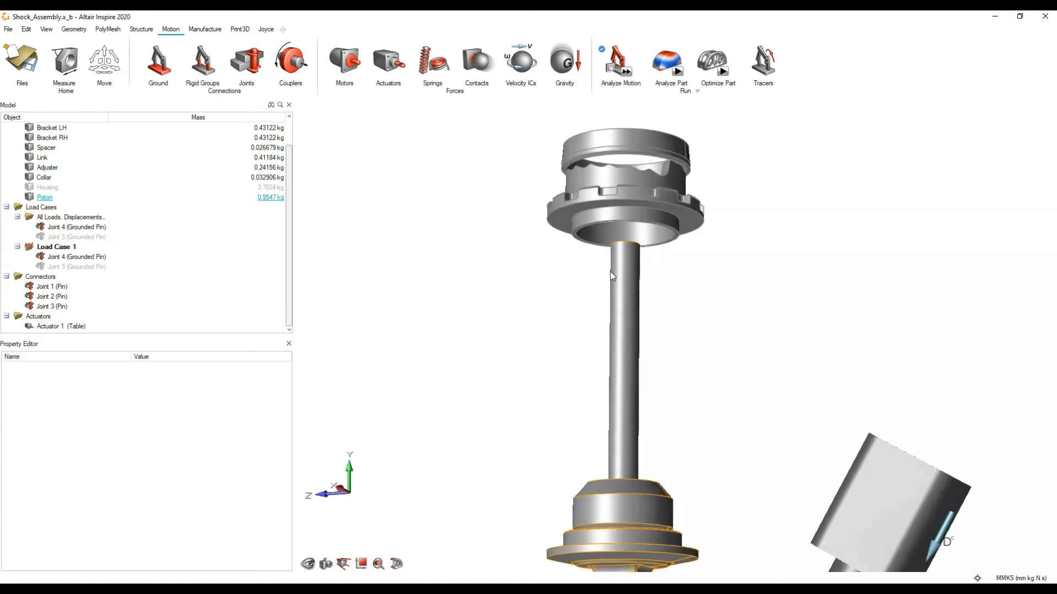
right_click_drag(563, 329, 510, 284)
key("a")
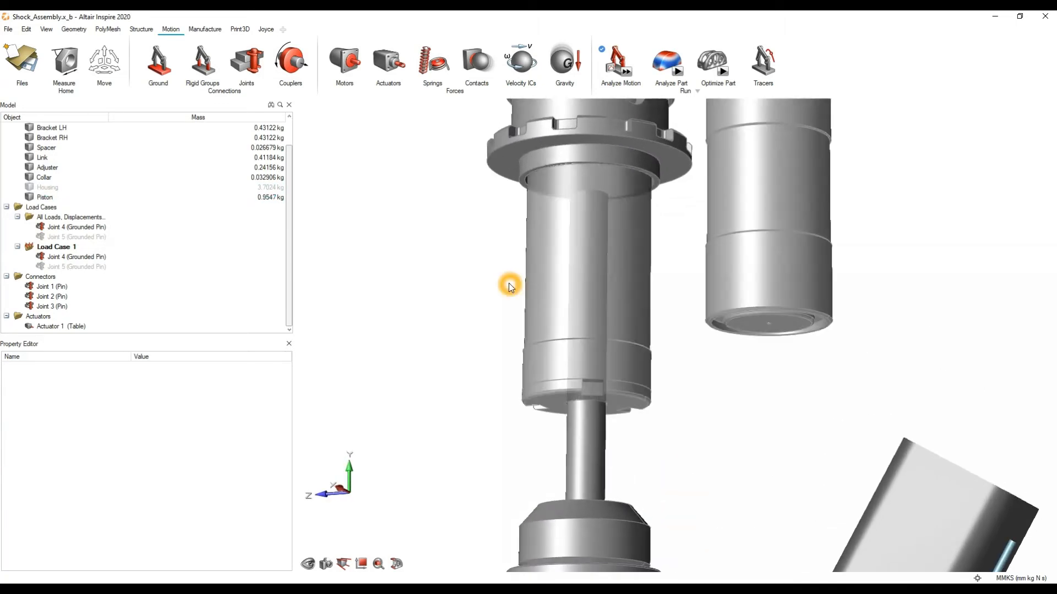
left_click(545, 289)
key("h")
middle_click_drag(619, 285, 703, 260)
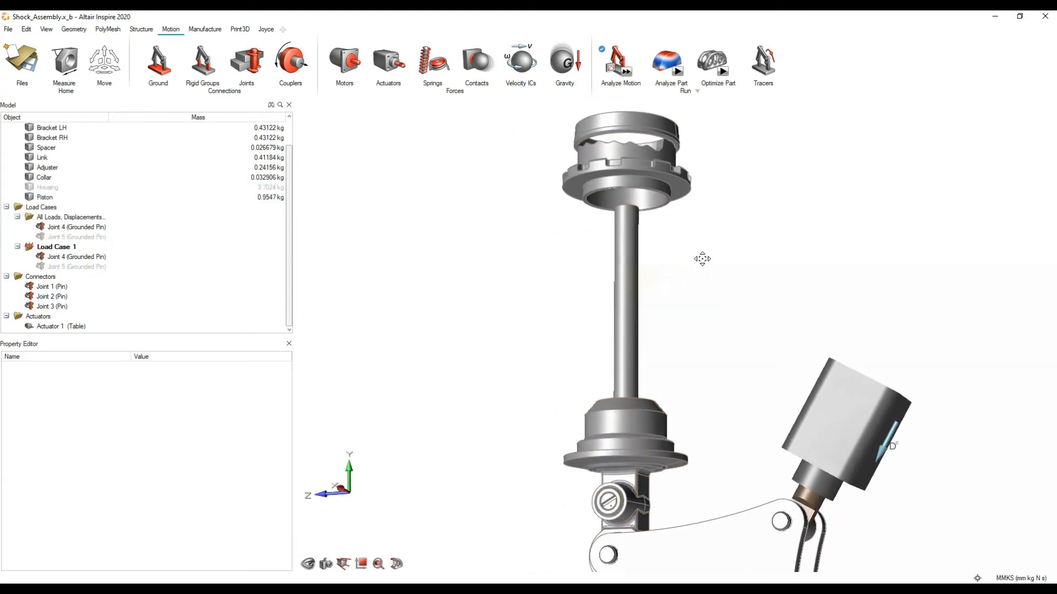
Create a coil spring between the piston's lower cylindrical seat and the inner cylindrical face of the adjuster
left_click(432, 72)
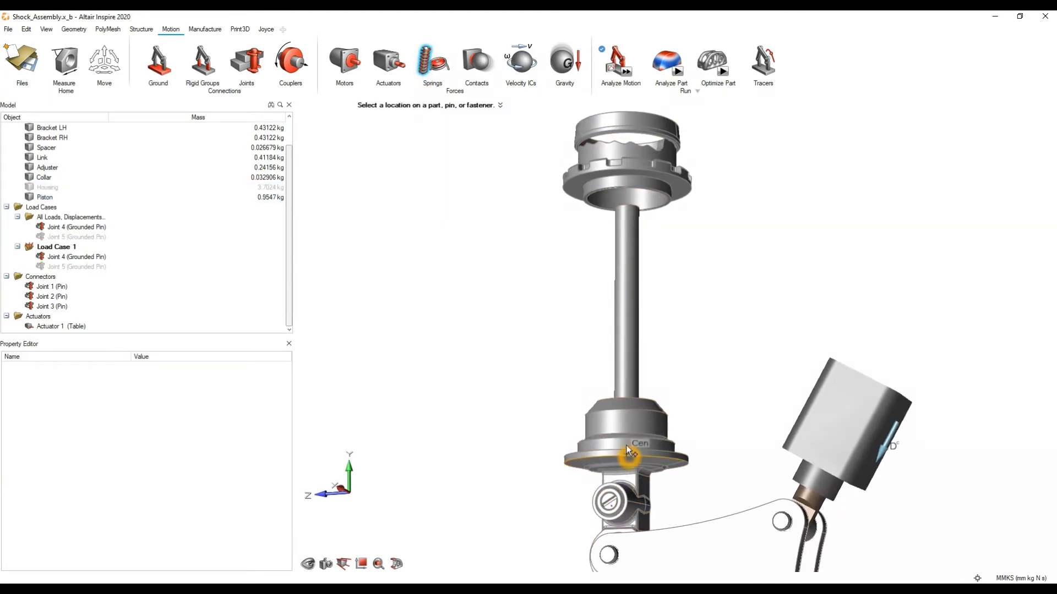
scroll(622, 422, "up", 3)
mouse_move(623, 421)
right_mouse_down()
mouse_move(629, 438)
mouse_move(597, 453)
right_mouse_up()
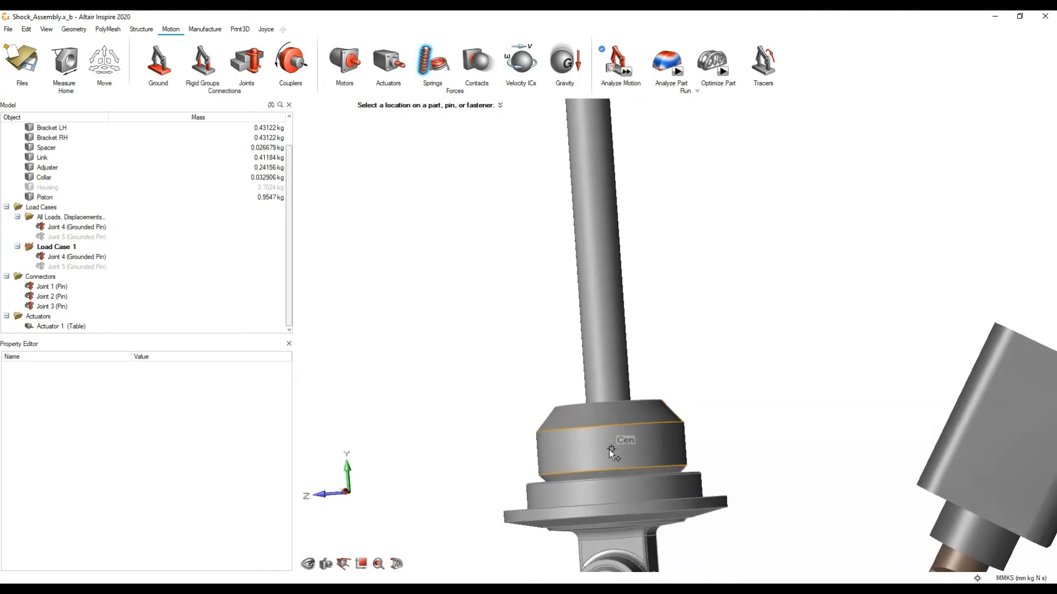
left_click(612, 449)
scroll(615, 435, "down", 3)
middle_click_drag(616, 428, 608, 412)
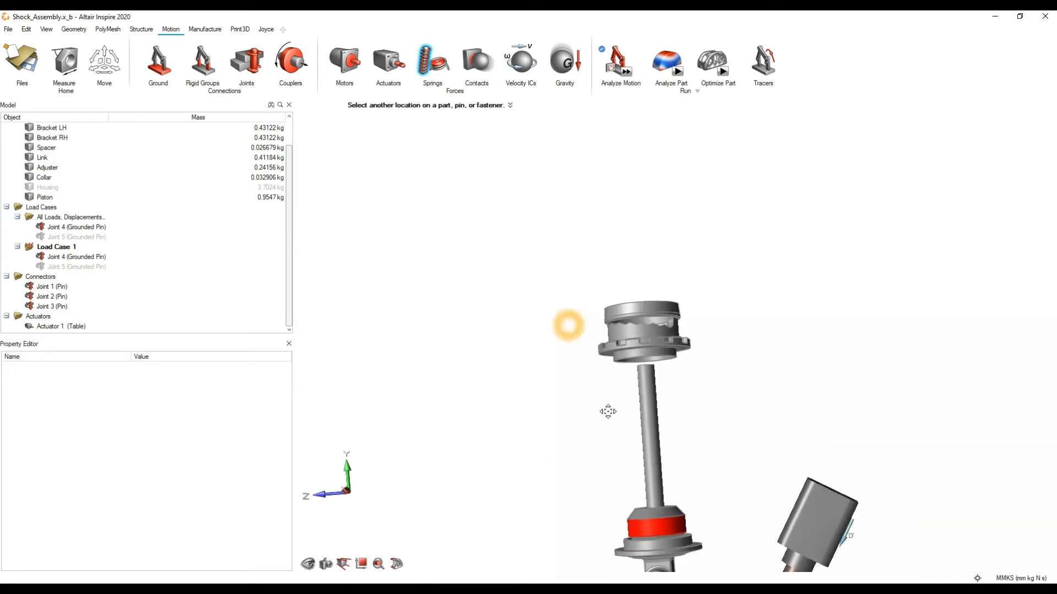
mouse_move(608, 412)
right_mouse_down()
mouse_move(650, 378)
mouse_move(626, 369)
mouse_move(602, 385)
mouse_move(623, 362)
mouse_move(672, 343)
right_mouse_up()
scroll(647, 358, "up", 5)
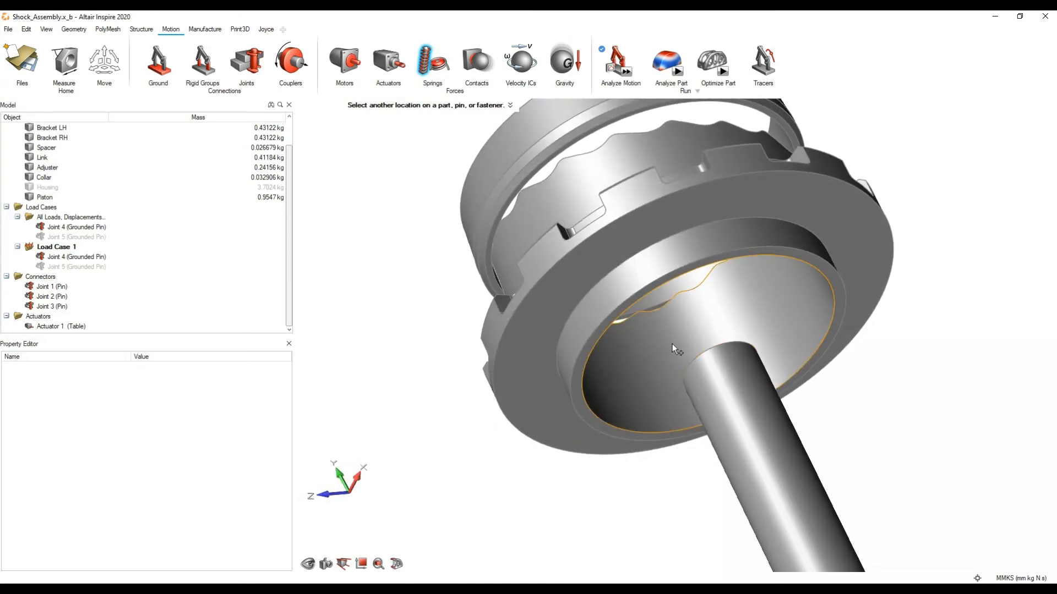
left_click(702, 330)
right_click_drag(703, 330, 608, 355)
scroll(574, 371, "down", 5)
middle_click_drag(609, 355, 595, 327)
scroll(602, 335, "up", 3)
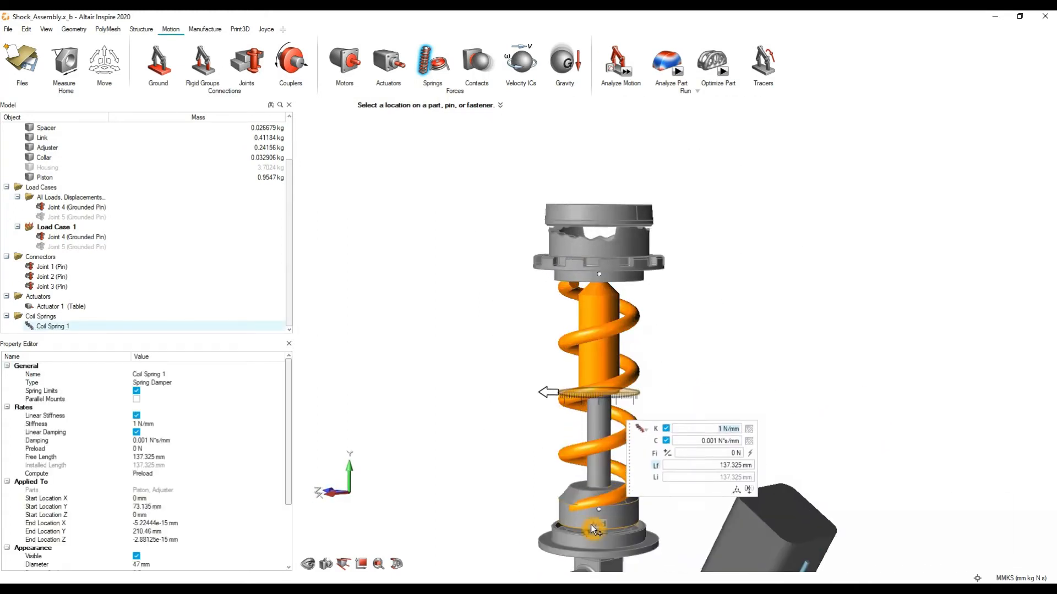
Set the coil spring's stiffness to 12 N/mm, damping to 2 N*s/mm and preload to 550 N, and finish the spring
left_click(717, 430)
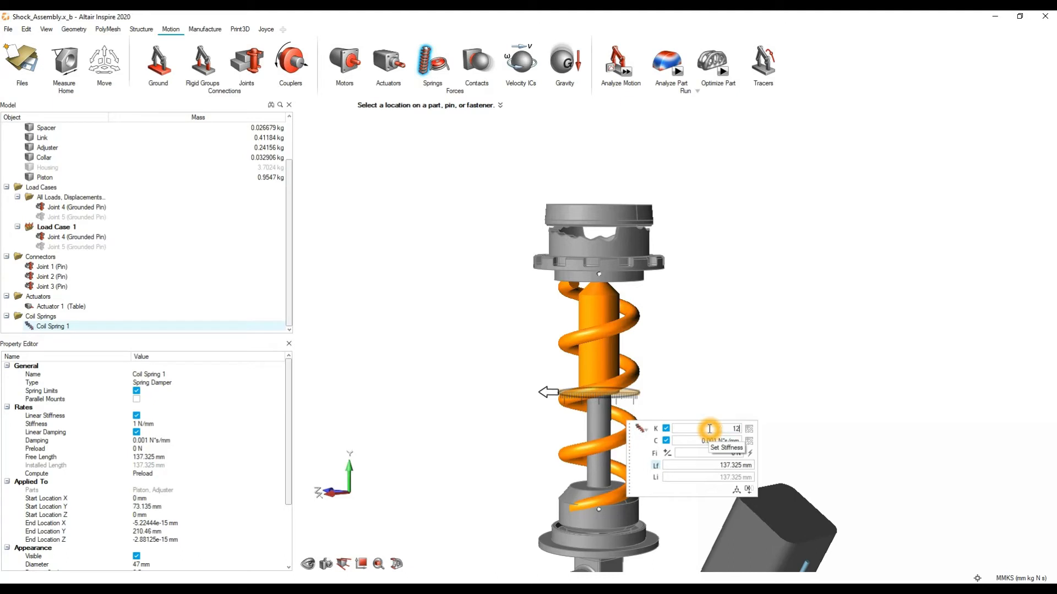
left_click(697, 440)
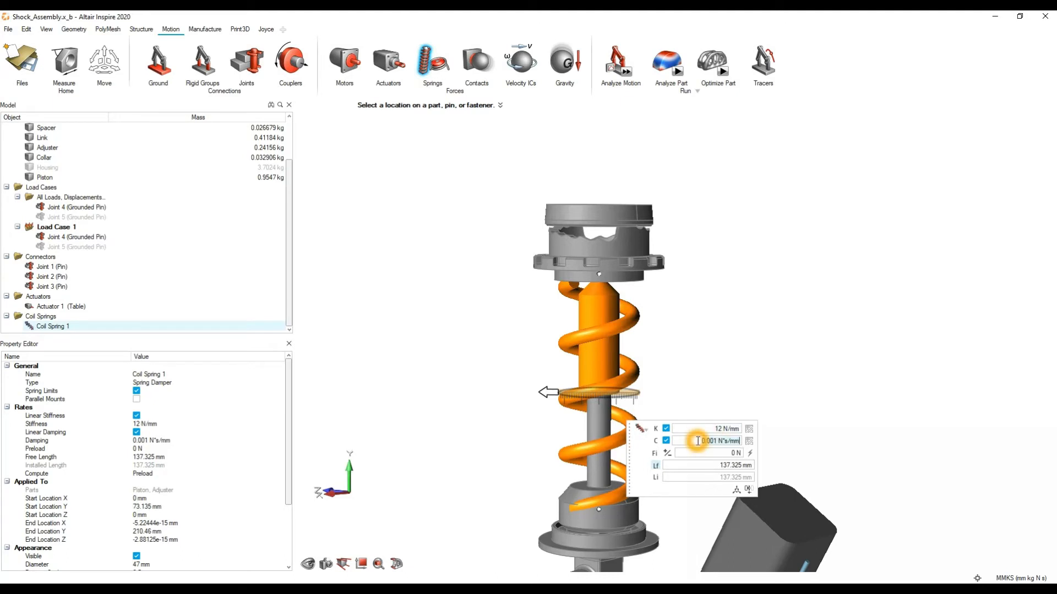
left_click(714, 453)
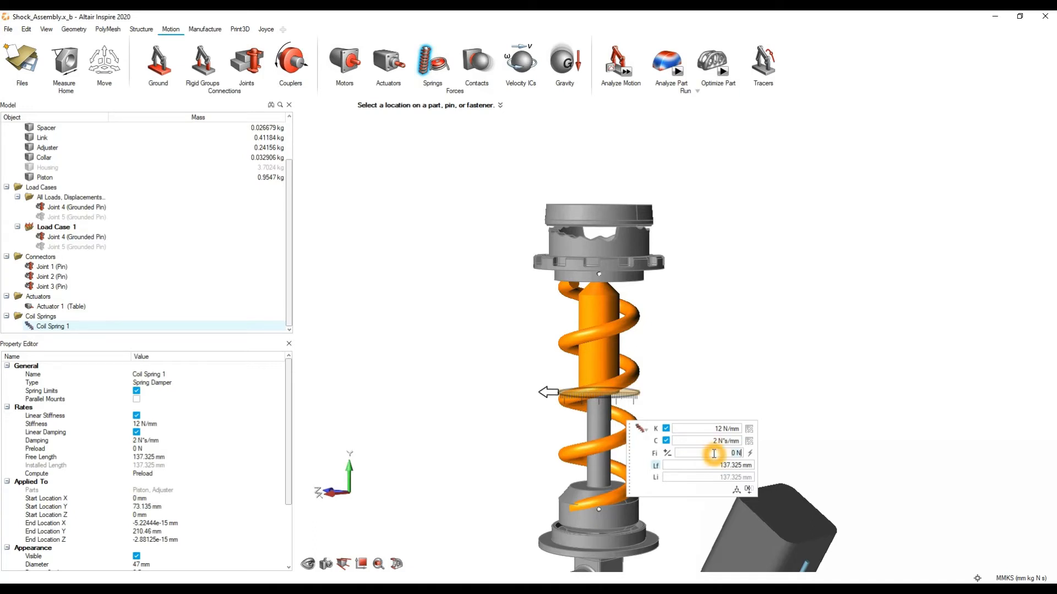
type("550")
key("Return")
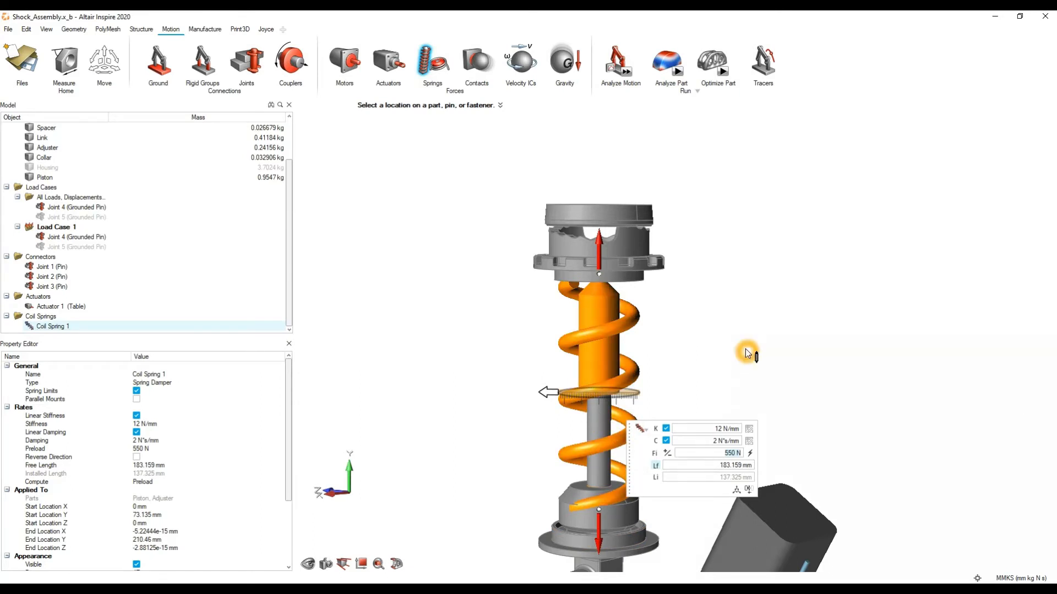
right_click(736, 329)
left_click(735, 329)
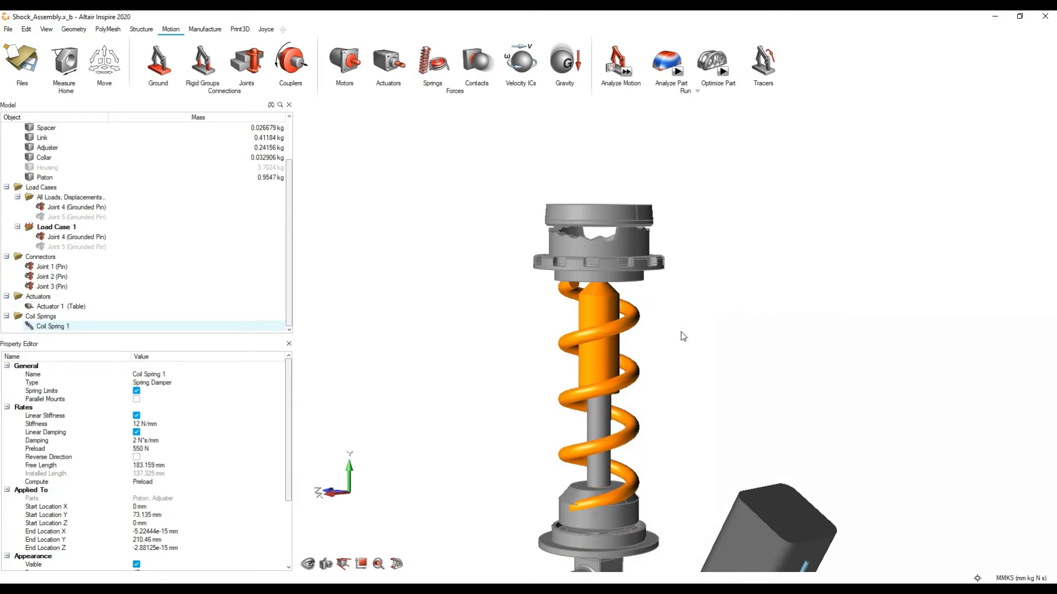
Look over the contact and initial velocity tools, and check the model's gravity magnitude and direction
left_click(479, 71)
left_click(525, 67)
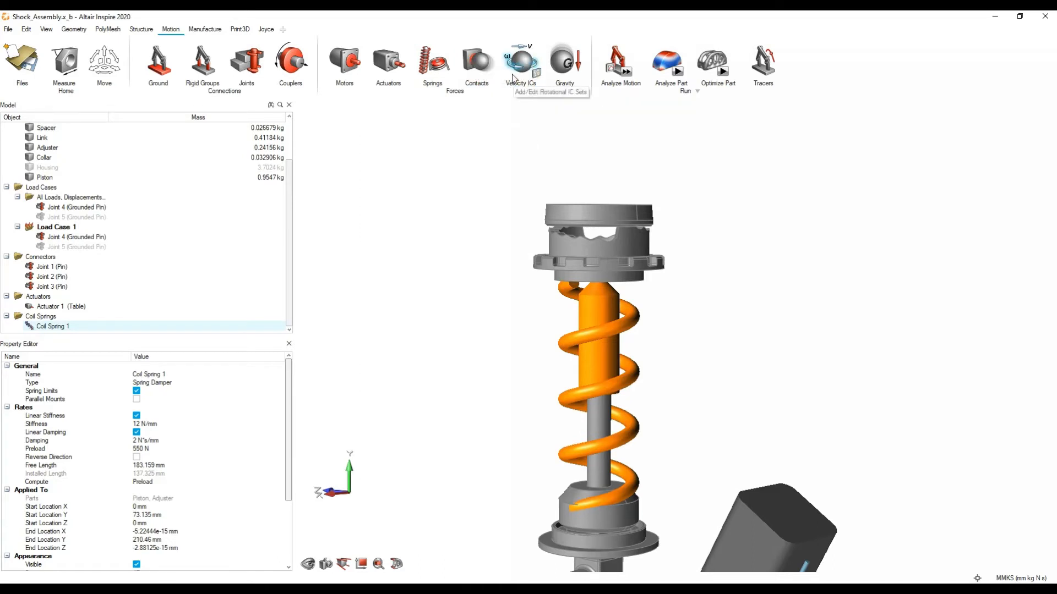
left_click(517, 70)
left_click(567, 70)
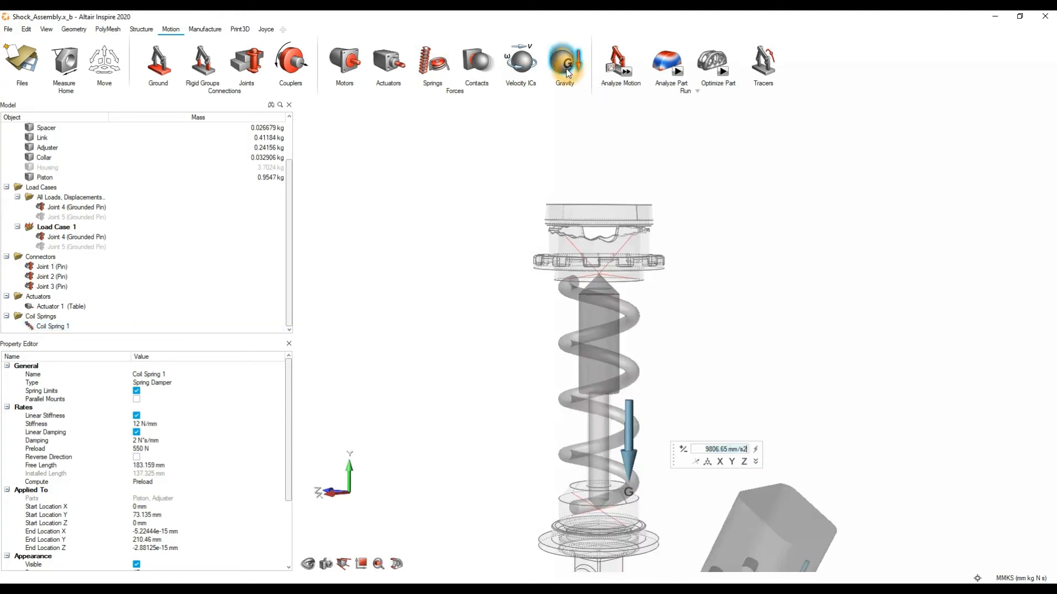
left_click(567, 71)
left_click(849, 291)
Show the hidden Housing part again so the whole shock absorber assembly is displayed
scroll(825, 278, "down", 5)
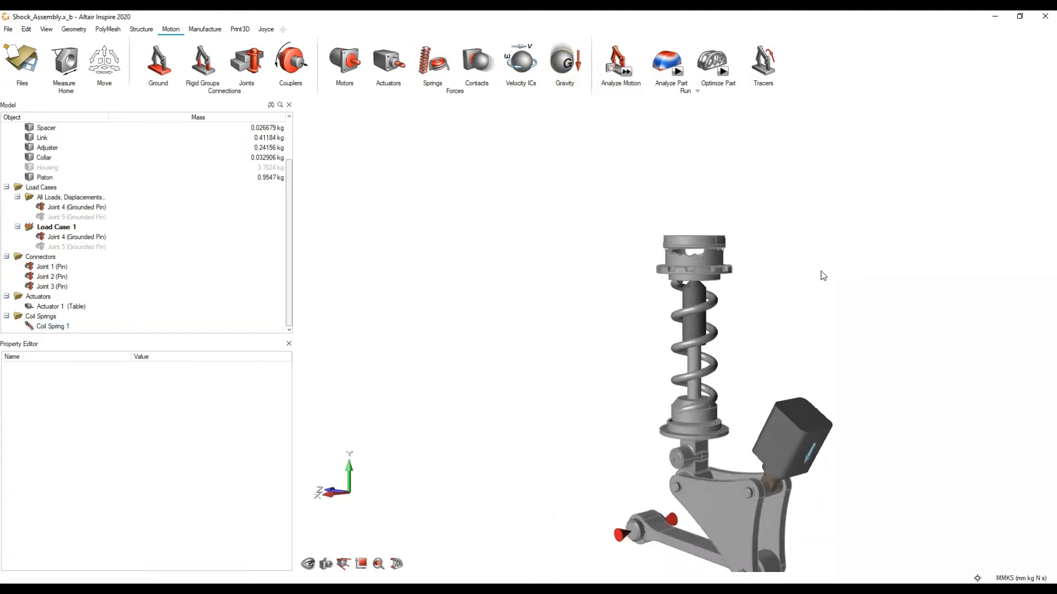
middle_click_drag(822, 274, 831, 249)
right_click_drag(831, 249, 654, 297)
key("a")
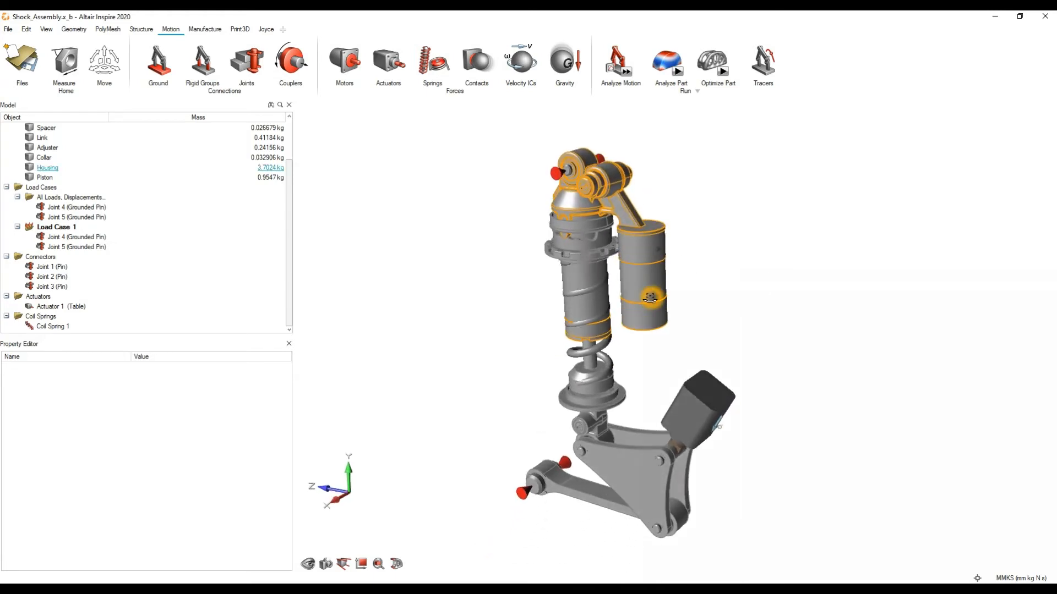
Configure the motion analysis with a 5 s end time, a 30 Hz output rate, While Solving animation and the Transient type
left_click(640, 74)
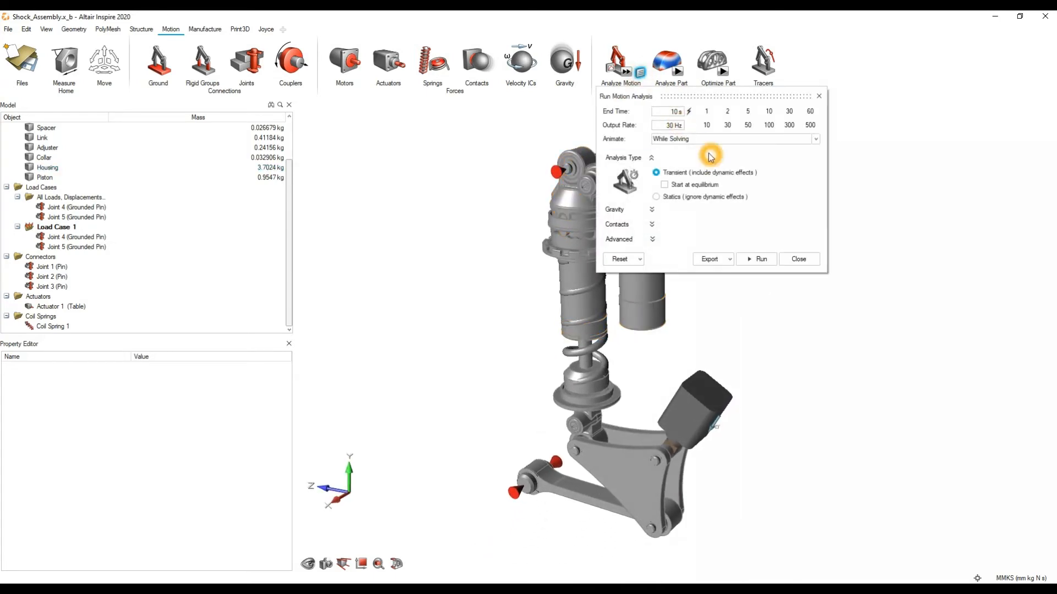
left_click(748, 113)
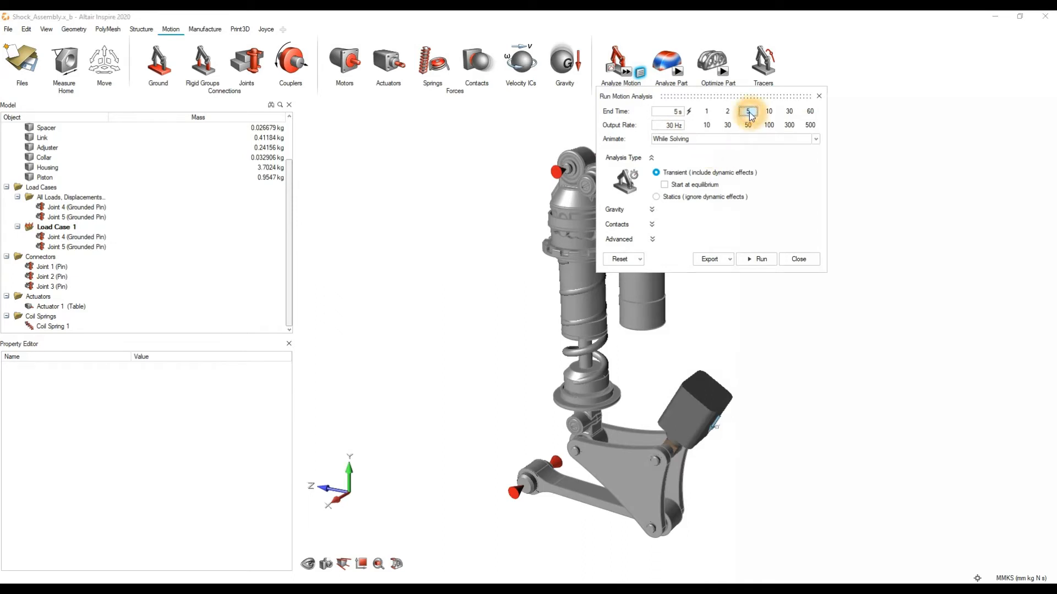
left_click(738, 126)
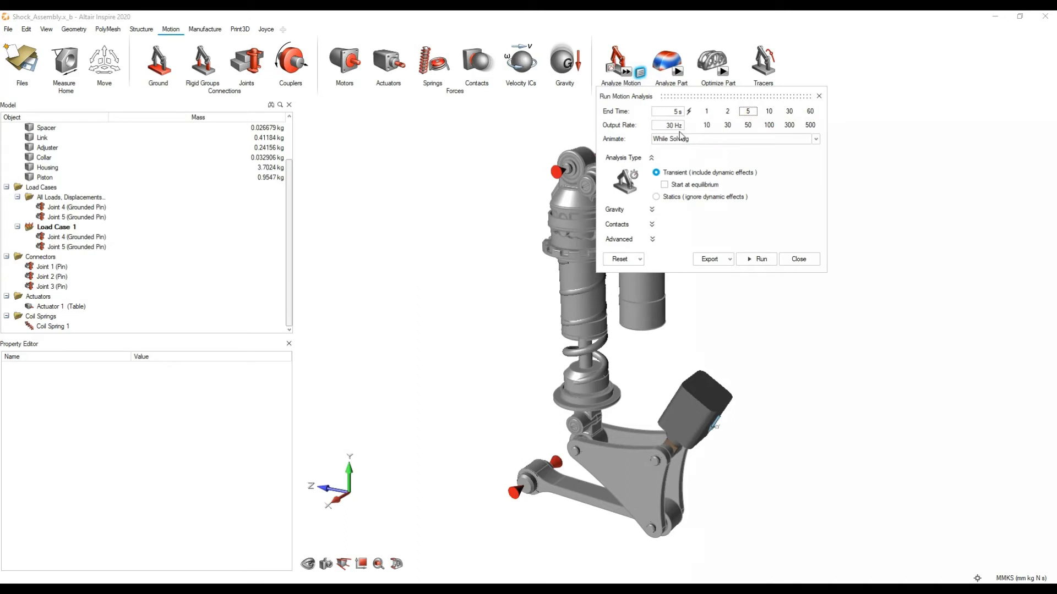
left_click(683, 126)
left_click(739, 124)
left_click(703, 132)
left_click(741, 127)
left_click(718, 141)
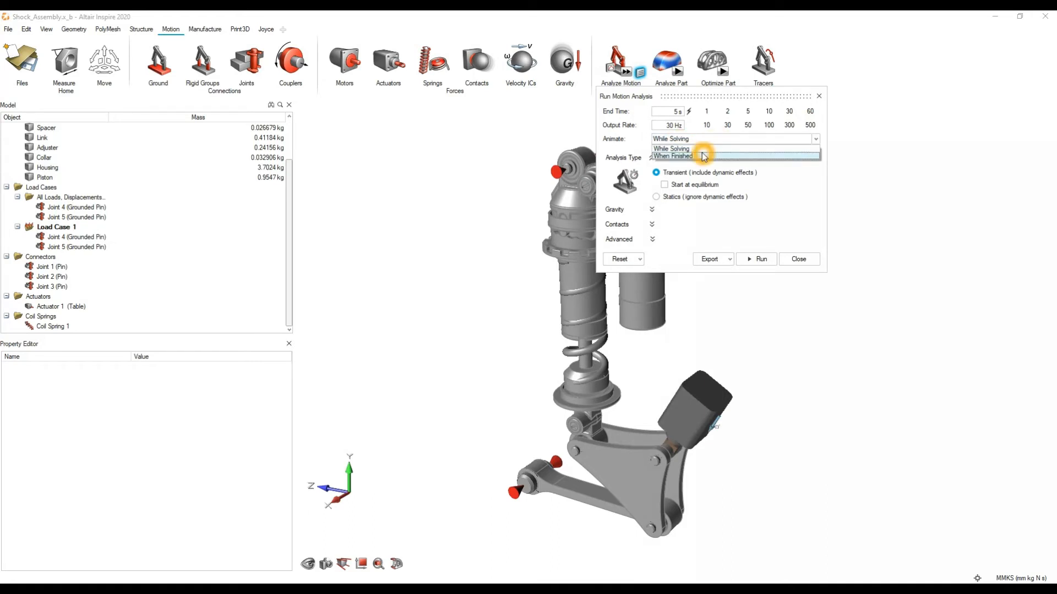
left_click(701, 148)
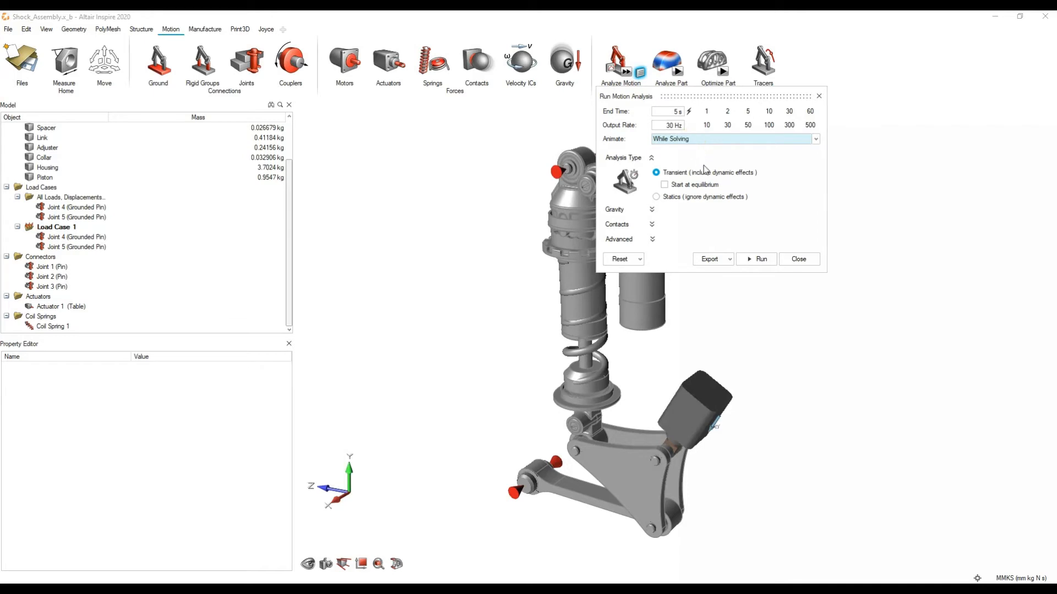
left_click(654, 173)
left_click(655, 174)
Run the transient motion analysis and close the run settings
left_click(790, 262)
left_click(759, 259)
left_click(795, 260)
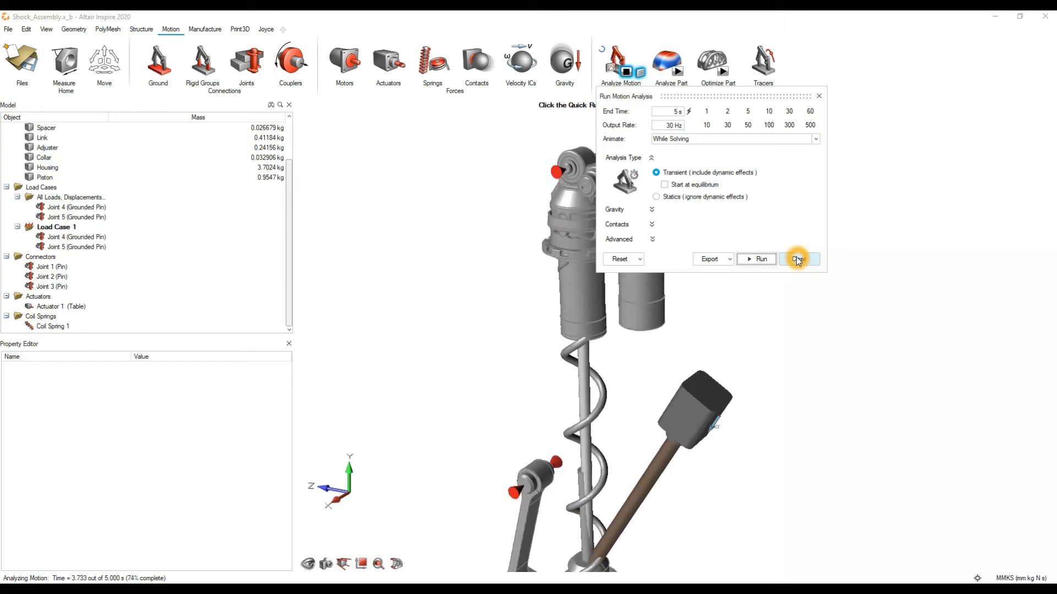
left_click(958, 328)
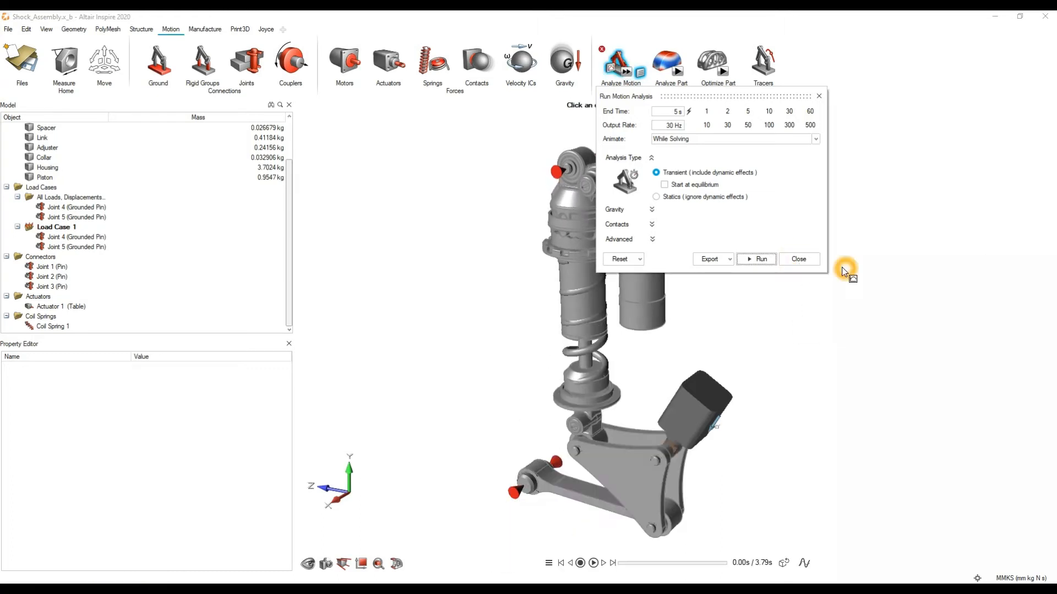
left_click(799, 259)
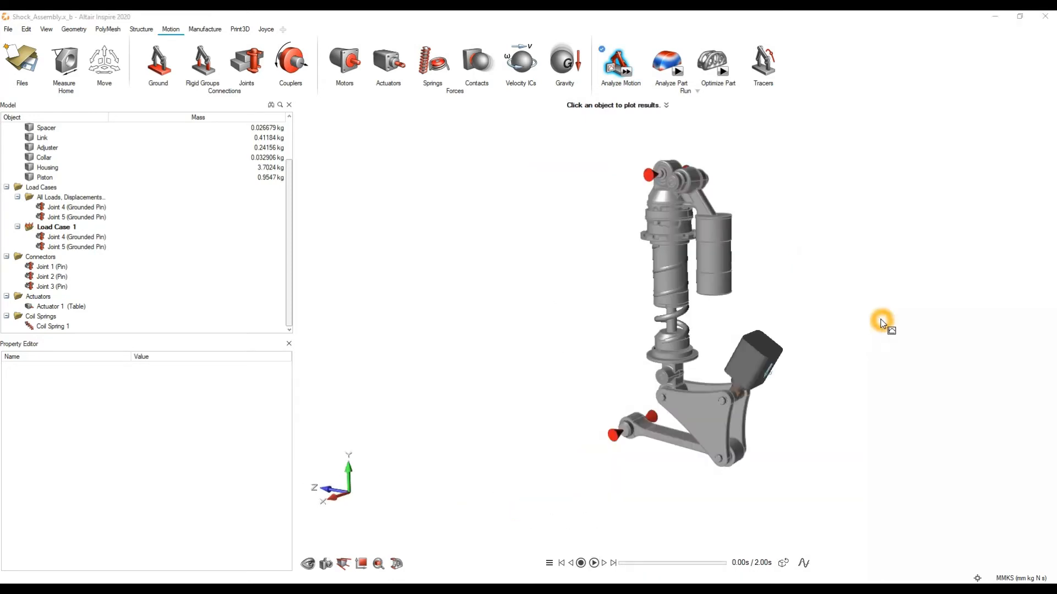
Play back the motion results to examine how the Housing and piston move, and exit the results review
left_click(593, 563)
left_click(685, 340)
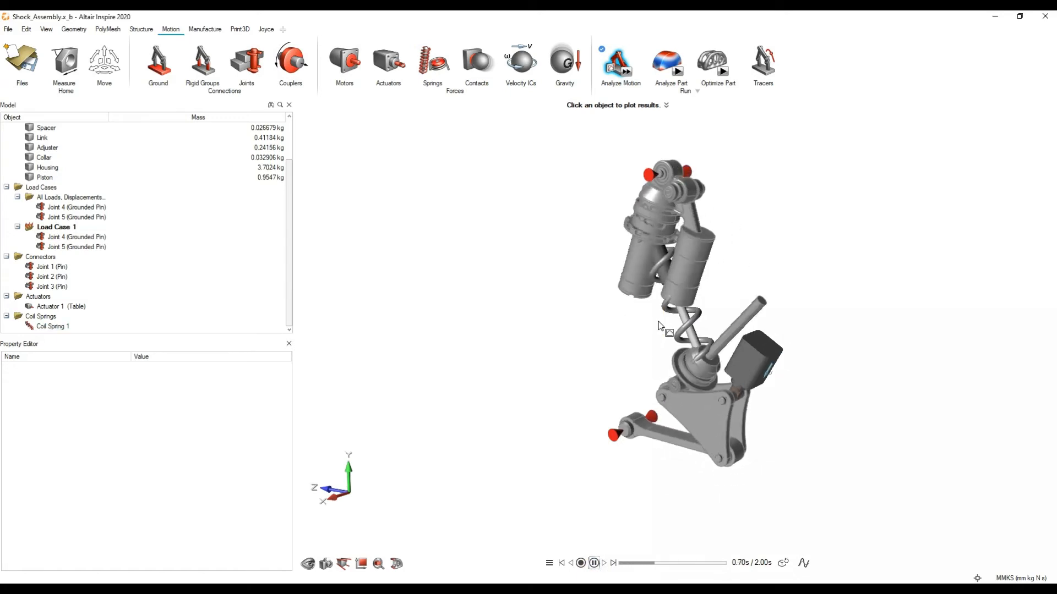
left_click(727, 306)
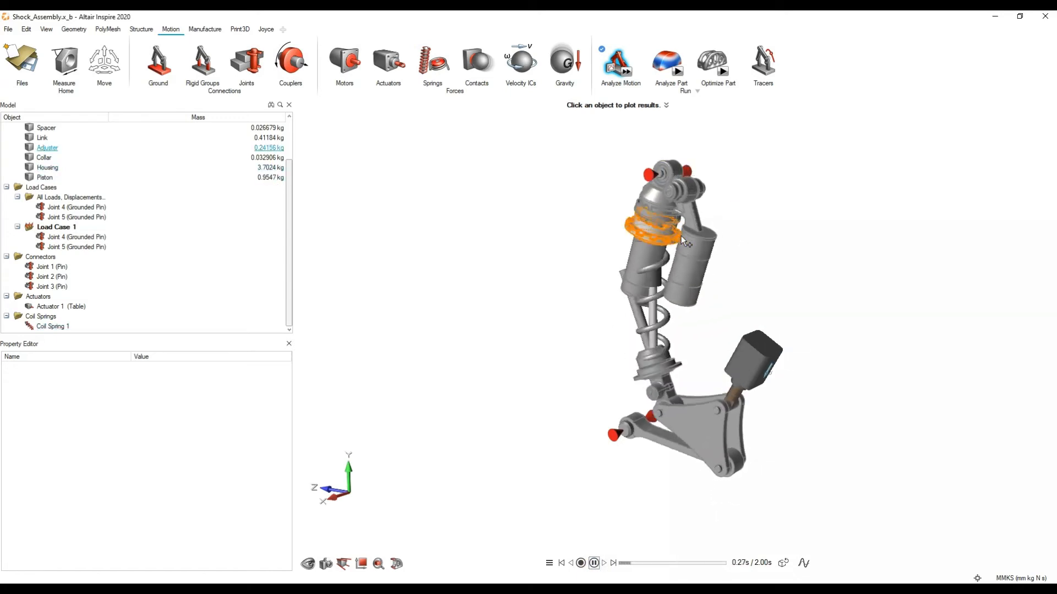
left_click(594, 563)
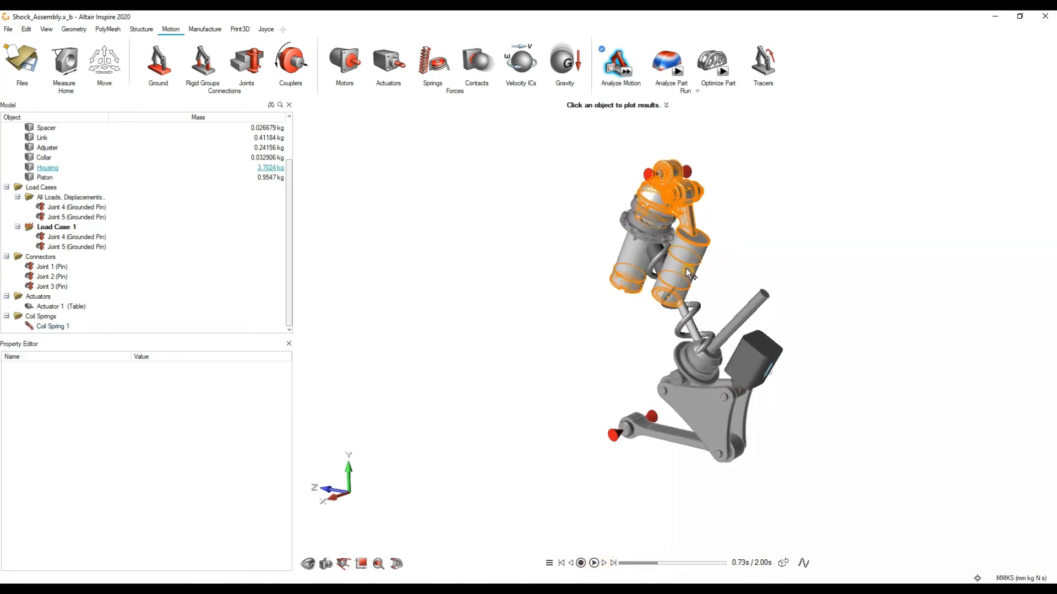
left_click(691, 274)
right_click(827, 229)
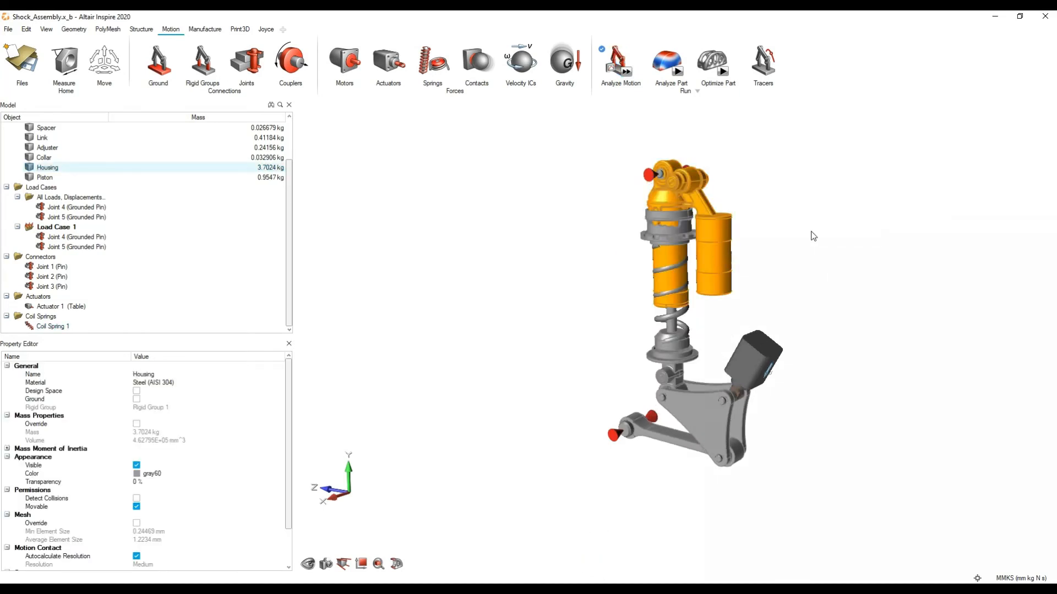
left_click(556, 147)
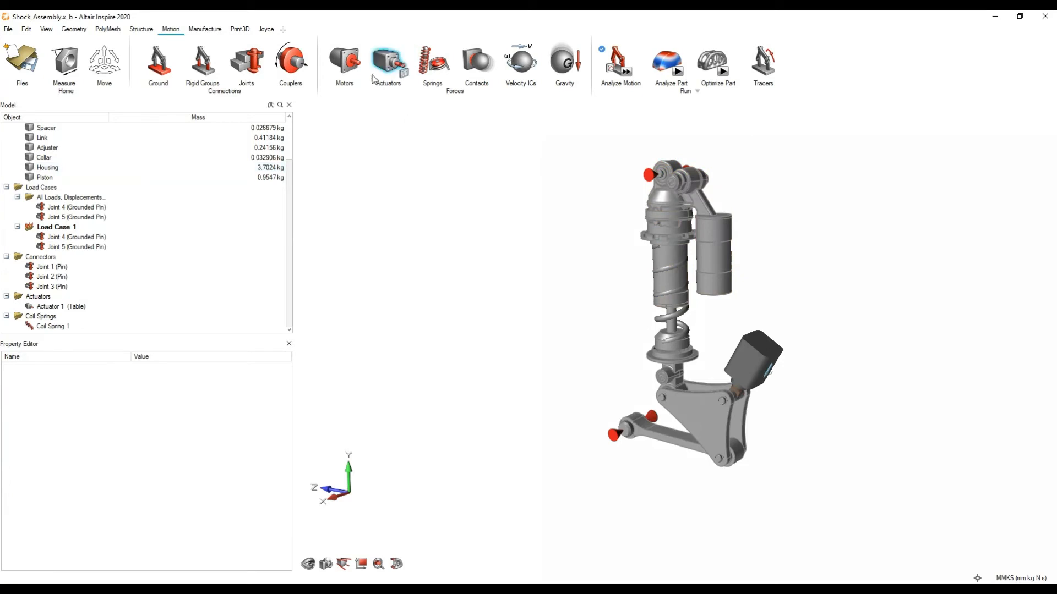
Detect joint candidates on the shock absorber with the search kept on Cylindrical Pairs
left_click(247, 63)
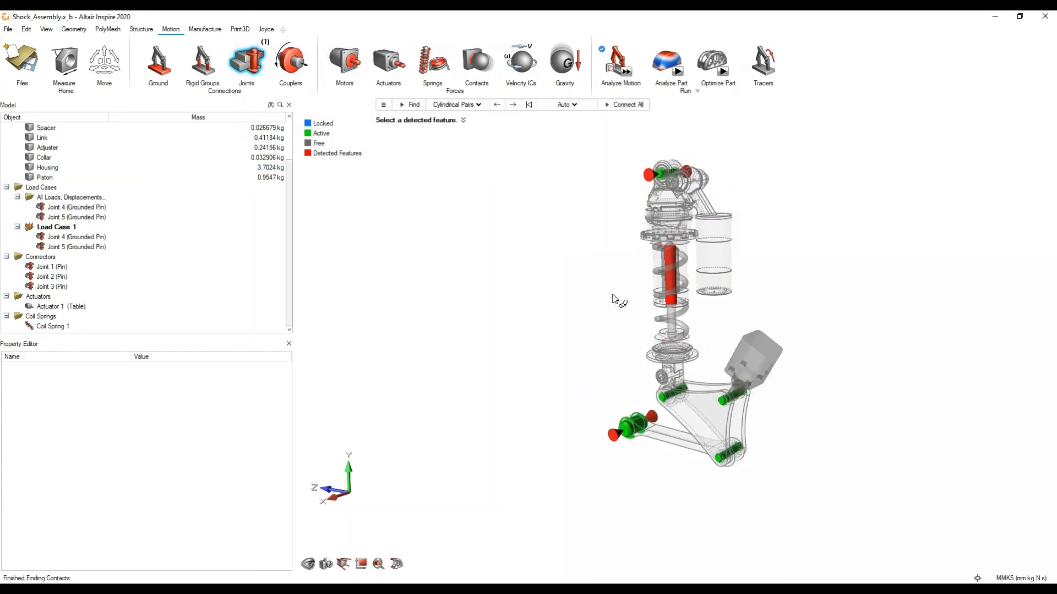
scroll(622, 314, "up", 2)
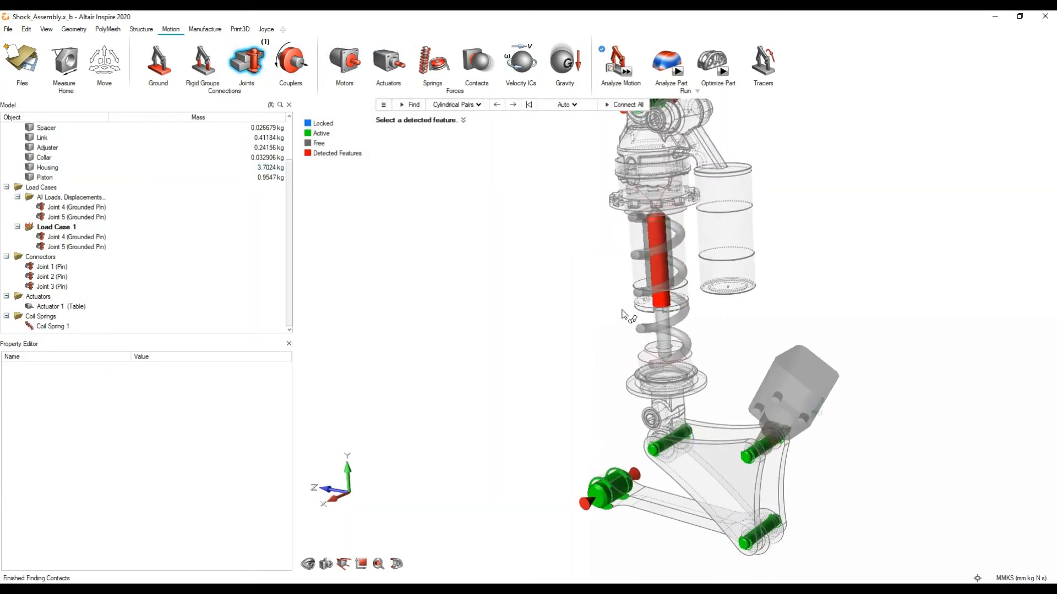
right_click_drag(622, 314, 597, 242)
left_click(457, 104)
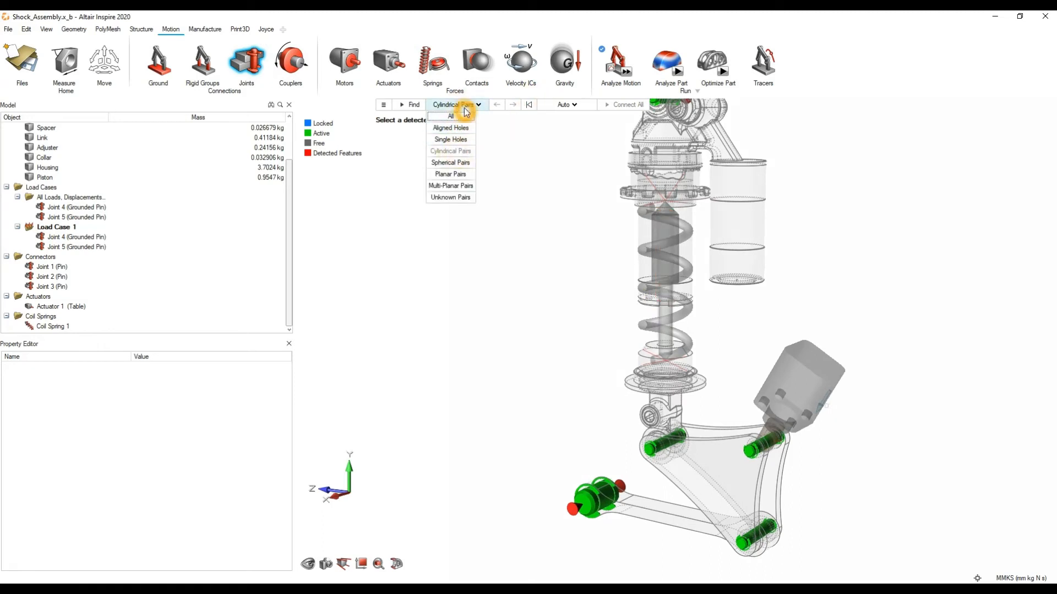
left_click(486, 139)
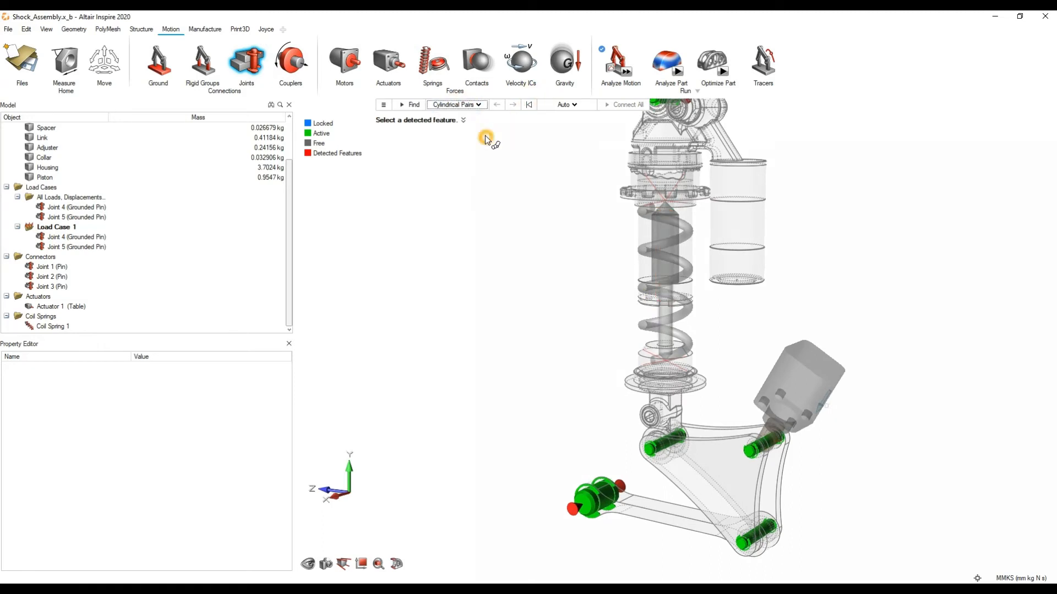
Turn off the automatic search distance, keep the manual distance at 2 mm, and find the cylindrical pair around the piston rod again
left_click(383, 105)
left_click(414, 151)
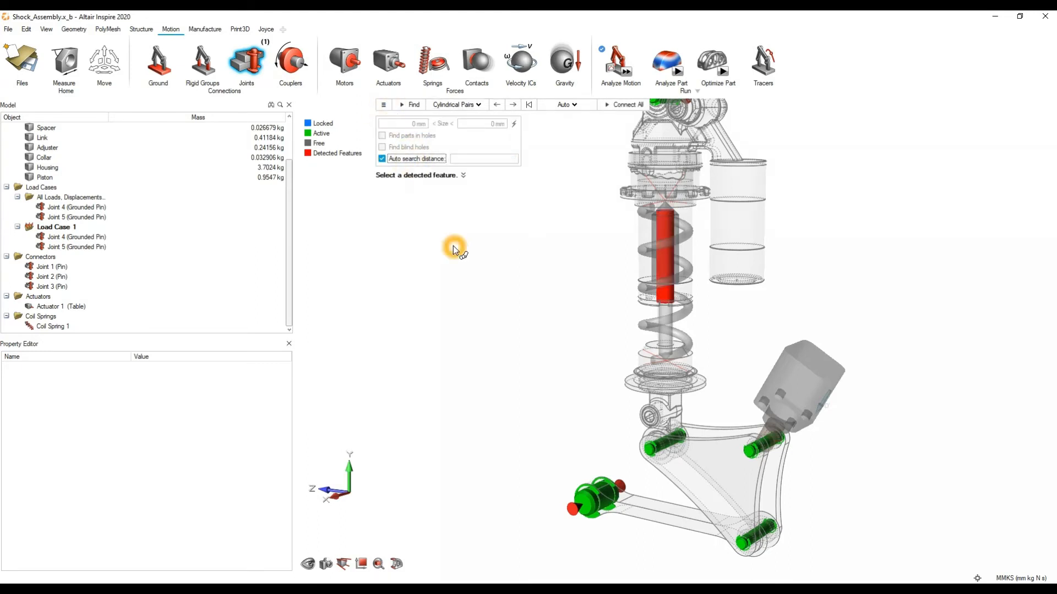
left_click(413, 158)
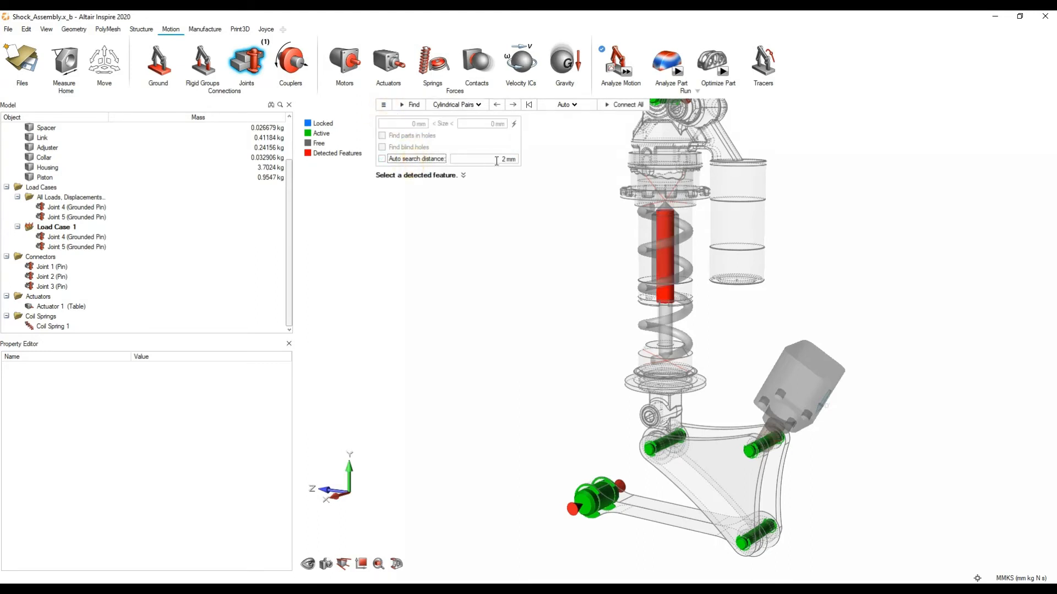
left_click(412, 105)
mouse_move(602, 287)
right_mouse_down()
mouse_move(578, 333)
mouse_move(654, 324)
right_mouse_up()
scroll(653, 325, "up", 5)
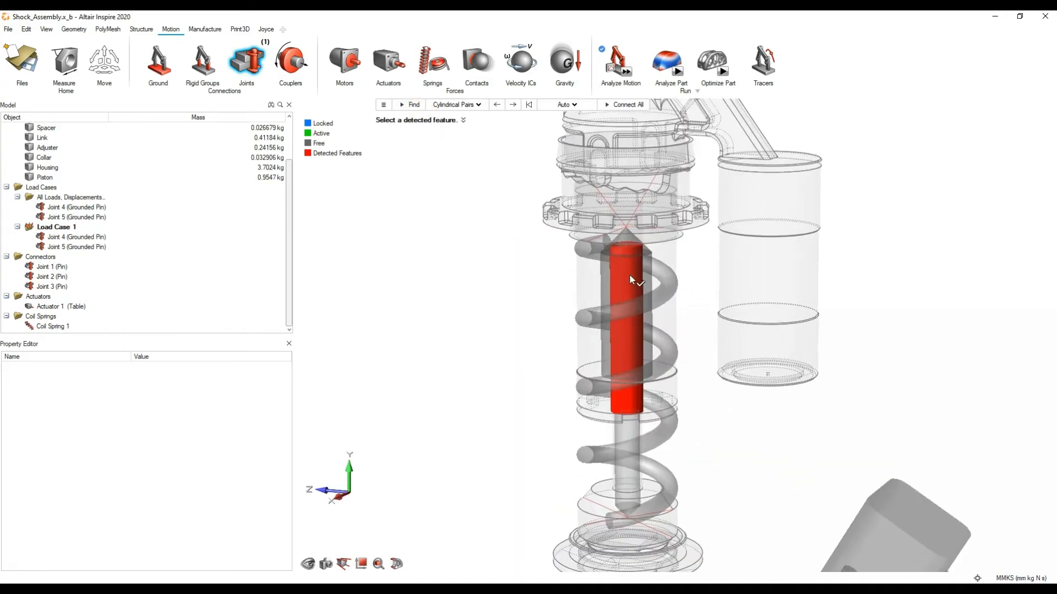
scroll(627, 315, "down", 5)
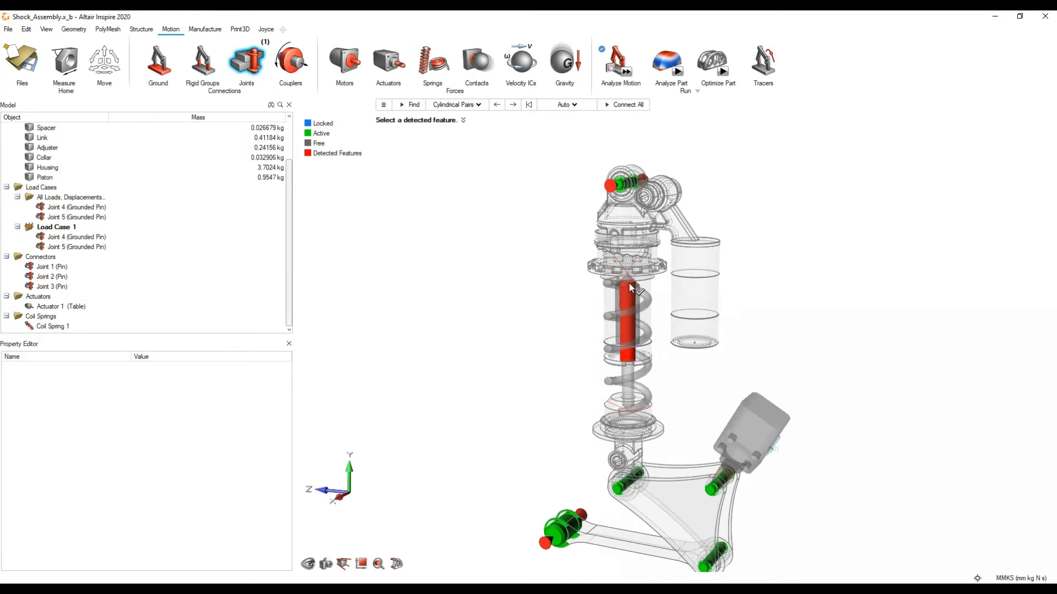
Create a cylindrical joint between the Housing and Piston from the detected pair around the piston rod, and leave the joint command
left_click(631, 329)
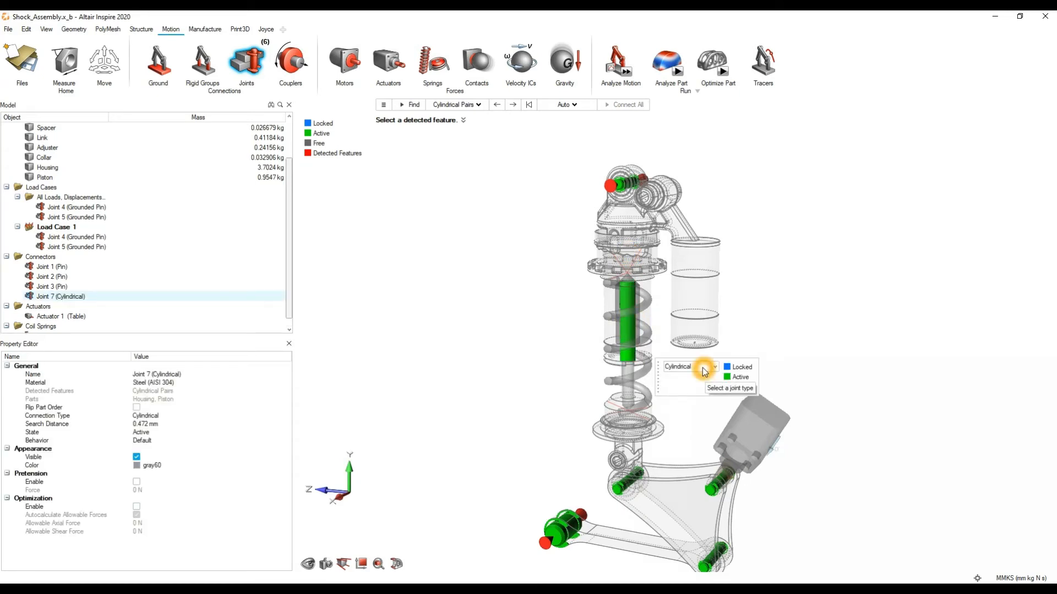
right_click(786, 239)
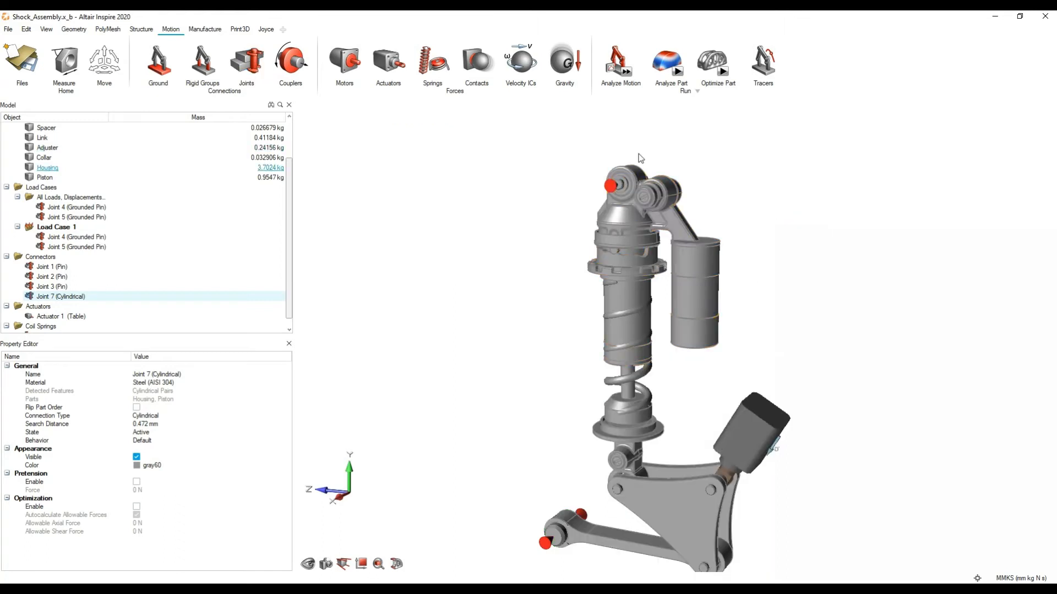
Run the motion analysis again with the new cylindrical joint and close the run settings
left_click(627, 72)
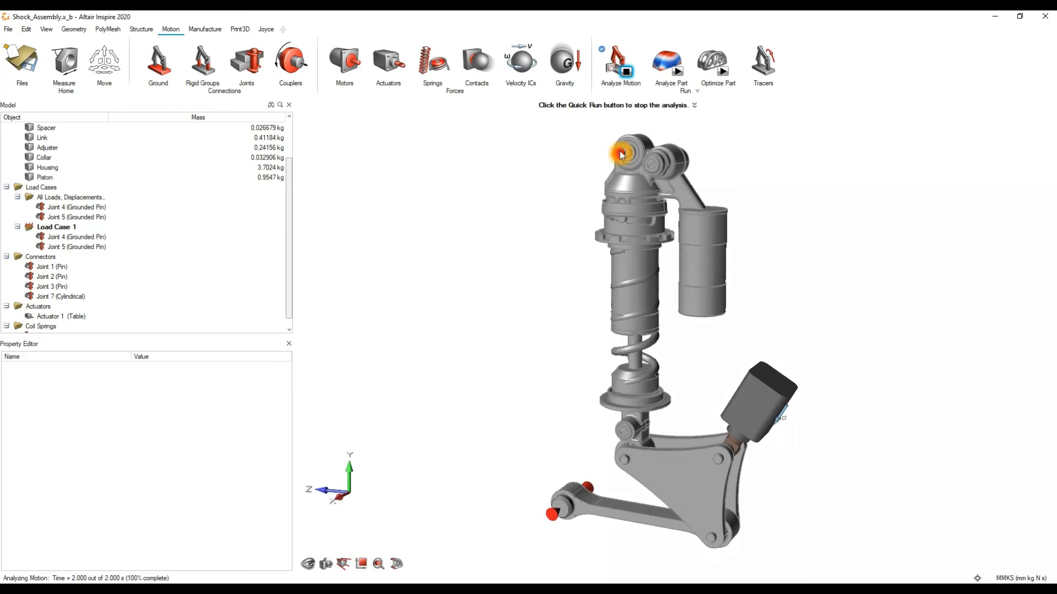
left_click(638, 72)
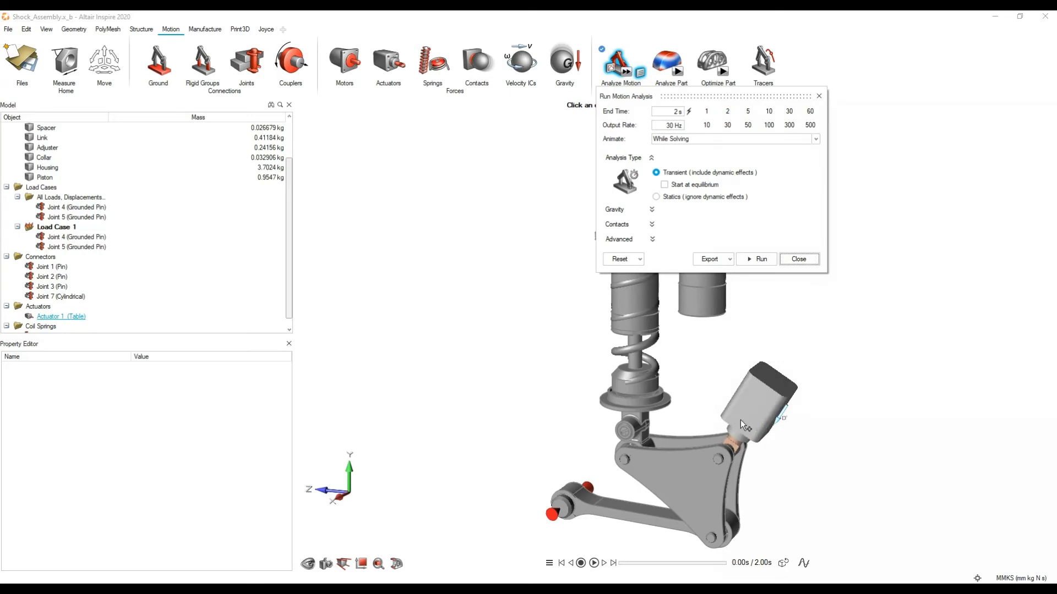
left_click(797, 260)
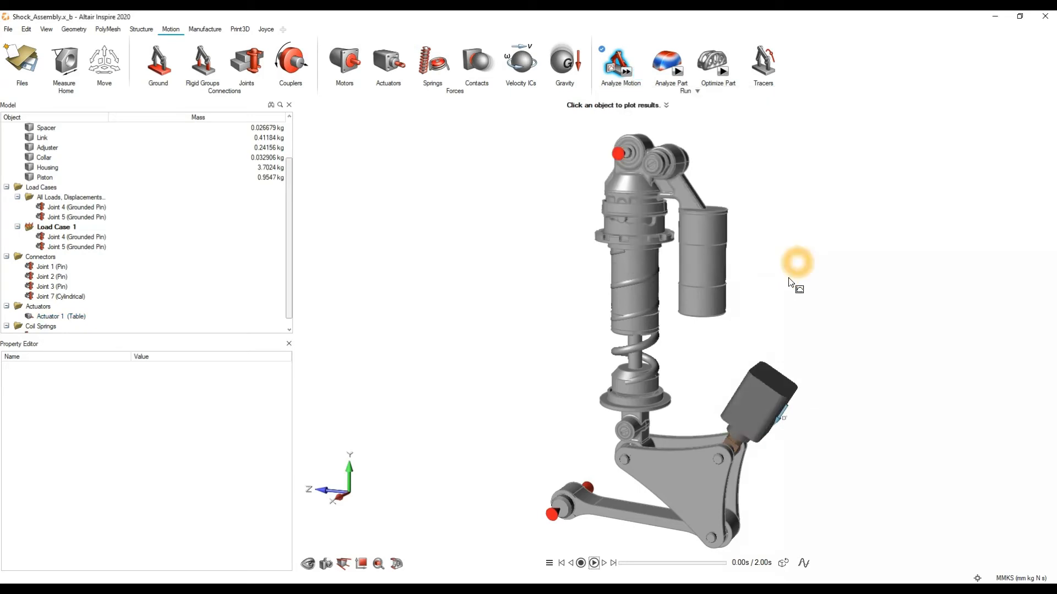
Play back the motion results to examine how the piston slides in the Housing
left_click(595, 563)
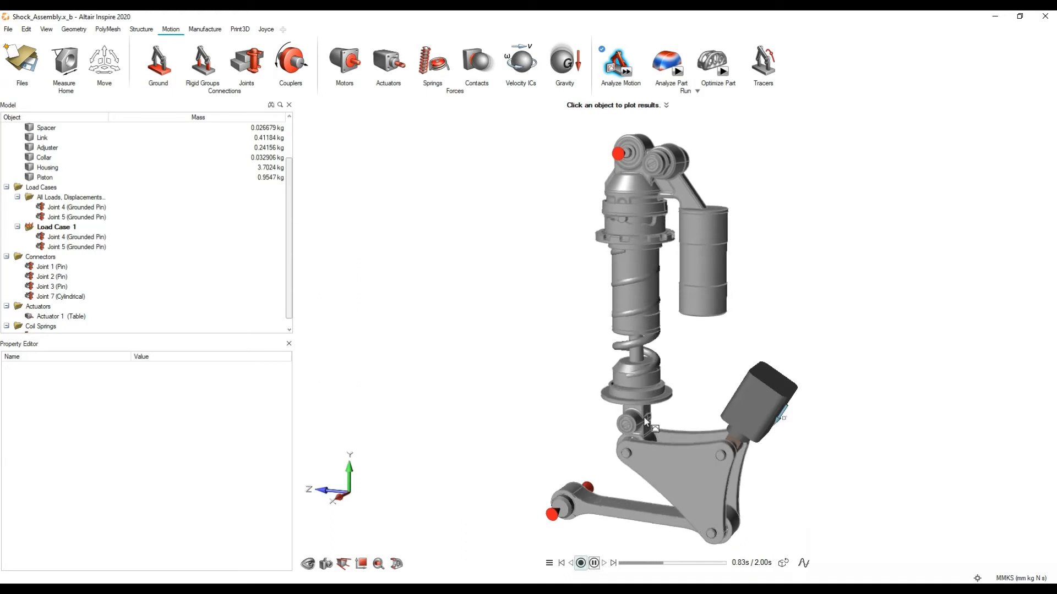
left_click(595, 566)
left_click(598, 563)
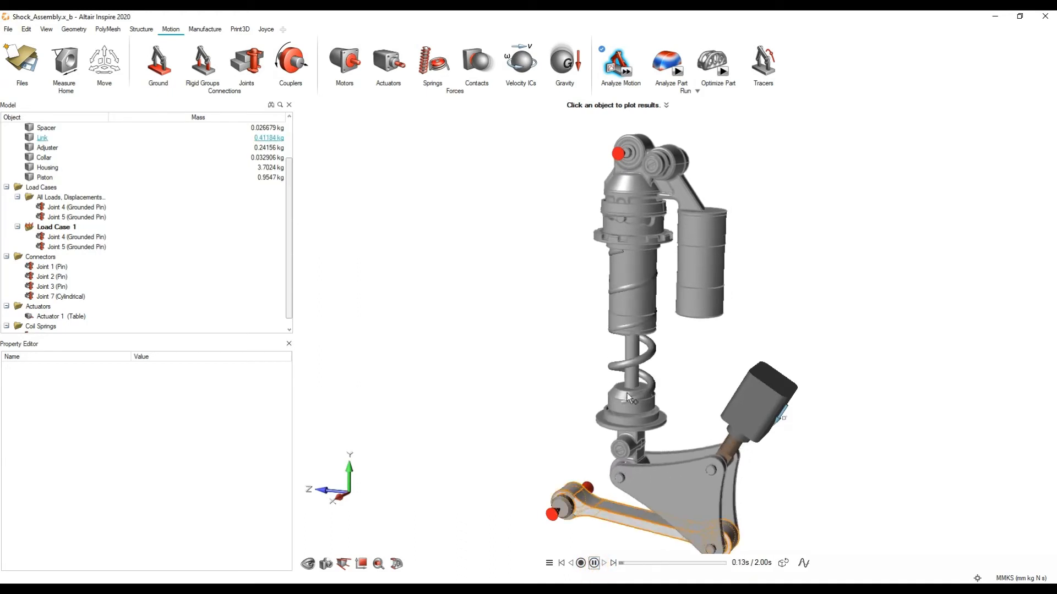
Plot the Housing's results during playback, switching from CM displacement to CM velocity and CM acceleration
left_click(673, 479)
left_click(714, 258)
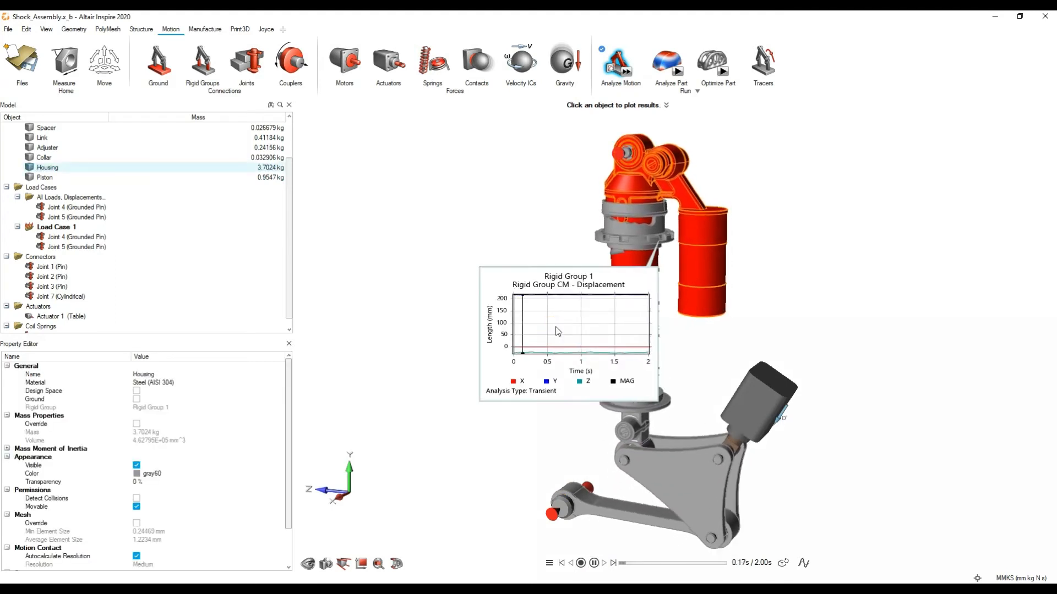
right_click(564, 328)
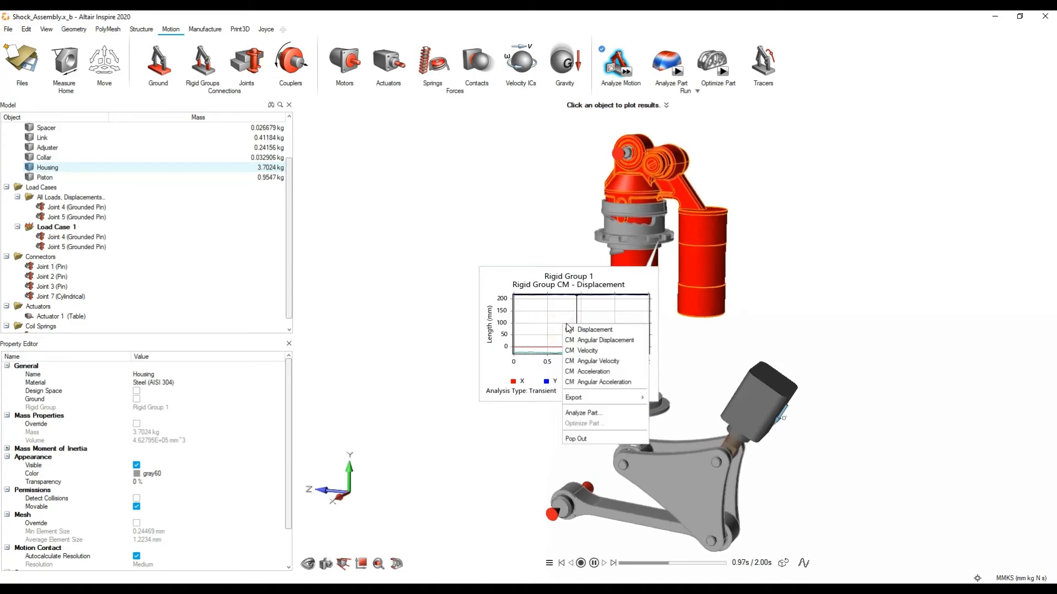
left_click(561, 340)
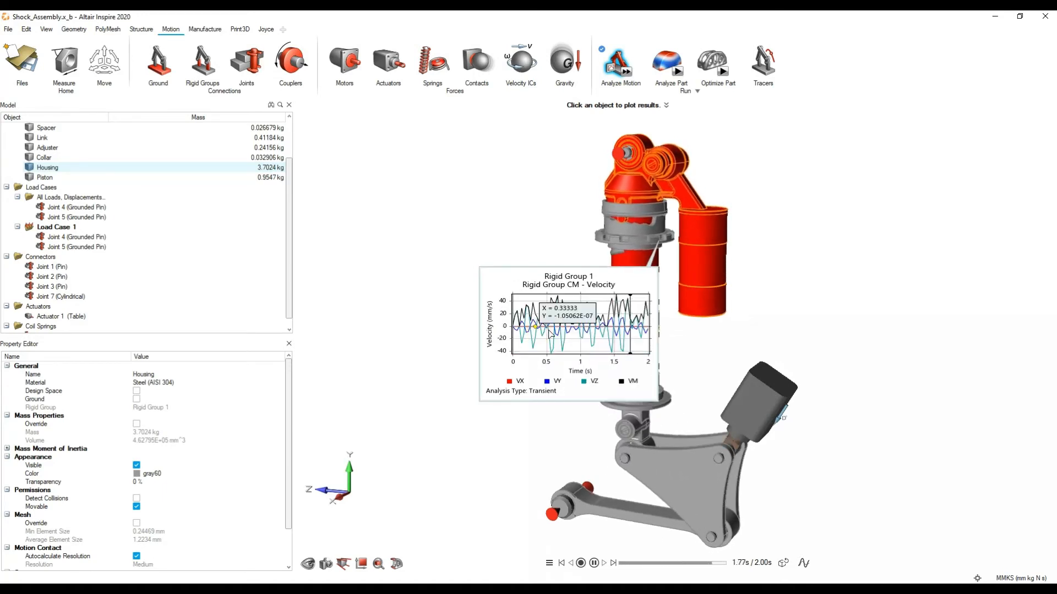
right_click(566, 336)
left_click(600, 384)
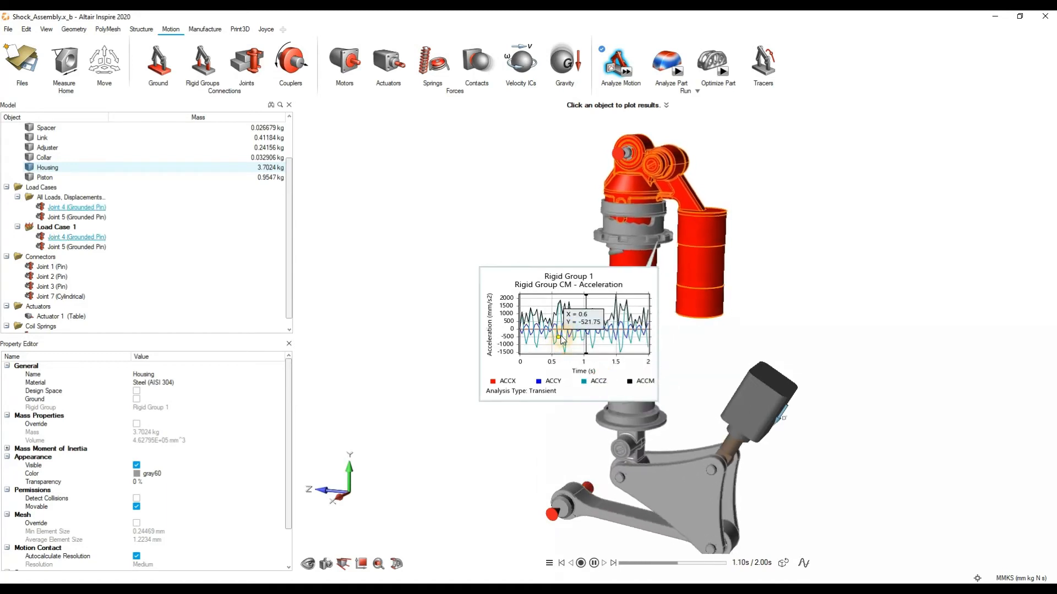
Review the export and part analysis options of the Housing's acceleration plot, and pause the playback with the plot closed
right_click(562, 338)
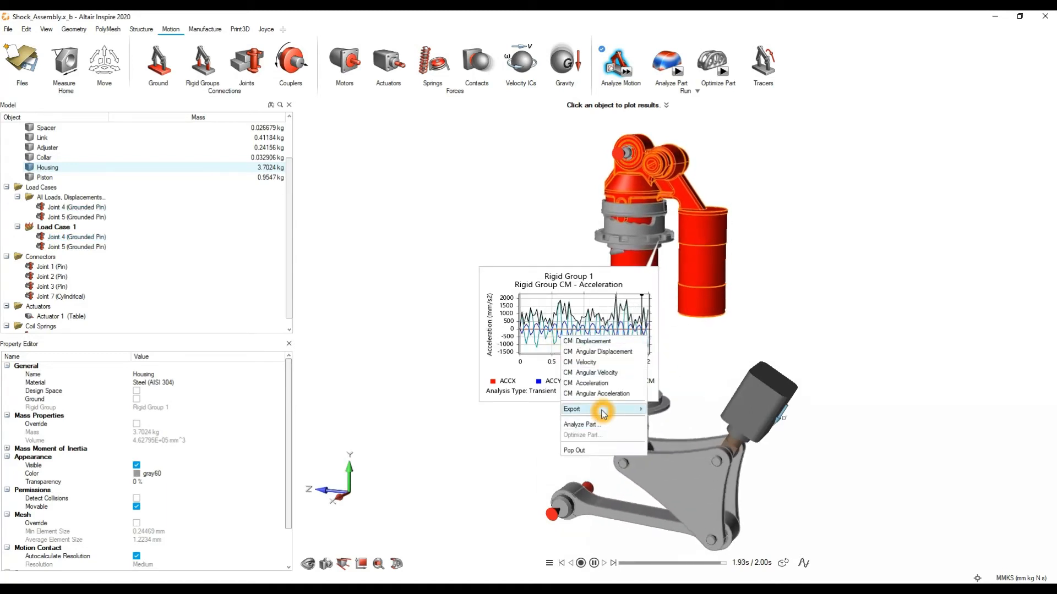
mouse_move(603, 414)
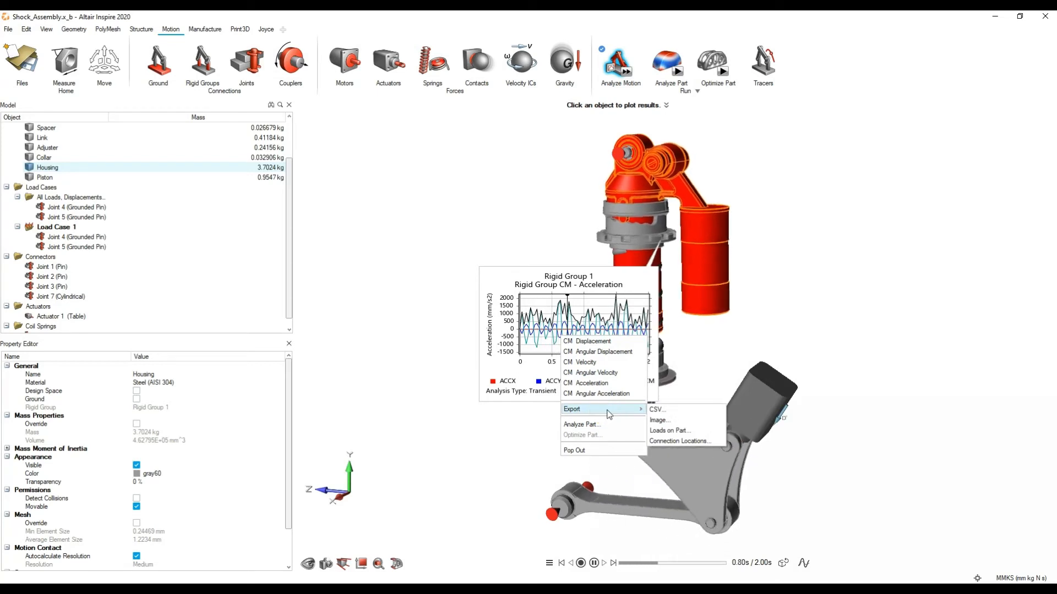
left_click(669, 432)
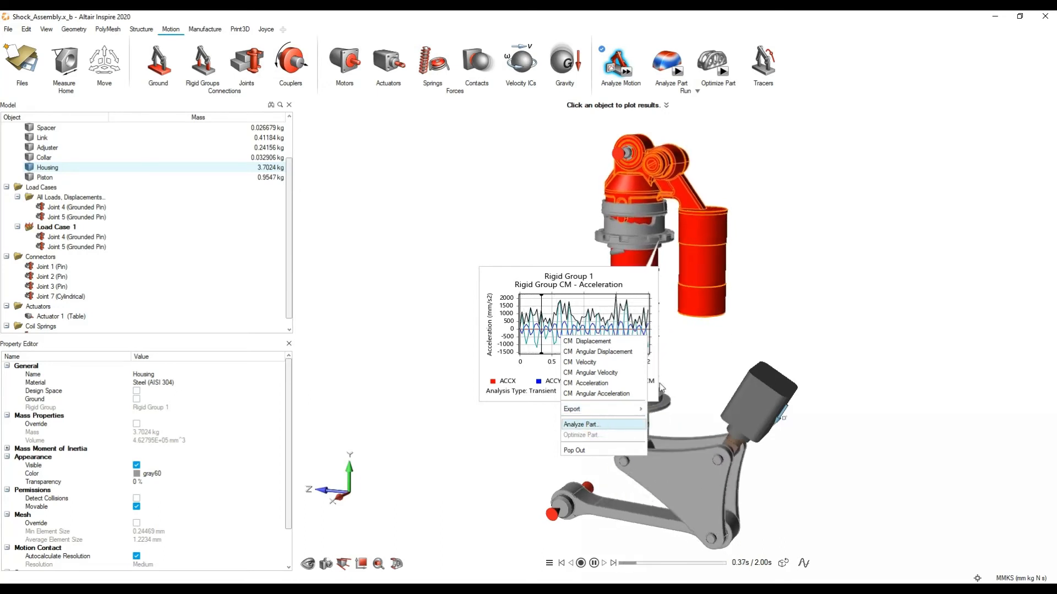
left_click(814, 295)
left_click(593, 563)
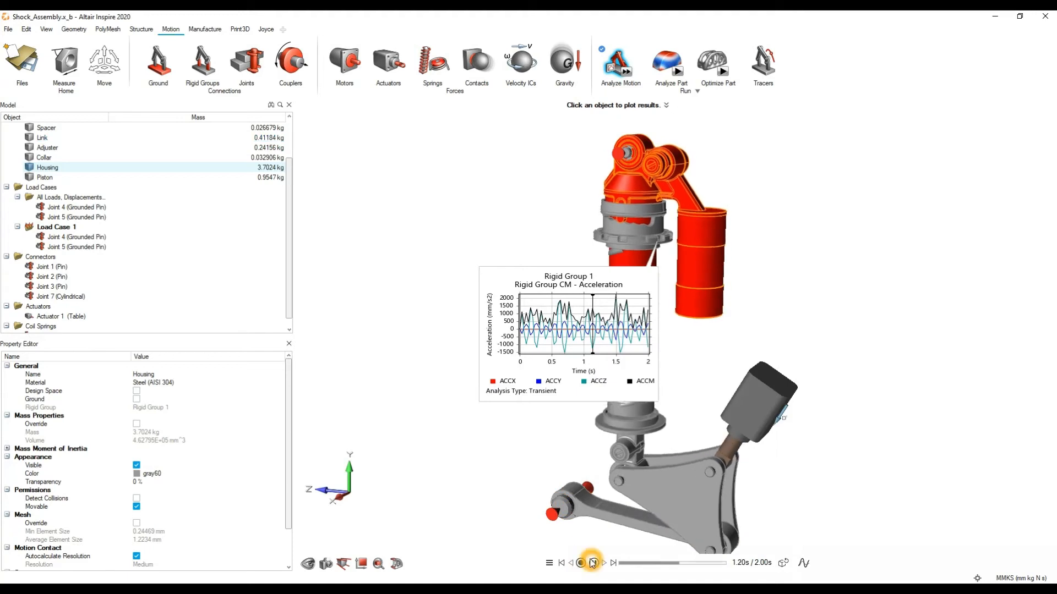
left_click(751, 333)
left_click(706, 269)
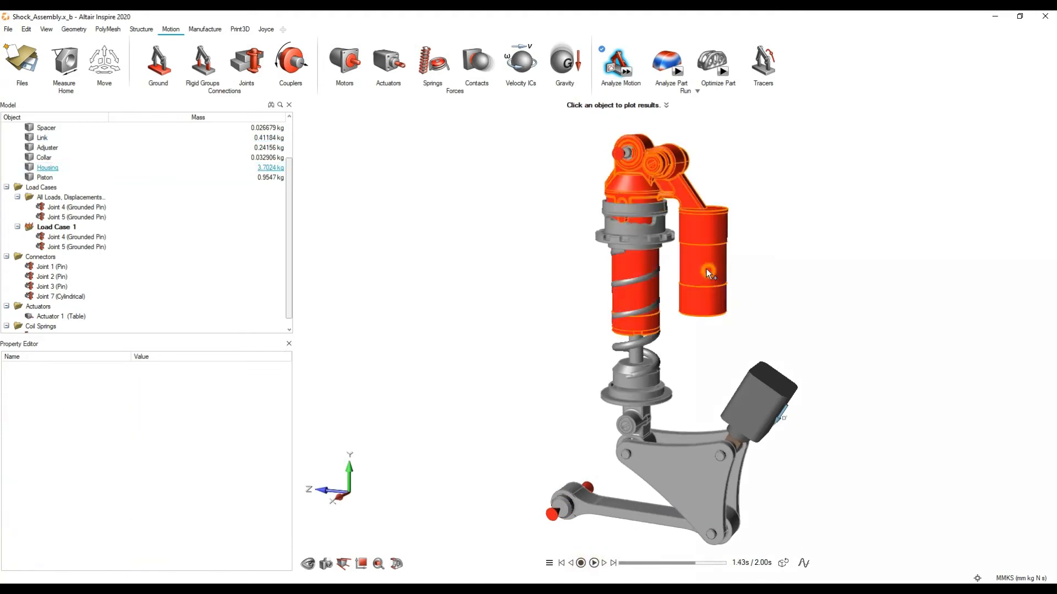
left_click(734, 334)
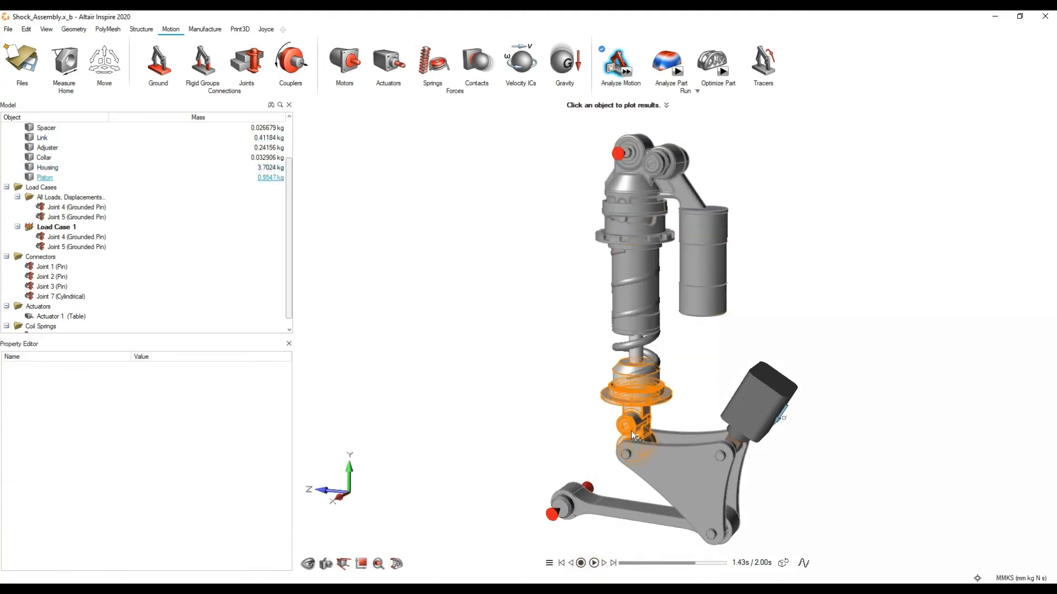
Plot the force of Joint 1 at the bracket's pin below the piston, and switch the plot to torque
left_click(626, 457)
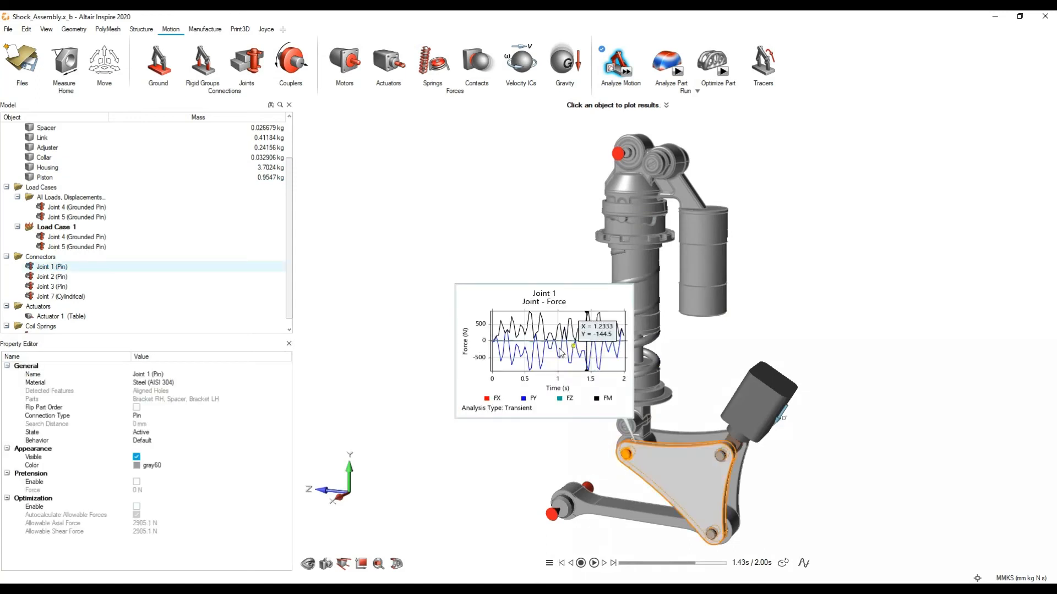
scroll(638, 447, "up", 5)
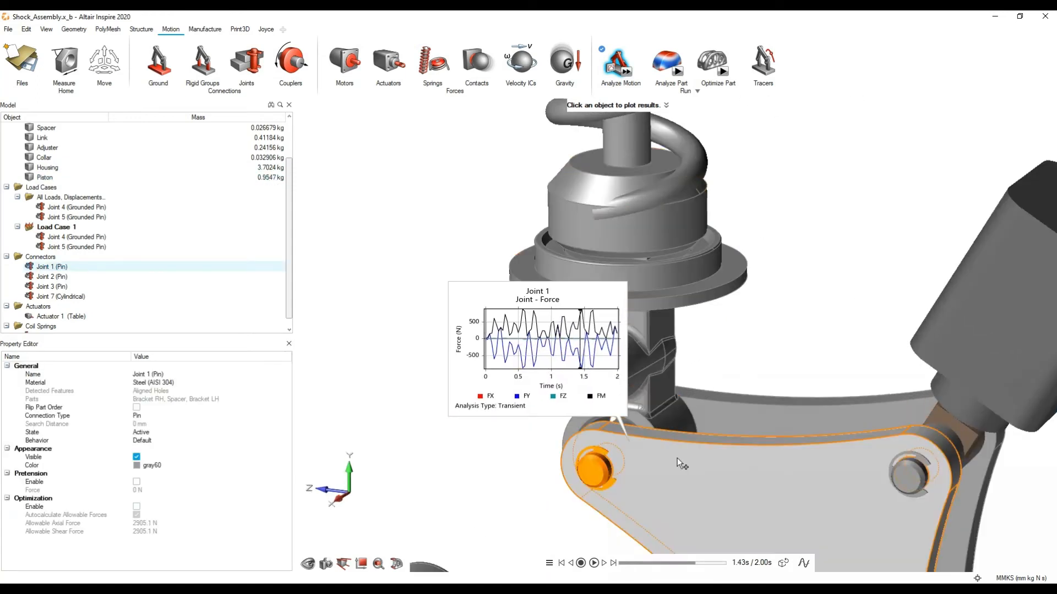
scroll(660, 338, "down", 5)
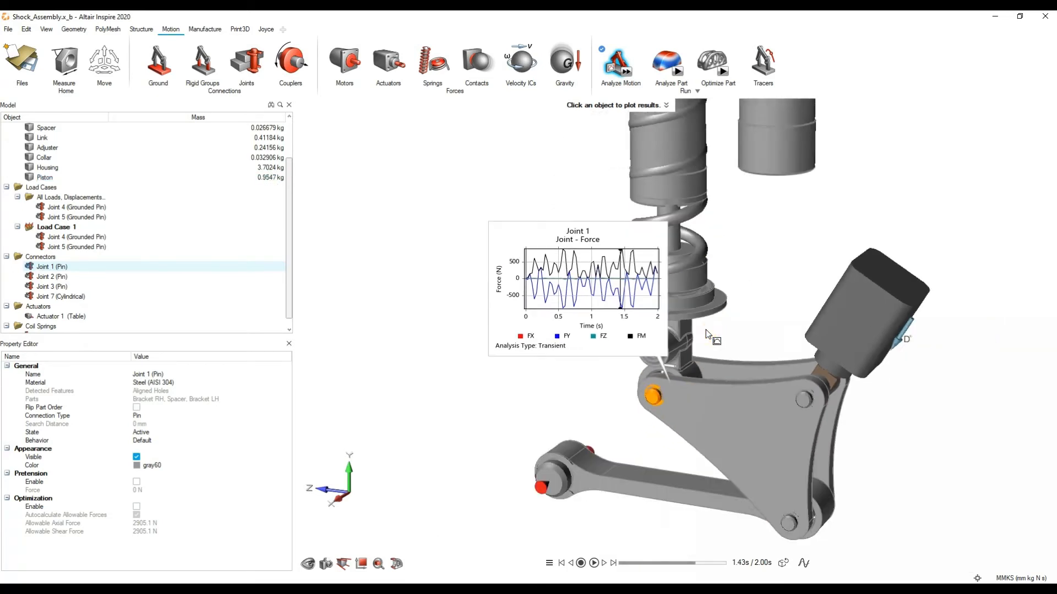
right_click(570, 316)
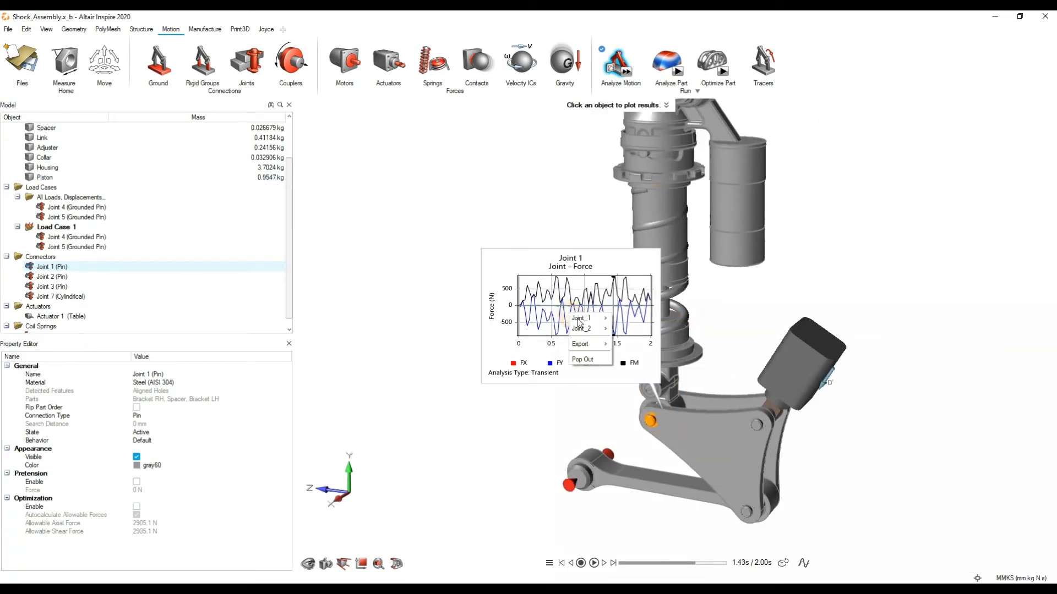
right_click(548, 308)
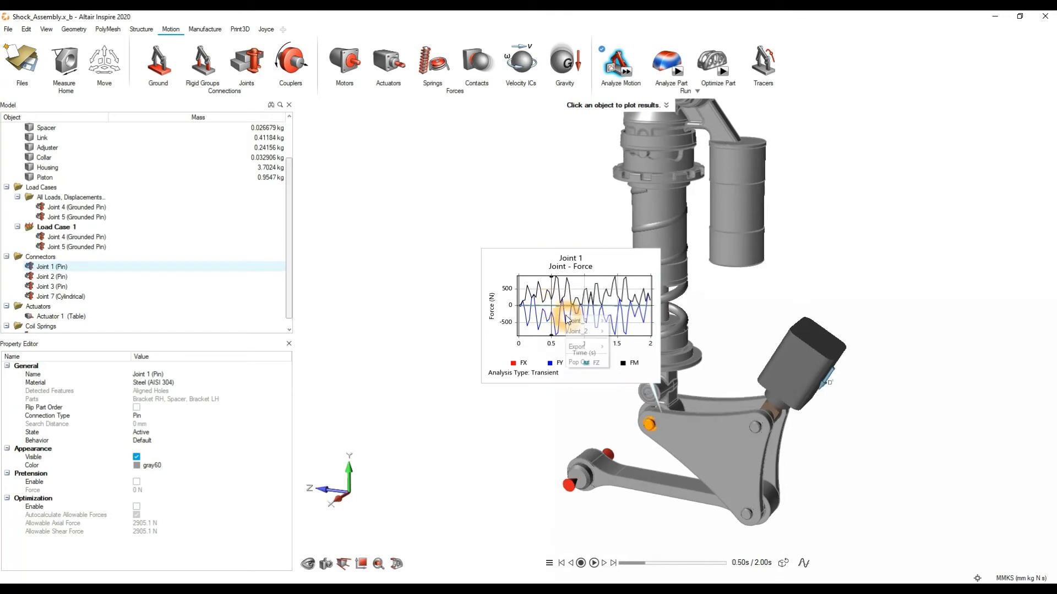
mouse_move(583, 321)
left_click(642, 333)
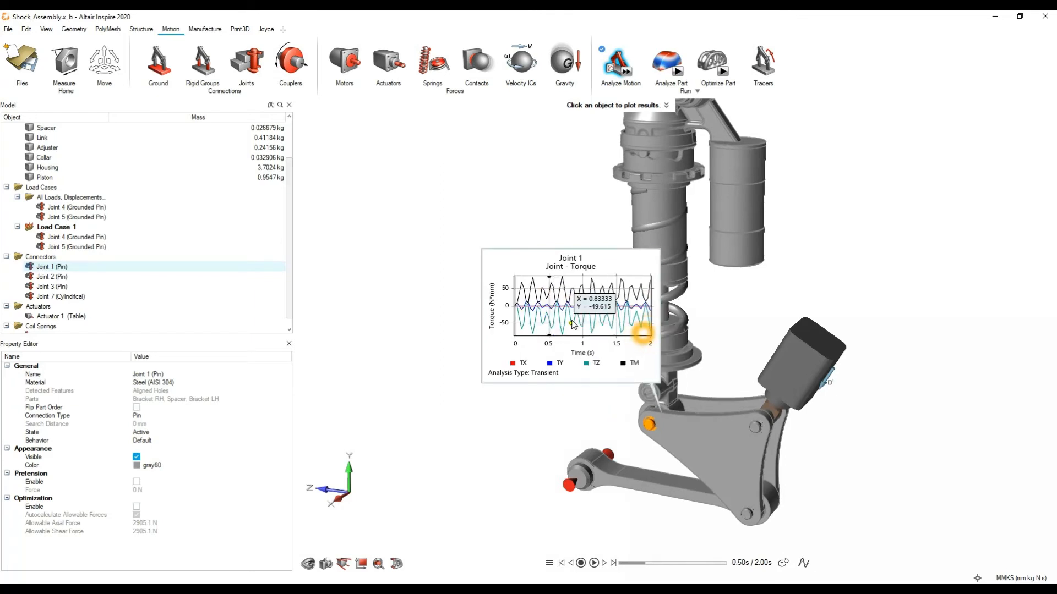
Switch the Joint 1 plot to displacement, examine the curve, and close the plot
right_click(573, 321)
left_click(604, 336)
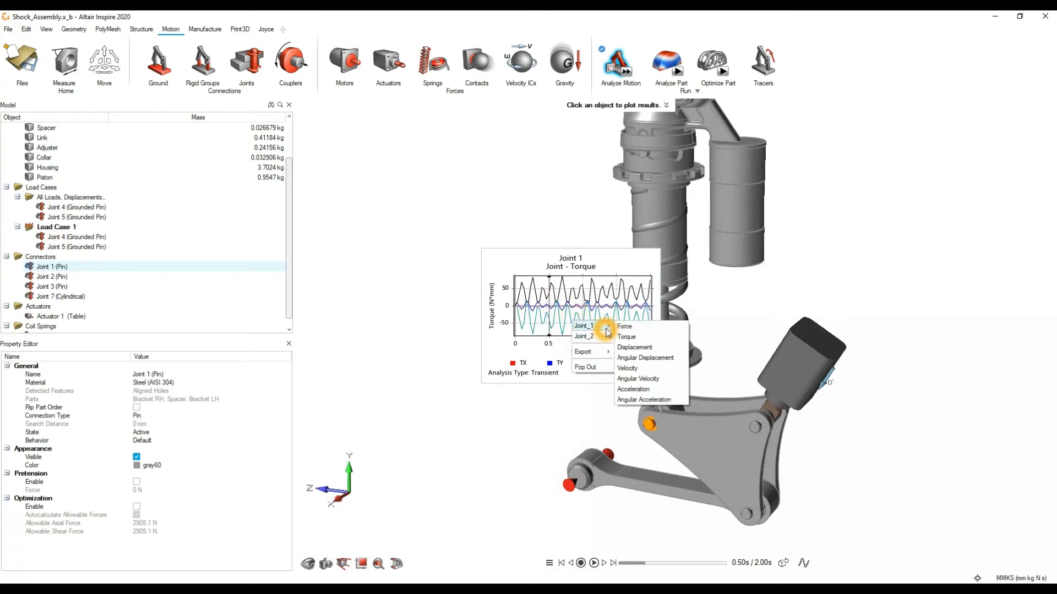
mouse_move(609, 329)
left_click(624, 347)
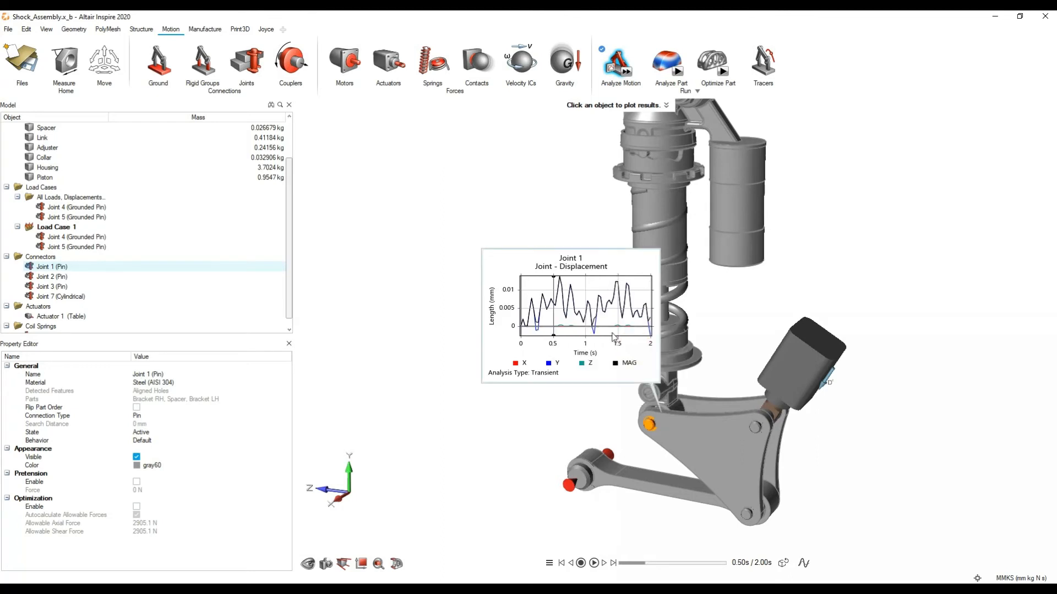
left_click(554, 317)
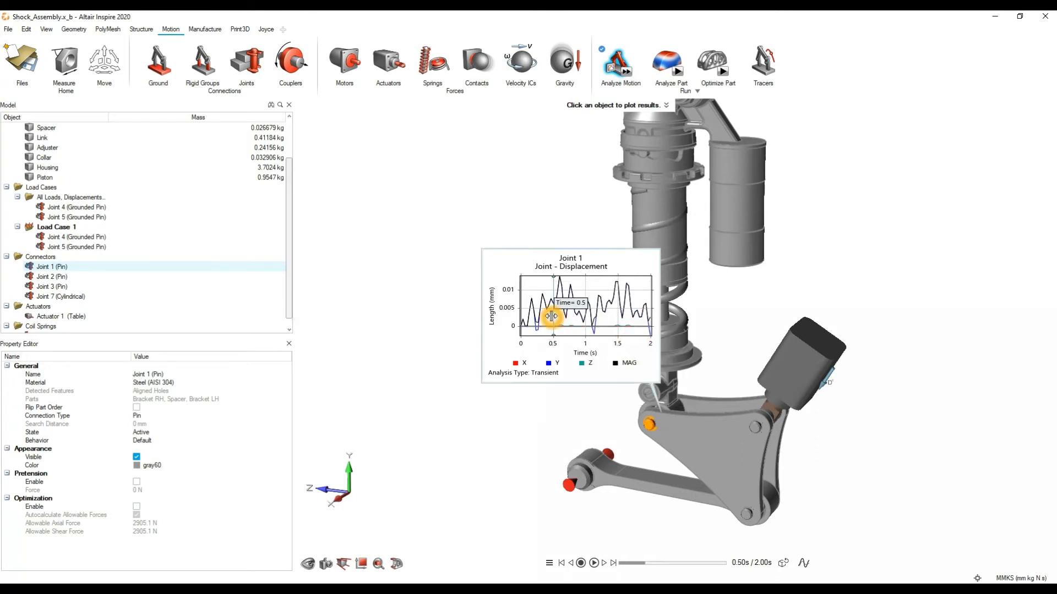
left_click(845, 279)
Open the Force Explorer and play back the motion to examine the spring force on the shock absorber
scroll(835, 262, "down", 3)
right_click_drag(825, 242, 708, 299)
left_click(696, 105)
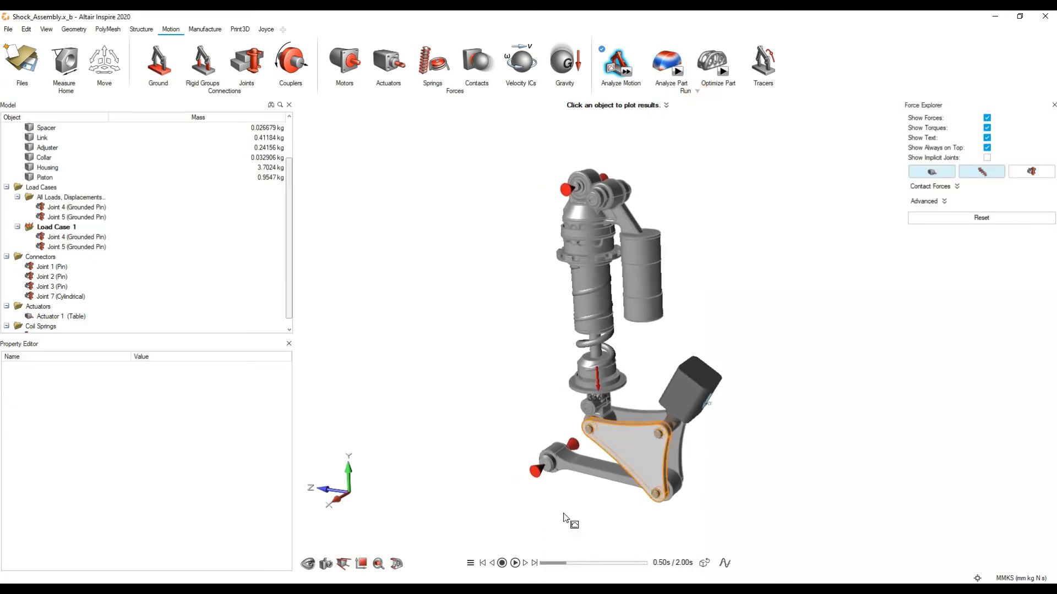
left_click(515, 562)
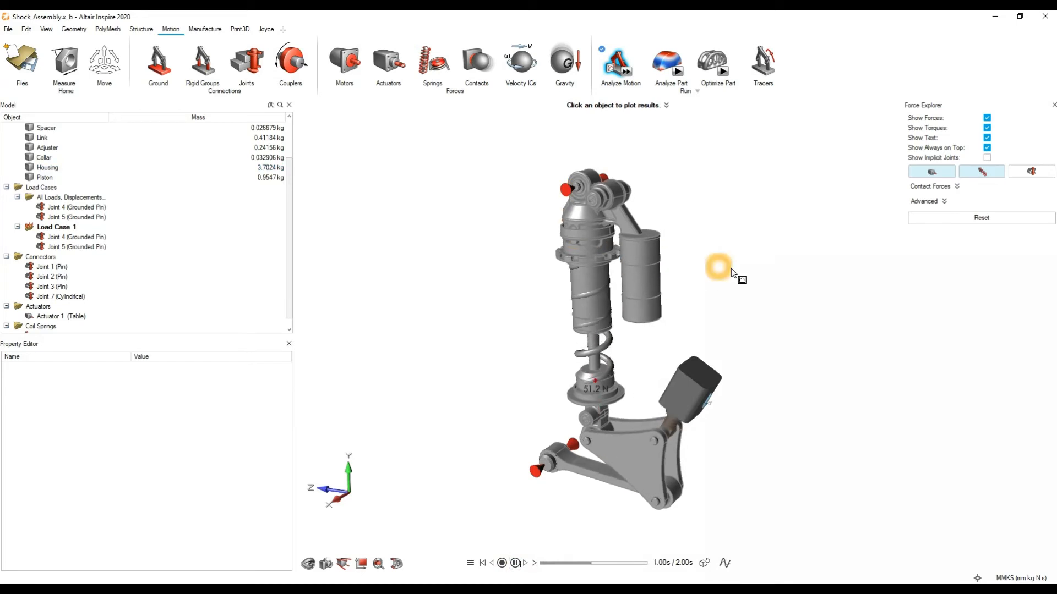
middle_click_drag(741, 268, 629, 336)
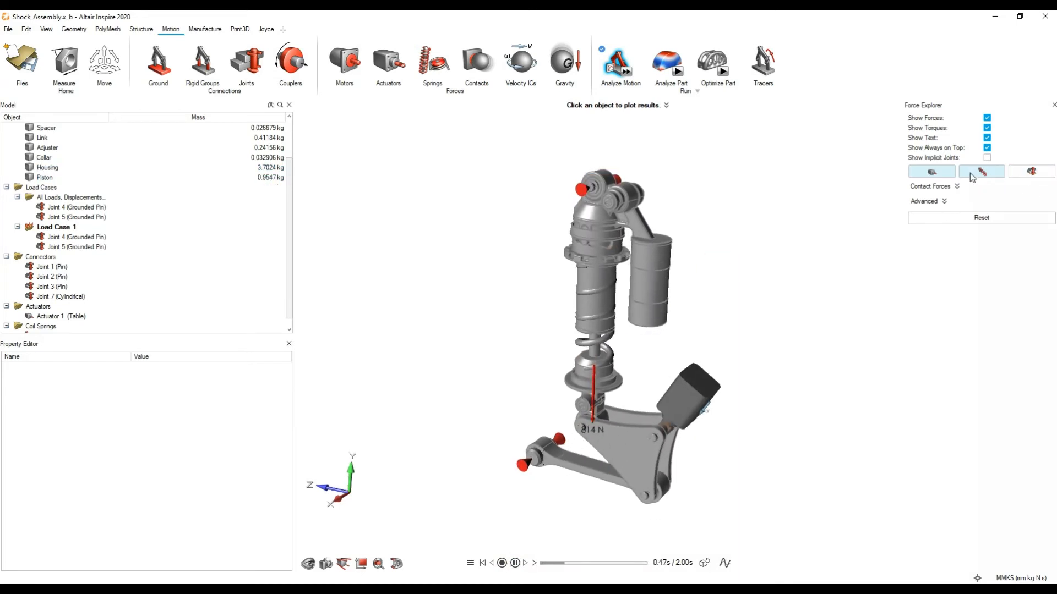
Show the joint forces with torques hidden in the Force Explorer, examine them at the bracket, and exit the results review
left_click(1027, 174)
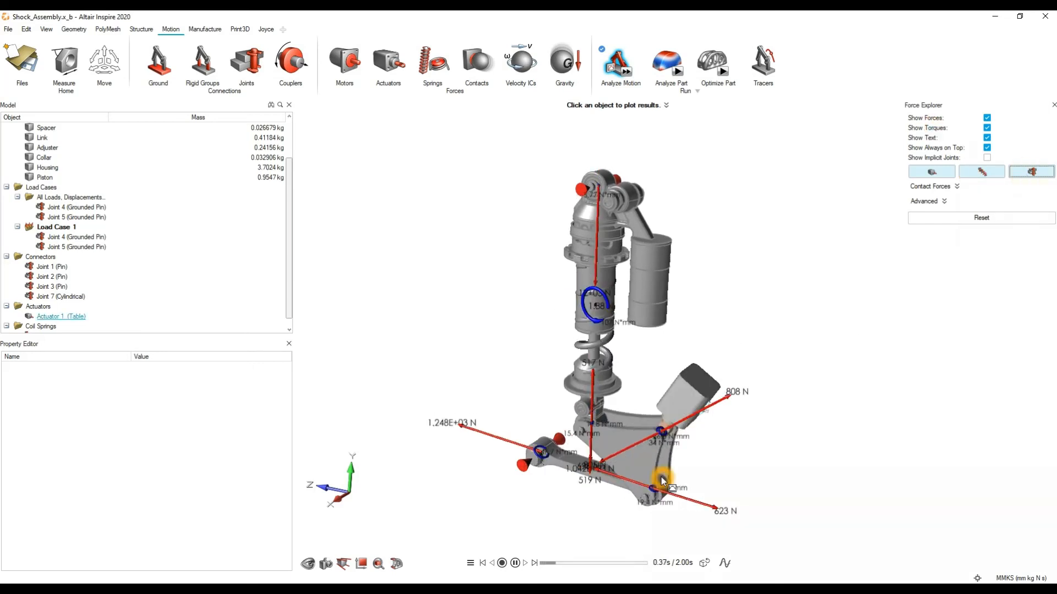
left_click(987, 127)
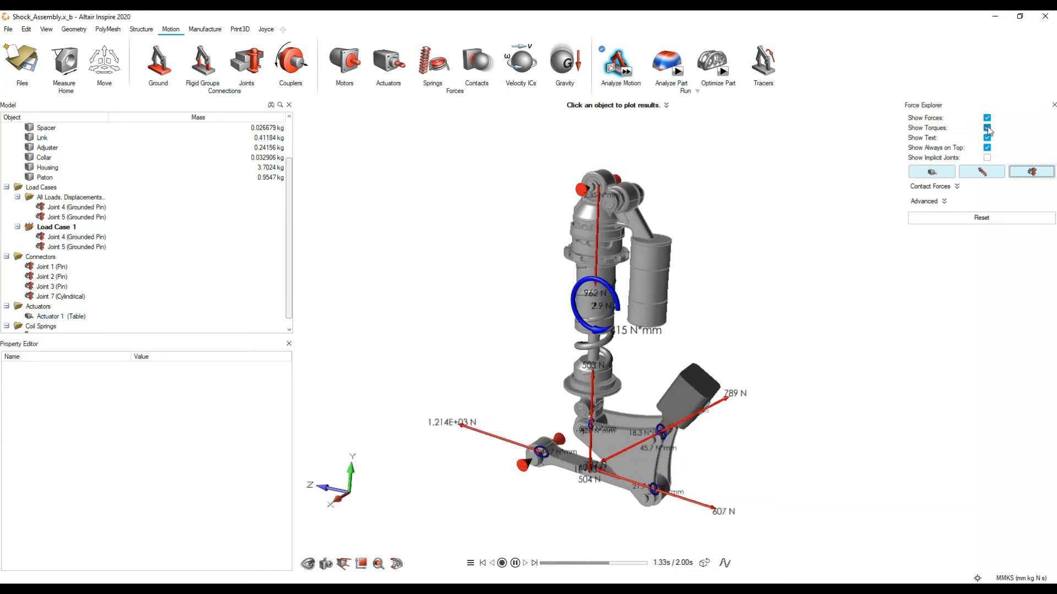
scroll(627, 467, "up", 5)
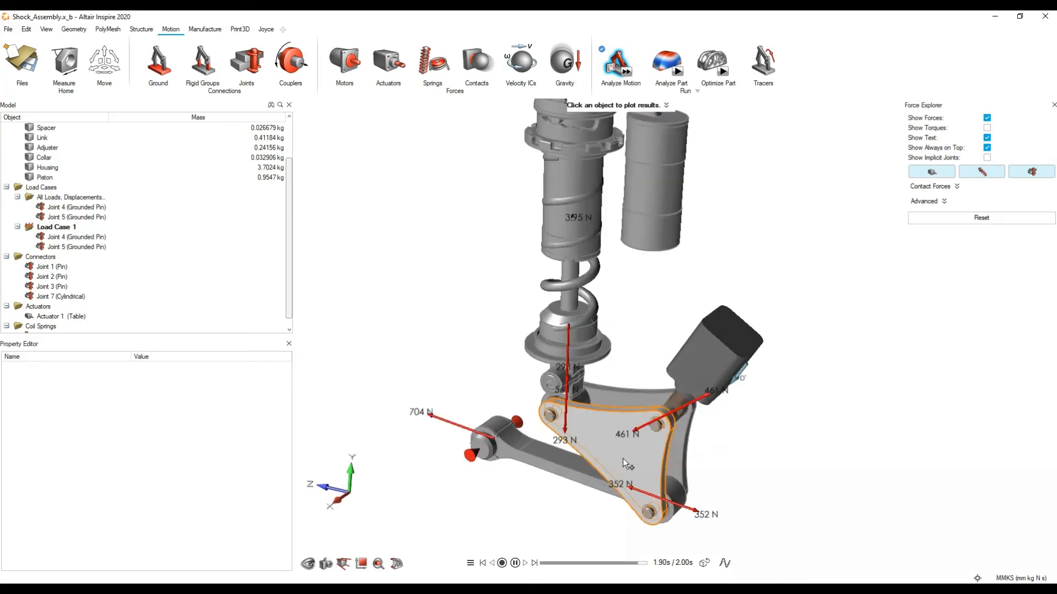
scroll(661, 427, "down", 8)
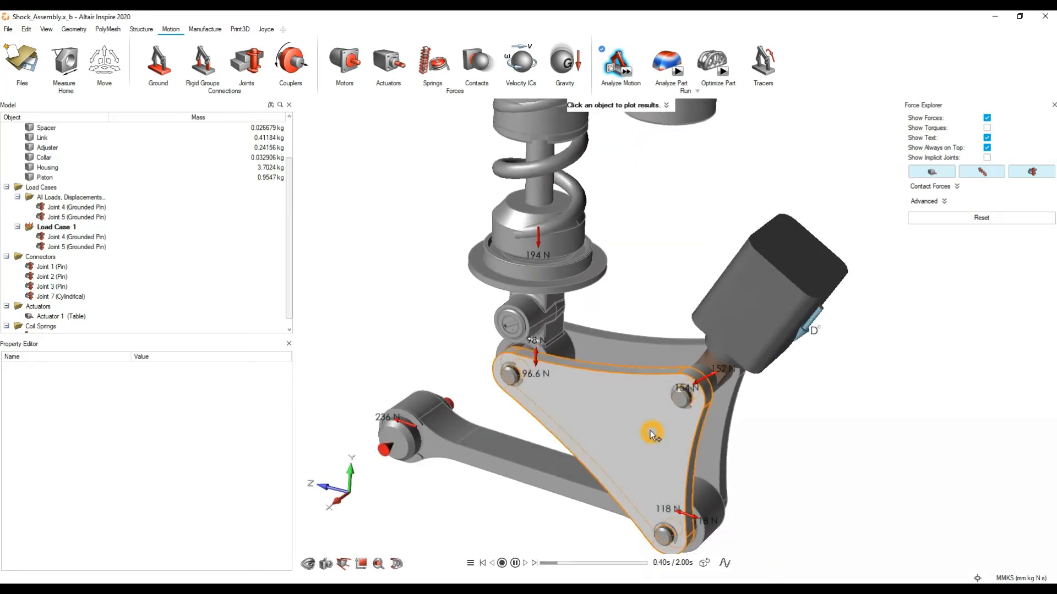
left_click(667, 308)
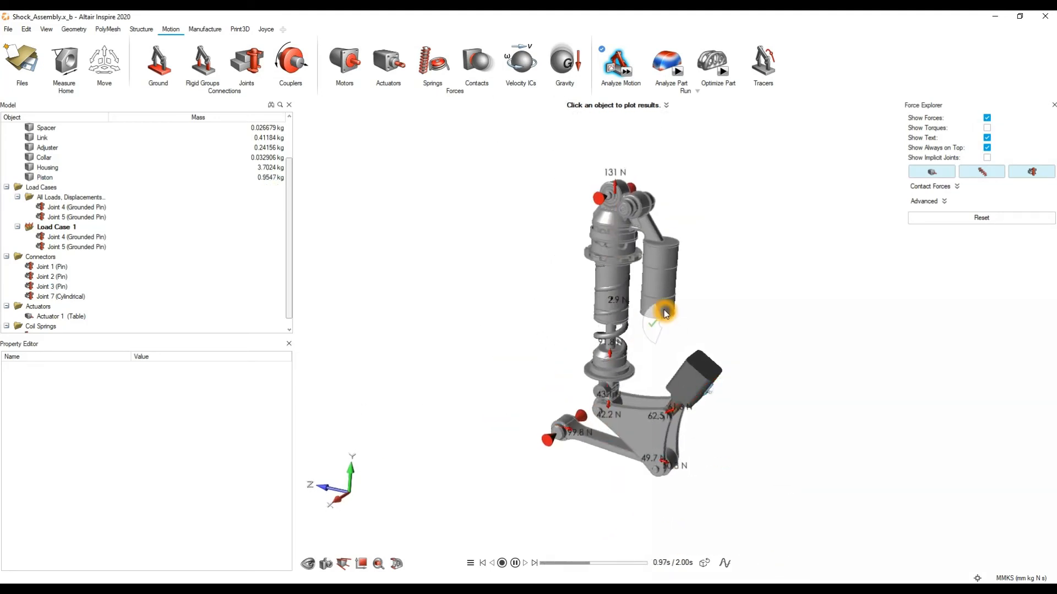
left_click(510, 563)
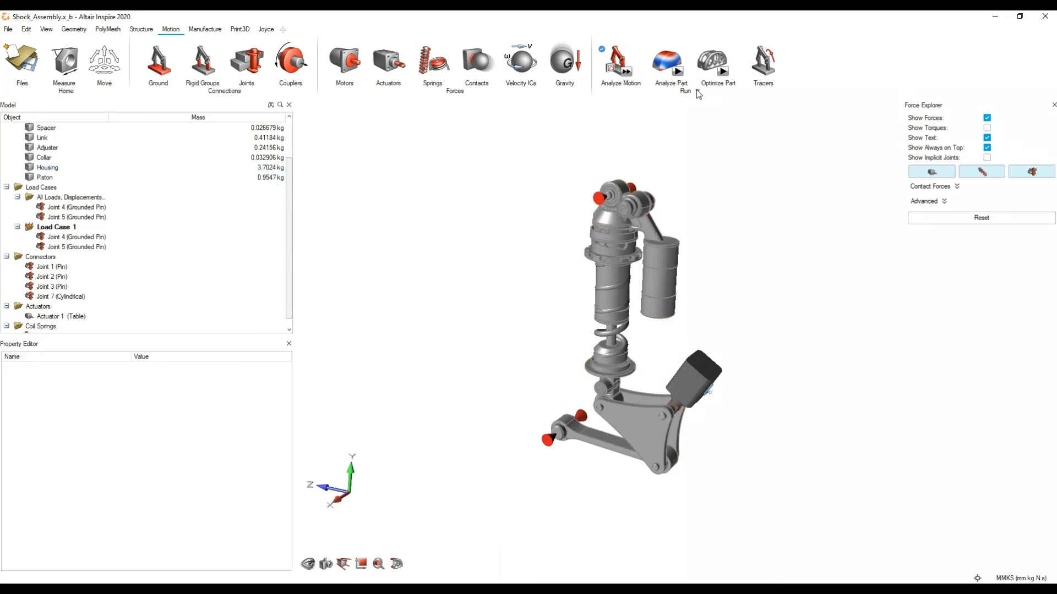
Replay the motion results, overlay the forces with the Force Explorer to examine them on the assembly, and close the explorer
left_click(696, 106)
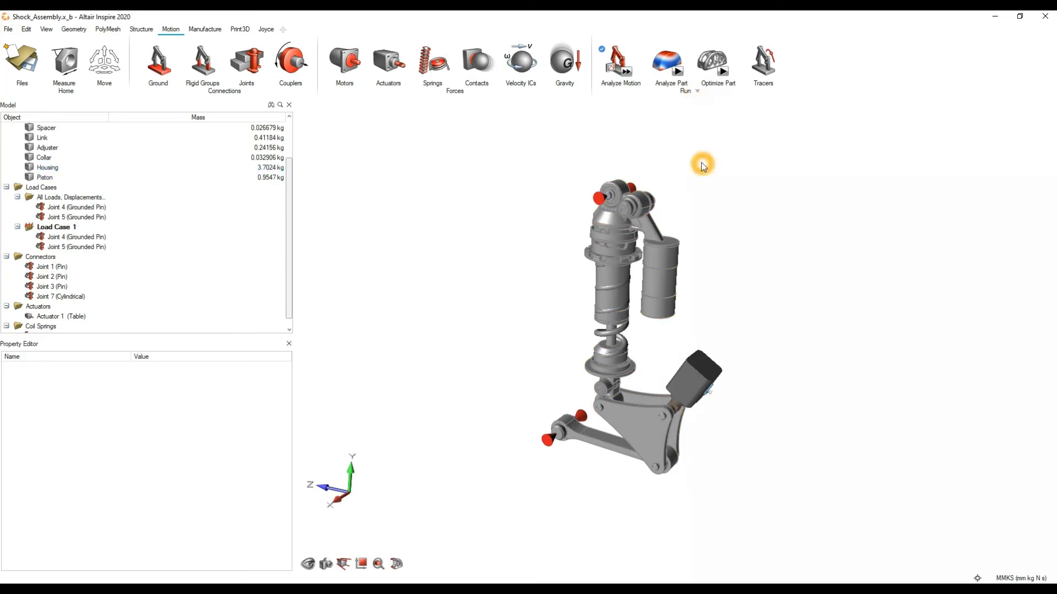
left_click(617, 69)
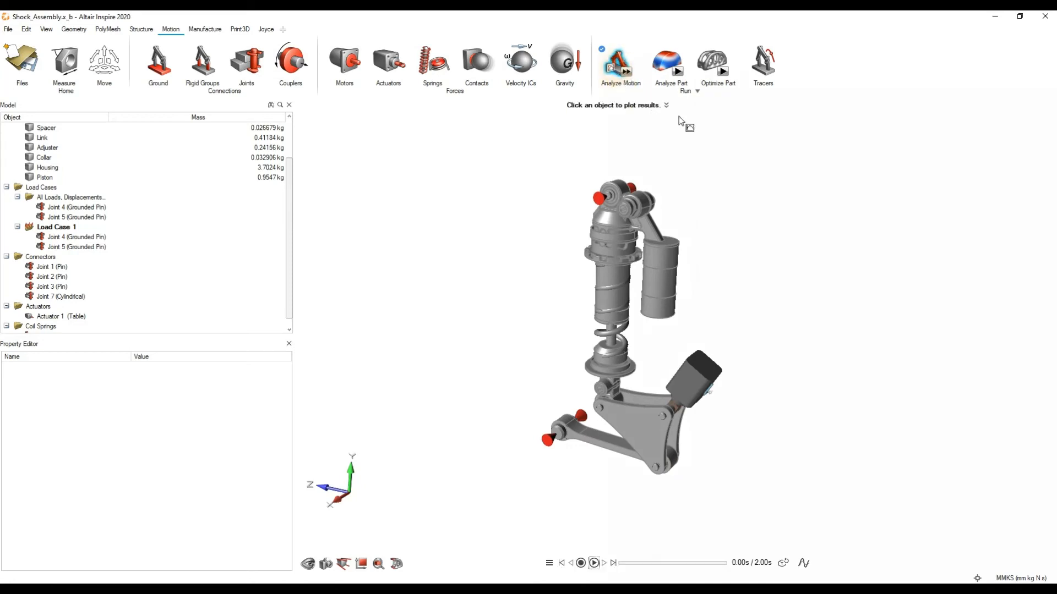
left_click(593, 564)
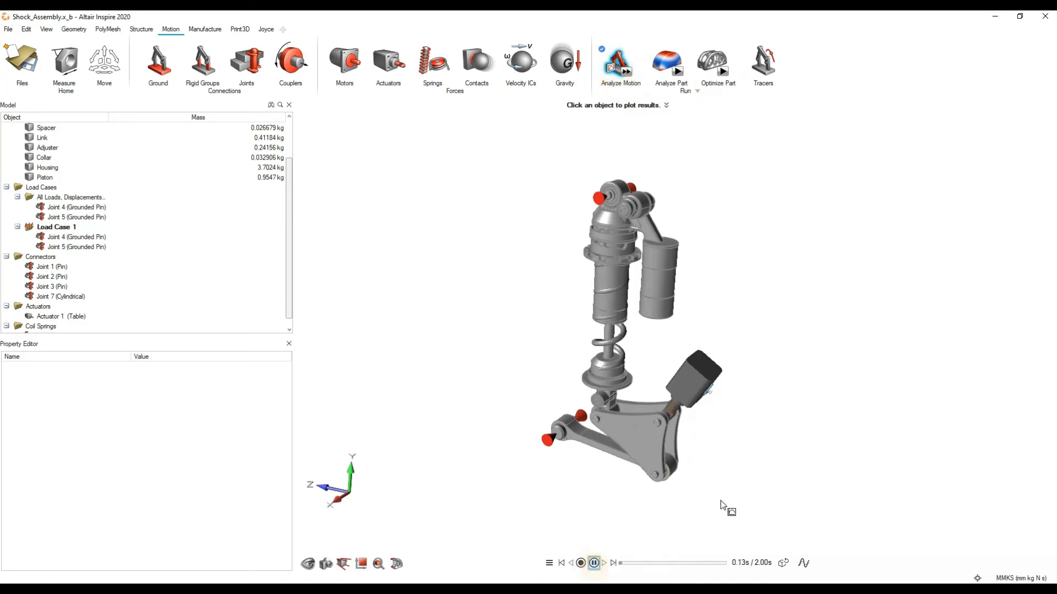
left_click(697, 92)
left_click(696, 105)
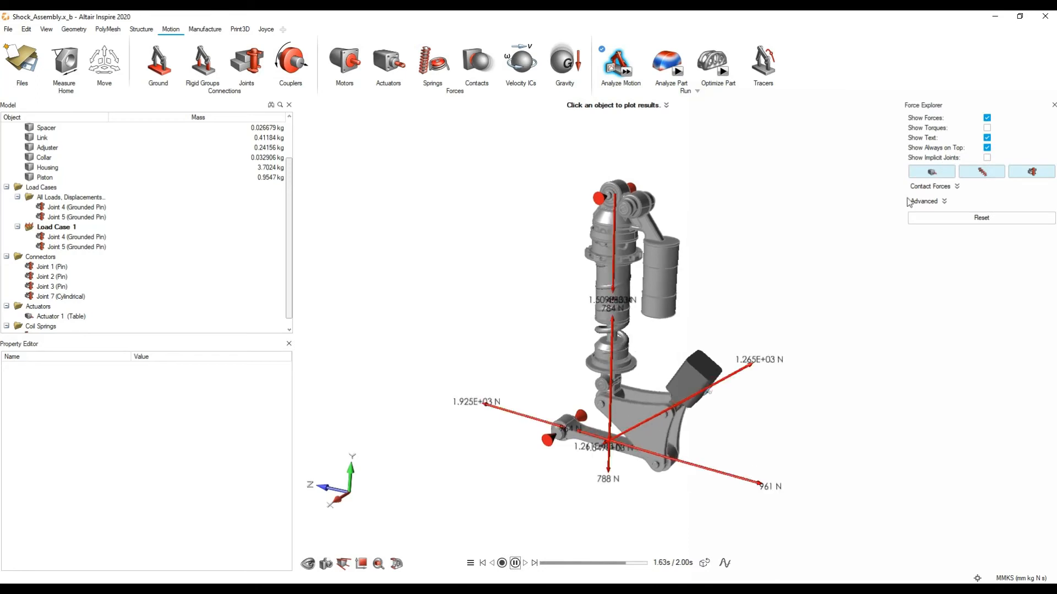
left_click(515, 563)
left_click(1054, 105)
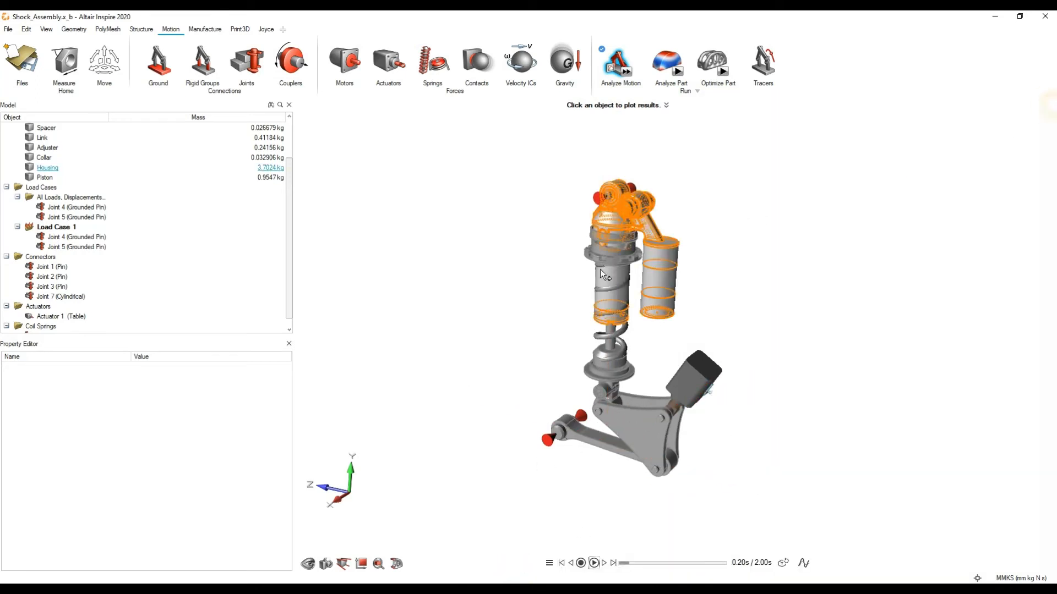
Plot the motion results of Bracket LH and open the part analysis setup for that bracket
middle_click_drag(661, 345, 675, 307)
scroll(655, 358, "up", 3)
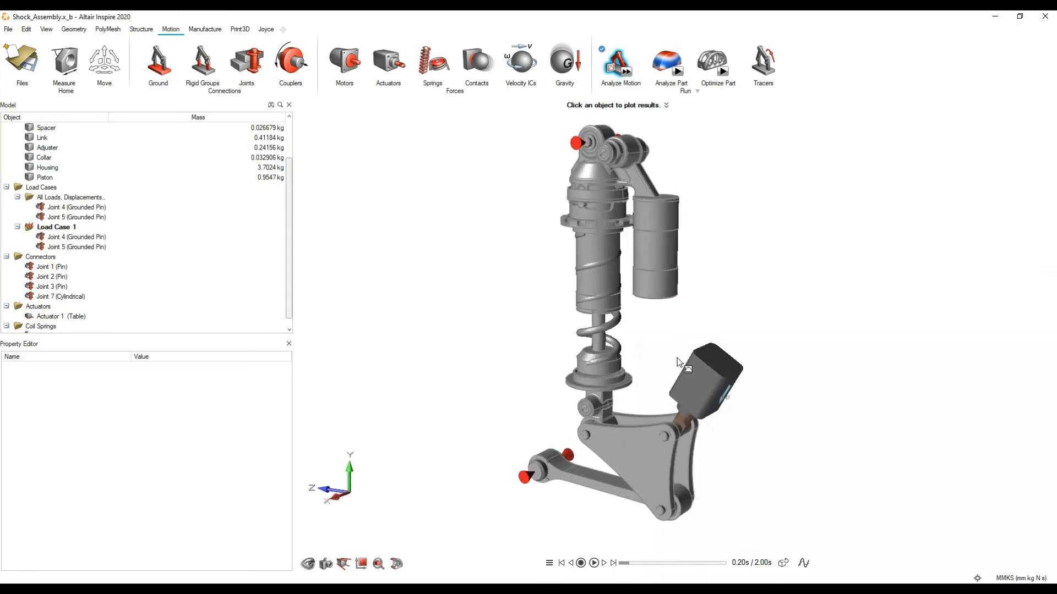
middle_click_drag(678, 360, 647, 327)
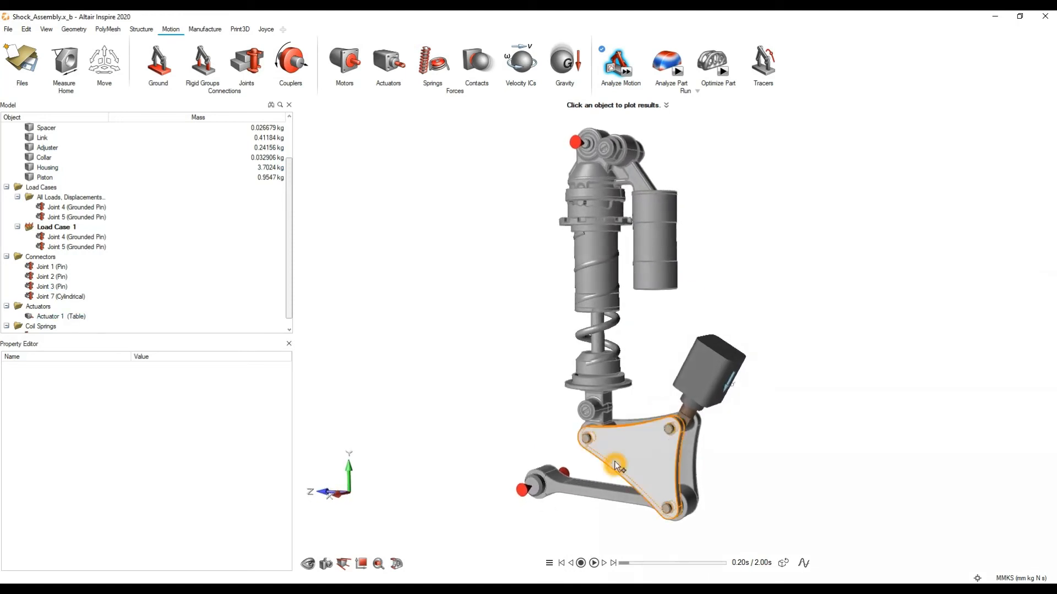
middle_click_drag(618, 467, 681, 437)
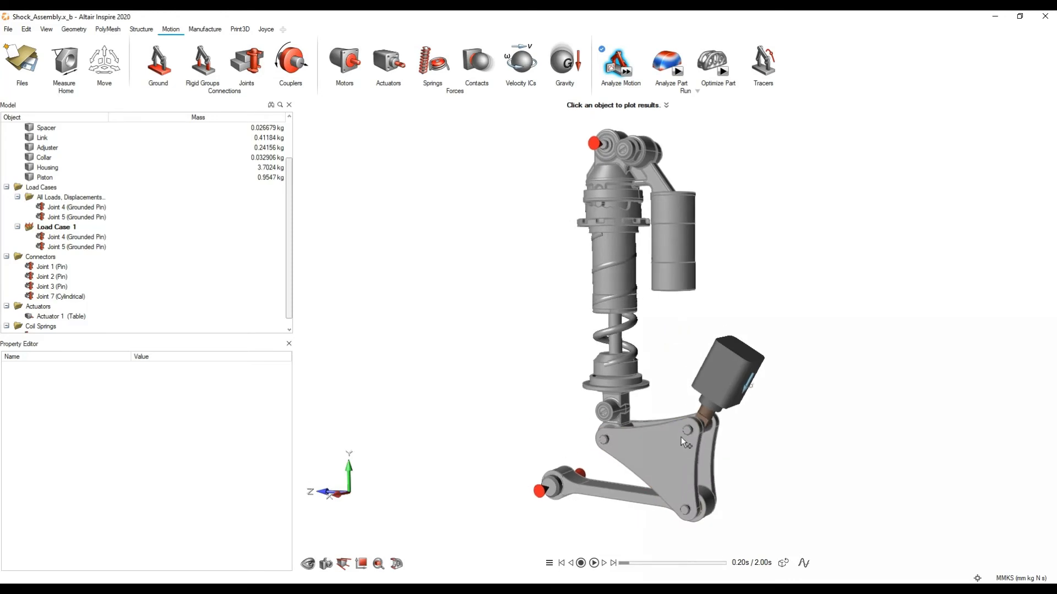
left_click(653, 458)
mouse_move(606, 373)
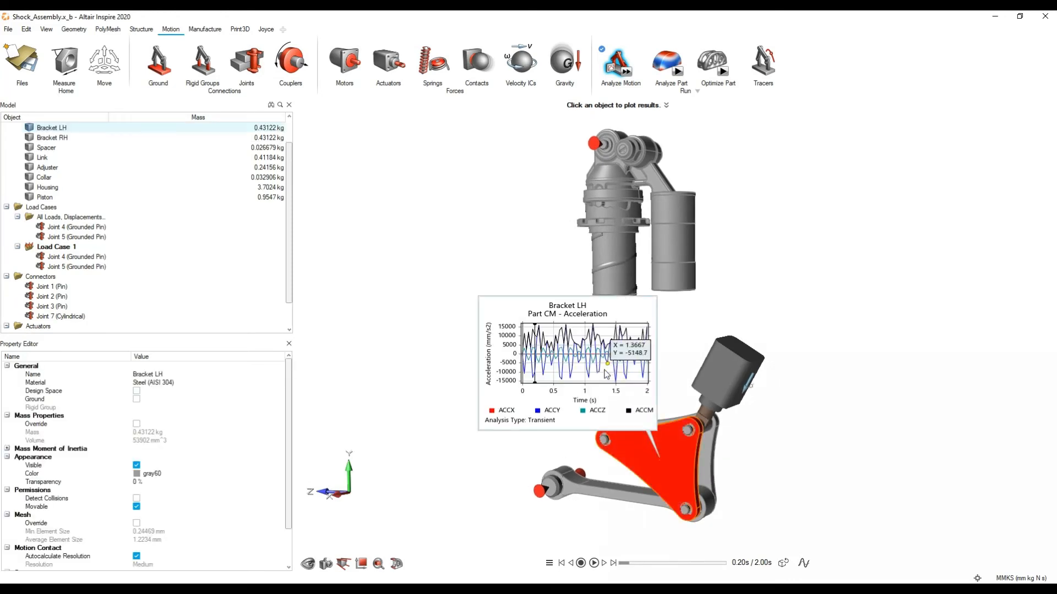
right_click(570, 372)
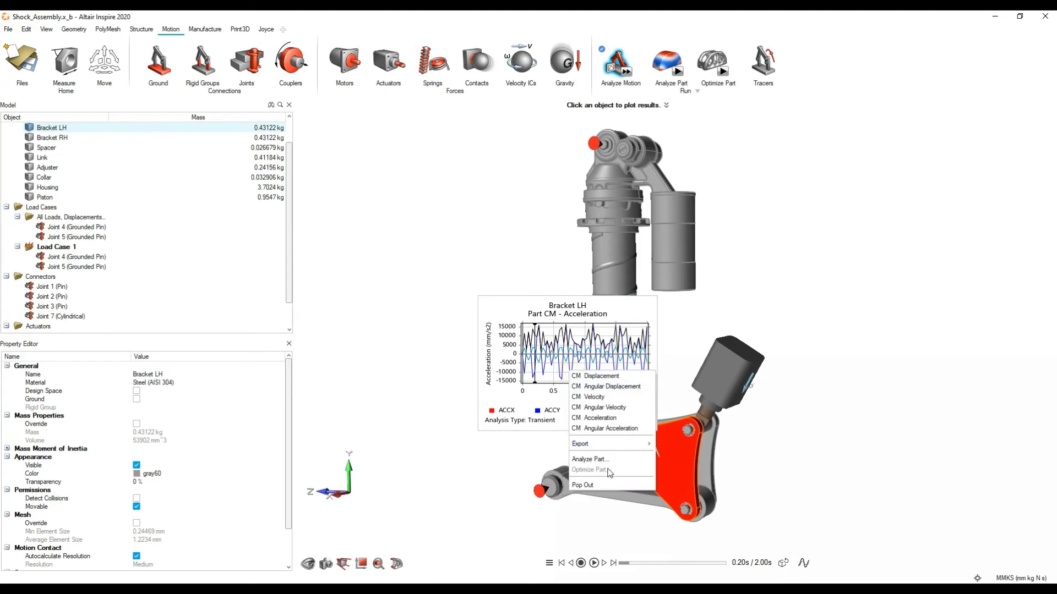
left_click(604, 459)
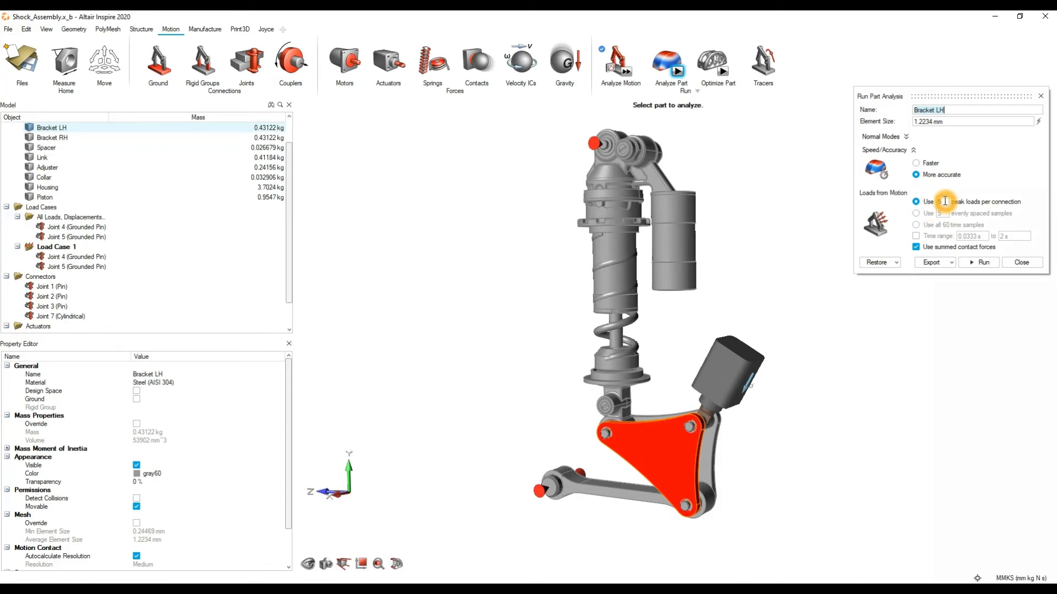
Set the part analysis to use all 60 time samples, and check the Normal Modes options with None kept
left_click(922, 229)
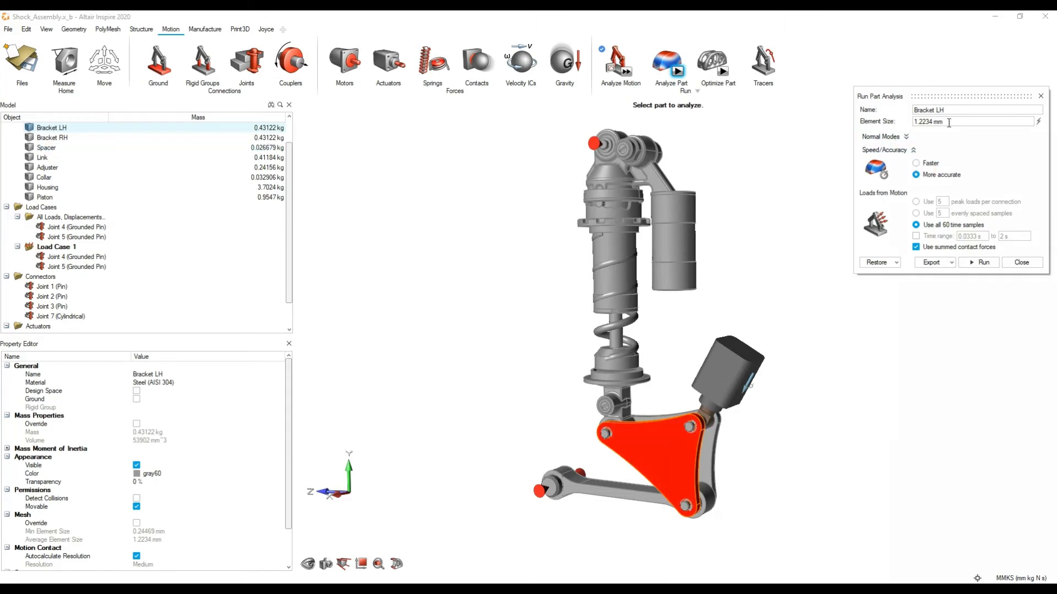
left_click(901, 139)
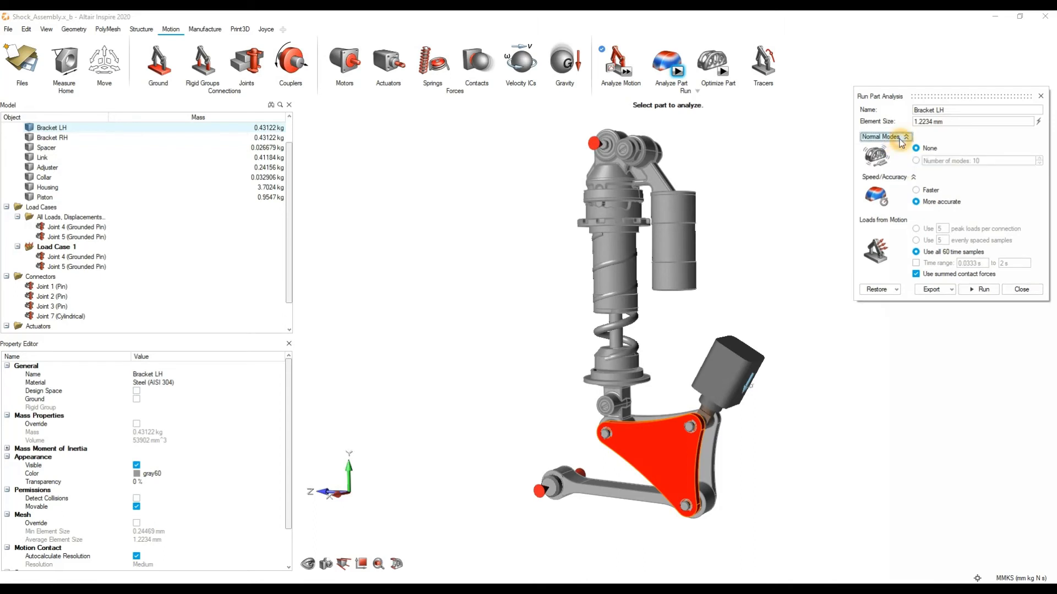
left_click(900, 138)
left_click(901, 138)
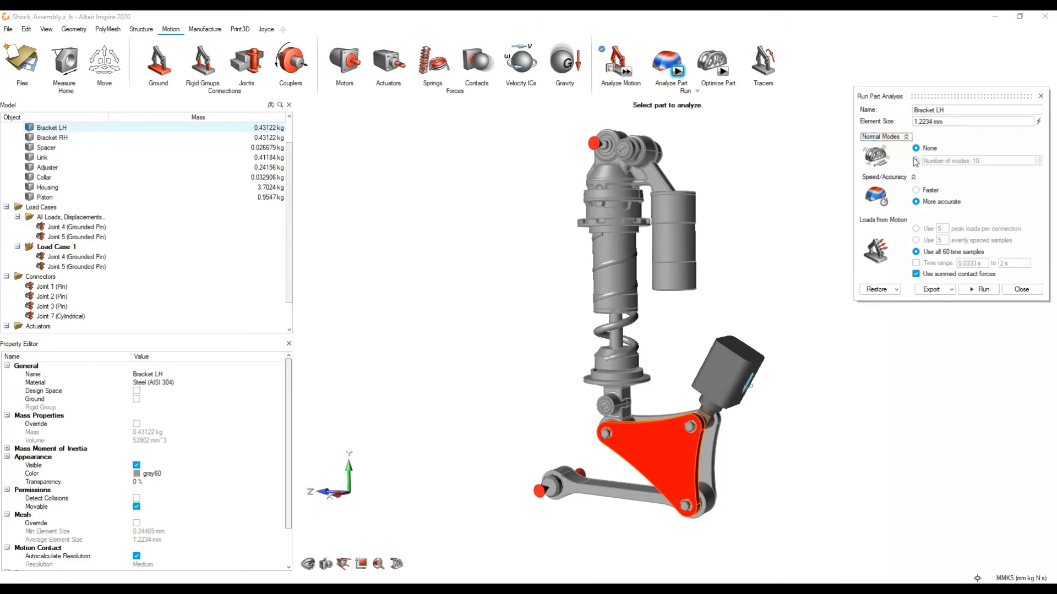
left_click(896, 141)
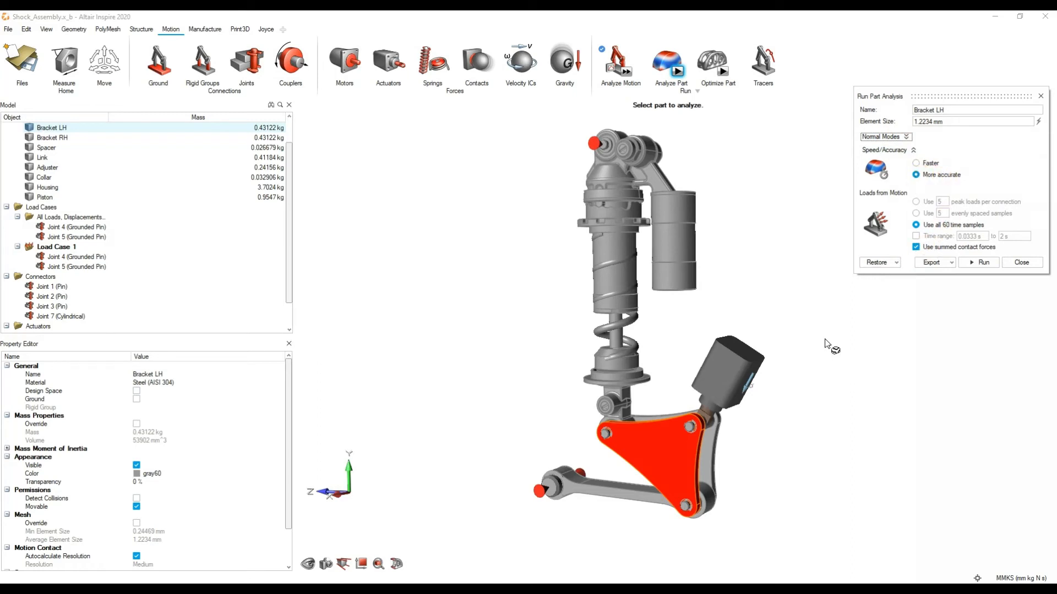
Run the part analysis of Bracket LH
scroll(660, 443, "up", 4)
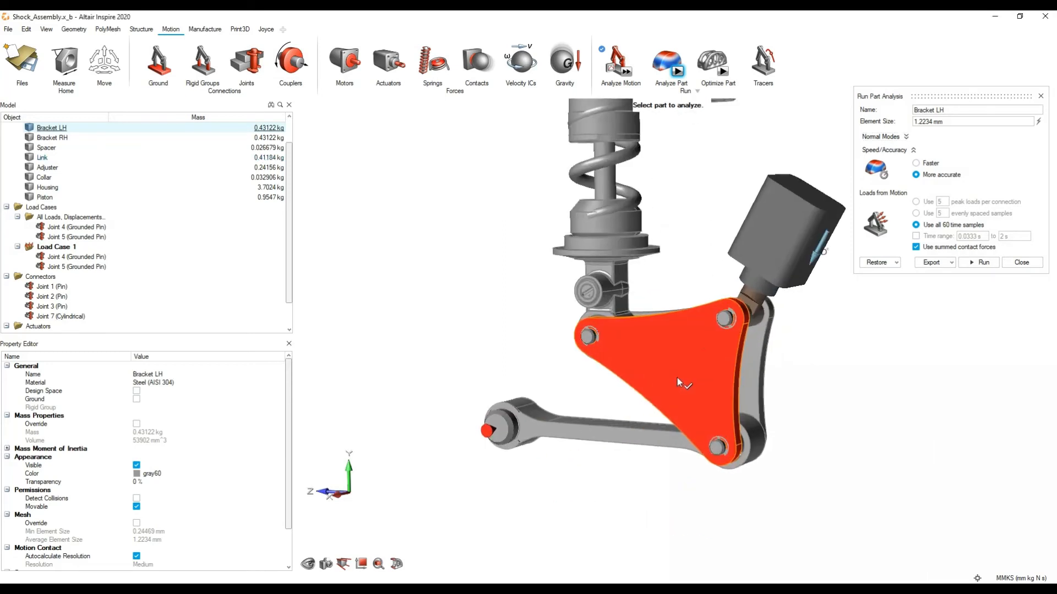
scroll(790, 312, "up", 2)
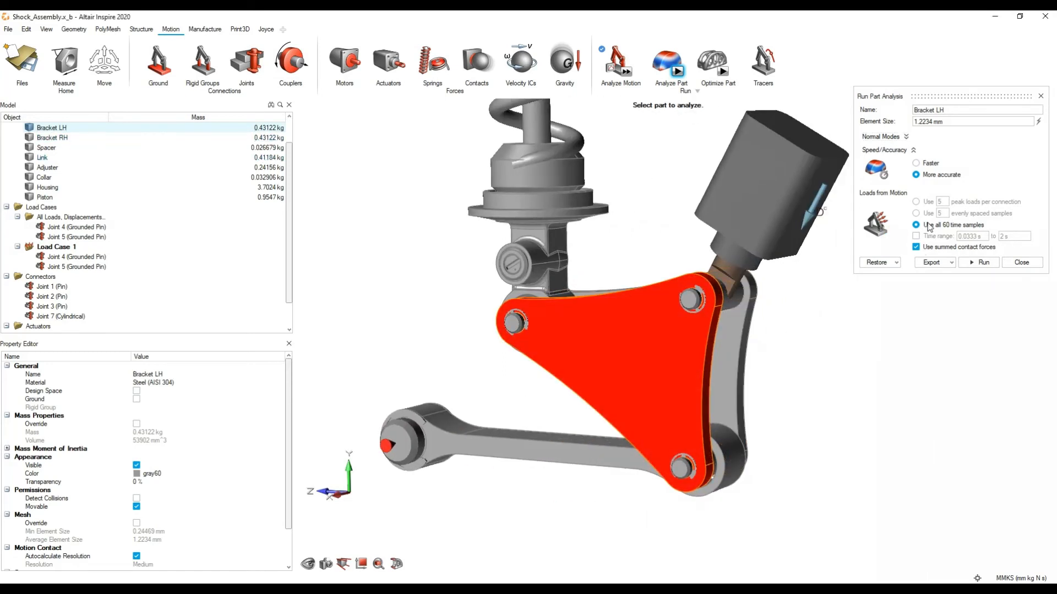
left_click(983, 263)
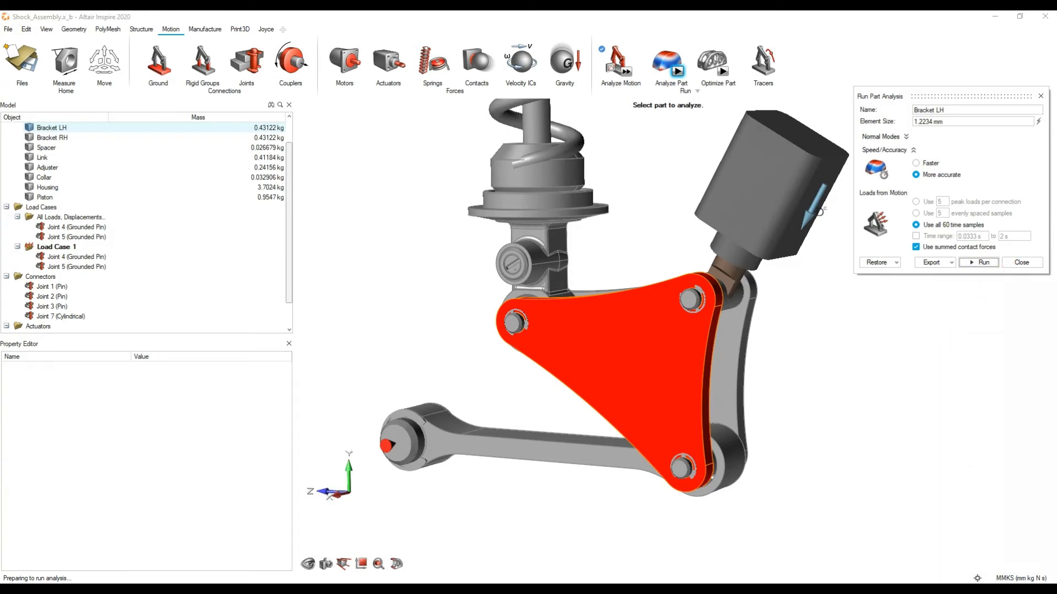
left_click(973, 264)
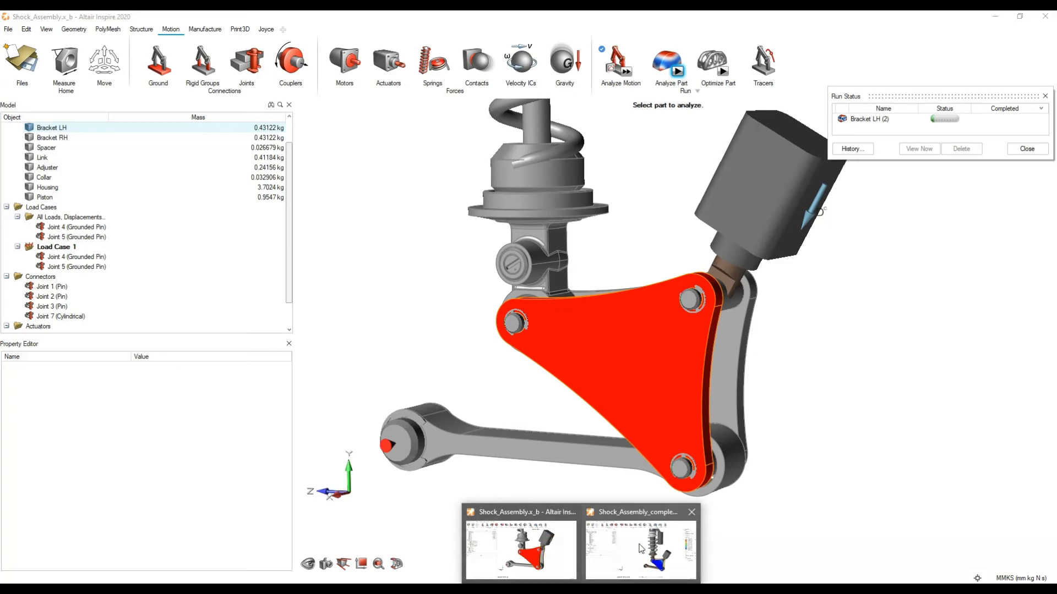
Switch to the Shock_Assembly_completed_FEAnalysis model and play the von Mises stress animation of Bracket LH
left_click(641, 544)
scroll(688, 319, "down", 2)
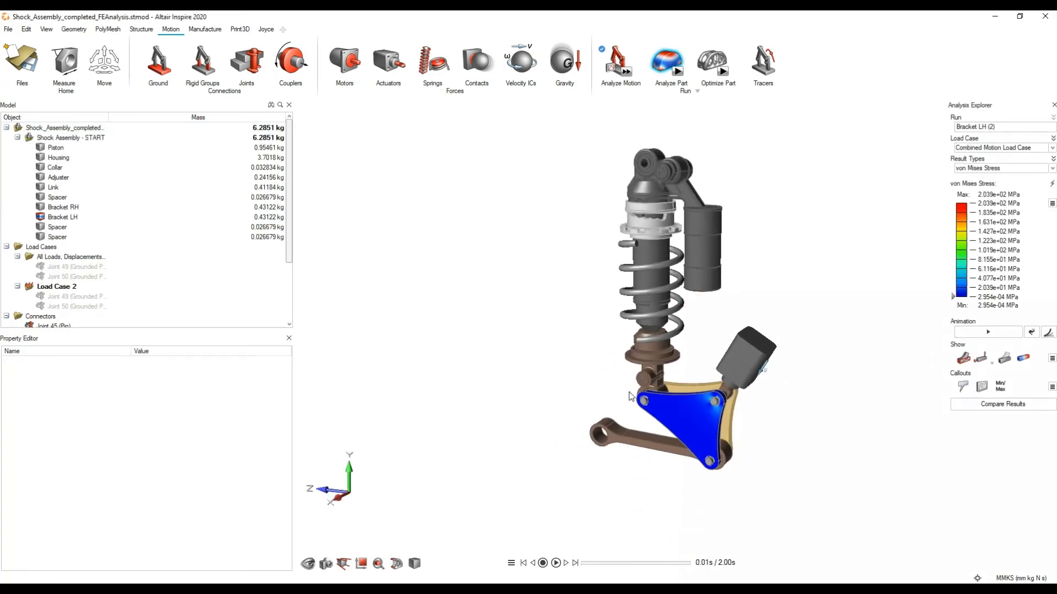
left_click(556, 563)
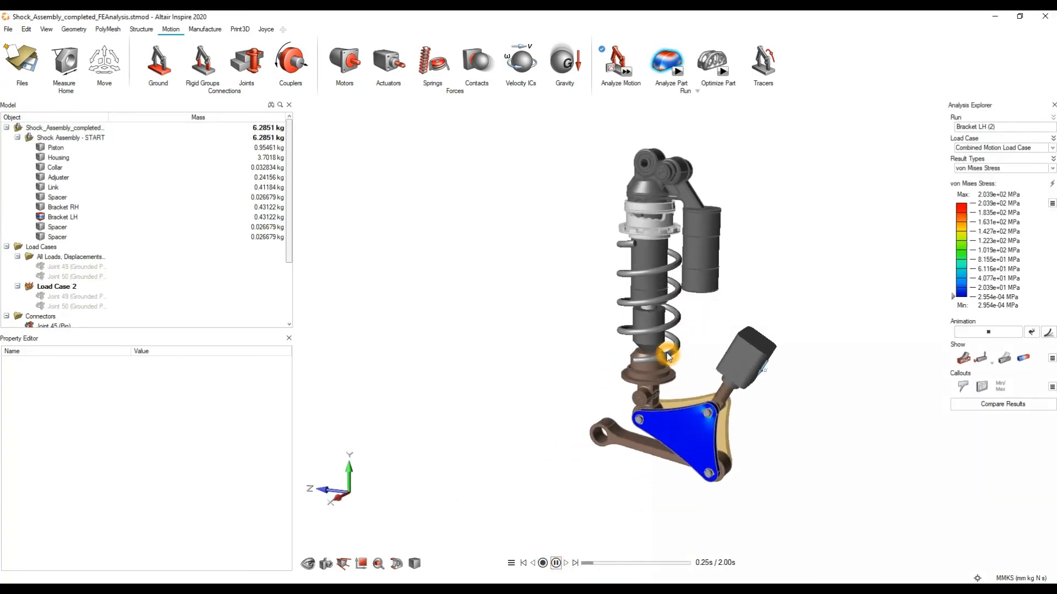
Try a playback increment of 3 in the animation settings and lower it to 2
left_click(511, 563)
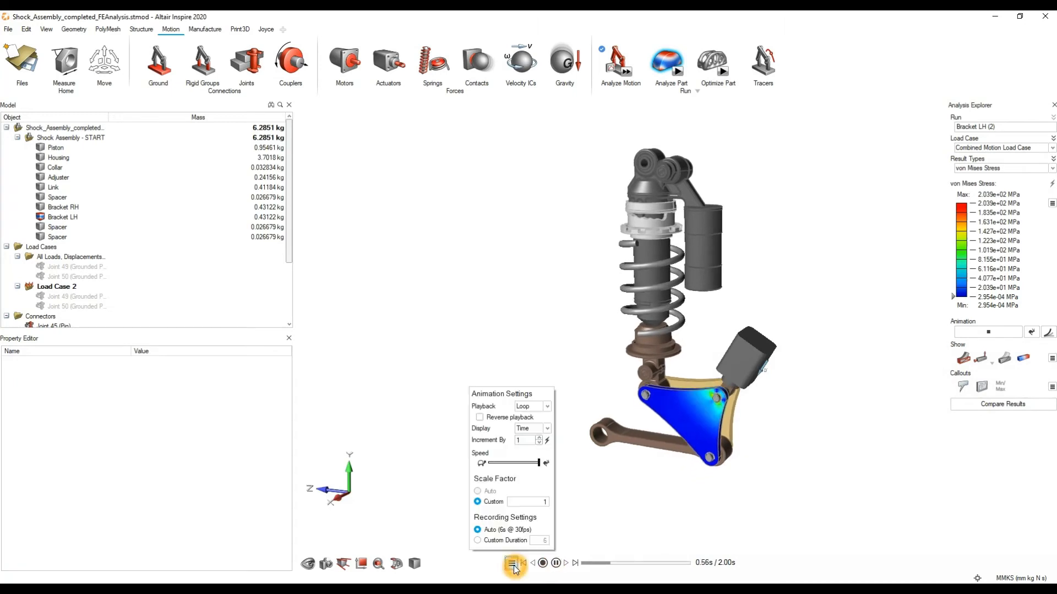
left_click(538, 465)
left_click(538, 438)
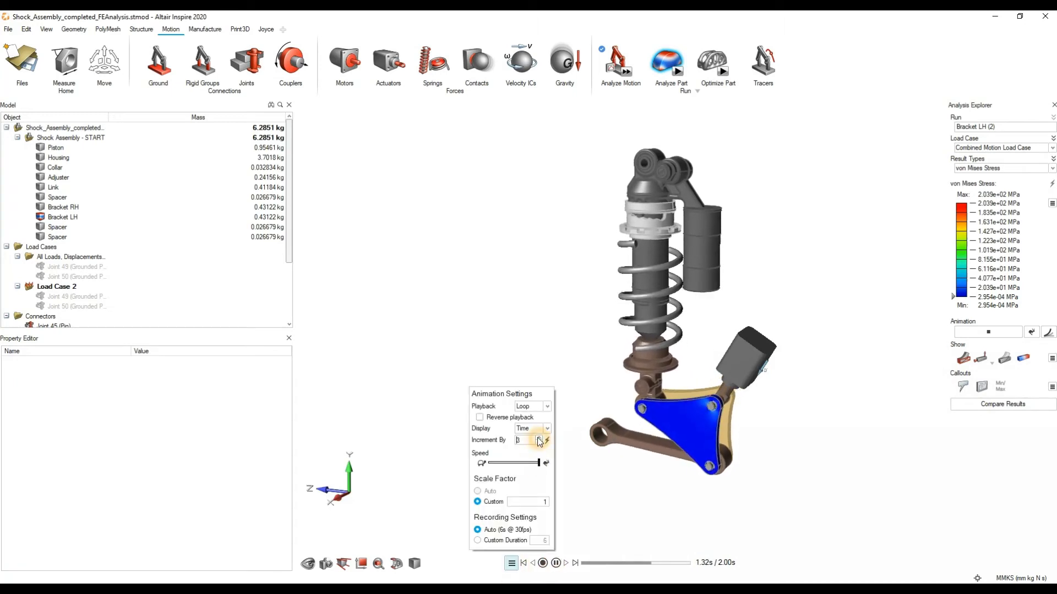
left_click(538, 438)
left_click(539, 442)
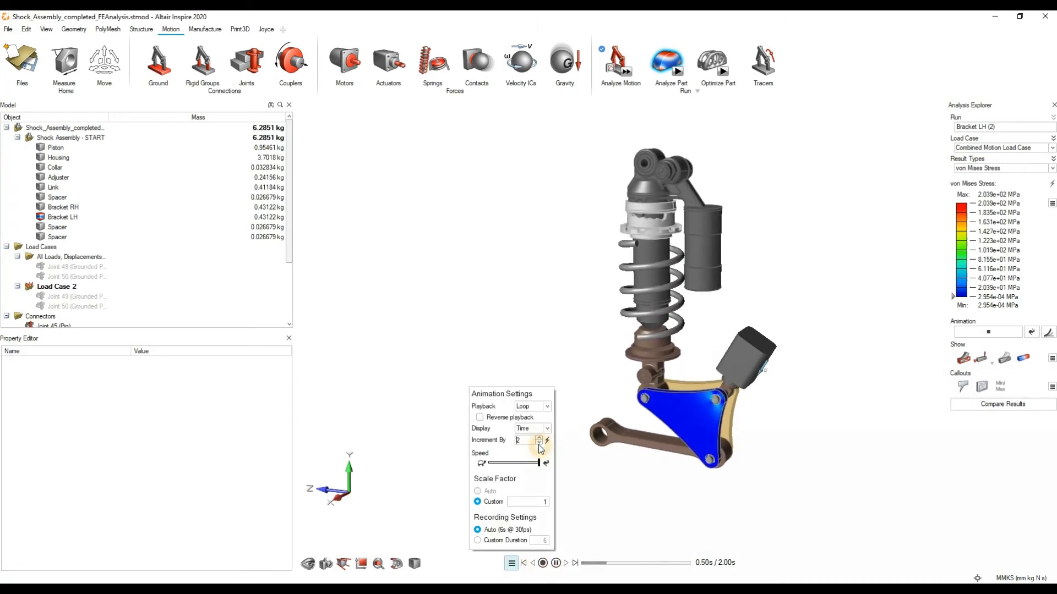
Close and reopen the Bracket LH analysis results, and animate the von Mises stress for the Combined Motion Load Case
scroll(691, 509, "up", 5)
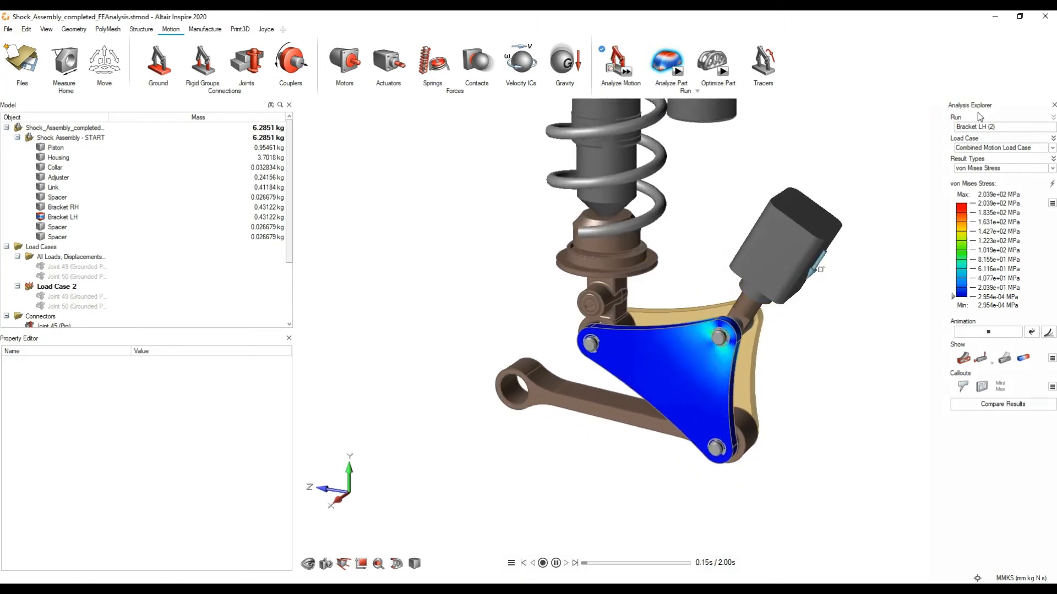
left_click(1053, 105)
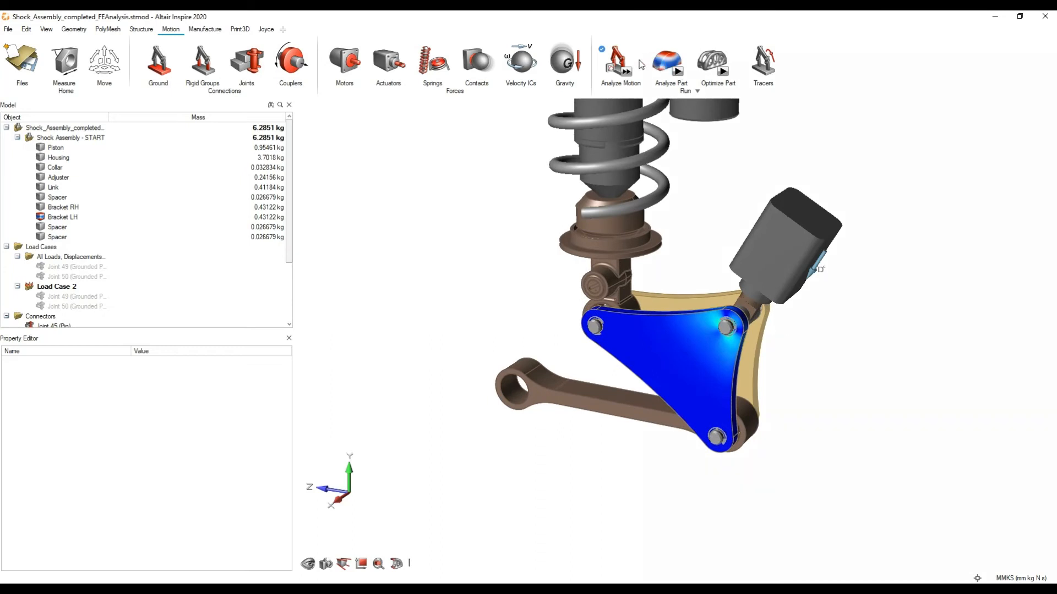
mouse_move(624, 63)
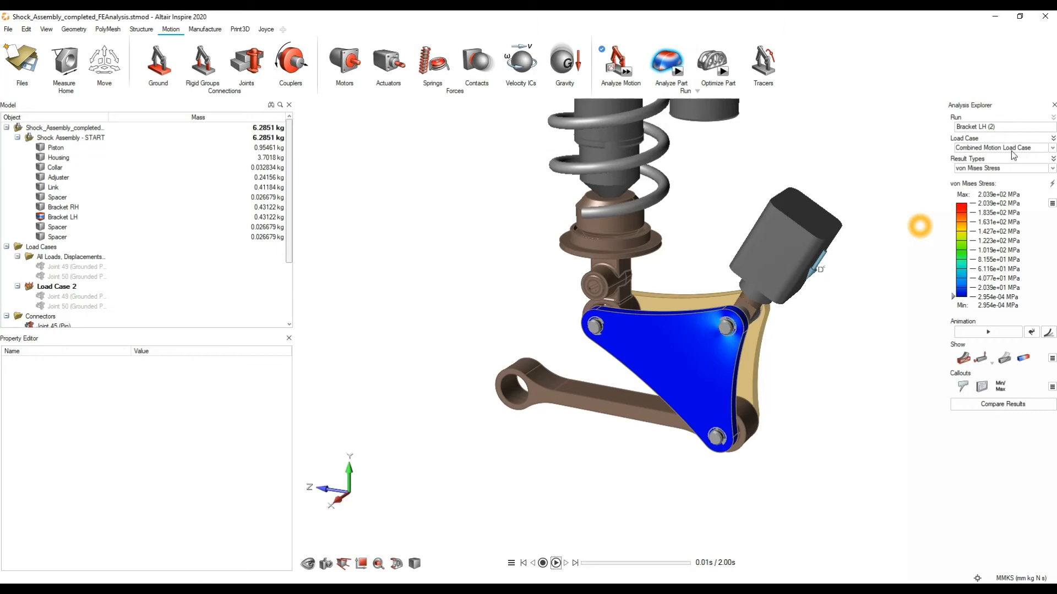
left_click(1014, 154)
left_click(1014, 153)
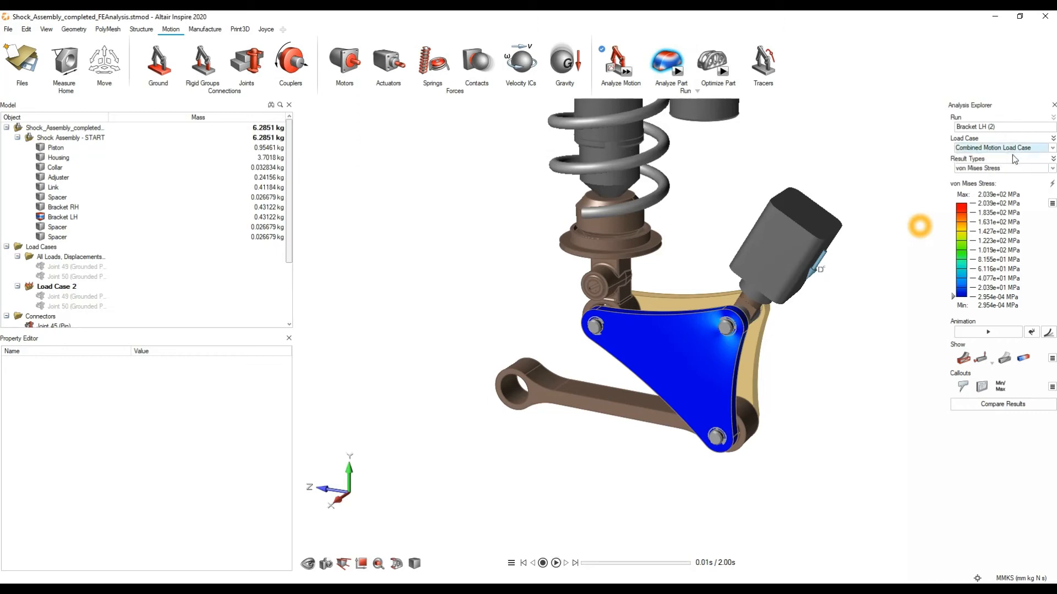
left_click(988, 332)
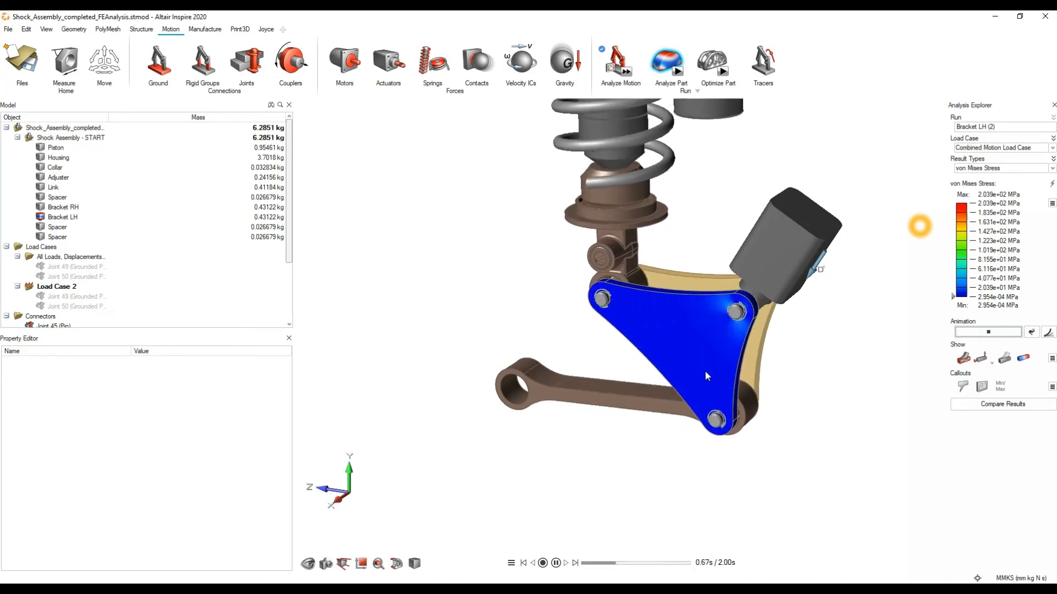
Pause and replay the bracket's stress animation, return it to the start, and open the animation settings
left_click(511, 564)
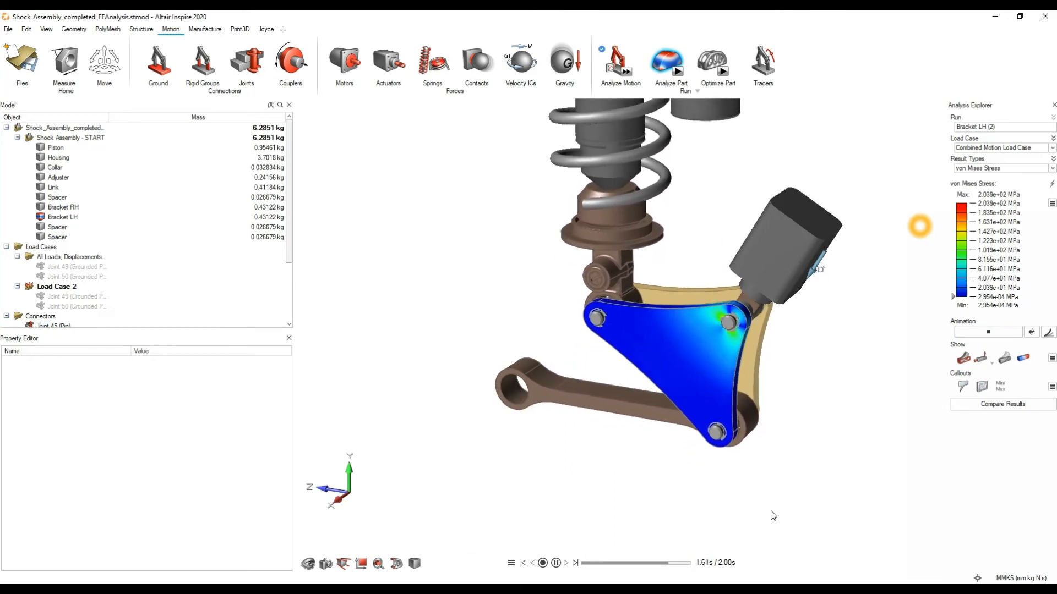
left_click(556, 563)
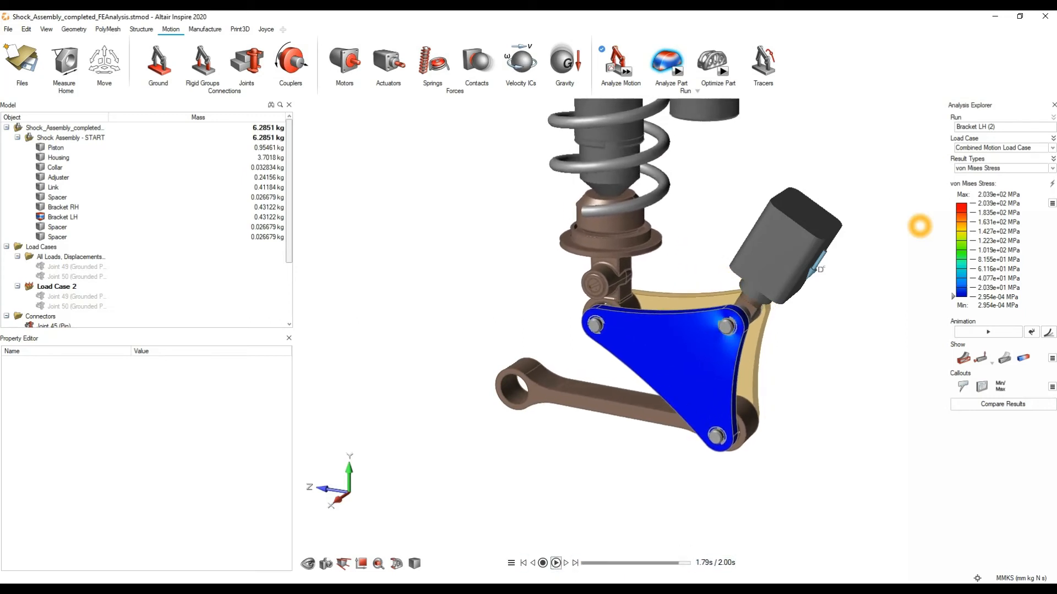
left_click(555, 563)
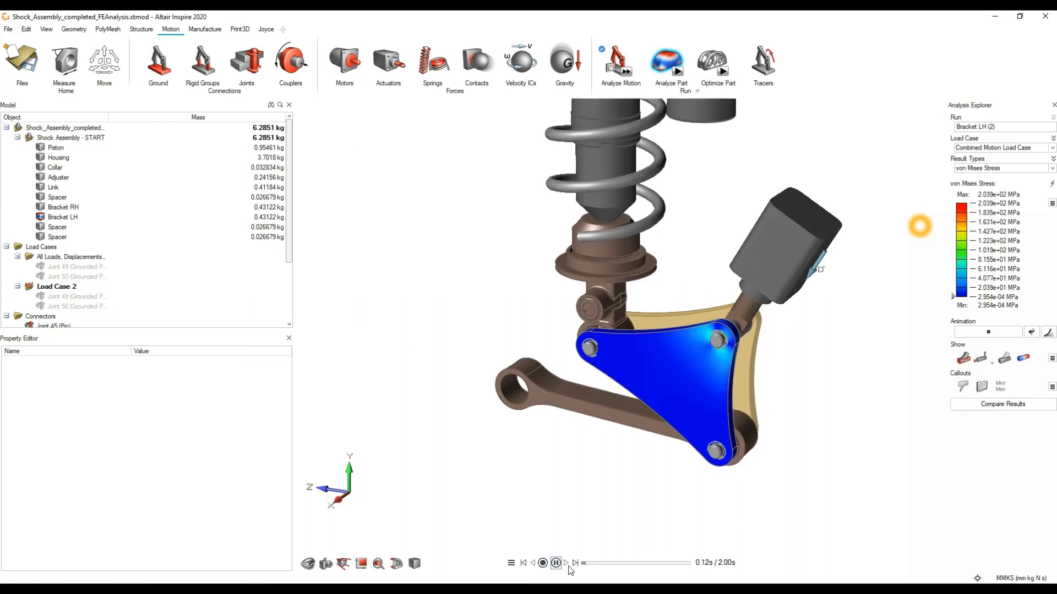
left_click(575, 563)
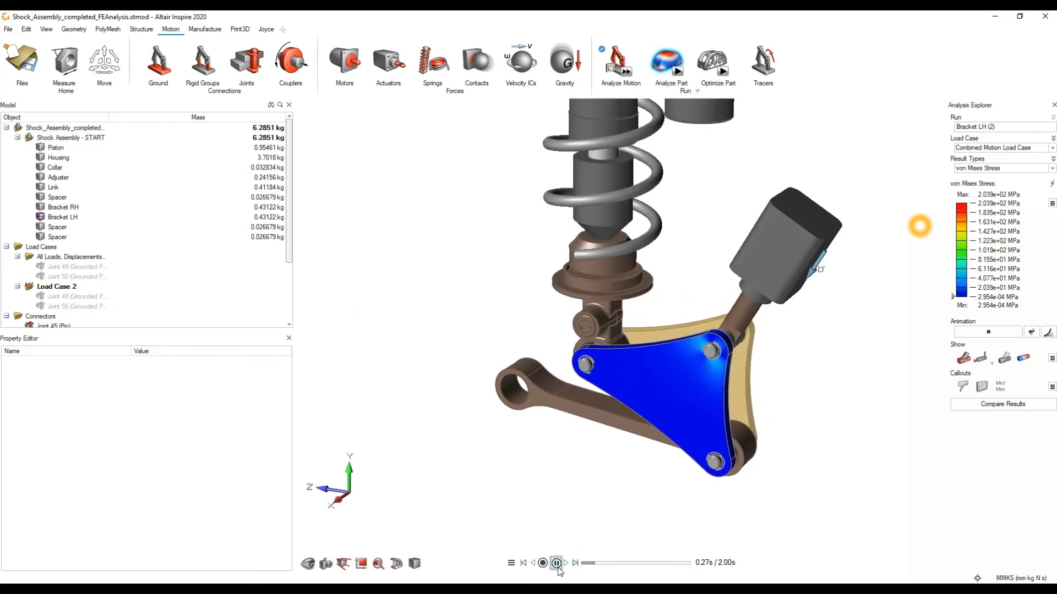
left_click(523, 563)
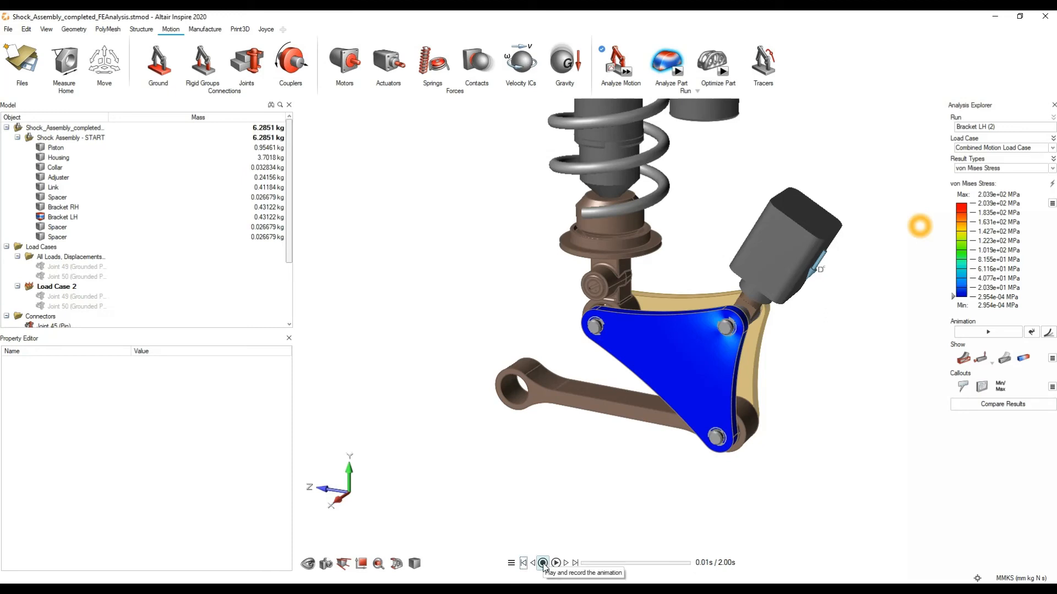
left_click(511, 563)
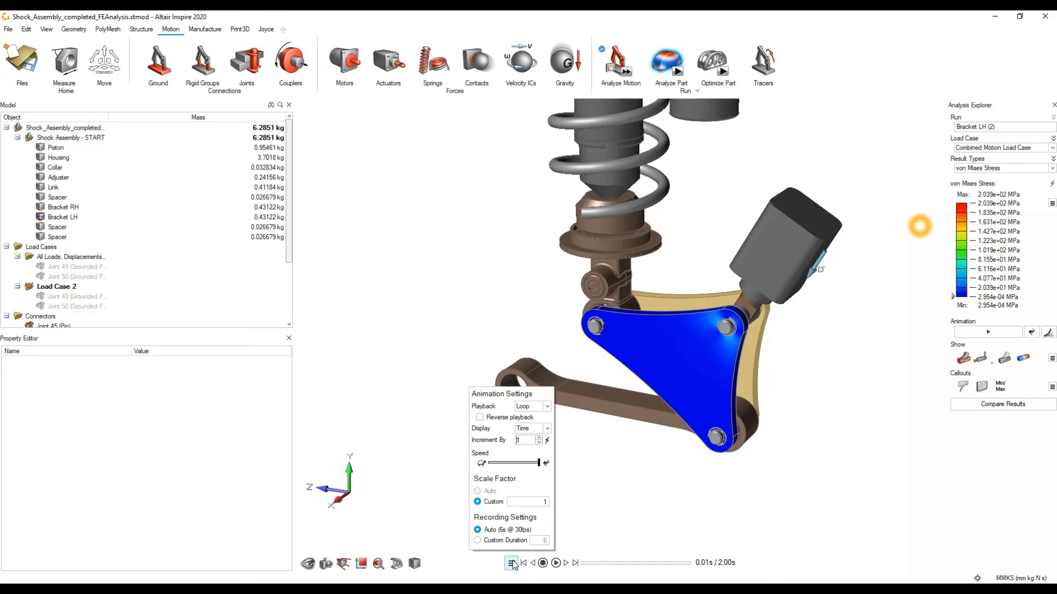
Play the von Mises stress animation of Bracket LH, filter the contour to stresses above 81.55 MPa, and restore the full range
left_click(555, 563)
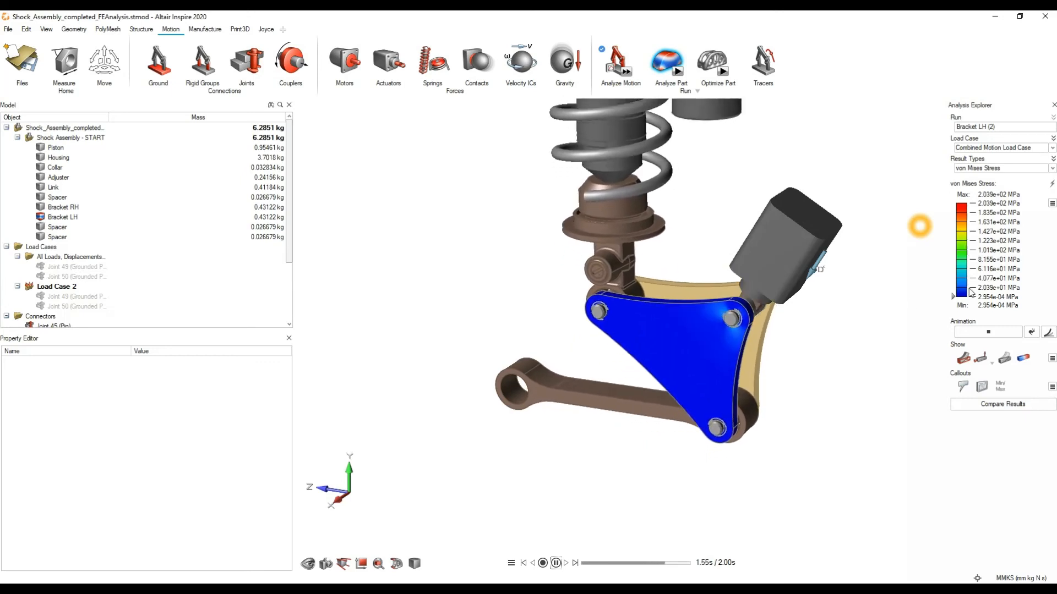
left_click_drag(954, 296, 955, 259)
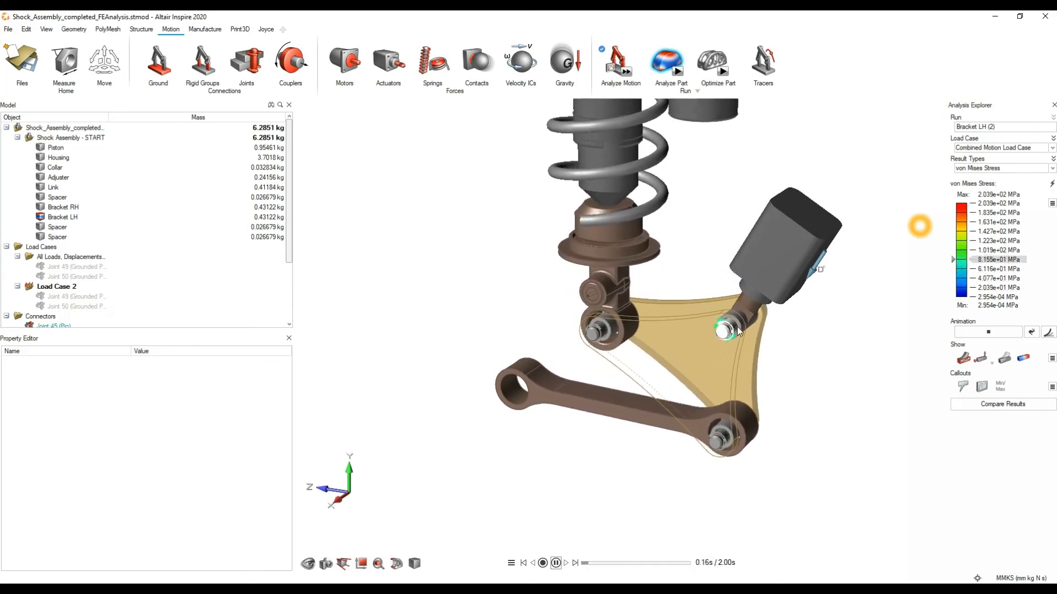
scroll(739, 332, "up", 5)
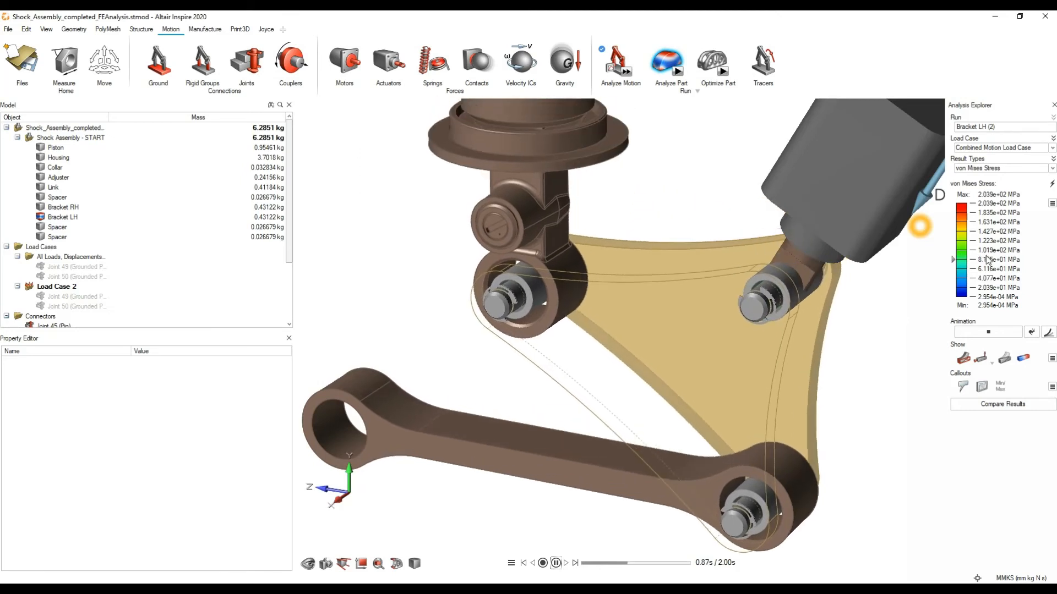
left_click_drag(953, 259, 952, 296)
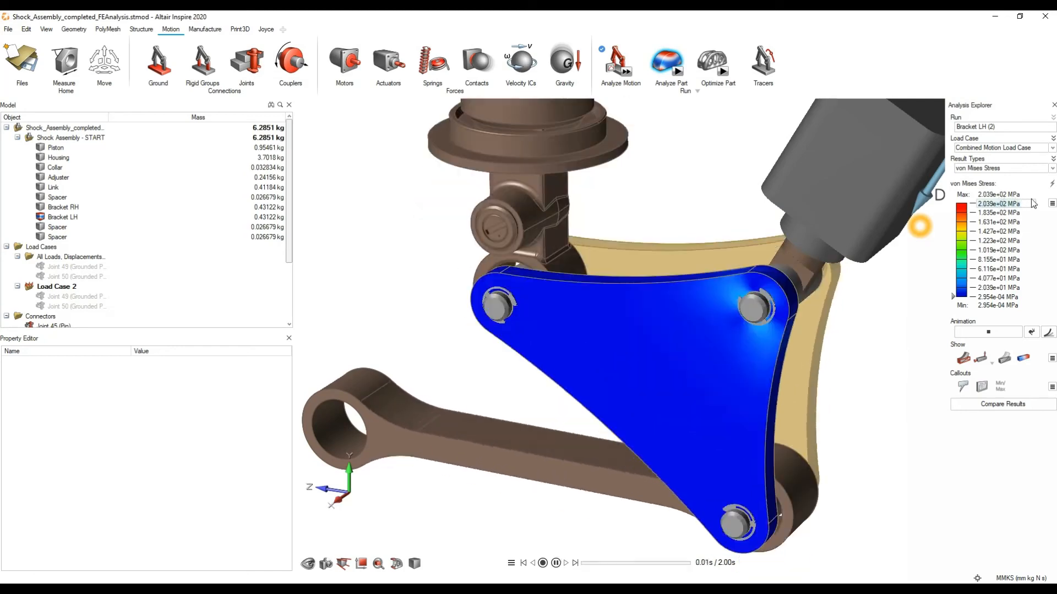
Set the stress legend's upper limit to 100 MPa, reduce it to 70 MPa, and pause the animation
type("100")
key("Return")
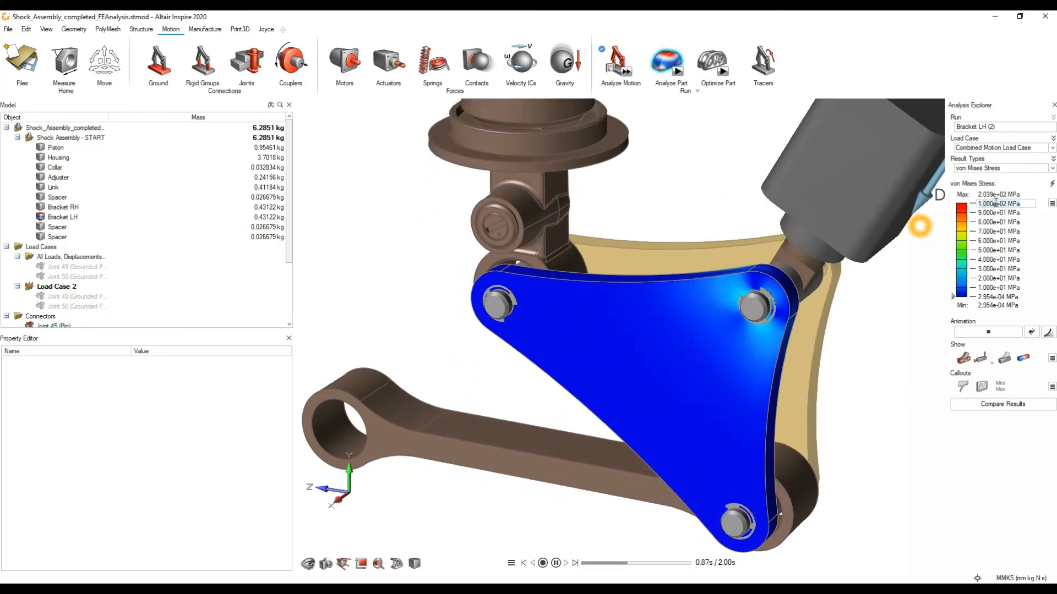
type("70")
key("Return")
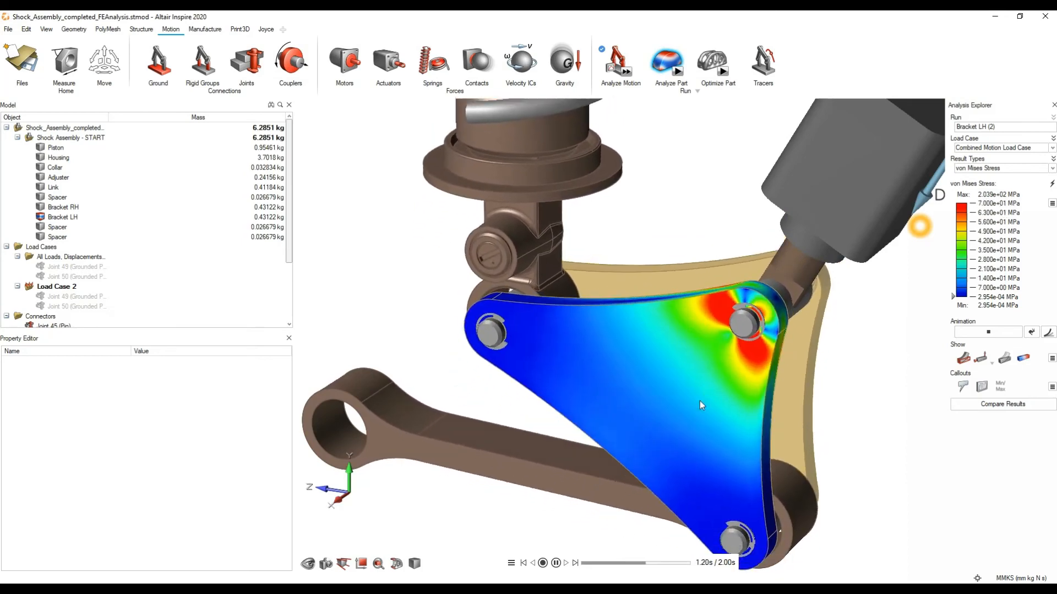
left_click(556, 563)
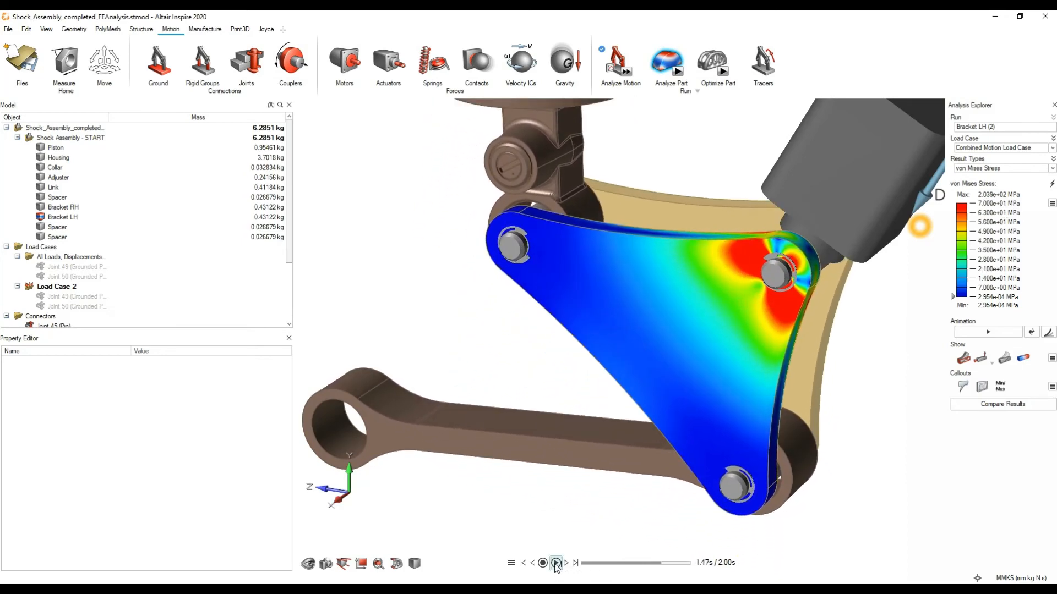
Add von Mises stress callouts at two points on the bracket and show the minimum and maximum callouts
scroll(751, 305, "down", 5)
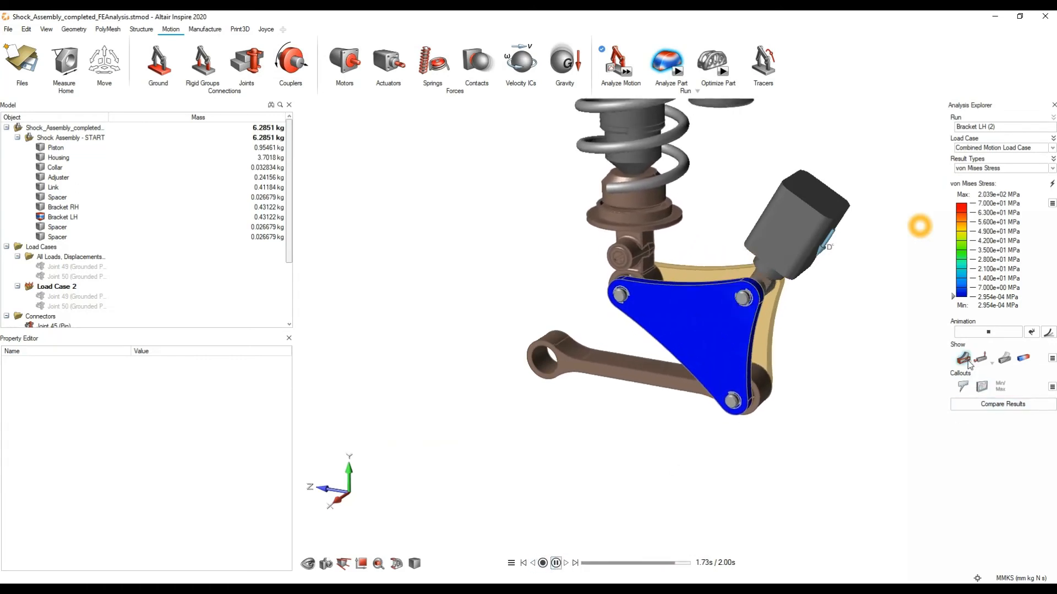
left_click(964, 387)
left_click(683, 289)
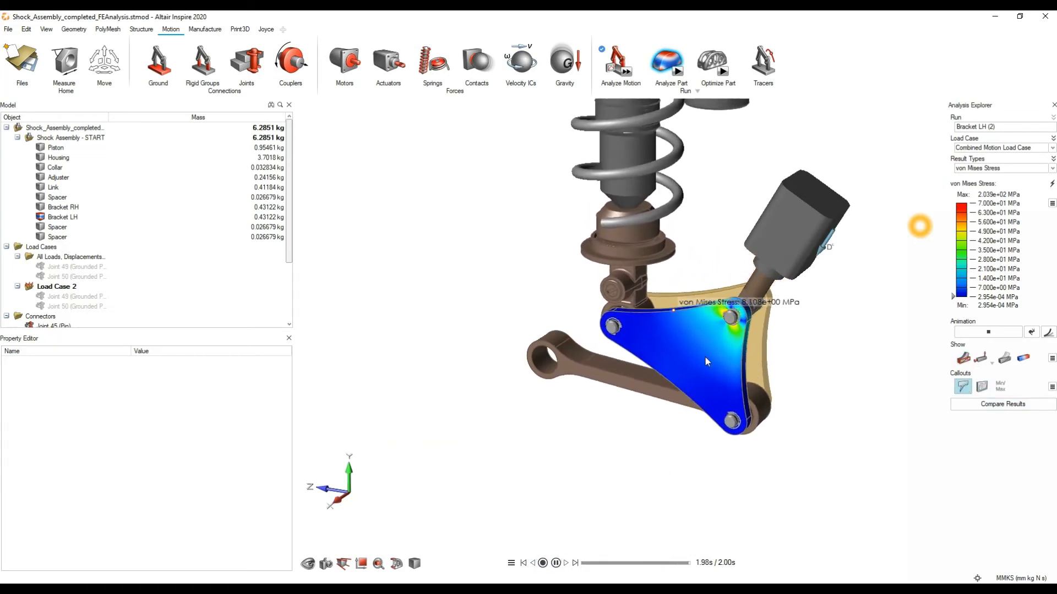
left_click(722, 352)
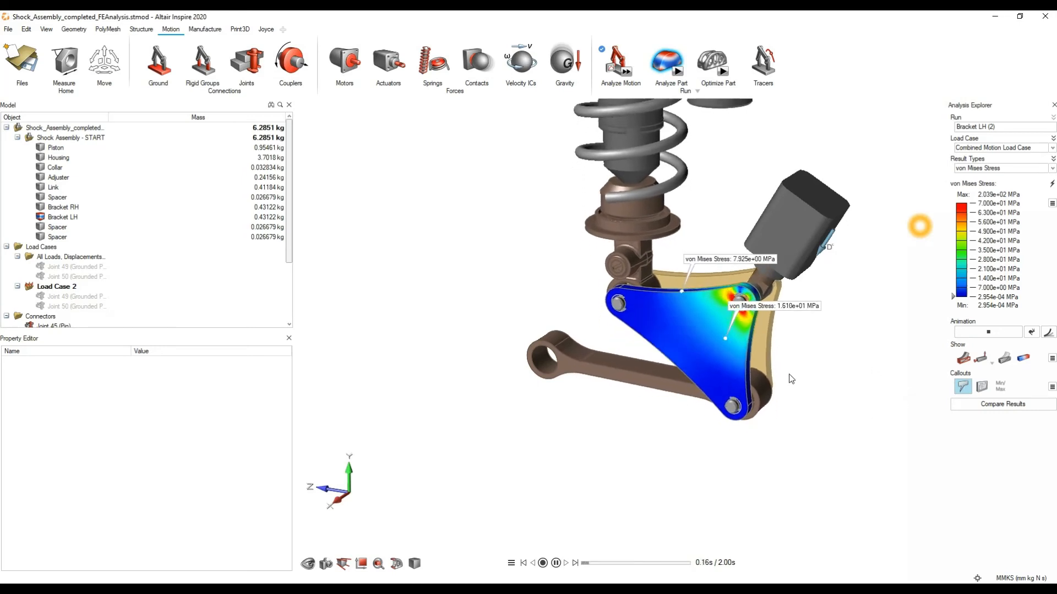
left_click(556, 563)
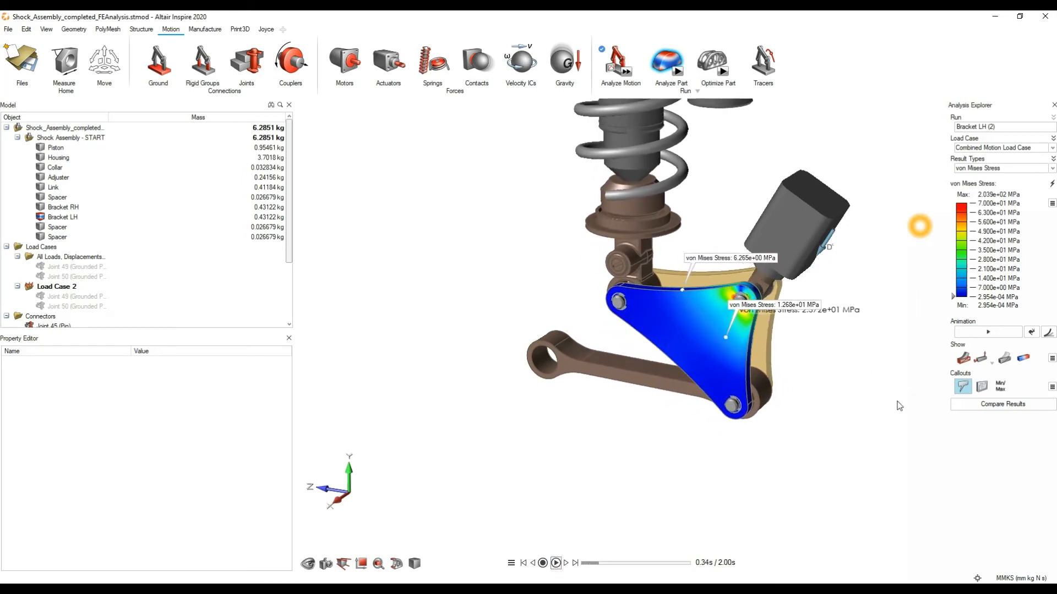
left_click(1007, 383)
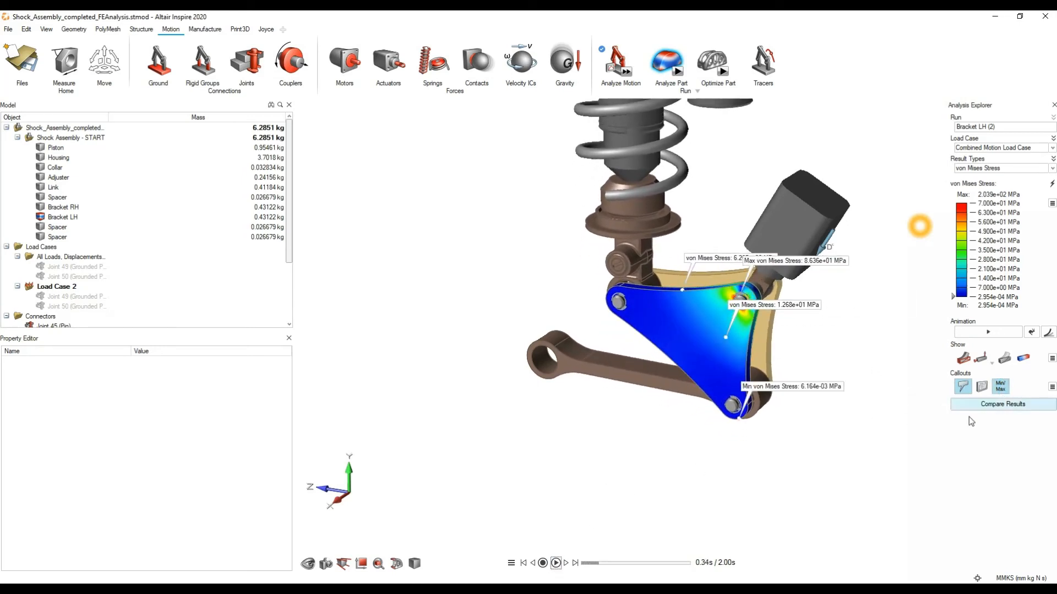
left_click(556, 563)
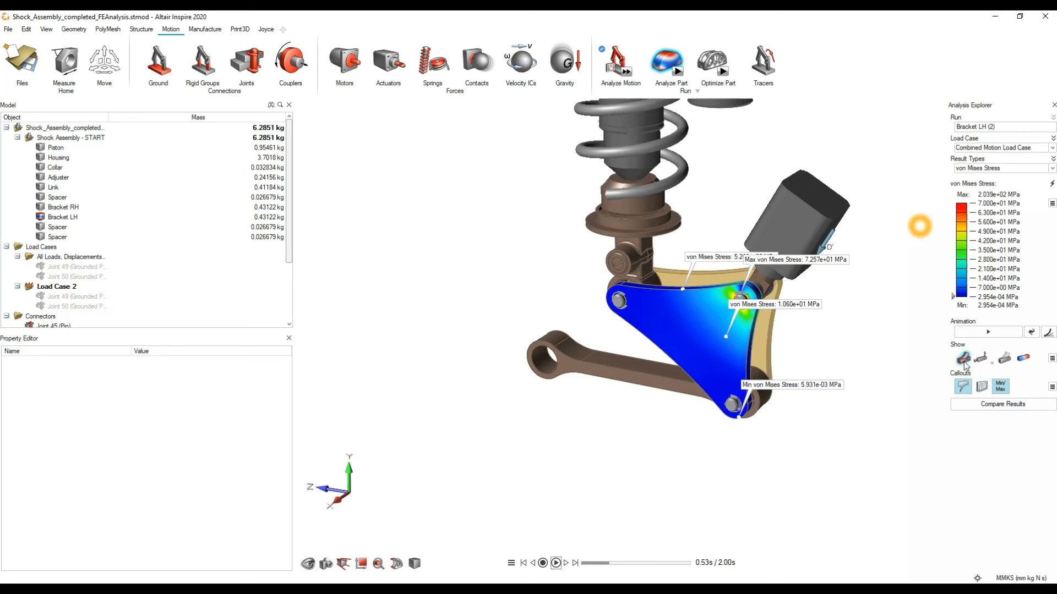
scroll(839, 346, "up", 5)
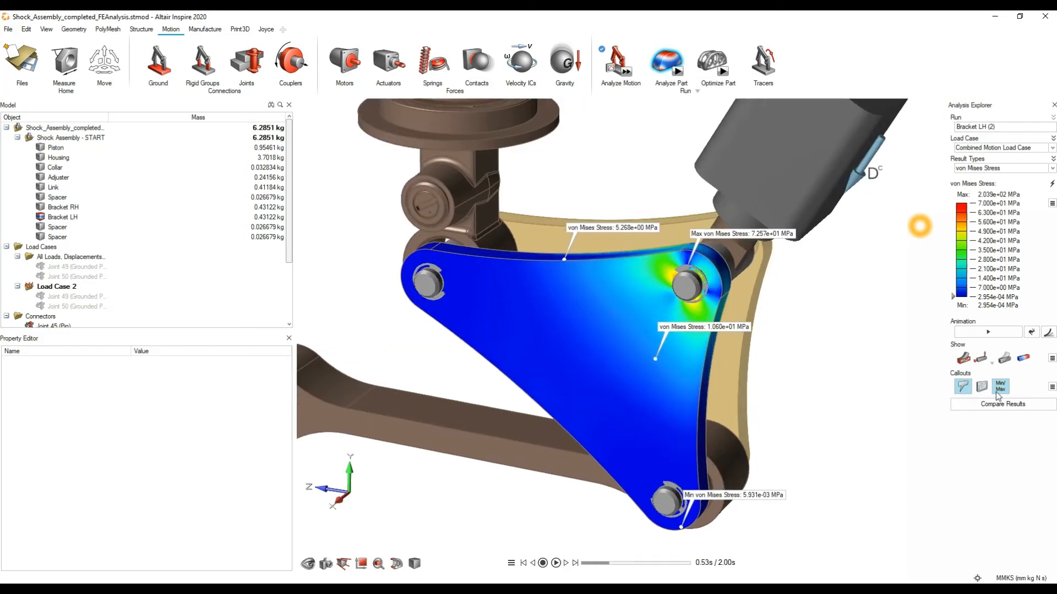
Turn off the point and minimum/maximum stress callouts on the bracket
left_click(962, 391)
left_click(1001, 387)
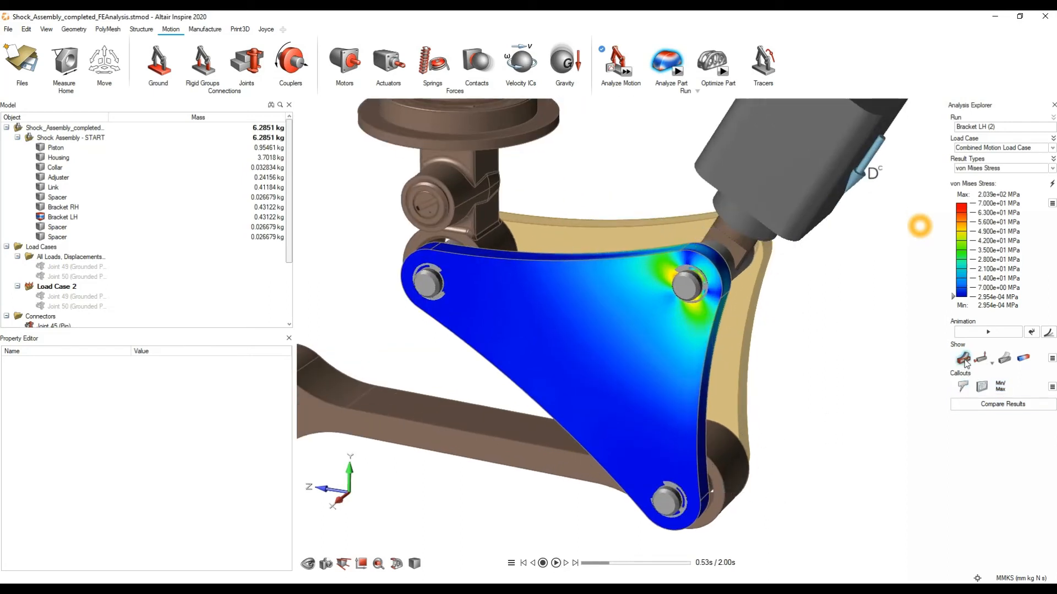
left_click(961, 360)
left_click(963, 360)
Turn on the bracket's deformed shape display and play the motion stress animation with it
left_click(555, 564)
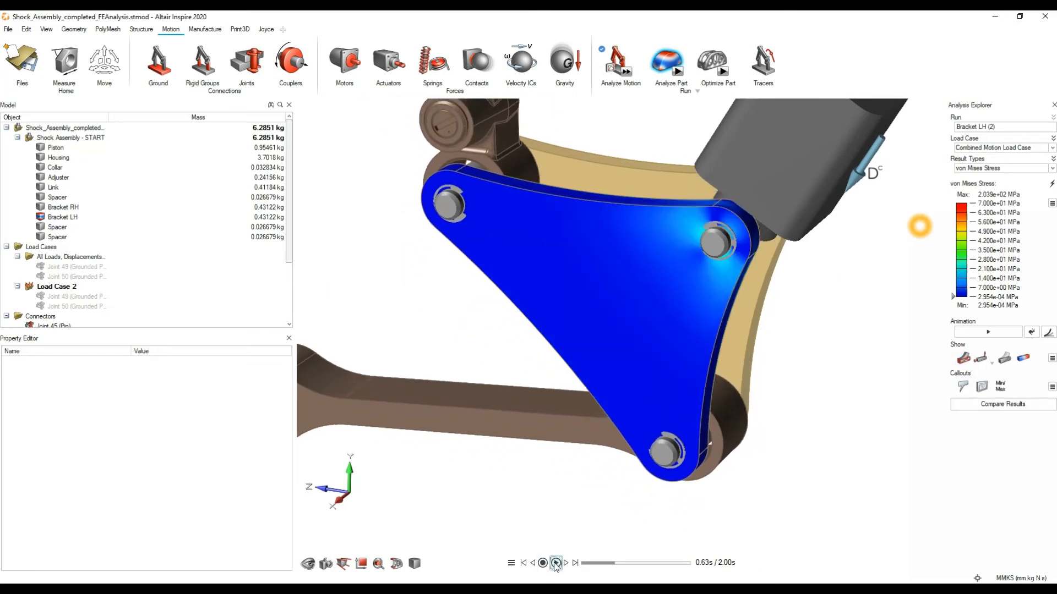
left_click(1006, 365)
scroll(747, 405, "down", 4)
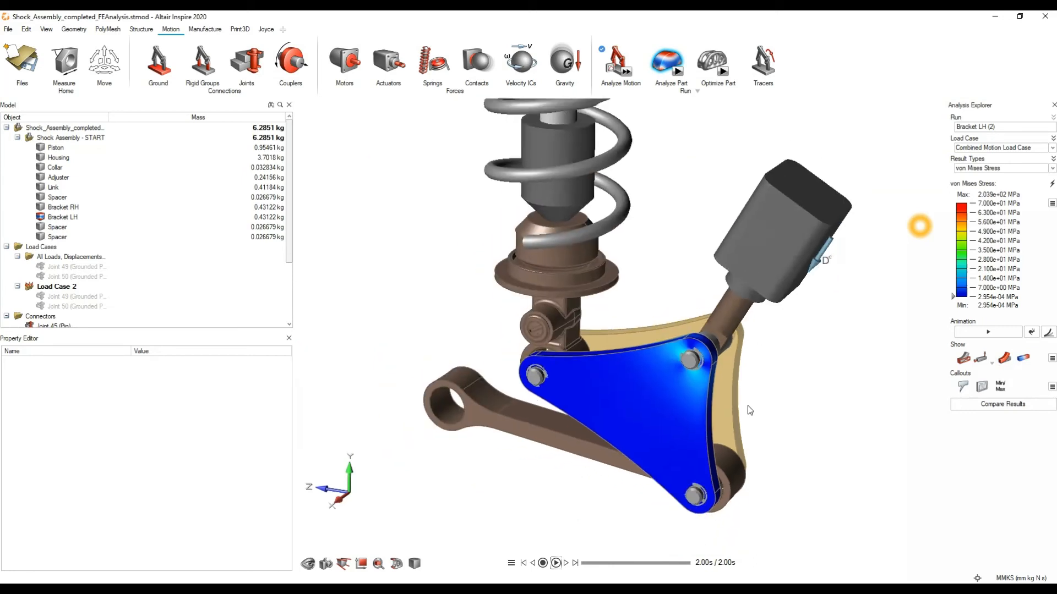
left_click(556, 562)
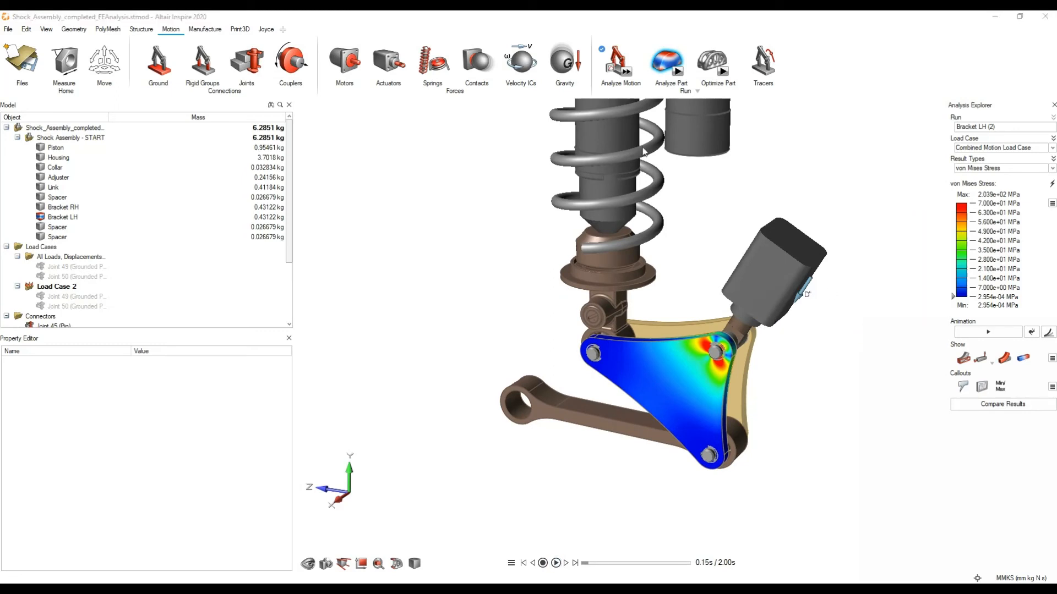
Change the result type to Displacement, and play and stop the bracket's displacement animation
left_click(980, 335)
left_click(1001, 168)
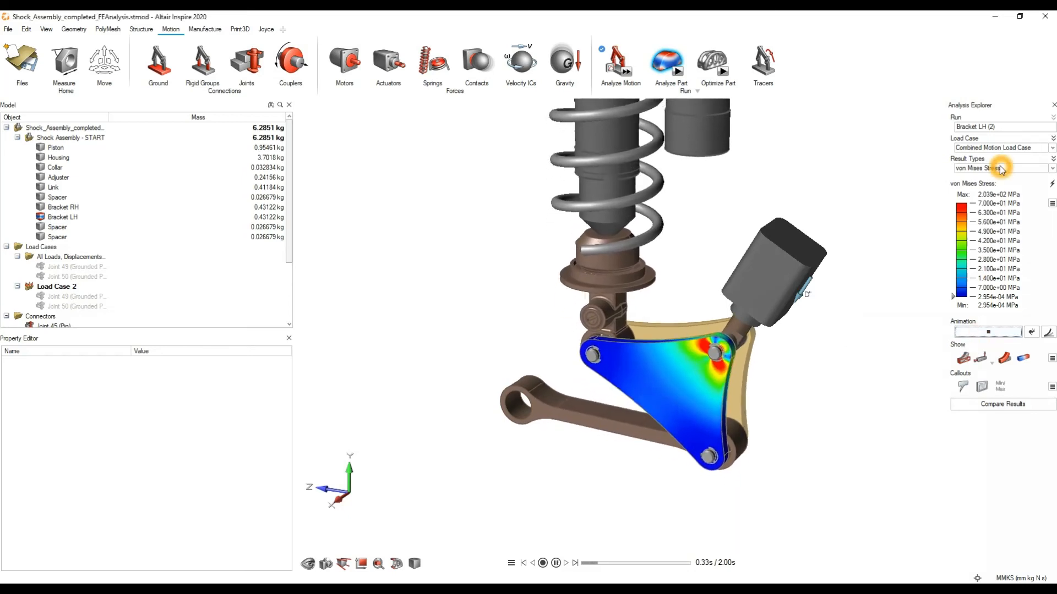
left_click(997, 180)
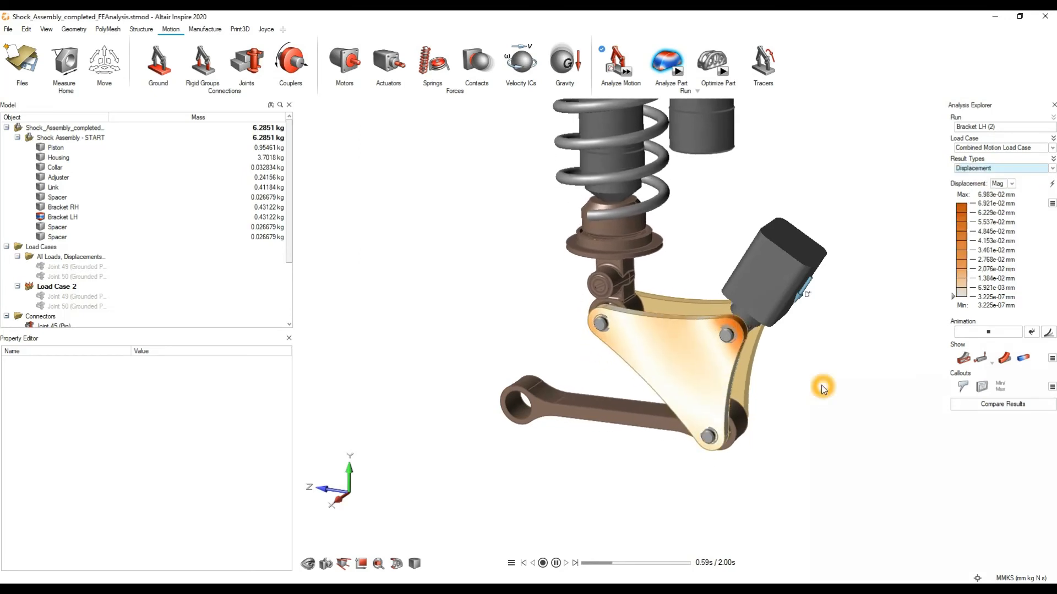
left_click(977, 335)
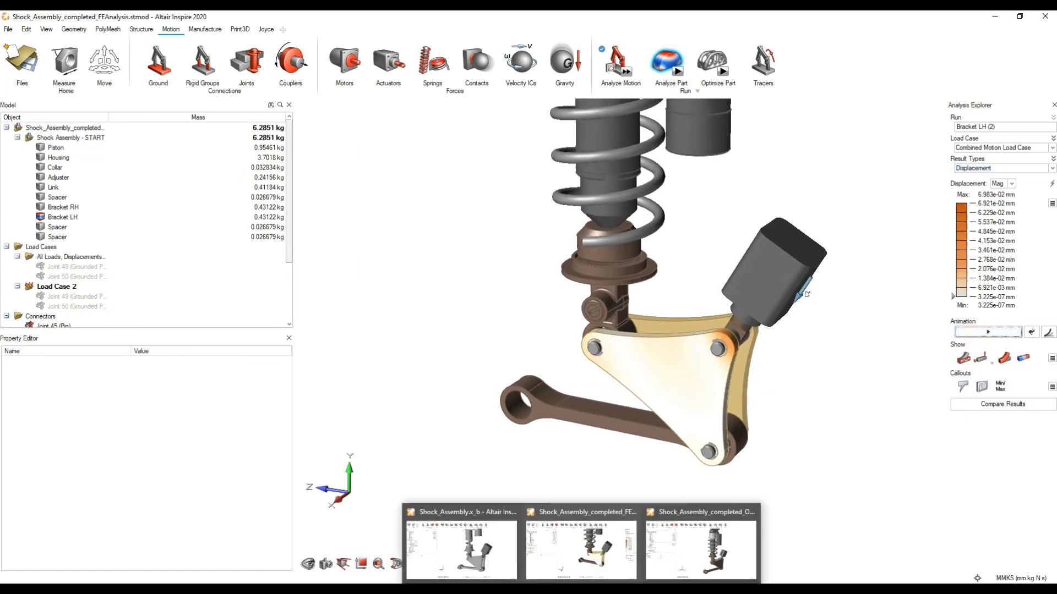
Switch to the Shock_Assembly.x_b model and check the options of Bracket LH's acceleration plot
left_click(461, 545)
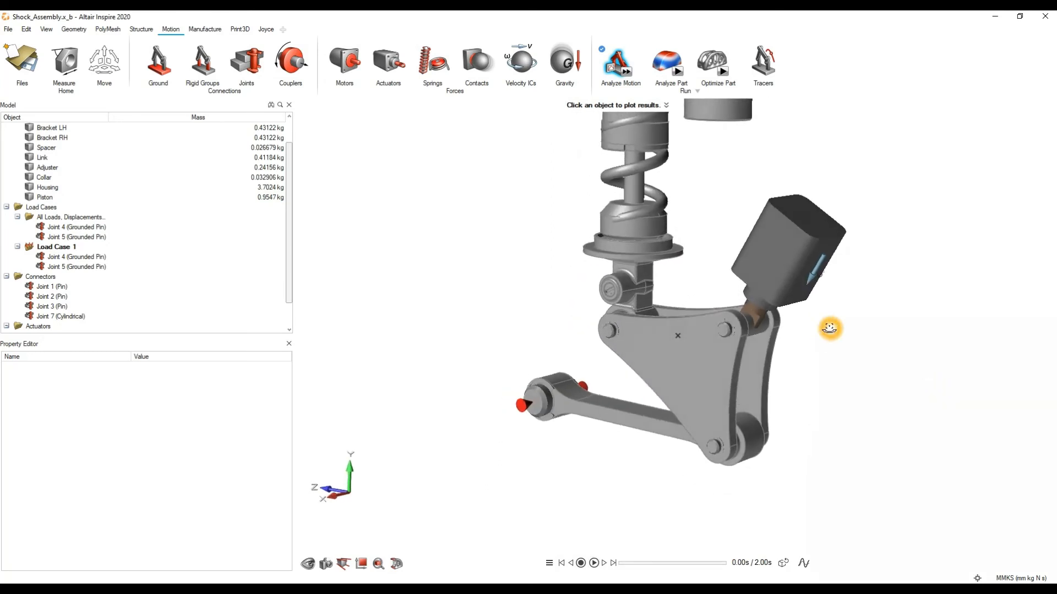
left_click(693, 356)
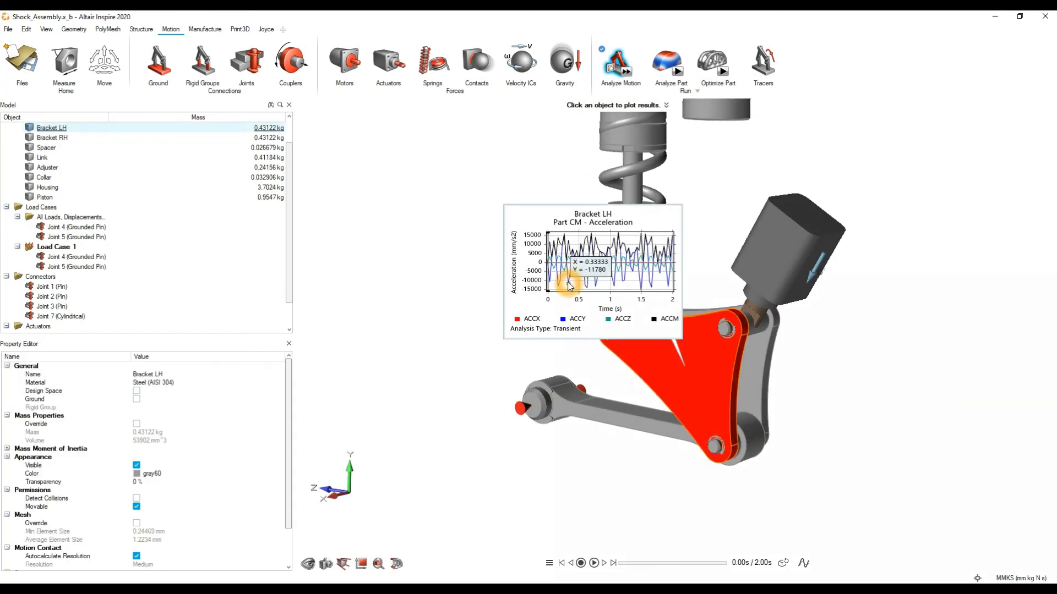
right_click(569, 284)
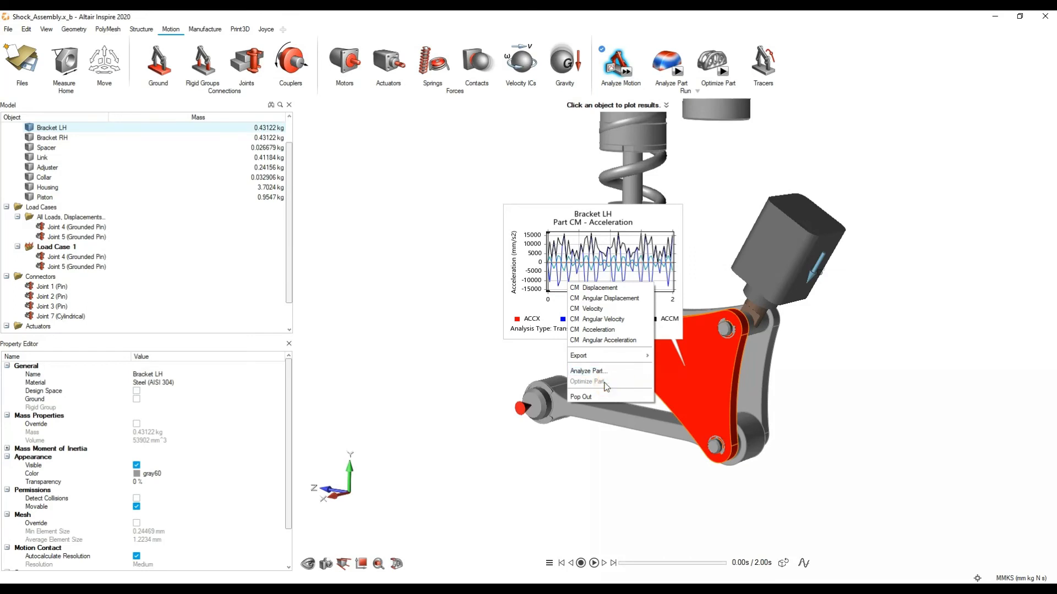
left_click(896, 371)
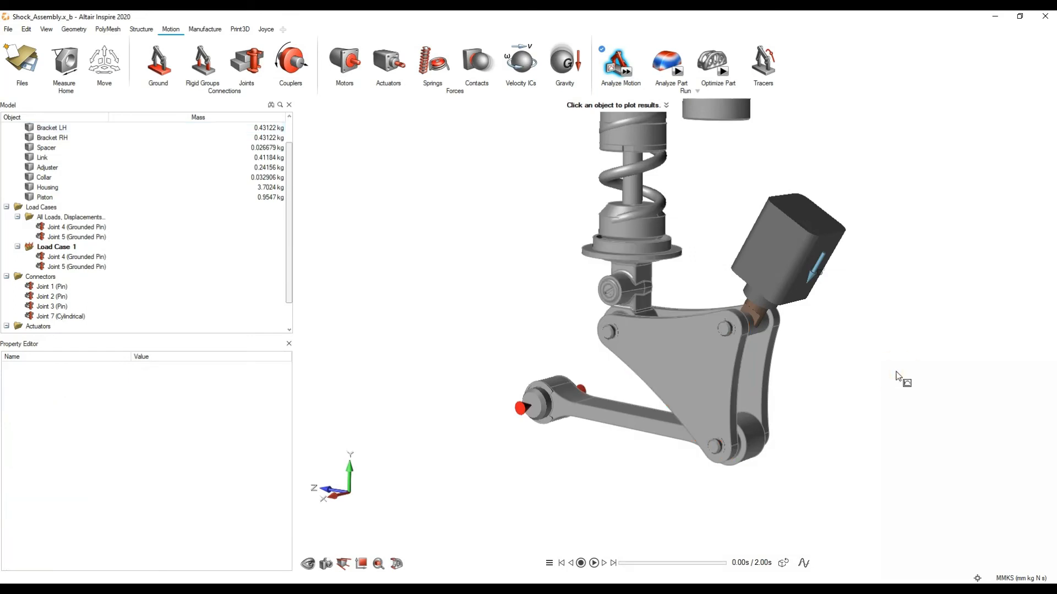
Designate Bracket LH as a design space in its part properties
left_click(669, 358)
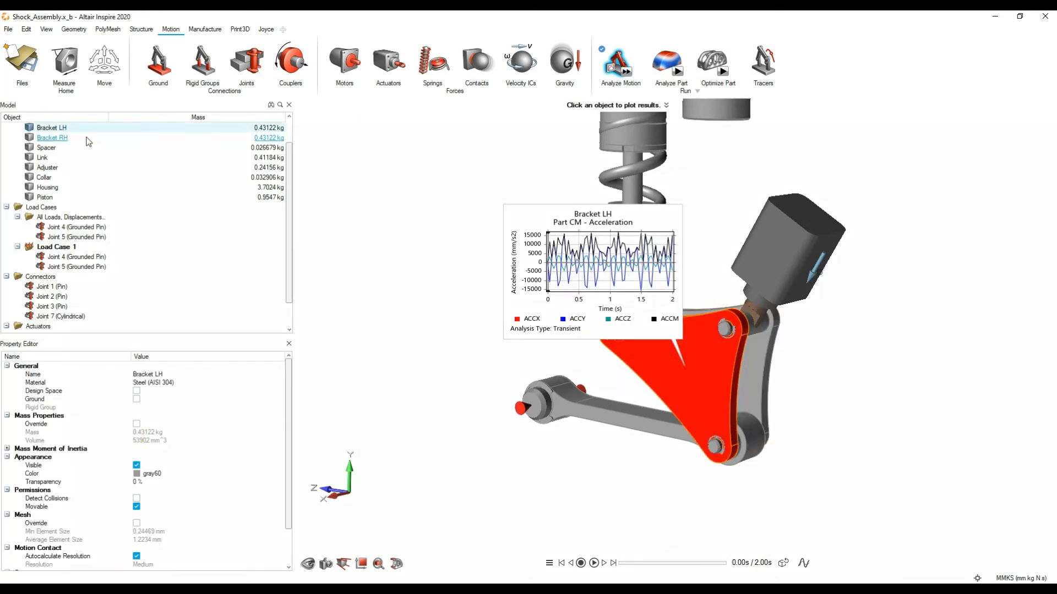
scroll(82, 142, "up", 1)
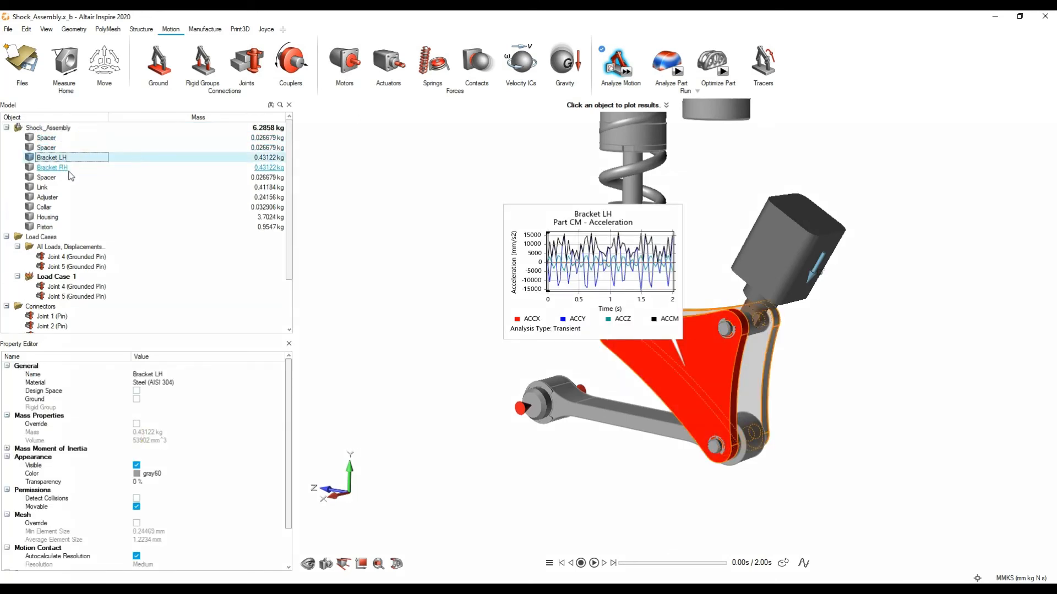
left_click(605, 69)
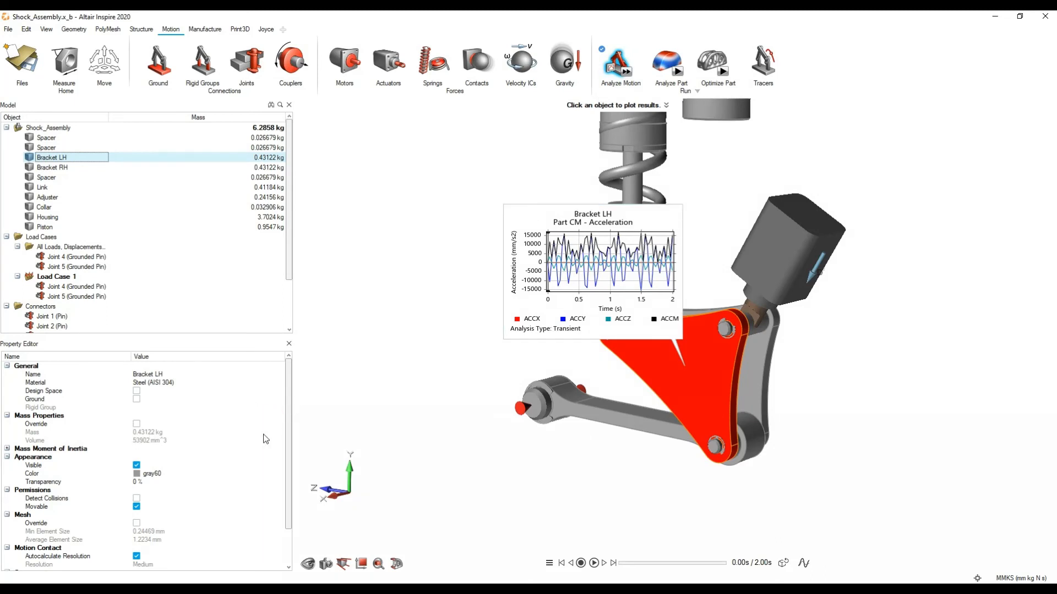
left_click(137, 391)
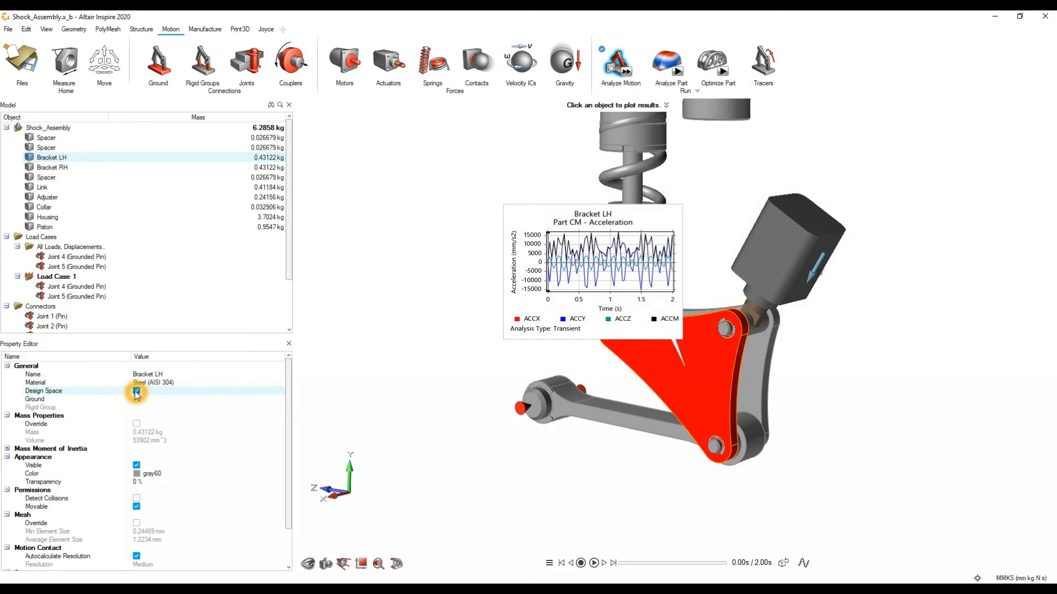
left_click(418, 365)
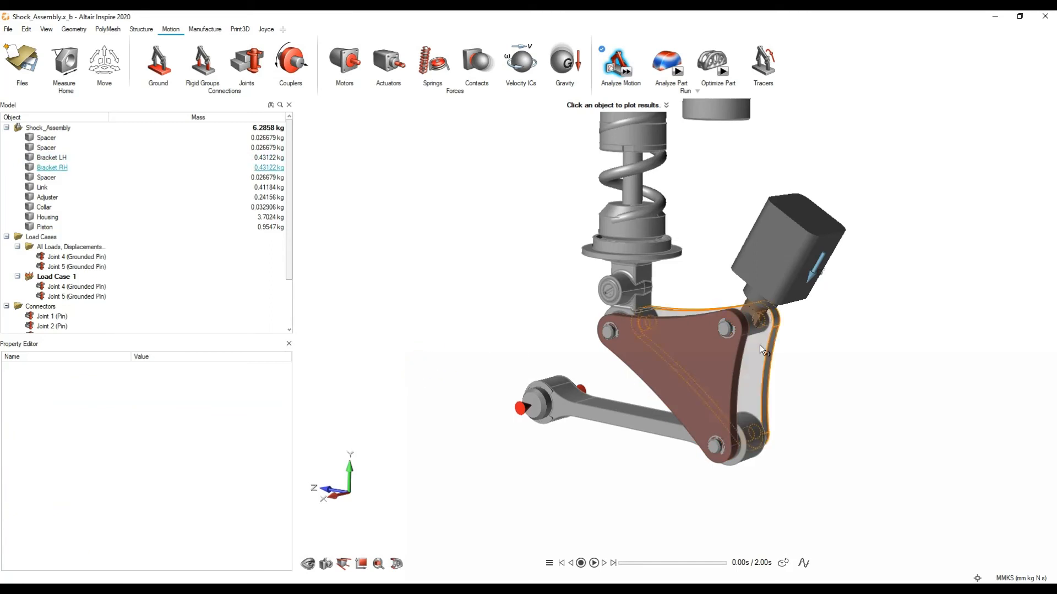
Start the Optimize Part setup for Bracket LH from its acceleration plot, and move the settings dialog beside the bracket
left_click(684, 365)
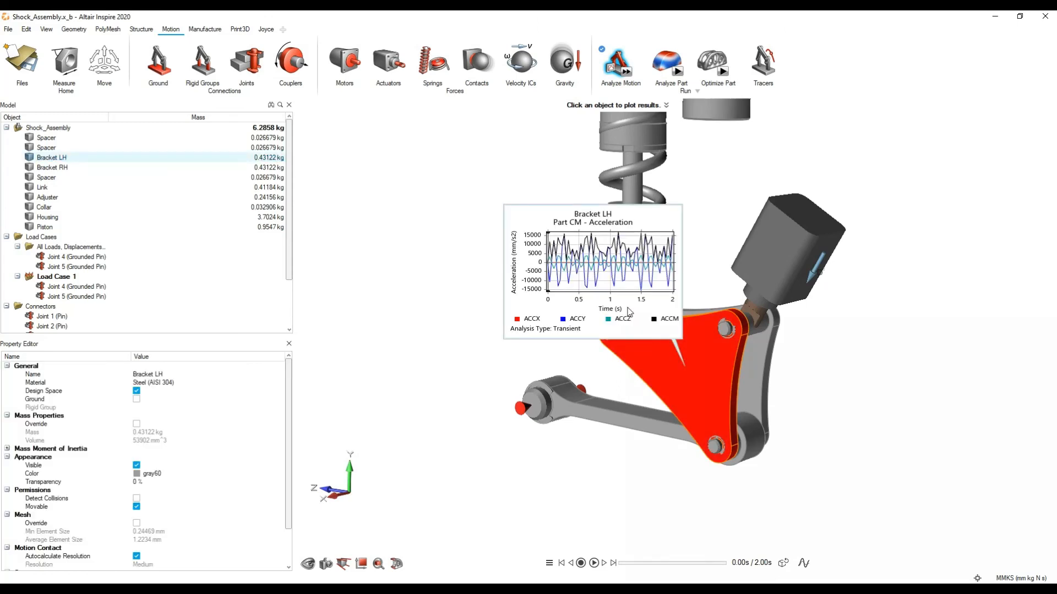
right_click(569, 266)
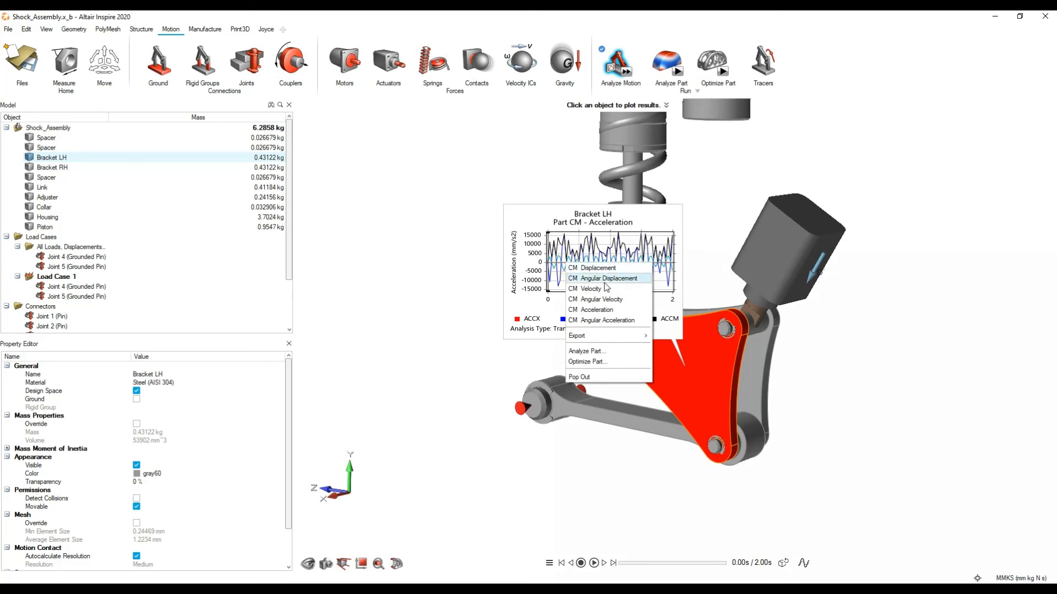
left_click(601, 363)
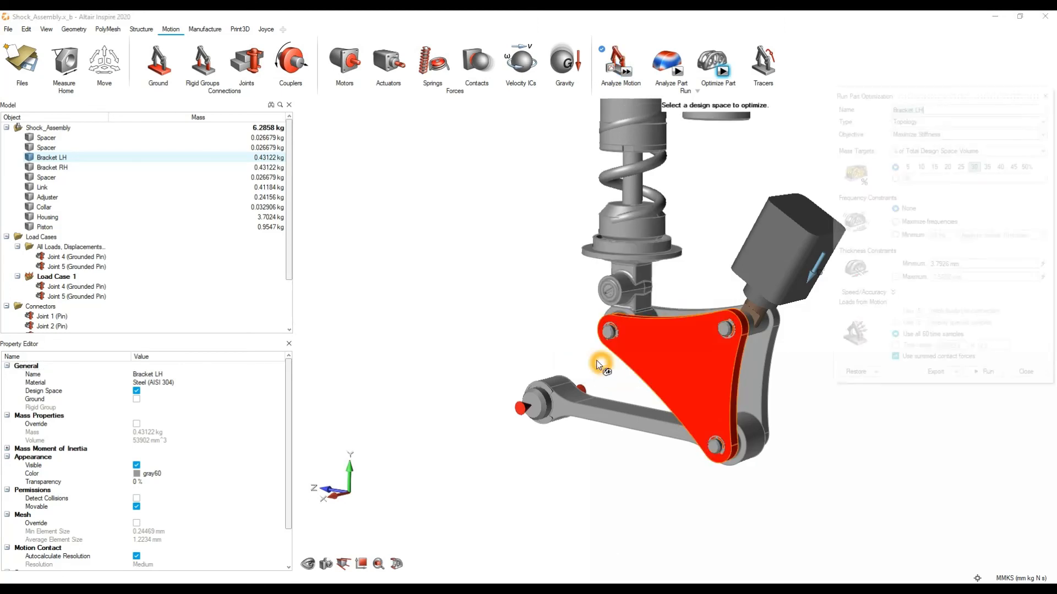
left_click_drag(952, 101, 886, 171)
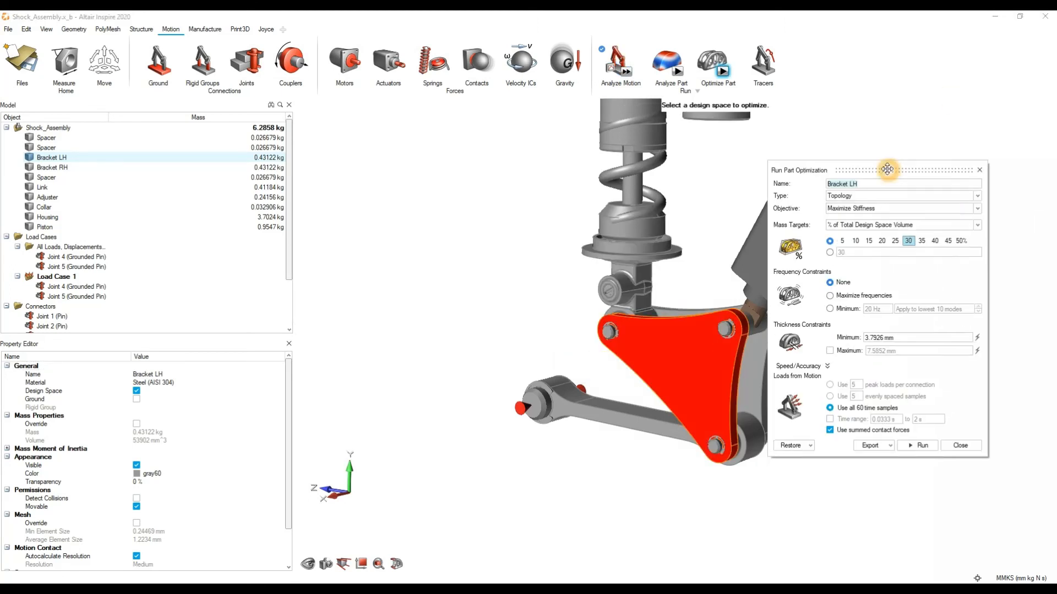
left_click(864, 312)
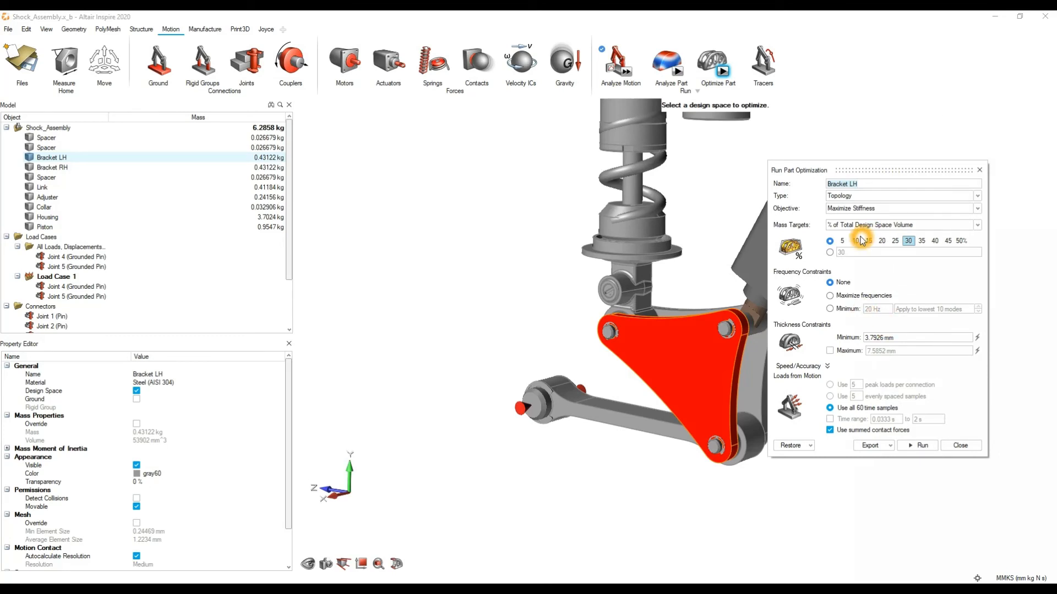
Choose Topology as the optimization type and Maximize Stiffness as the objective for Bracket LH
left_click(885, 212)
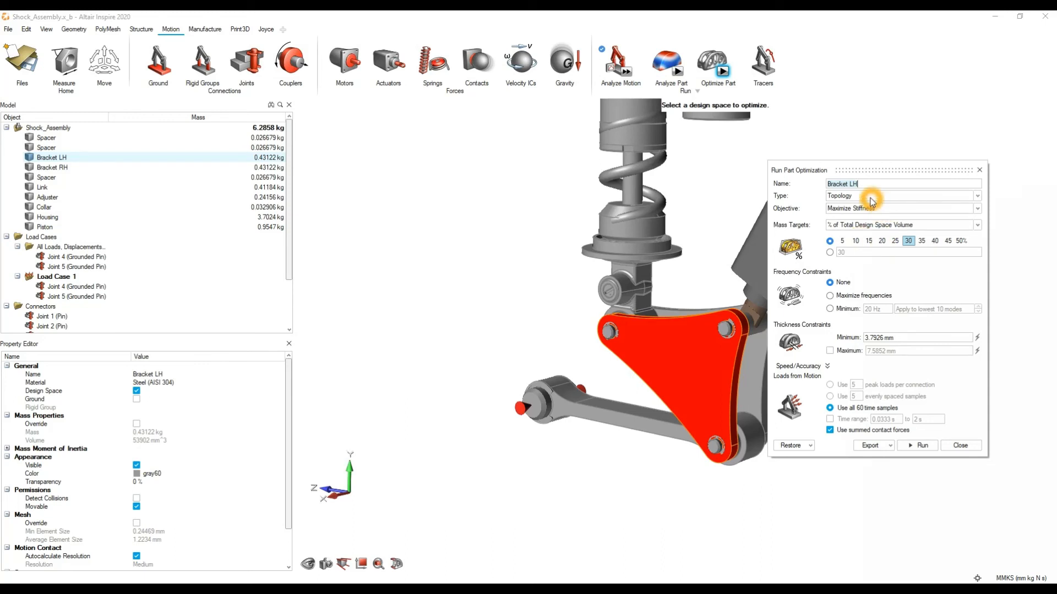
left_click(871, 197)
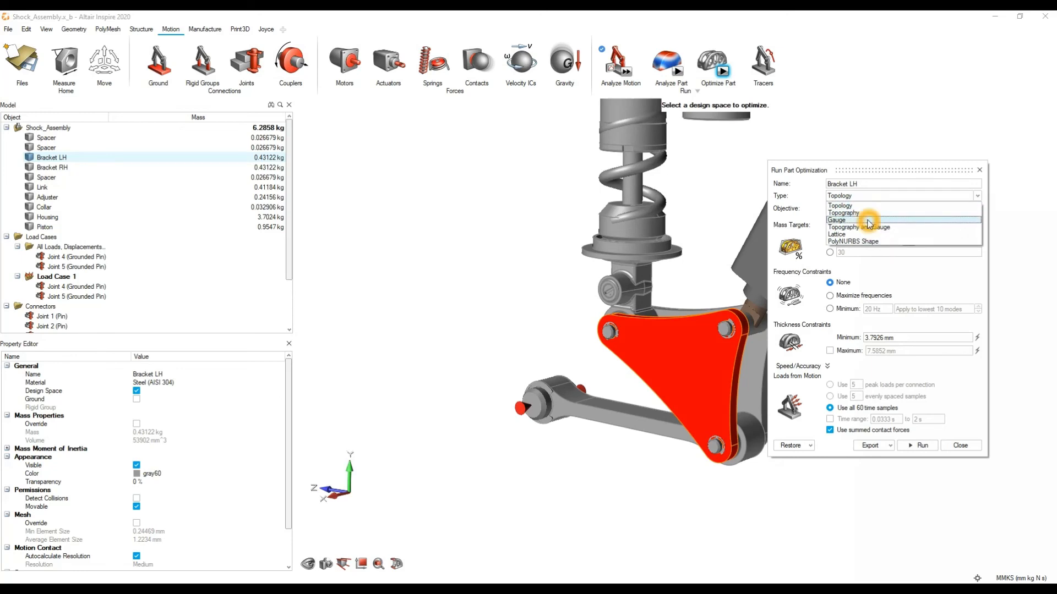
left_click(870, 207)
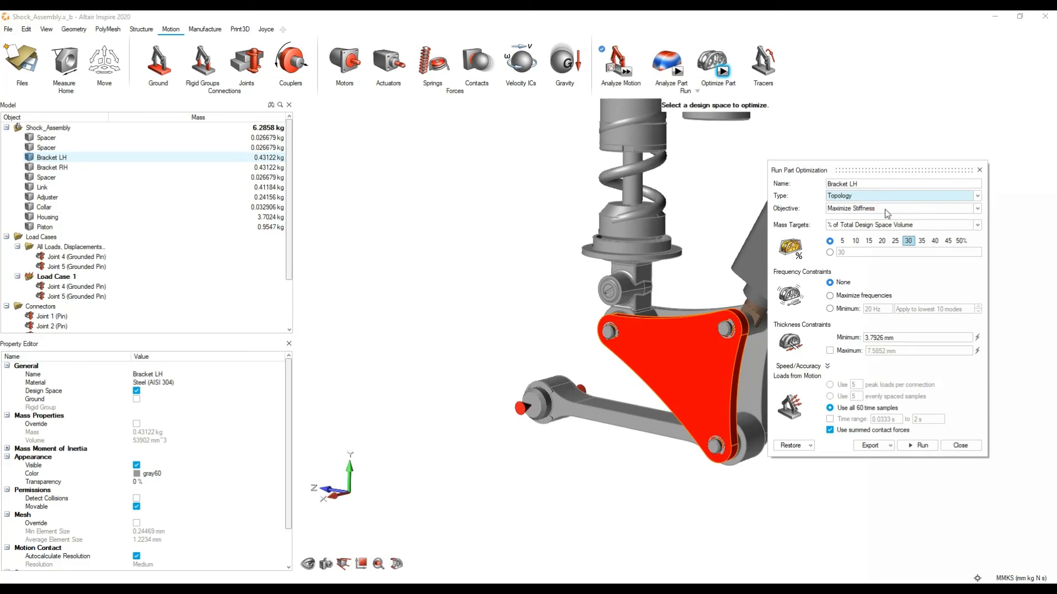
left_click(885, 211)
left_click(882, 219)
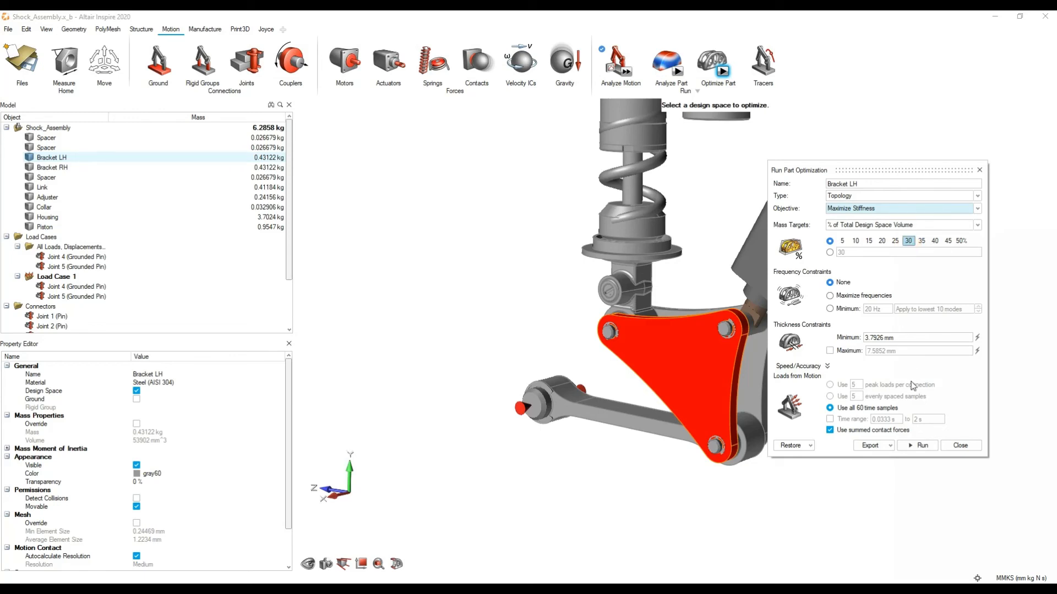
Check the frequency, thickness and speed/accuracy settings of Bracket LH's optimization, and close the setup without running it
left_click(930, 284)
left_click(876, 358)
left_click(867, 358)
left_click(905, 336)
left_click(908, 337)
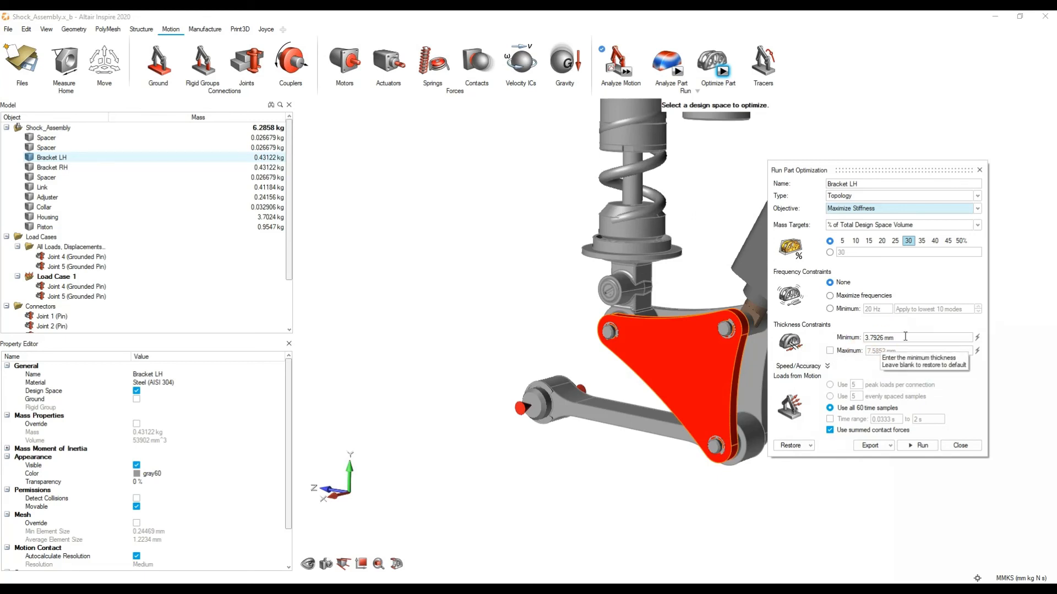
left_click(824, 366)
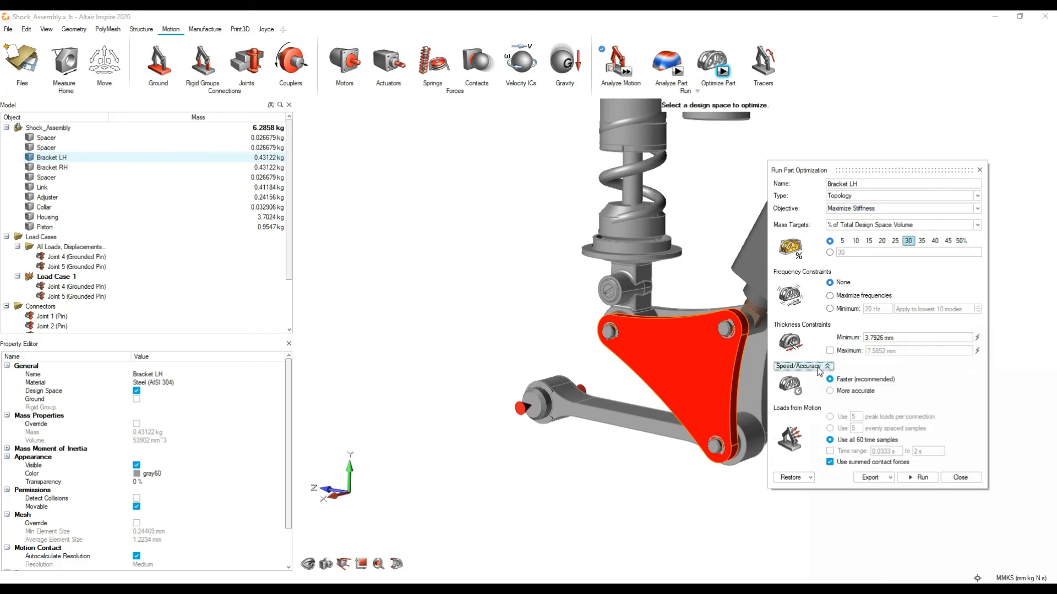
left_click(827, 367)
left_click(827, 366)
left_click(826, 367)
left_click(827, 367)
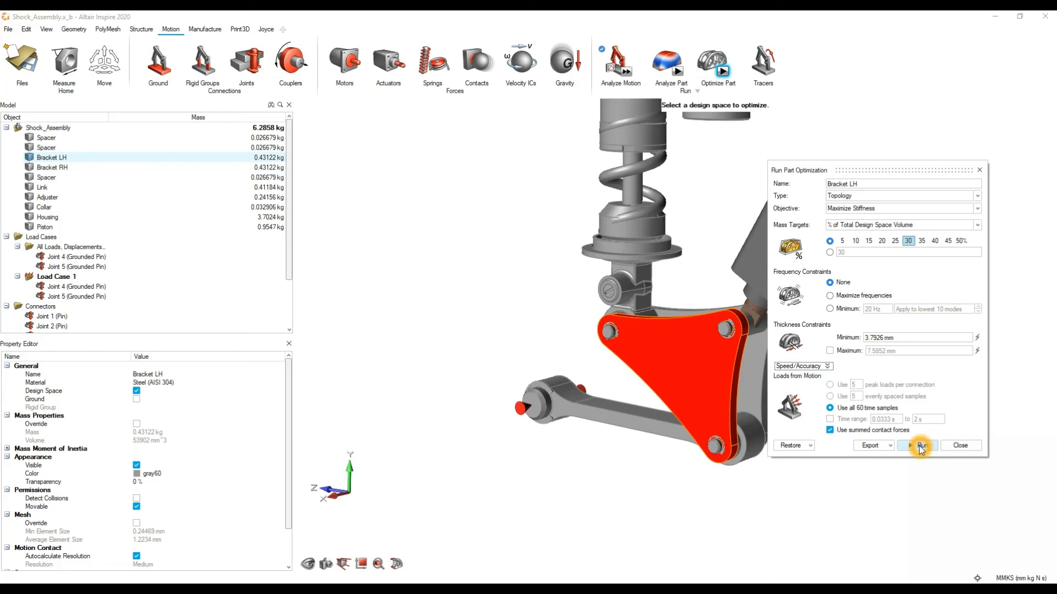
left_click(963, 446)
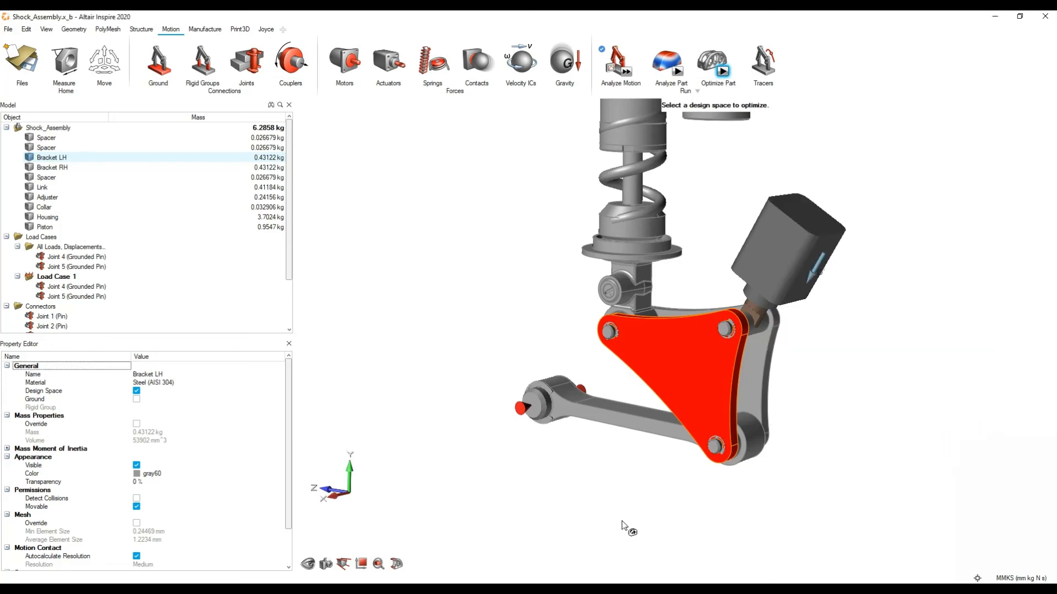
Switch to the Shock_Assembly_completed_Optimised.stmod model and display Bracket LH's optimized topology result
mouse_move(593, 564)
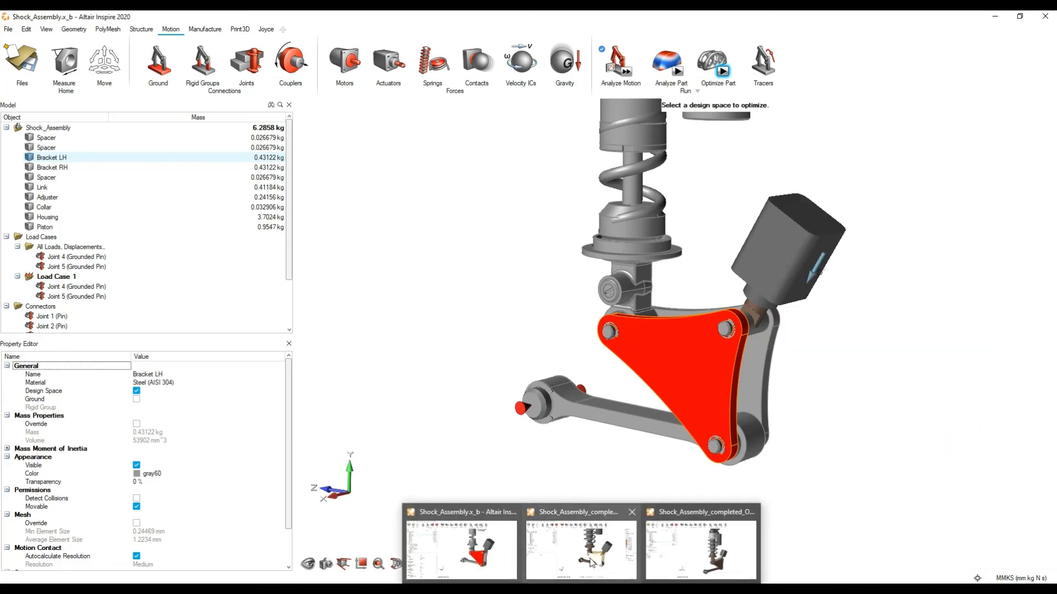
left_click(703, 550)
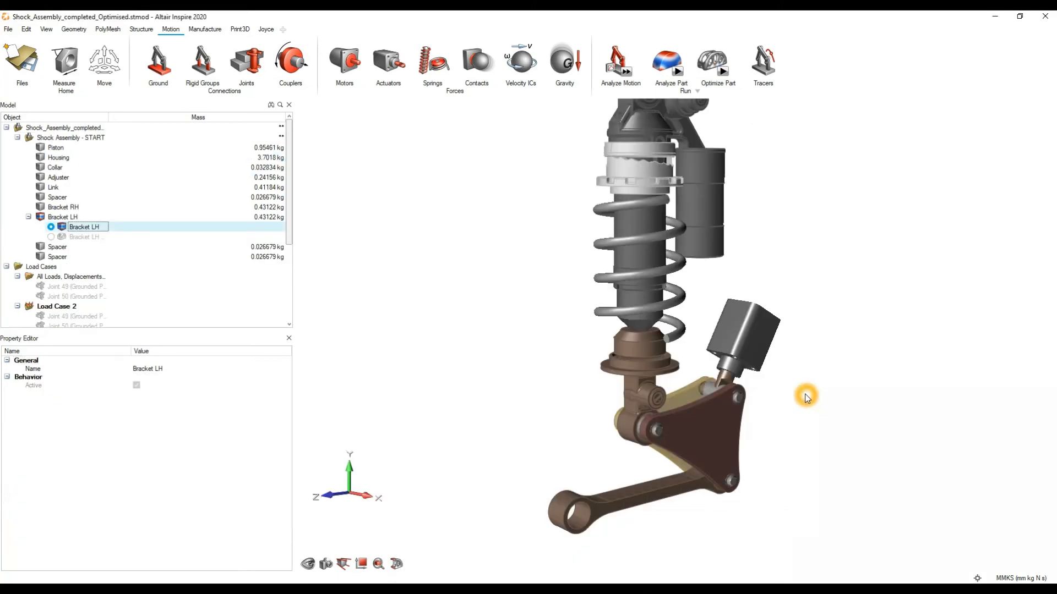
right_click_drag(819, 342, 681, 326)
scroll(681, 326, "up", 3)
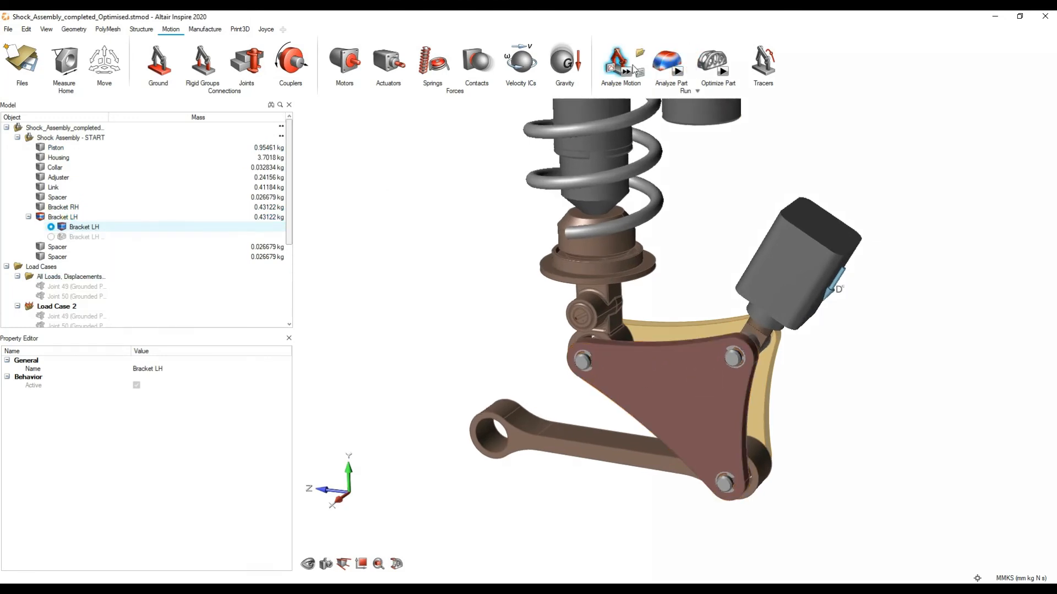
mouse_move(712, 60)
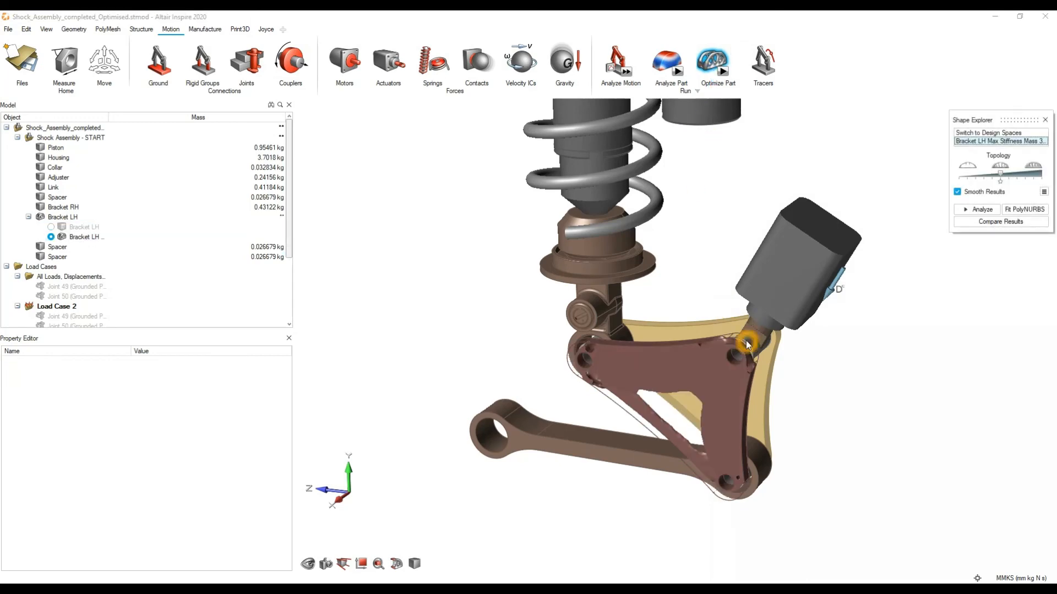
Examine the optimized Bracket LH shape from several angles, and compare the Structure and Motion toolsets available for optimization
middle_click_drag(695, 387, 718, 359)
scroll(661, 388, "up", 4)
mouse_move(661, 386)
middle_mouse_down()
mouse_move(652, 292)
mouse_move(659, 381)
middle_mouse_up()
left_click(141, 29)
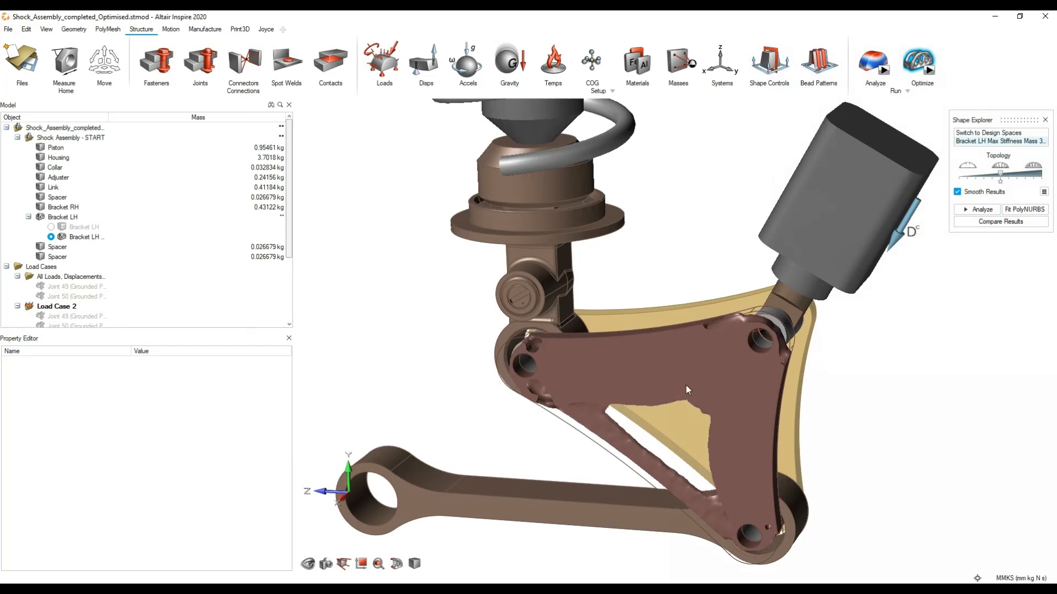
middle_click_drag(686, 385, 637, 373)
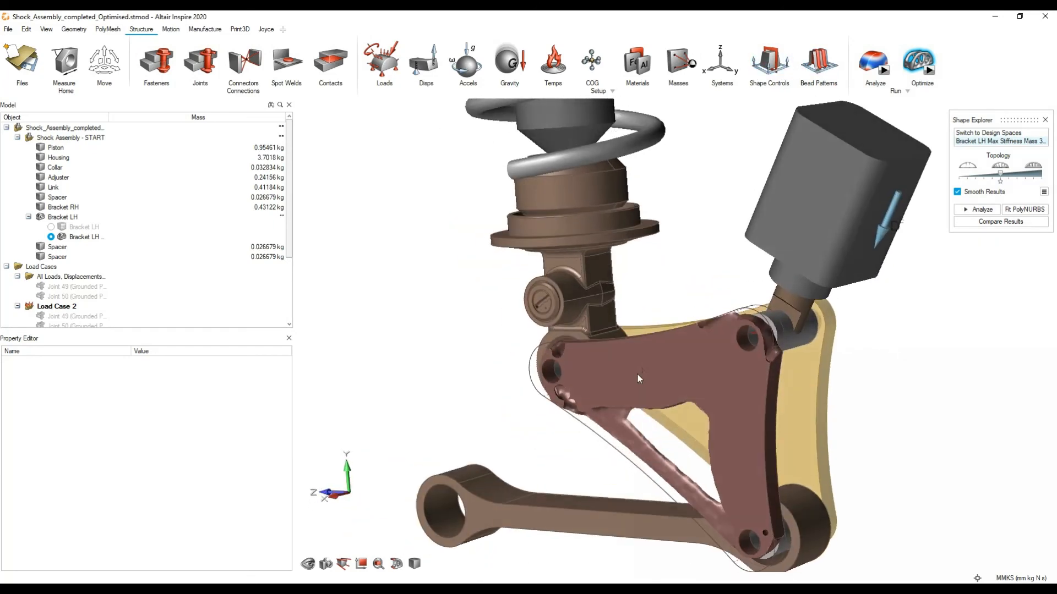
scroll(682, 381, "up", 5)
scroll(682, 380, "down", 4)
middle_click_drag(686, 279, 702, 293)
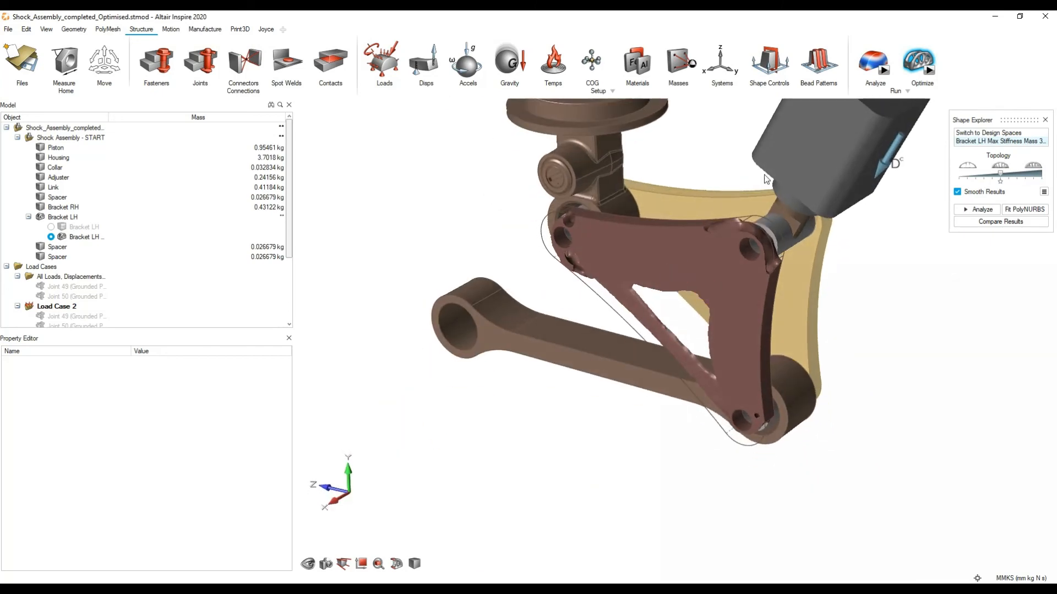
left_click(171, 29)
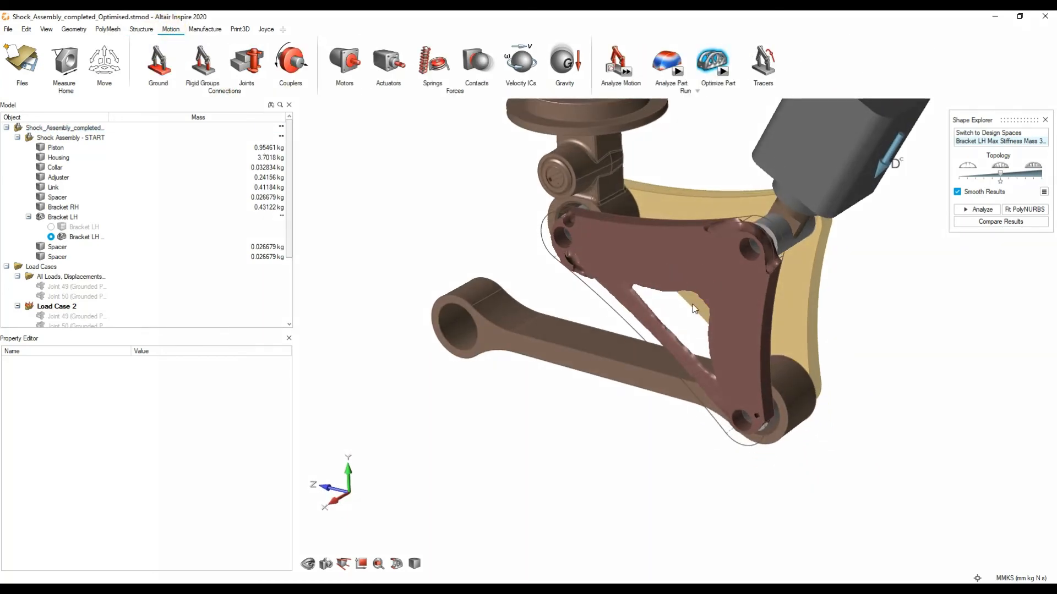
middle_click_drag(693, 309, 896, 262)
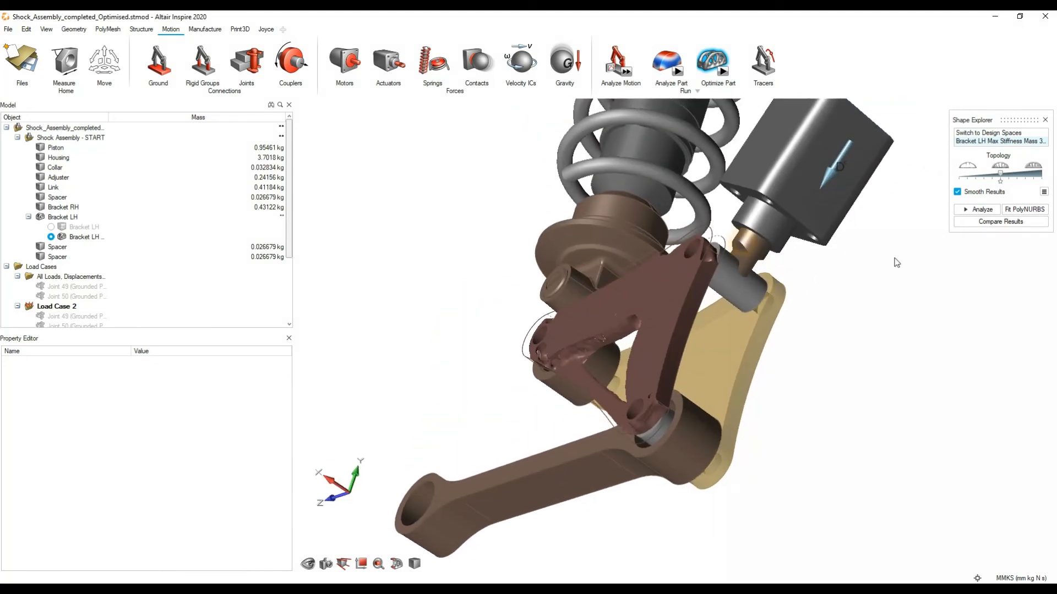
Vary the amount of topology material in Bracket LH's result, and return it to the starred default
left_click(1027, 173)
mouse_move(1004, 176)
left_mouse_down()
mouse_move(1049, 180)
mouse_move(1001, 181)
left_mouse_up()
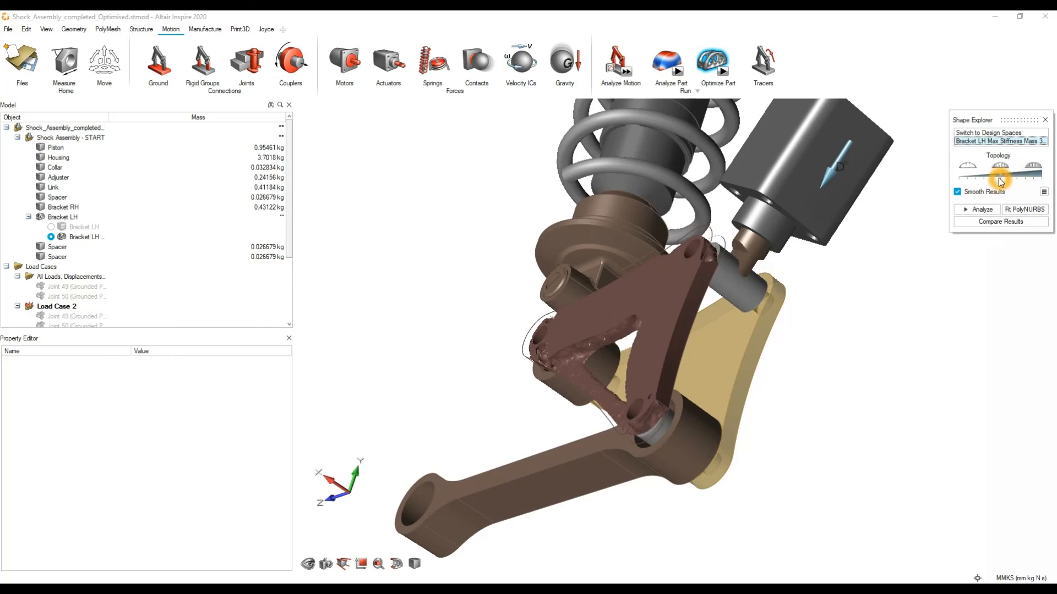
middle_click_drag(486, 347, 934, 264)
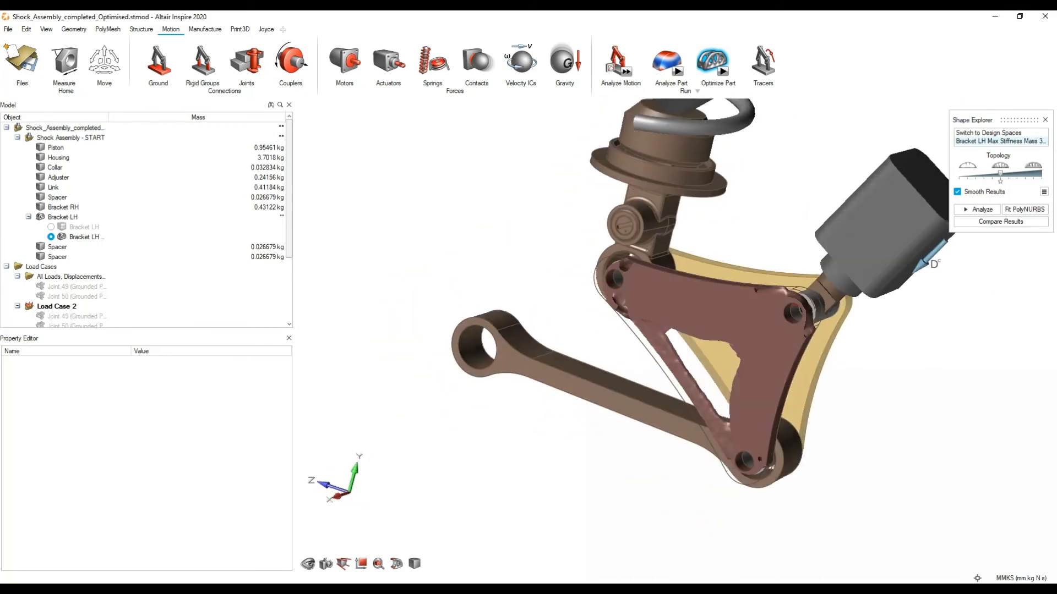
Move Section Plane 3 to X -151 mm to cut through the bracket, and examine the section
left_click(396, 565)
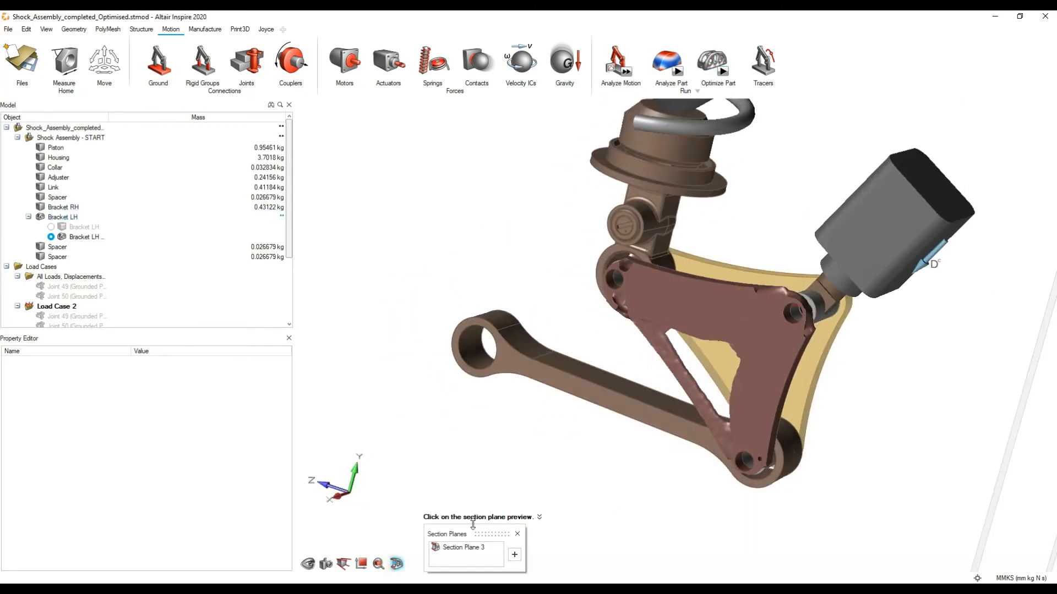
scroll(614, 384, "down", 5)
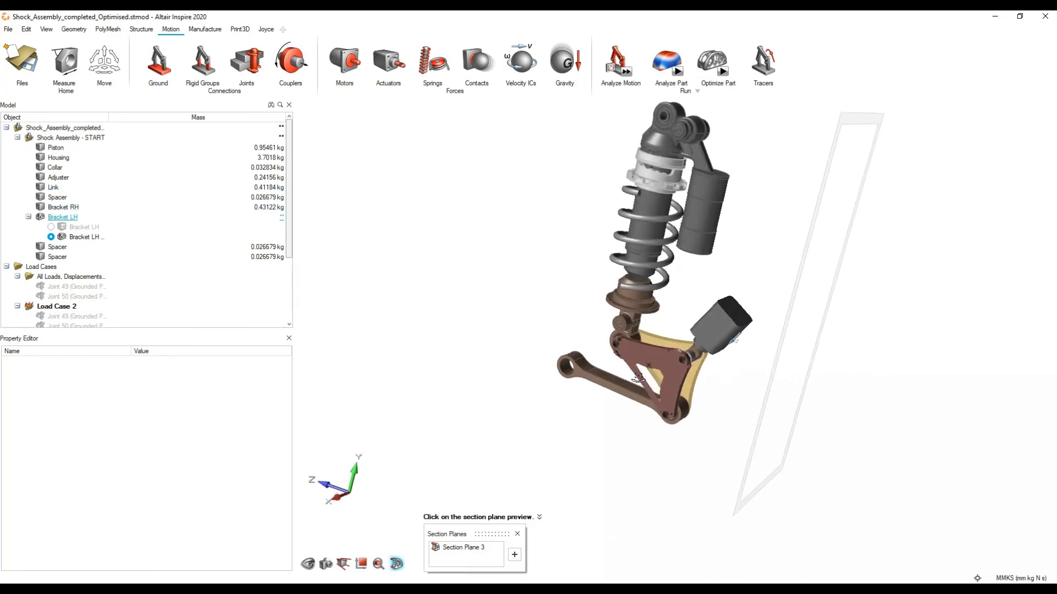
left_click(866, 140)
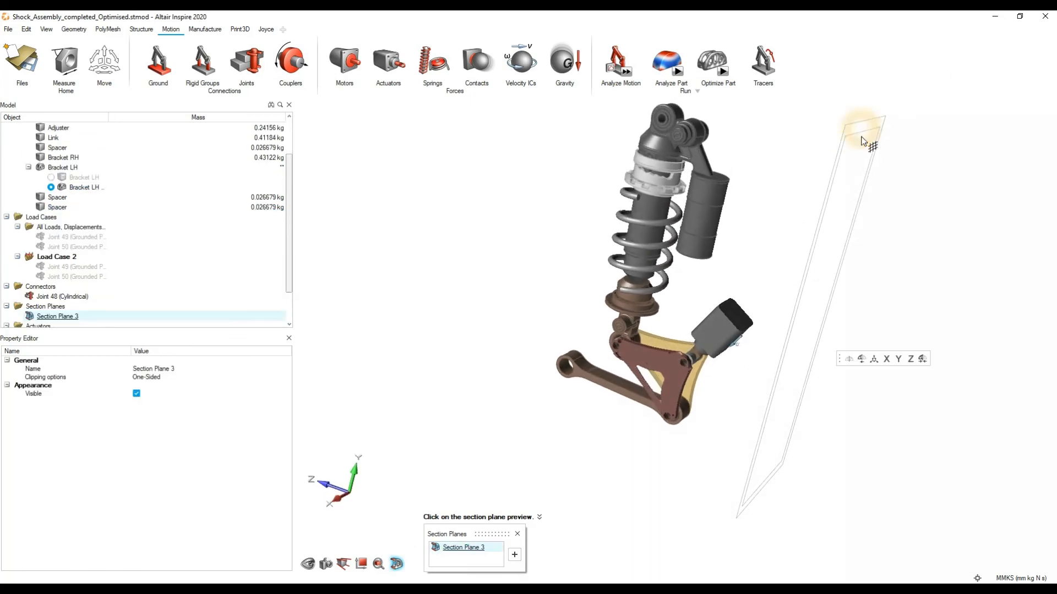
left_click(874, 361)
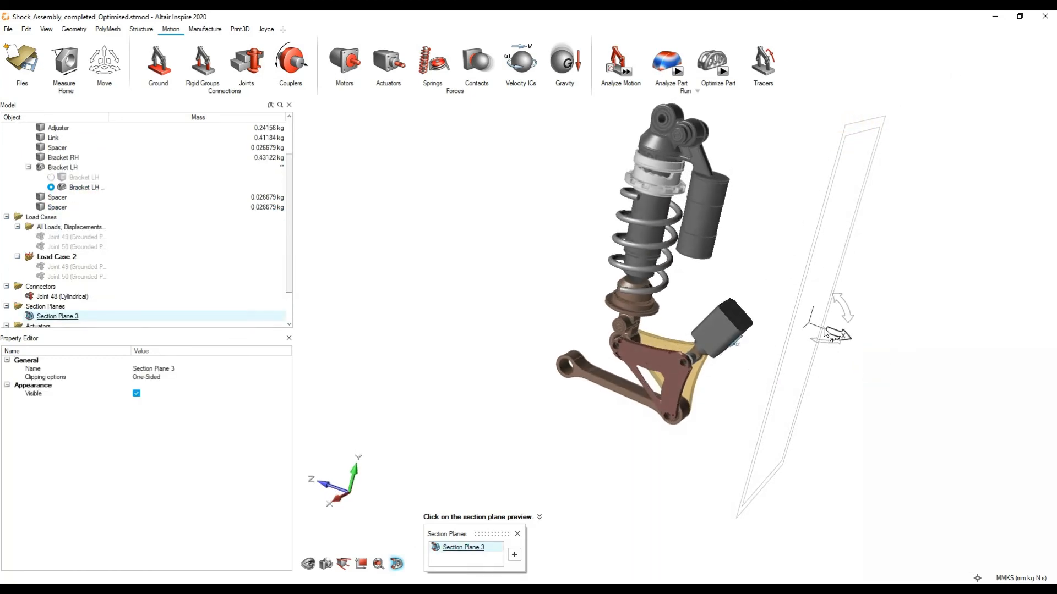
left_click_drag(840, 336, 725, 291)
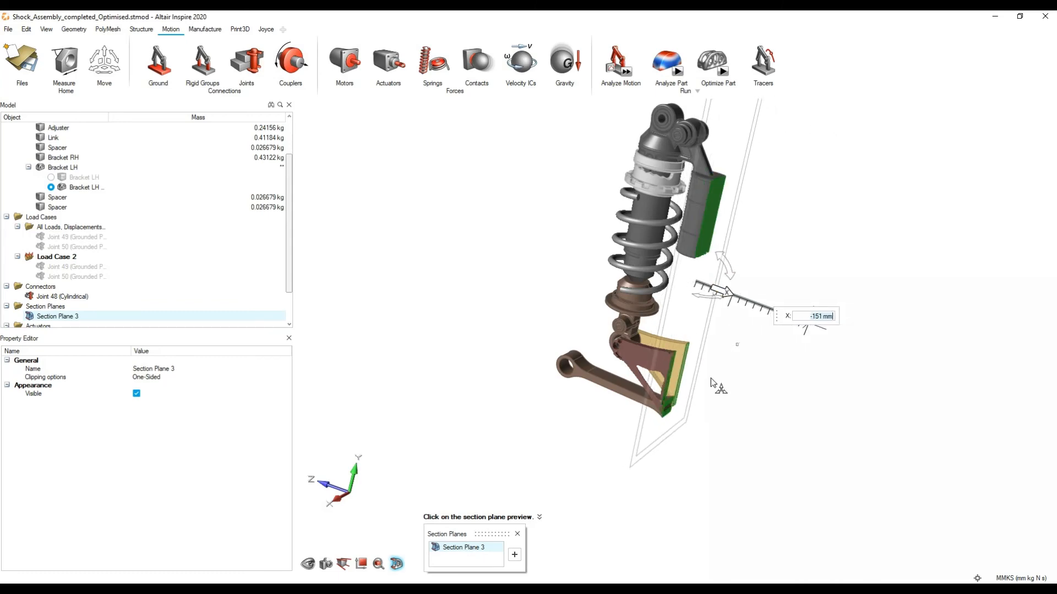
scroll(710, 374, "up", 5)
middle_click_drag(710, 374, 594, 341)
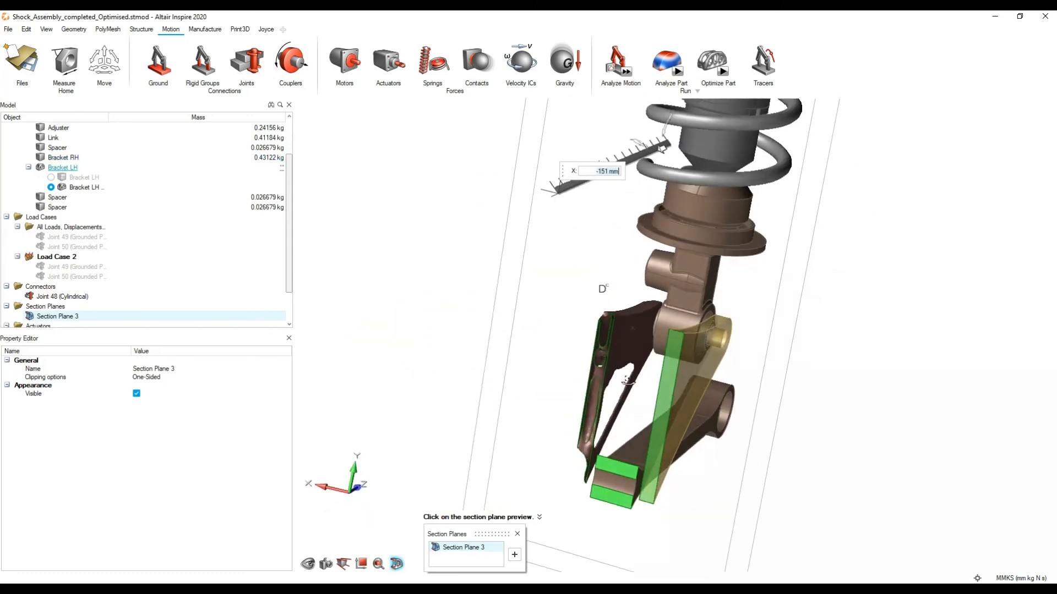
scroll(610, 218, "up", 2)
scroll(674, 178, "down", 3)
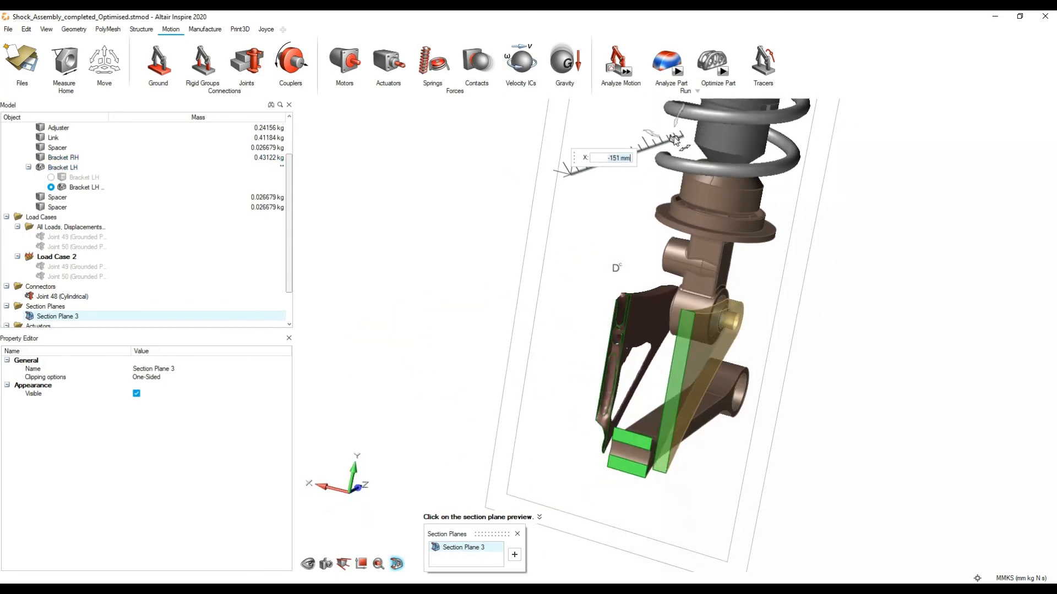
Shift Section Plane 3 to X -168 mm, and pull it back to X -120 mm
mouse_move(679, 143)
left_mouse_down()
mouse_move(651, 152)
mouse_move(716, 141)
mouse_move(695, 156)
left_mouse_up()
right_click_drag(652, 312, 723, 262)
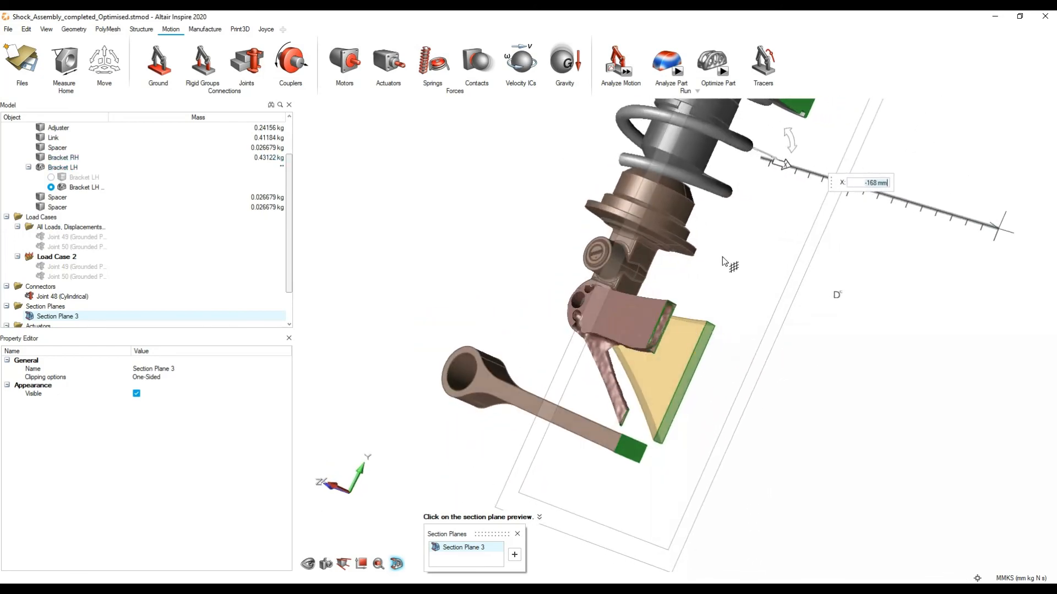
left_click_drag(786, 167, 838, 224)
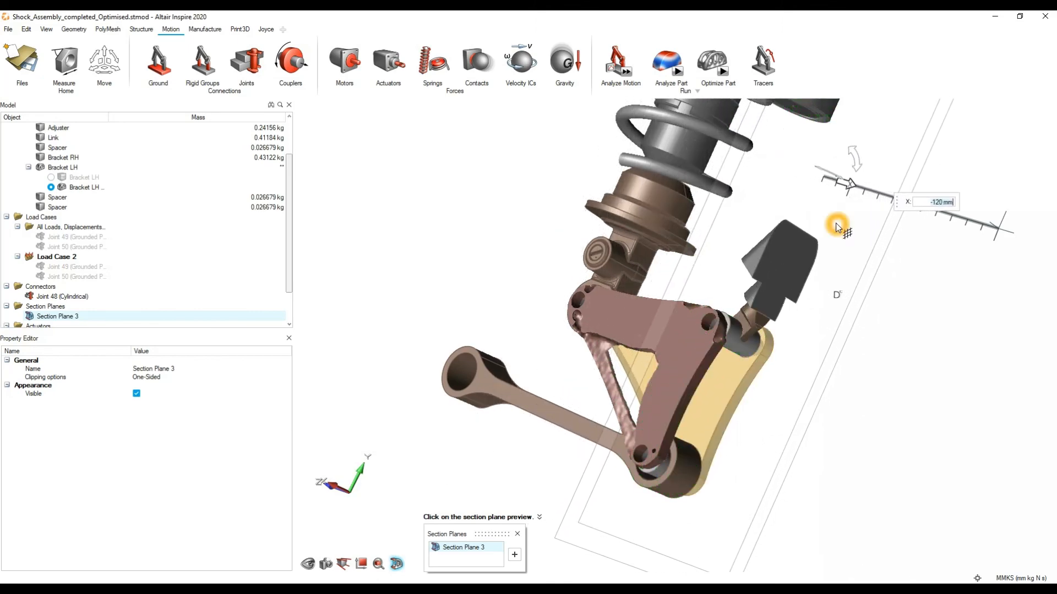
Move Section Plane 3 to X -180 mm, and inspect the optimized bracket's cut faces
right_click_drag(837, 224, 639, 162)
left_click_drag(635, 138, 569, 131)
scroll(509, 338, "up", 1)
scroll(508, 339, "up", 3)
right_click_drag(555, 316, 498, 270)
scroll(457, 254, "down", 2)
scroll(458, 255, "down", 3)
middle_click_drag(457, 254, 528, 212)
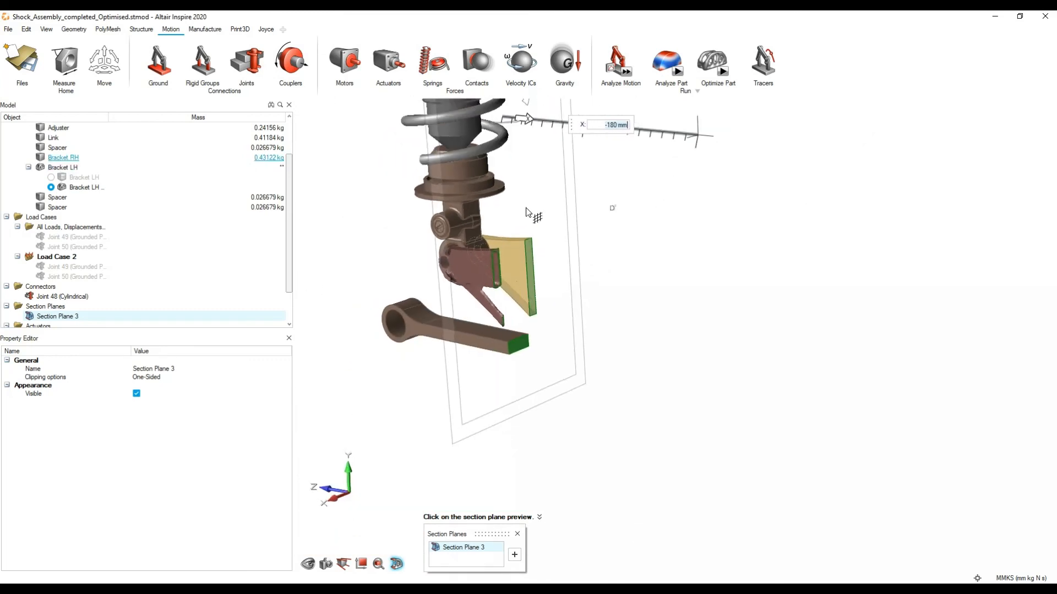
Move Section Plane 3 back out past the actuator to uncover the whole bracket linkage
right_click_drag(527, 212, 562, 342)
left_click_drag(562, 250, 695, 292)
left_click(729, 352)
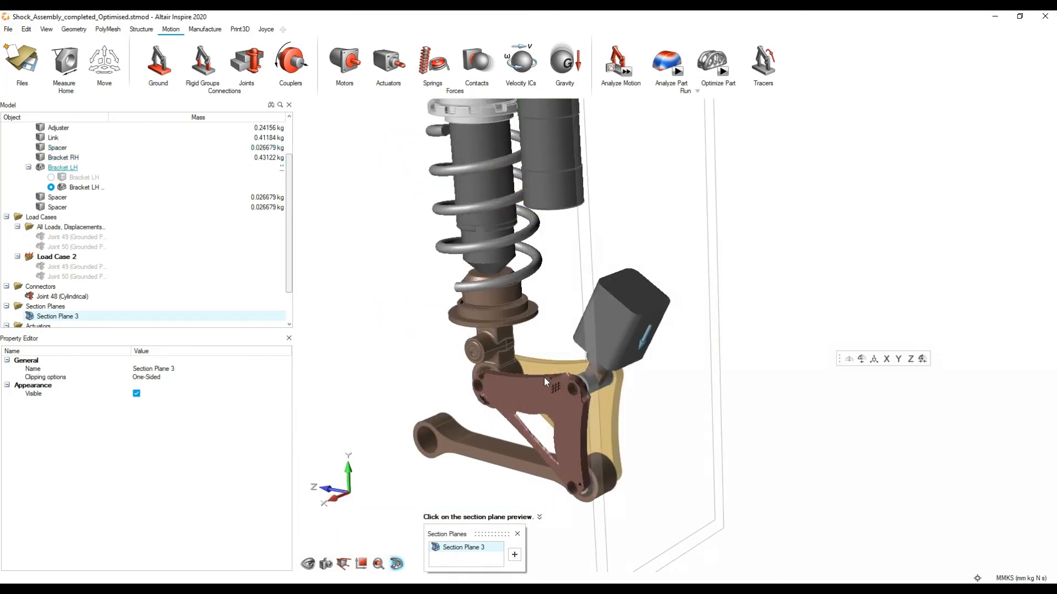
right_click_drag(459, 248, 504, 263)
middle_click_drag(505, 265, 503, 255)
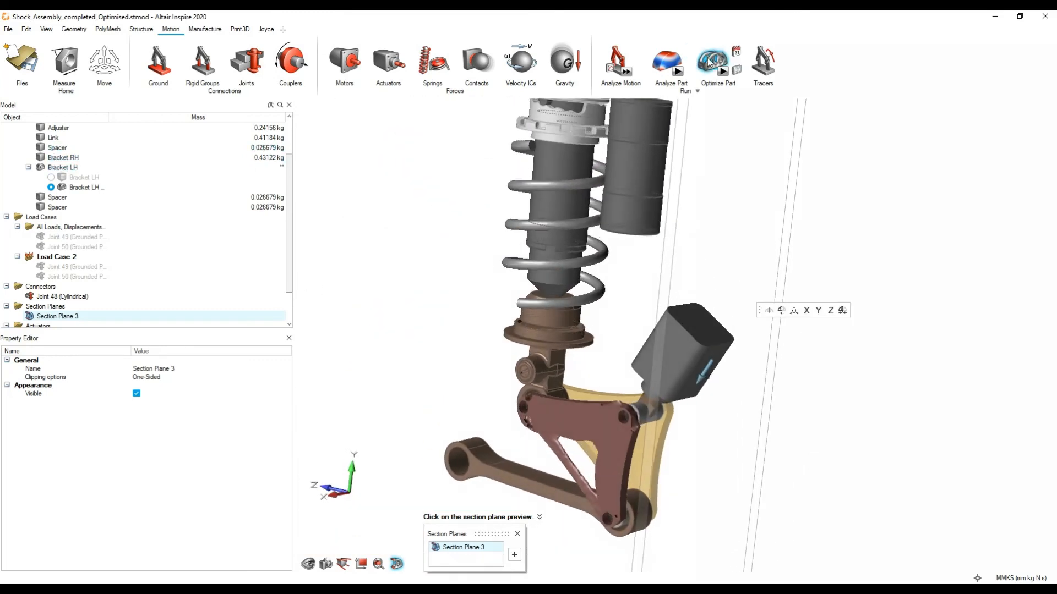
Redisplay Bracket LH's optimization result, check the Analyze and Fit PolyNURBS options, and close the Shape Explorer
left_click(706, 59)
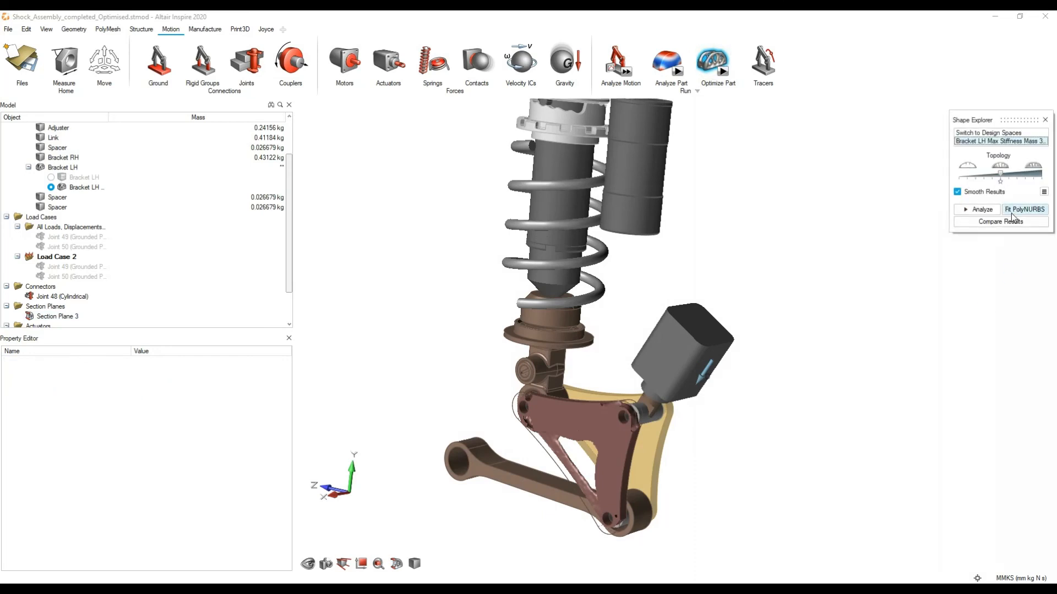
left_click(1015, 214)
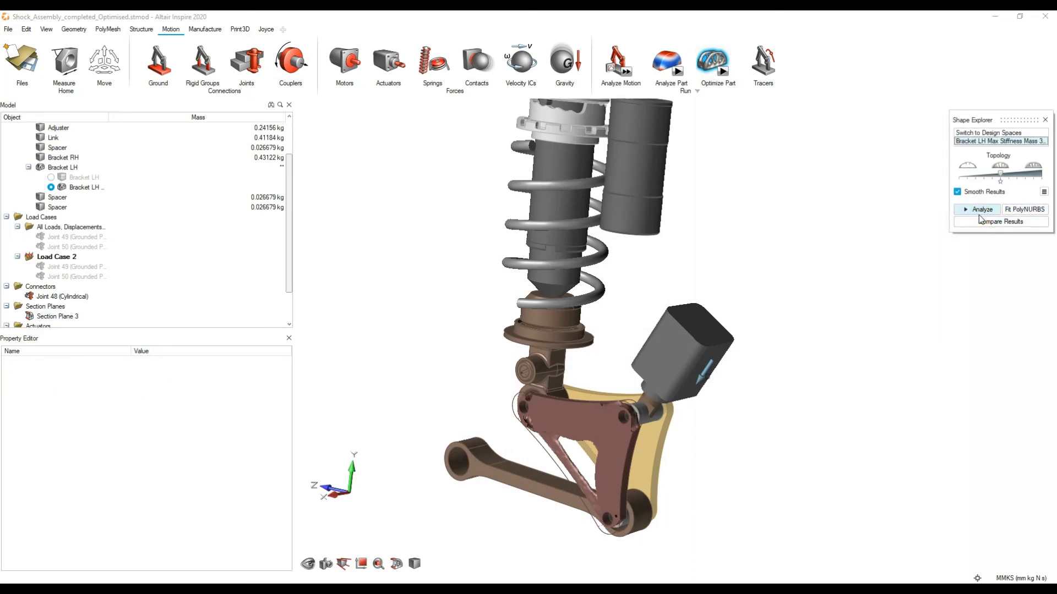
left_click(1019, 209)
left_click(990, 212)
scroll(596, 440, "up", 3)
right_click_drag(596, 440, 627, 356)
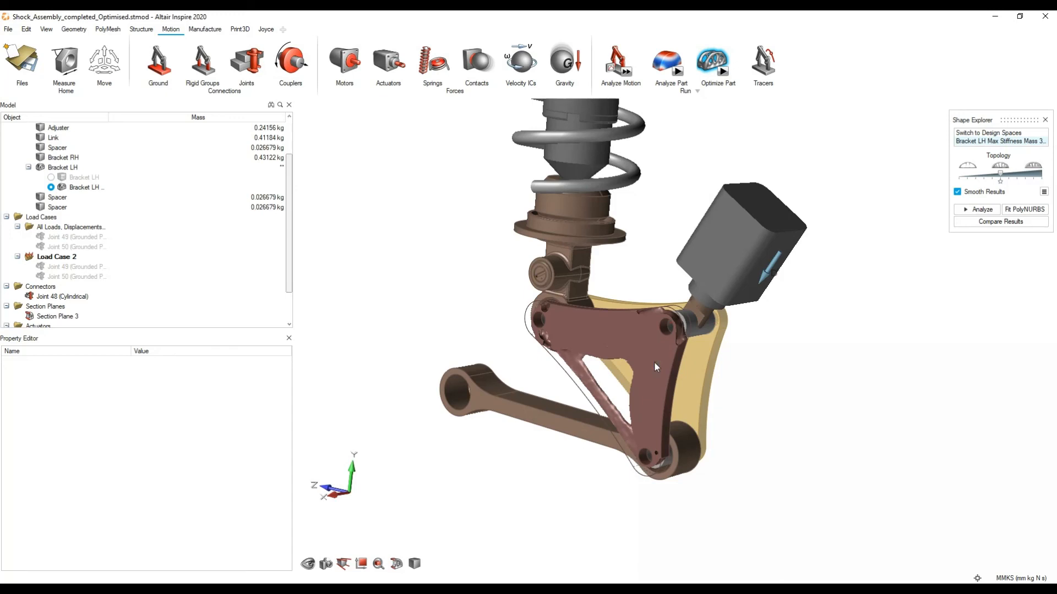
left_click(1045, 120)
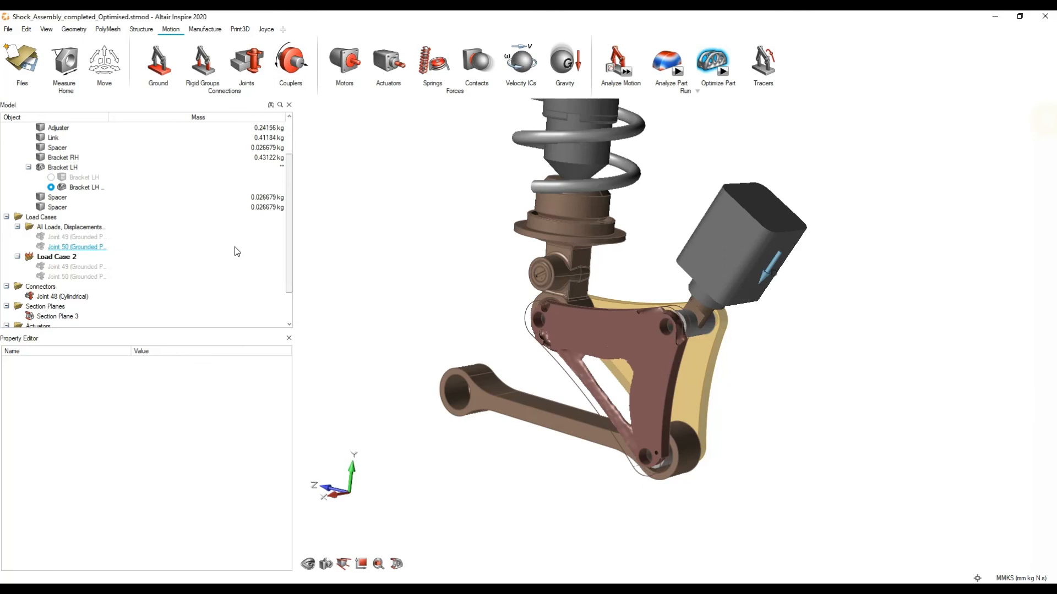
Clear the tree selection and examine the optimized Bracket LH in place between the shock, link and actuator
scroll(125, 286, "up", 2)
left_click(132, 275)
left_click(631, 401)
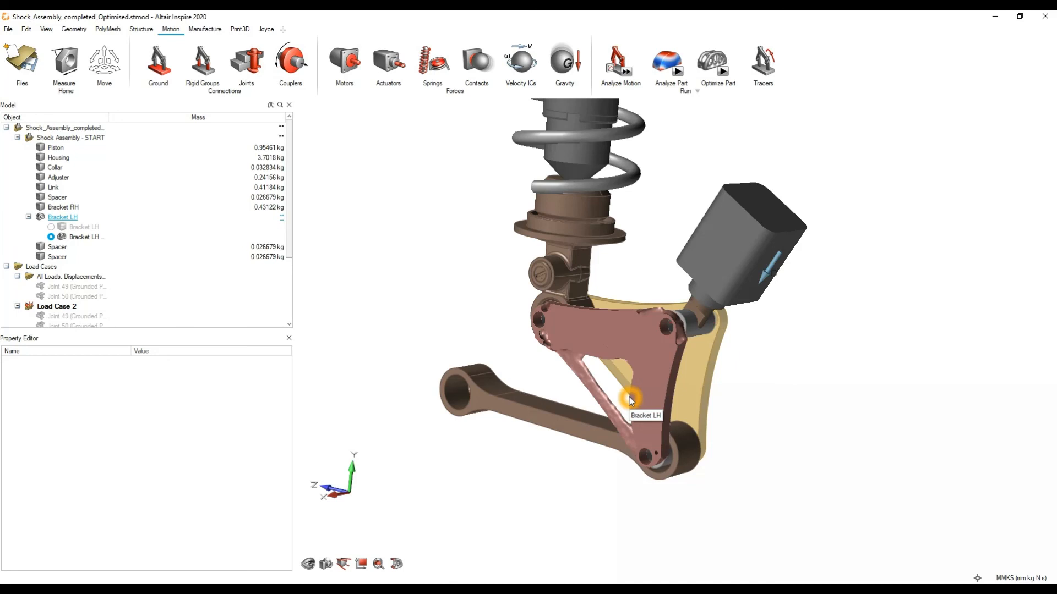
scroll(631, 400, "down", 1)
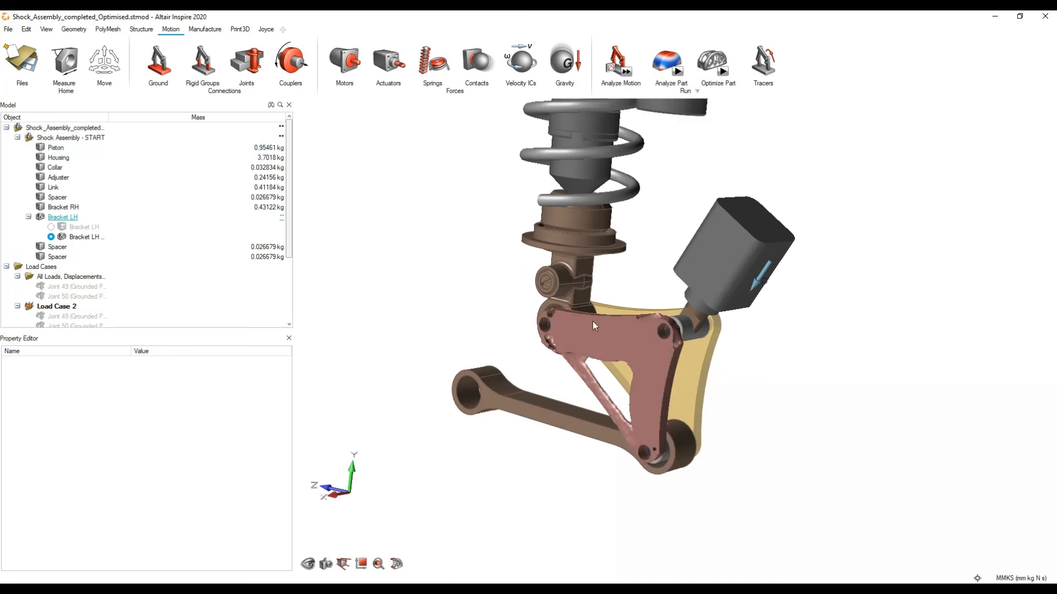
scroll(592, 322, "down", 4)
Switch to the Shock_Assembly.x_b window, play its motion analysis results, and deselect Bracket LH to dismiss its acceleration plot
left_click(578, 587)
left_click(506, 549)
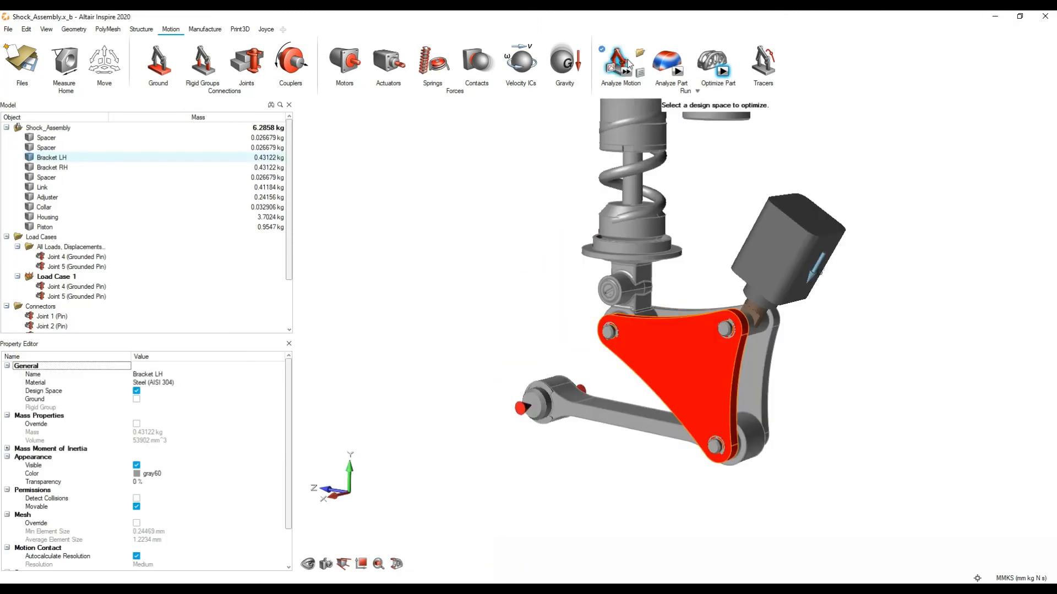
left_click(618, 62)
left_click(594, 563)
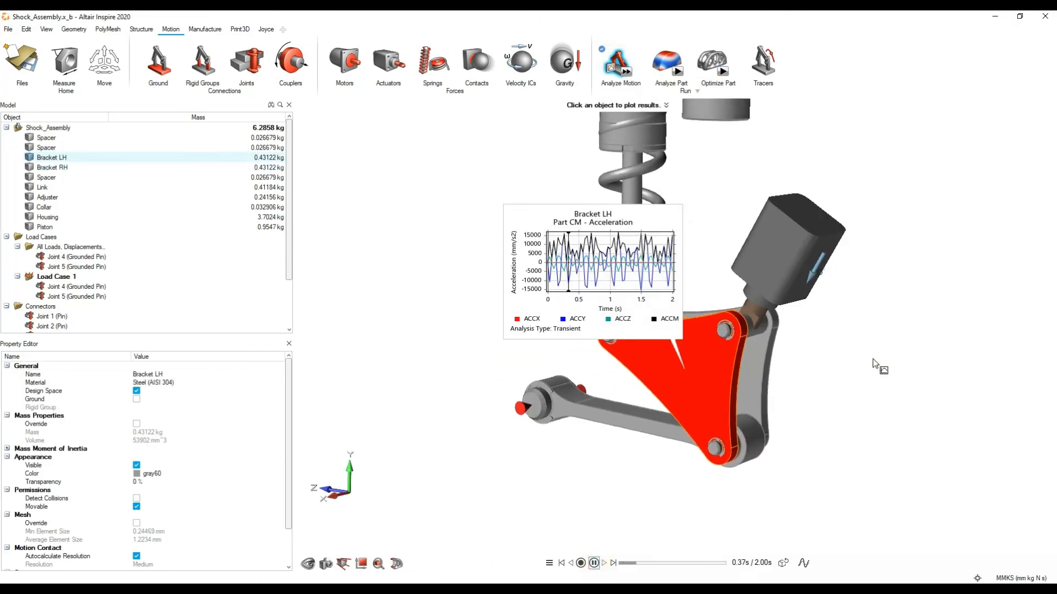
left_click(862, 370)
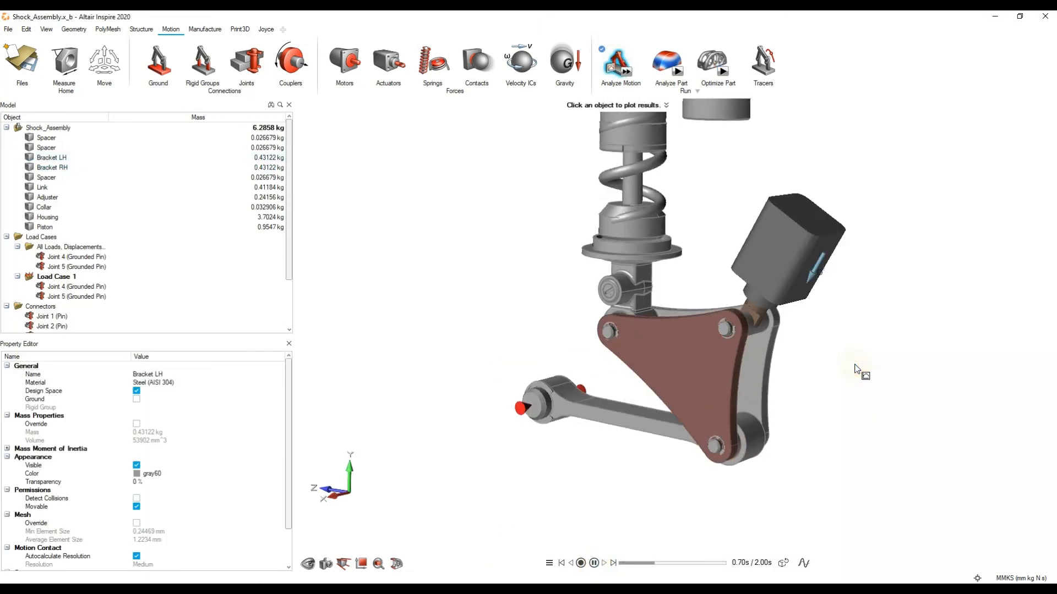
Slow the motion animation's playback speed to near the minimum, close the animation settings, and pause the playback
left_click(549, 563)
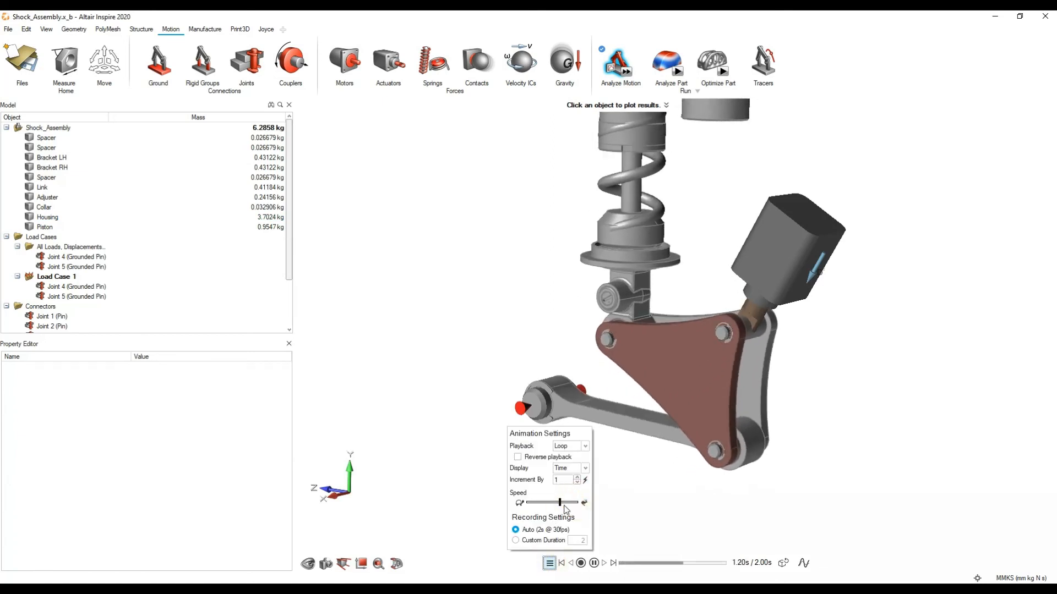
left_click_drag(561, 503, 534, 503)
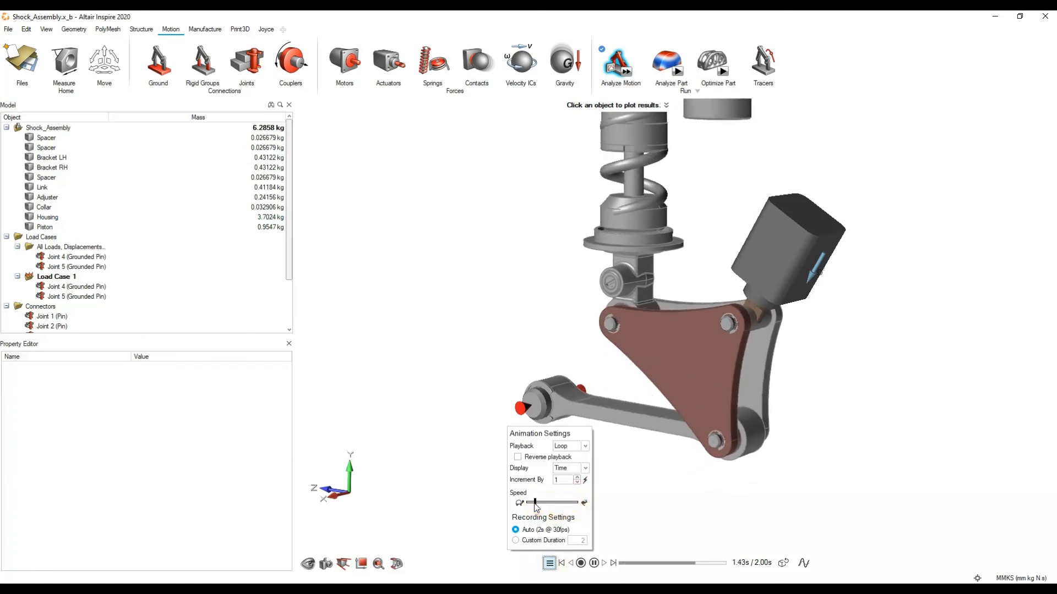
left_click(726, 486)
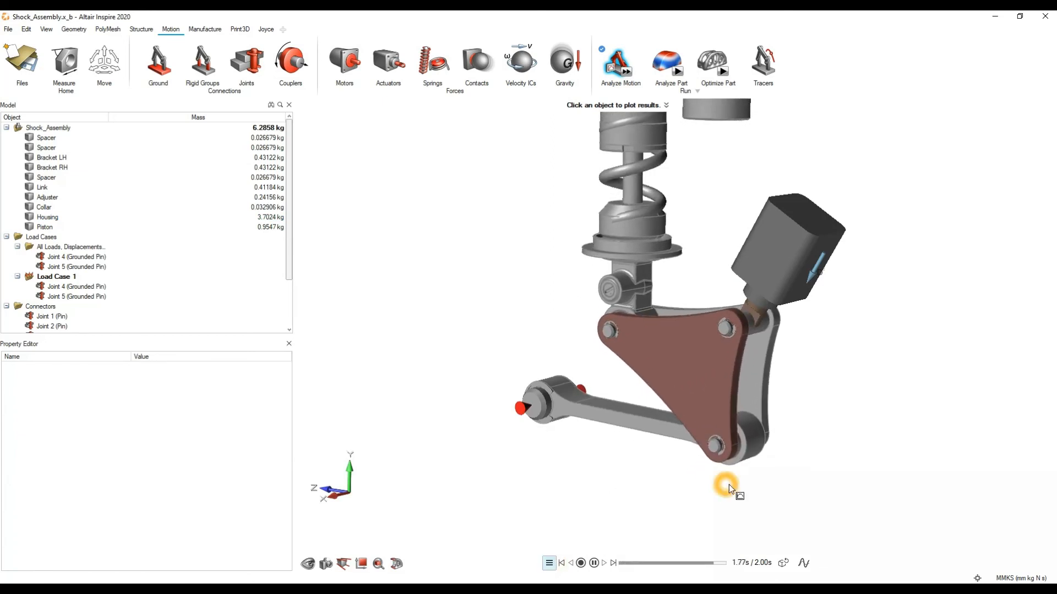
left_click(594, 563)
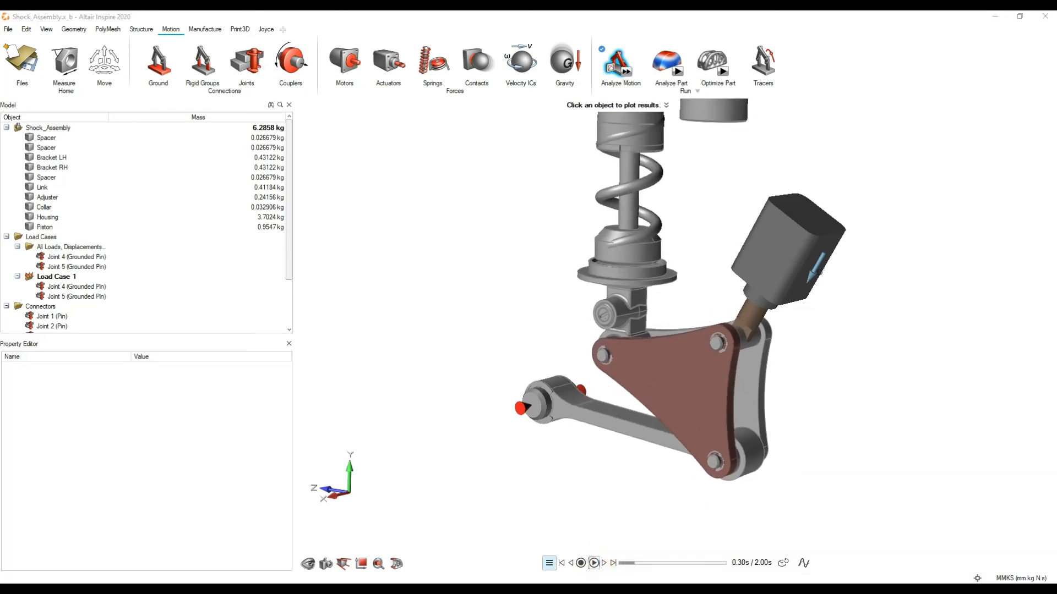
Switch to the Shock_Assembly_completed_FEAnalysis window and show Bracket LH's von Mises Stress result for the Combined Motion Load Case
mouse_move(573, 589)
left_click(572, 556)
left_click(1002, 168)
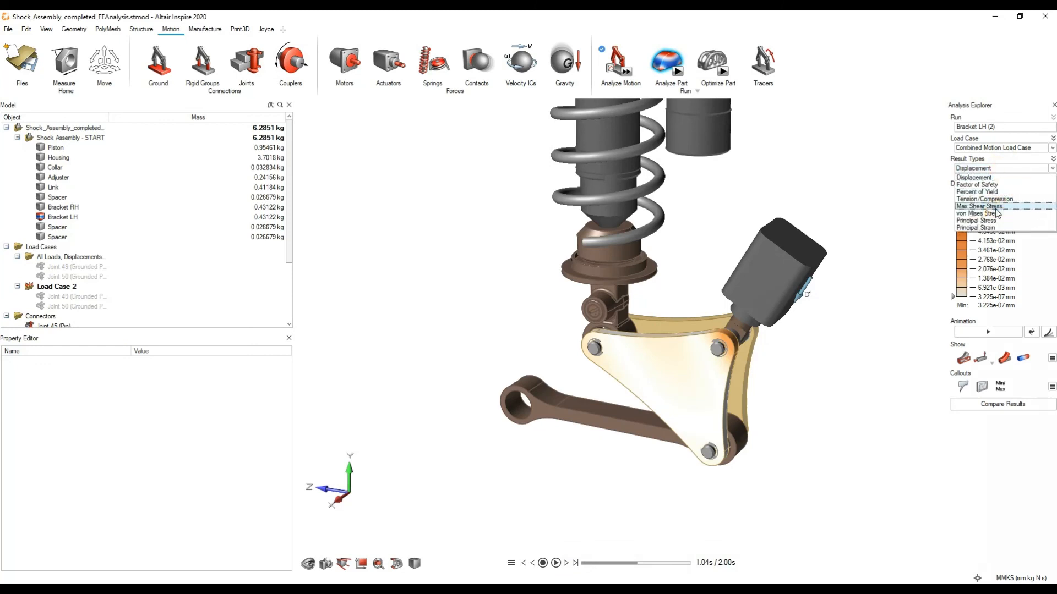
left_click(998, 215)
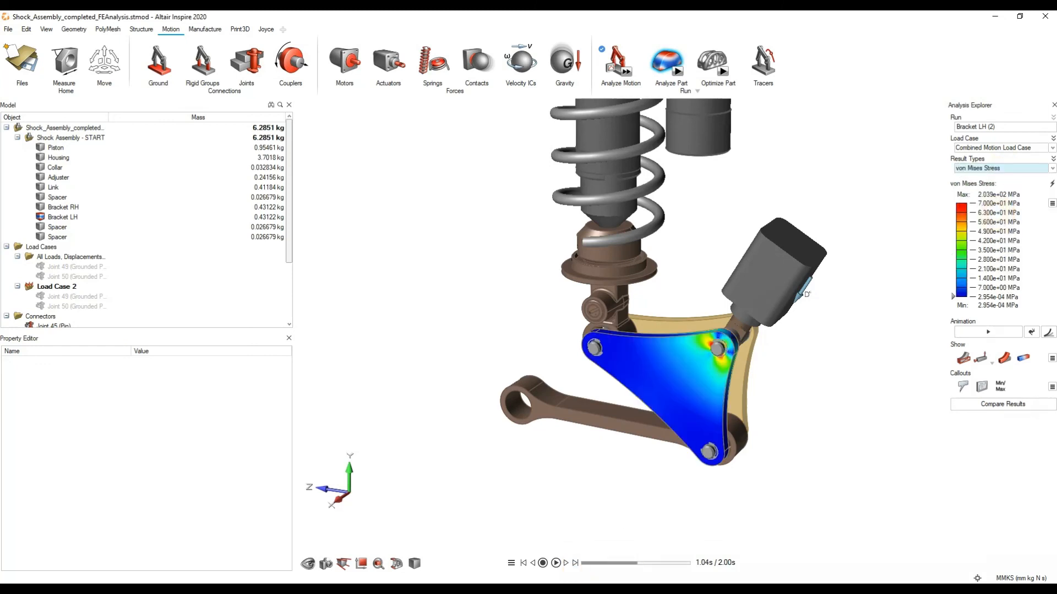
Return to the Shock_Assembly_completed_Optimised window and view the optimized bracket within the whole shock assembly
mouse_move(572, 589)
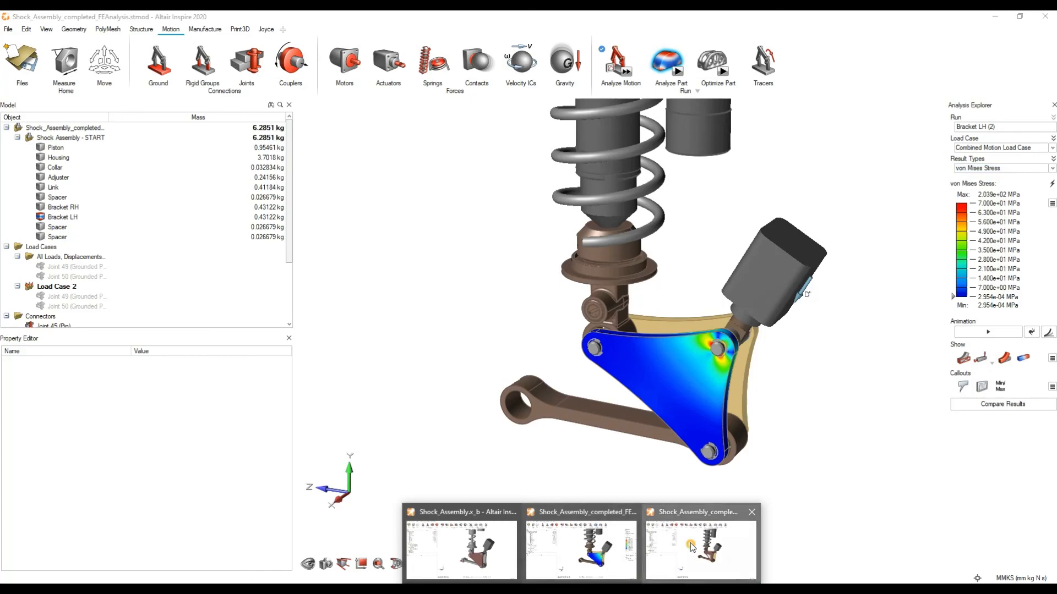
left_click(718, 545)
scroll(669, 402, "up", 3)
middle_click_drag(668, 402, 677, 440)
scroll(635, 387, "up", 3)
scroll(652, 424, "down", 3)
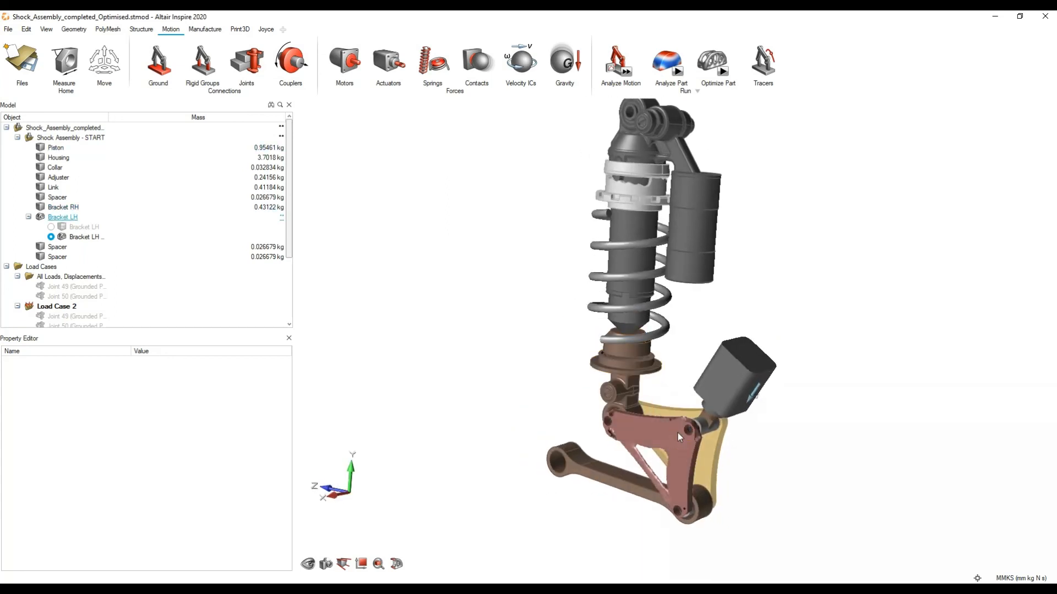